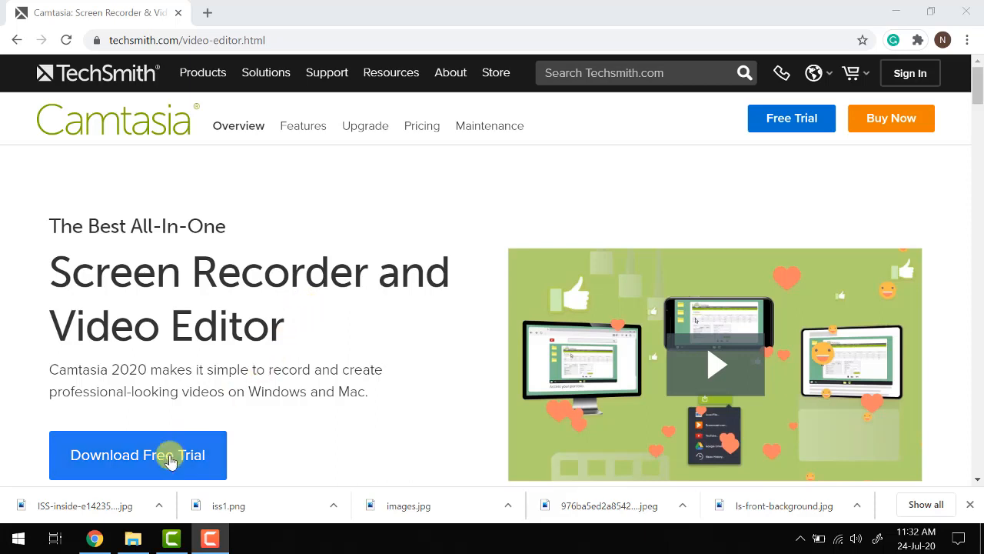
# Step: Launch Camtasia 2018 and start a new project
pyautogui.click(12, 542)
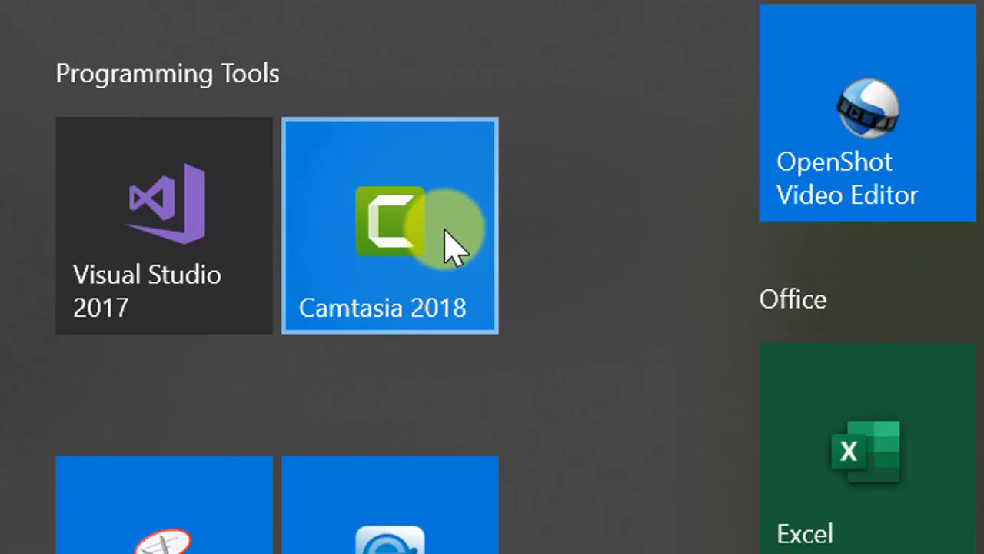
pyautogui.click(411, 288)
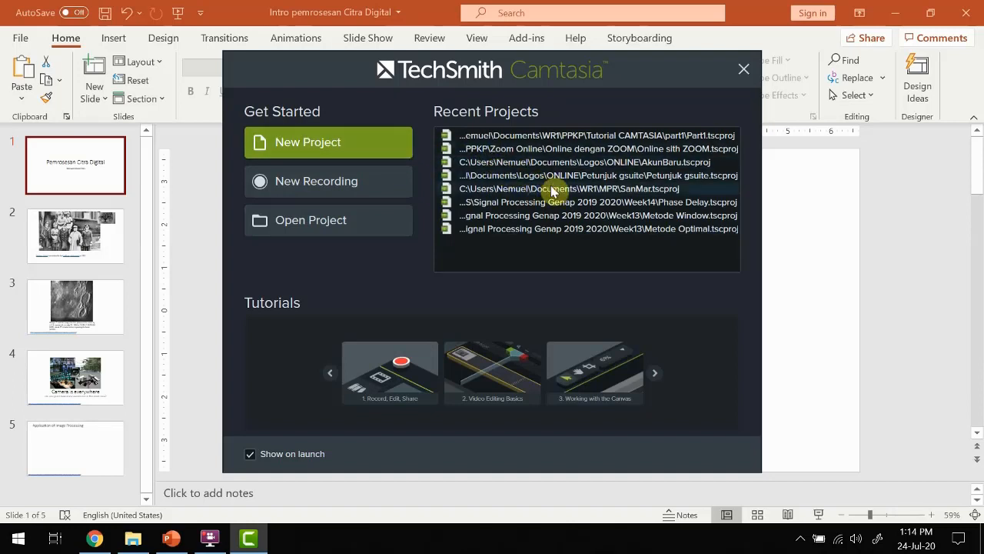
pyautogui.click(332, 145)
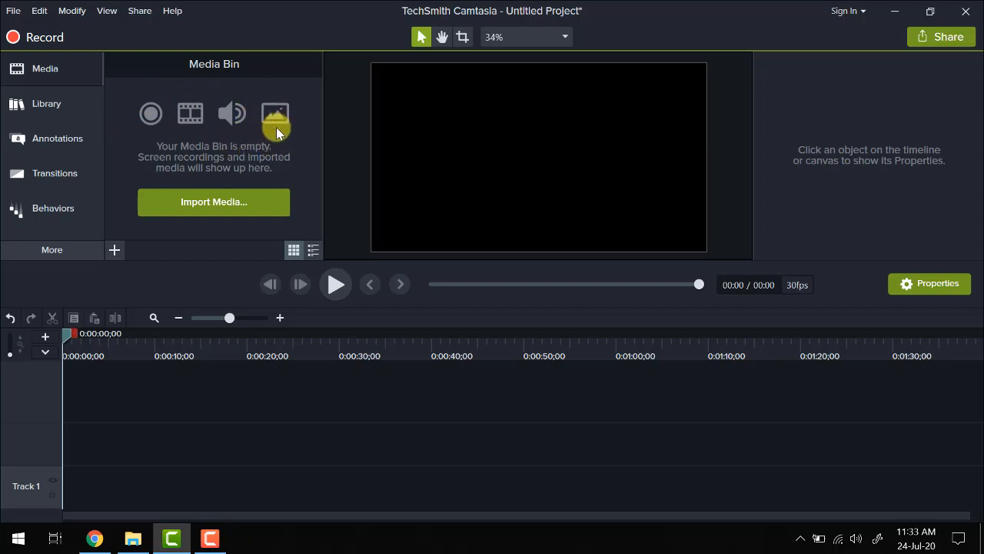
# Step: Import the UBAYA TRANSPARAN PNG image from the Zoom Online LOGO Bumper folder into the media bin
pyautogui.click(46, 72)
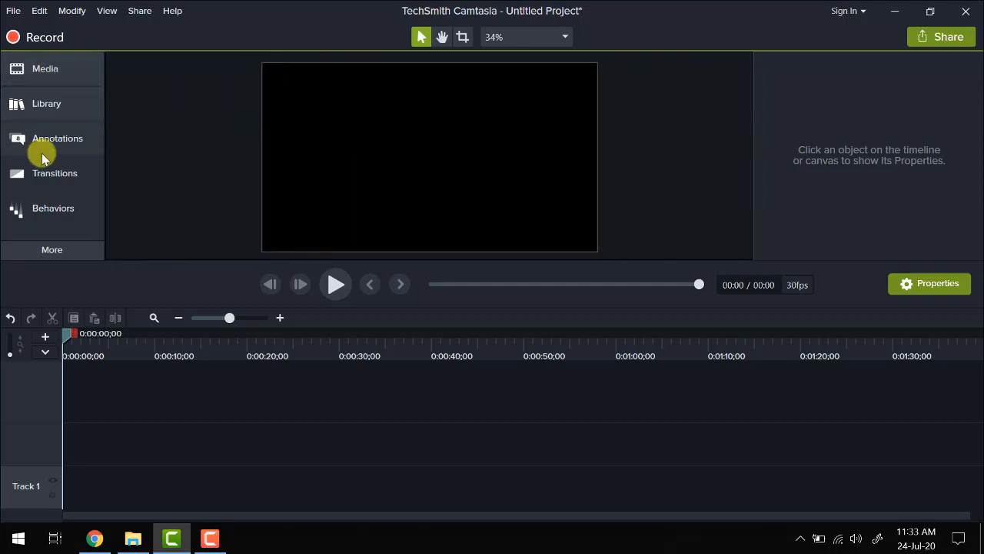
pyautogui.click(45, 72)
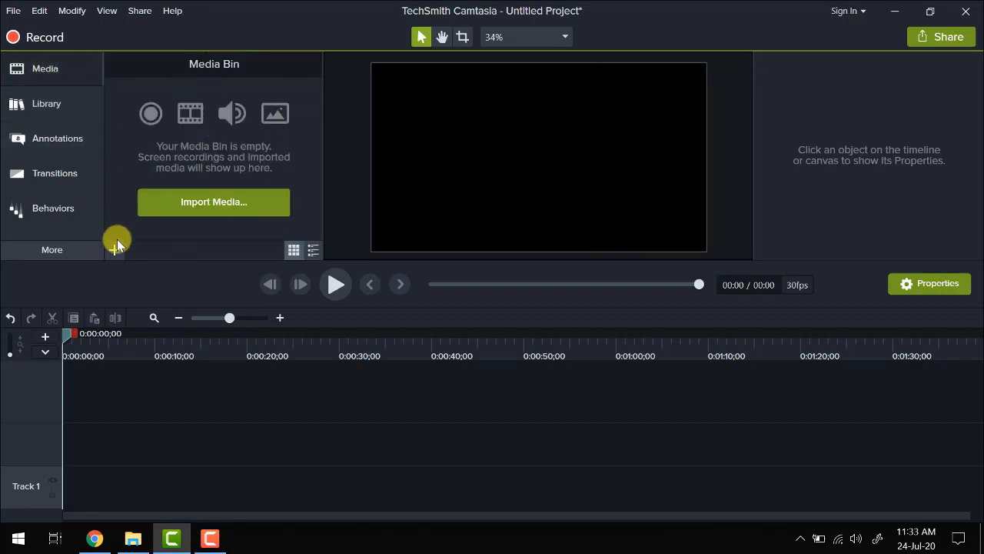
pyautogui.click(114, 249)
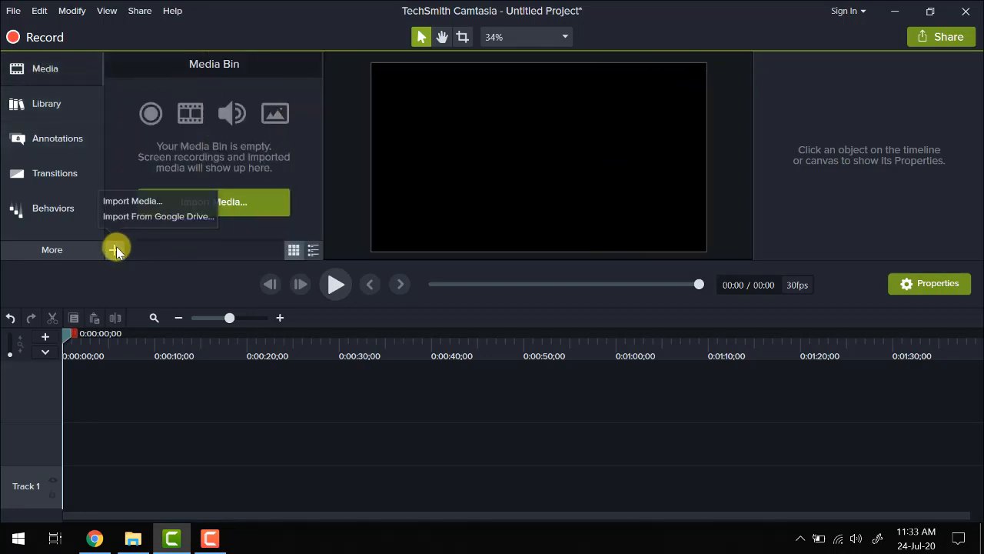
pyautogui.click(137, 202)
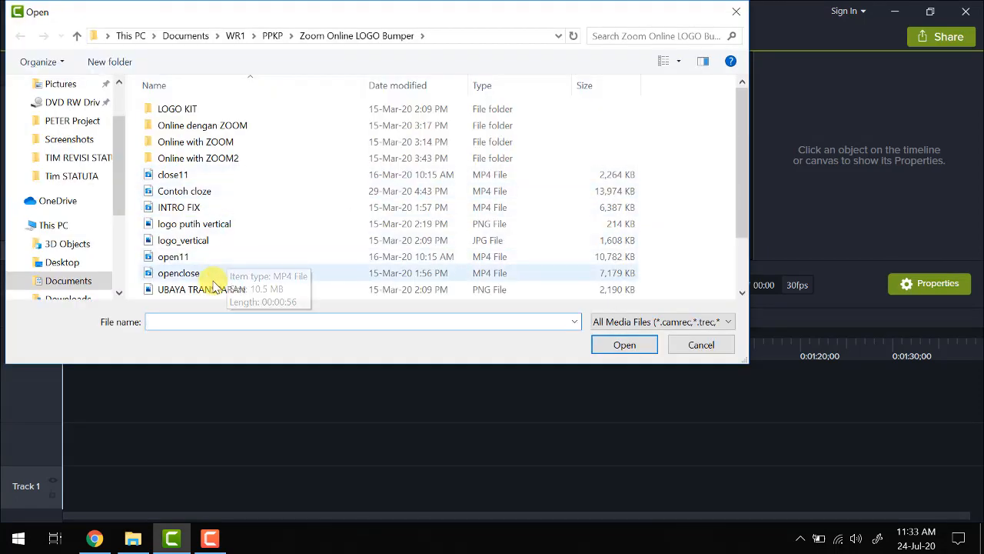
pyautogui.click(208, 292)
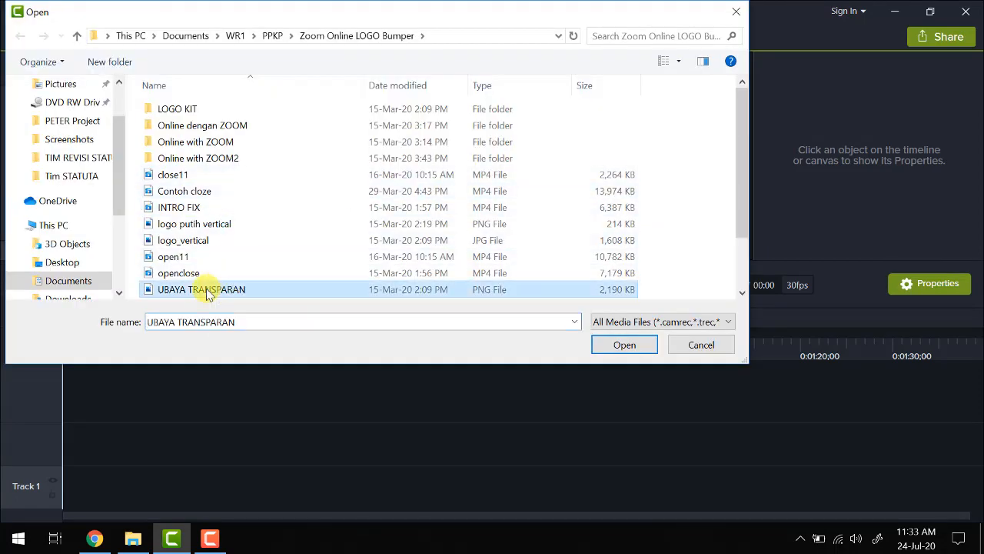
pyautogui.click(608, 351)
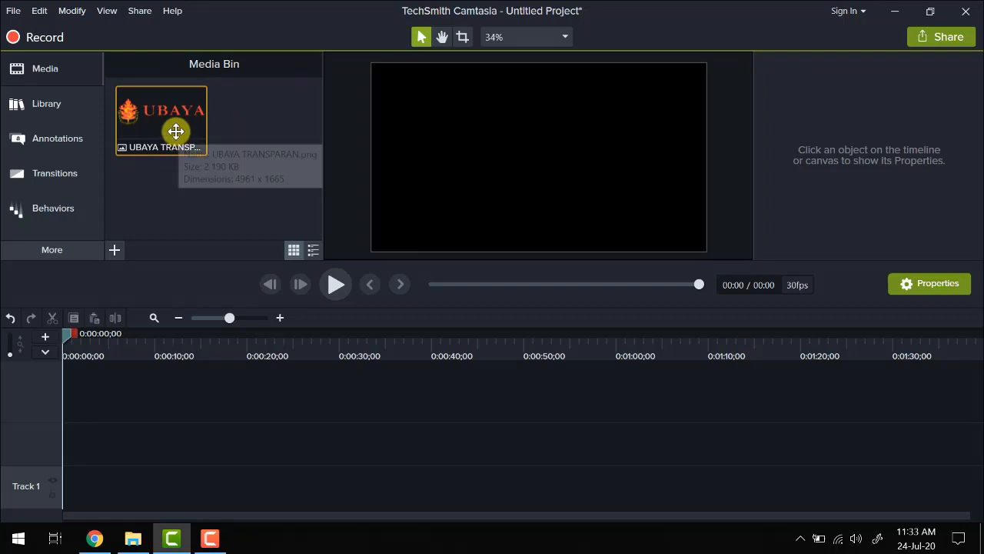
# Step: Preview the imported UBAYA logo image from the media bin and close the preview
pyautogui.doubleClick(159, 112)
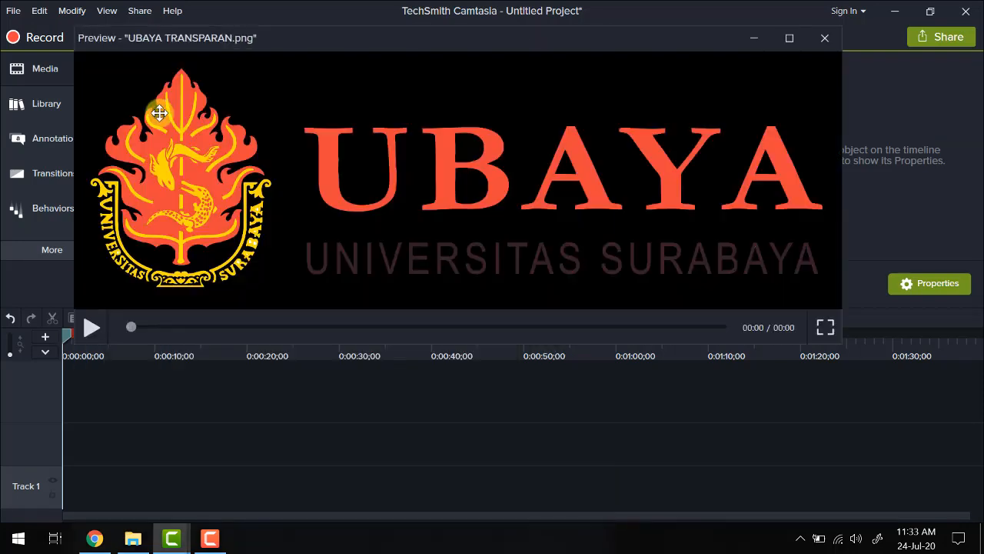
pyautogui.moveTo(535, 37); pyautogui.dragTo(579, 123)
pyautogui.click(866, 122)
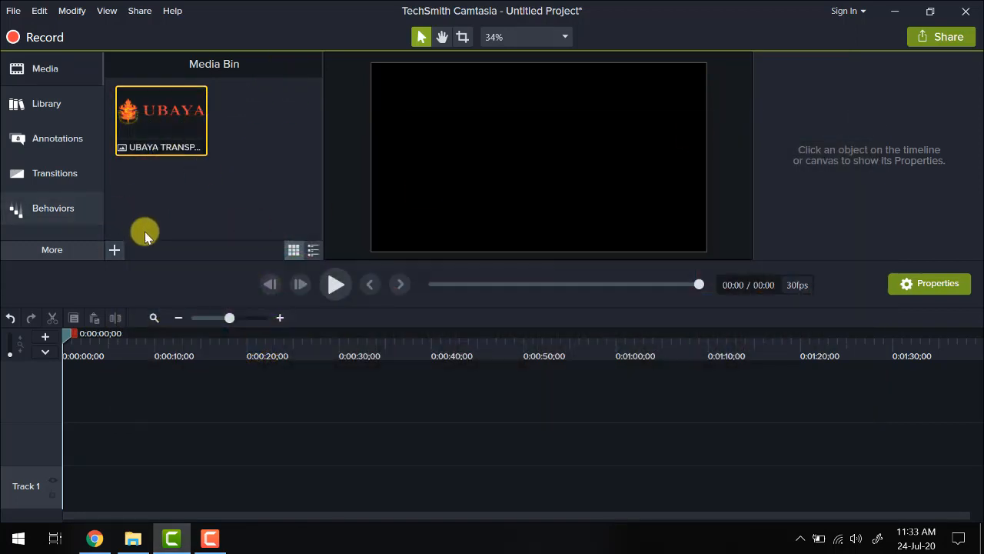
# Step: Import the INTRO FIX MP4 video into the media bin and play its preview
pyautogui.click(115, 251)
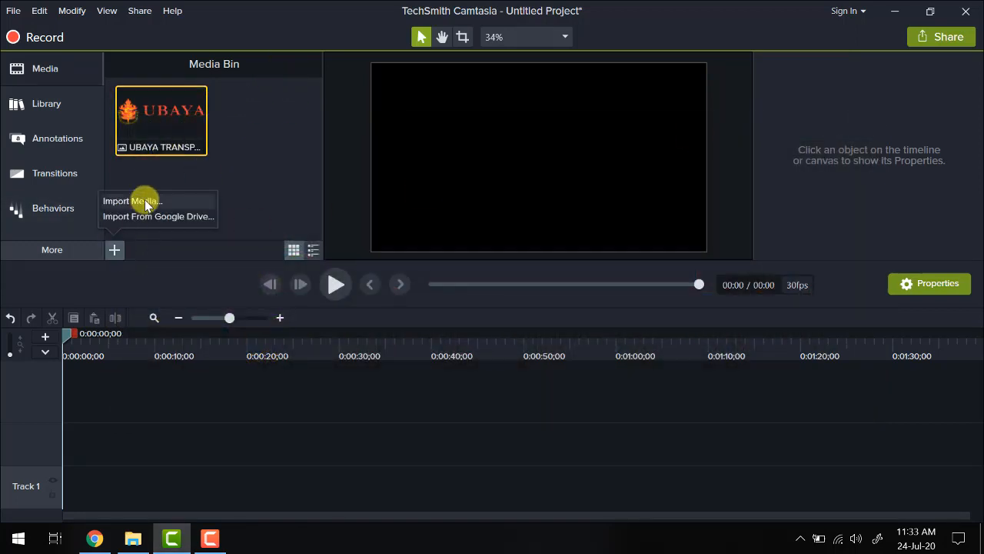
pyautogui.click(132, 200)
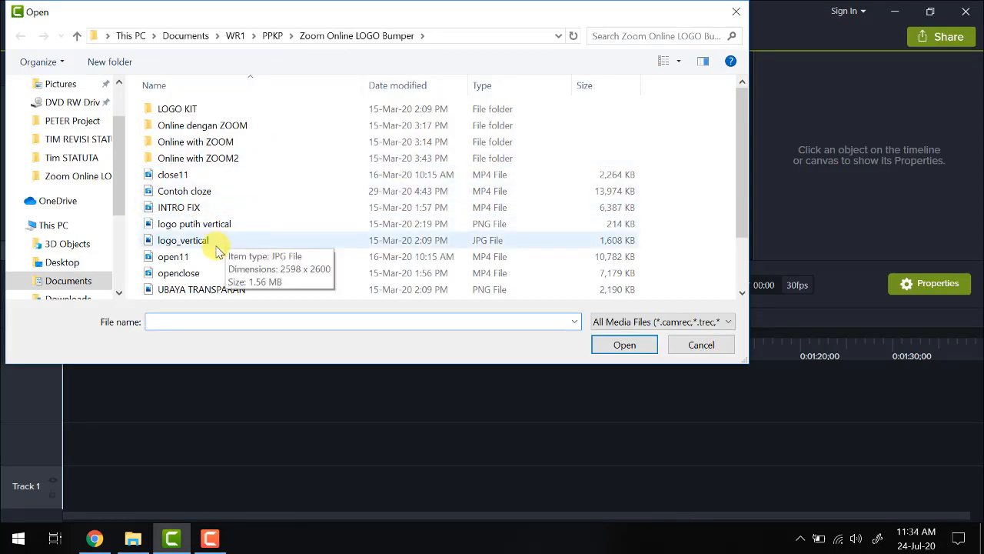
pyautogui.doubleClick(190, 206)
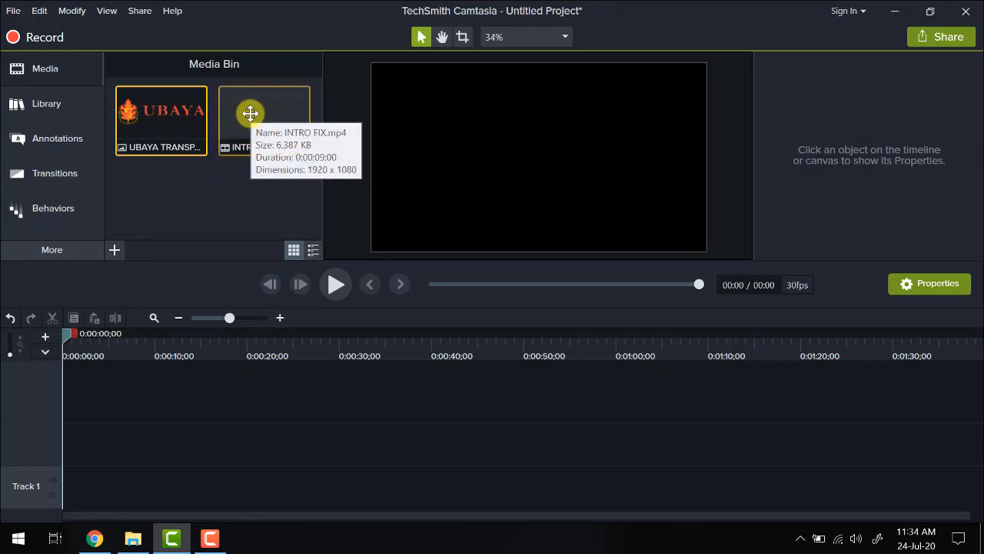
pyautogui.doubleClick(250, 113)
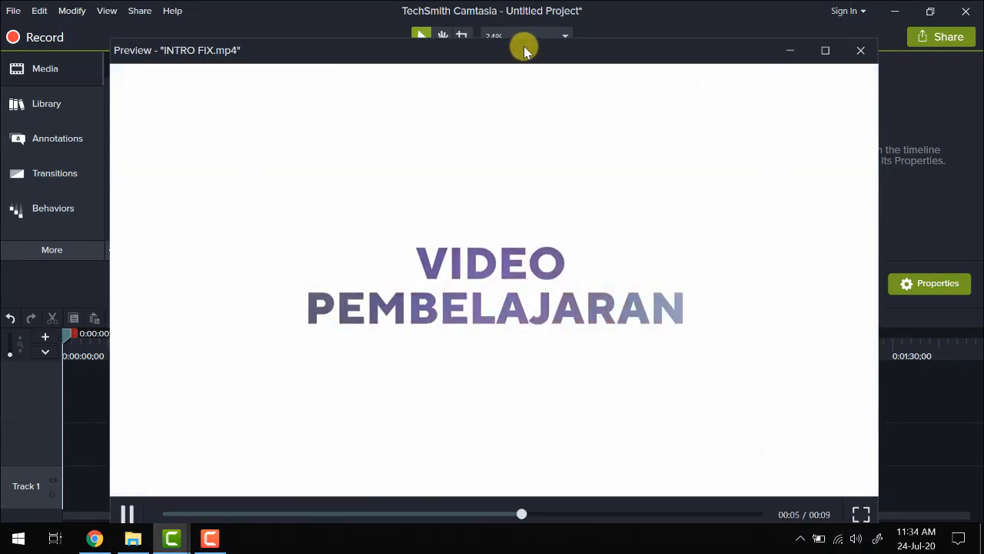
pyautogui.click(861, 51)
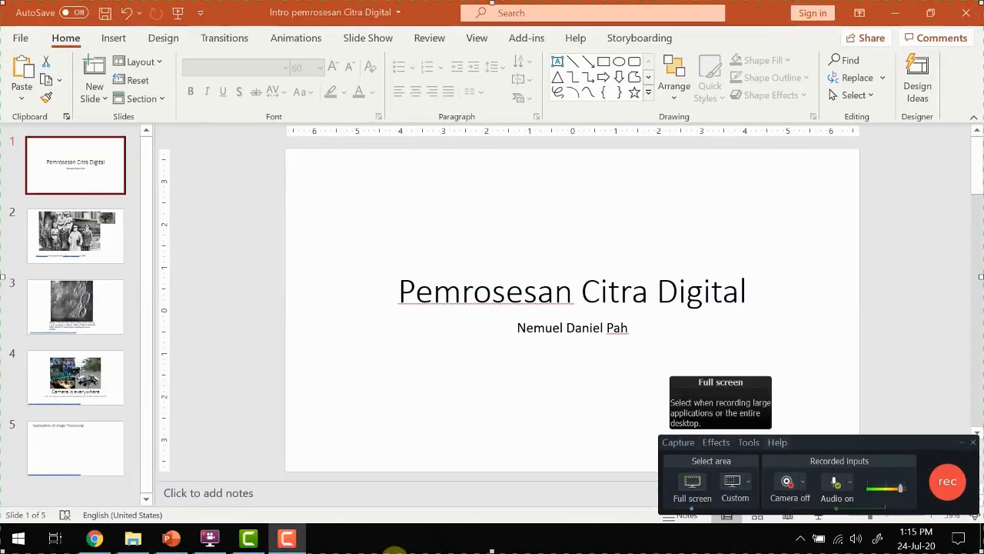
# Step: Fit a custom recording area of about 1127 × 636 to the slide, and switch back to full-screen capture
pyautogui.click(735, 482)
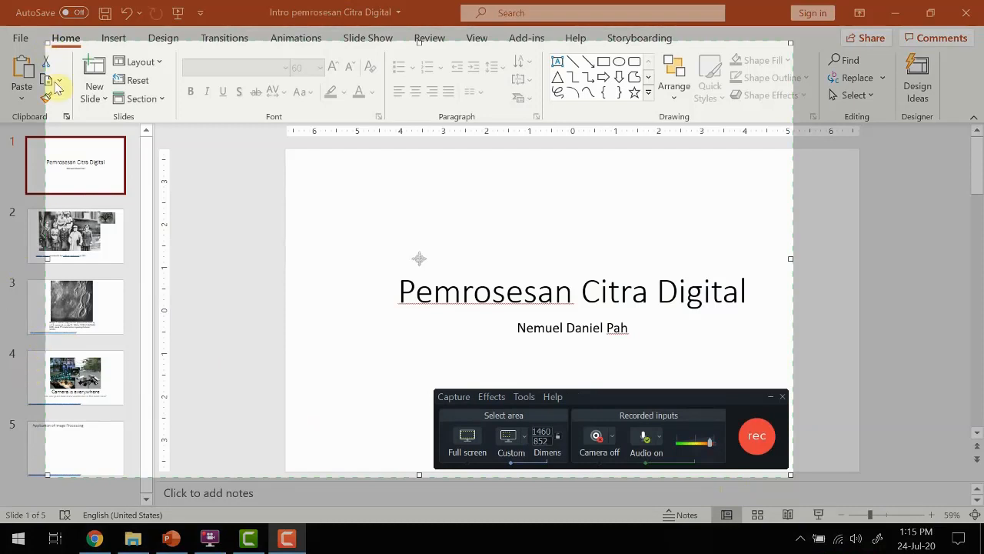
pyautogui.moveTo(46, 43); pyautogui.dragTo(286, 149)
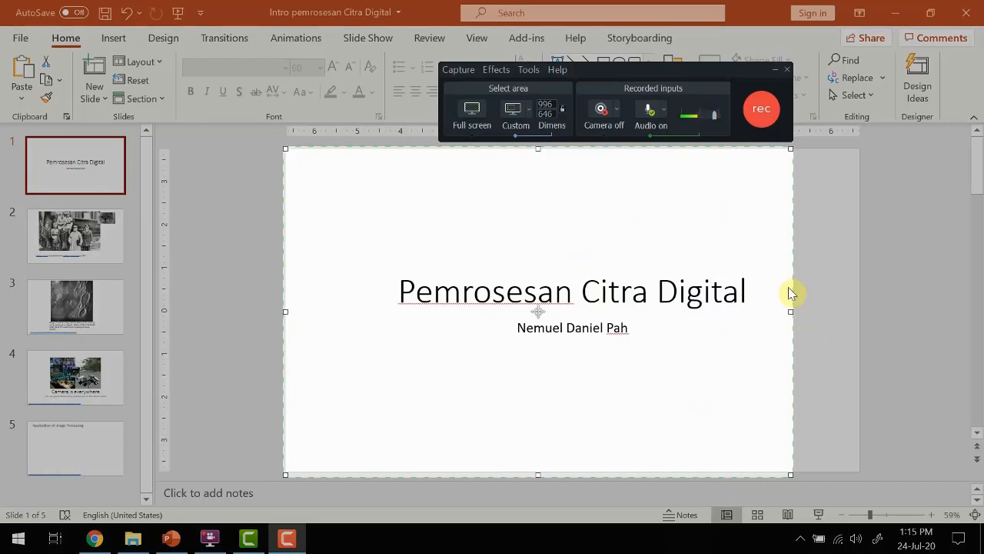
pyautogui.moveTo(790, 311); pyautogui.dragTo(856, 310)
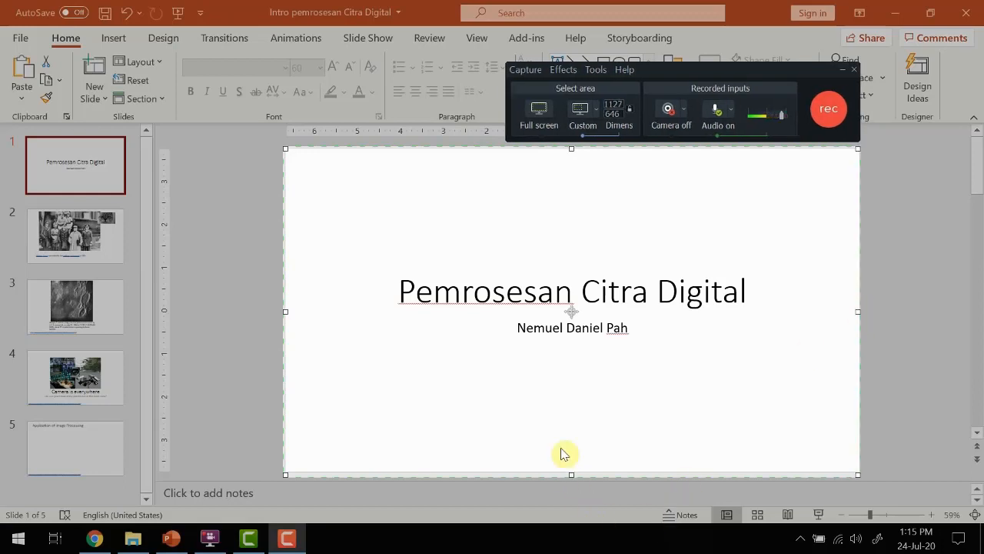
pyautogui.moveTo(569, 473); pyautogui.dragTo(570, 469)
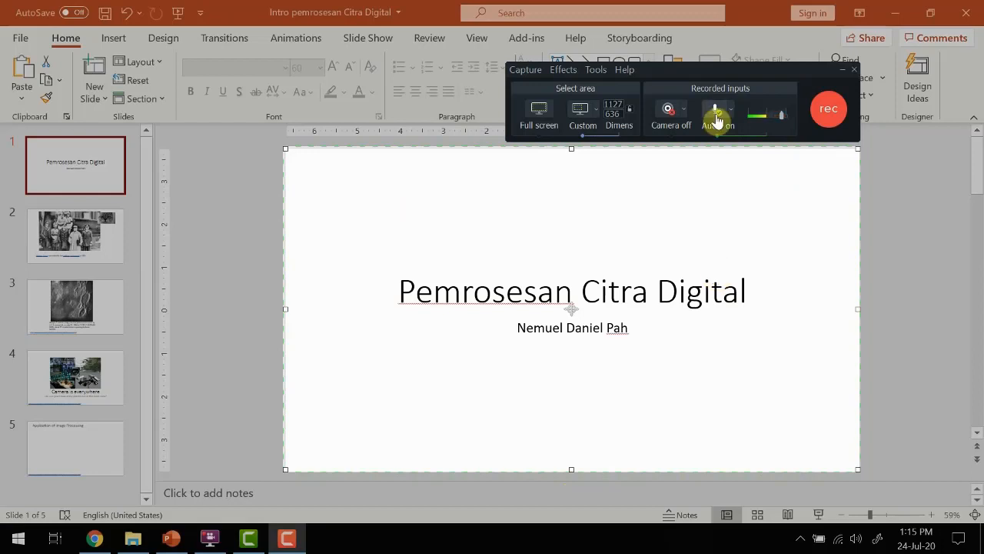
pyautogui.click(542, 108)
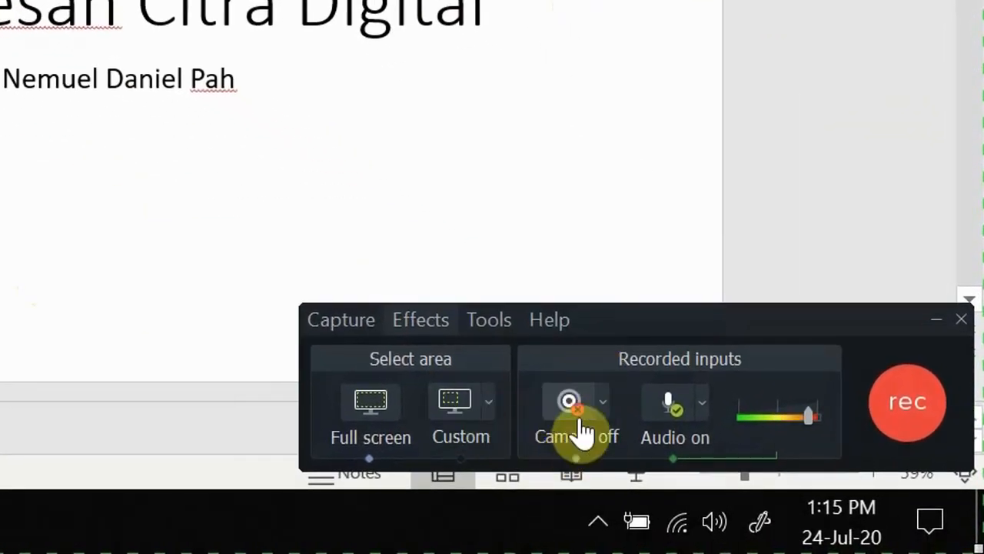
# Step: Turn the webcam on in the recorder to check its preview, and turn it back off
pyautogui.click(577, 421)
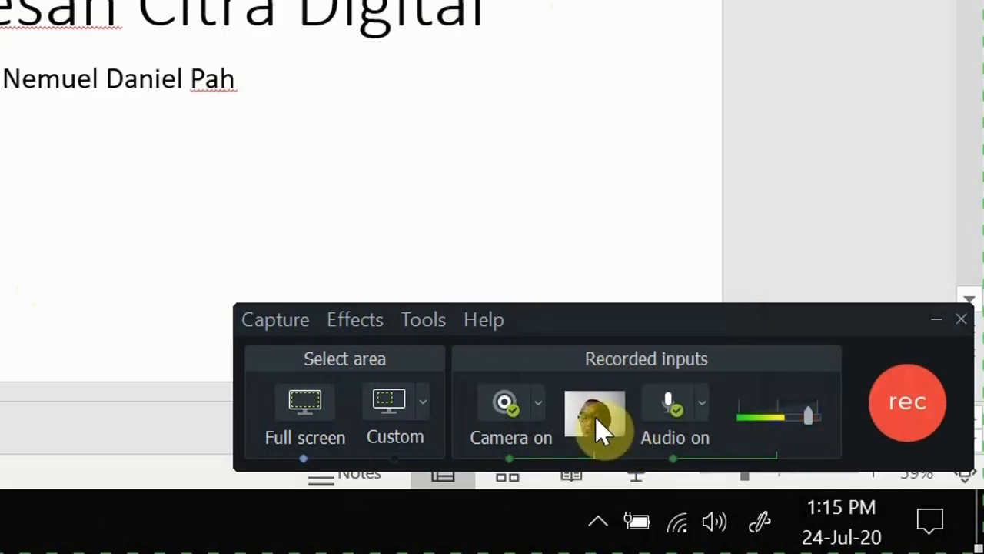
pyautogui.moveTo(619, 429)
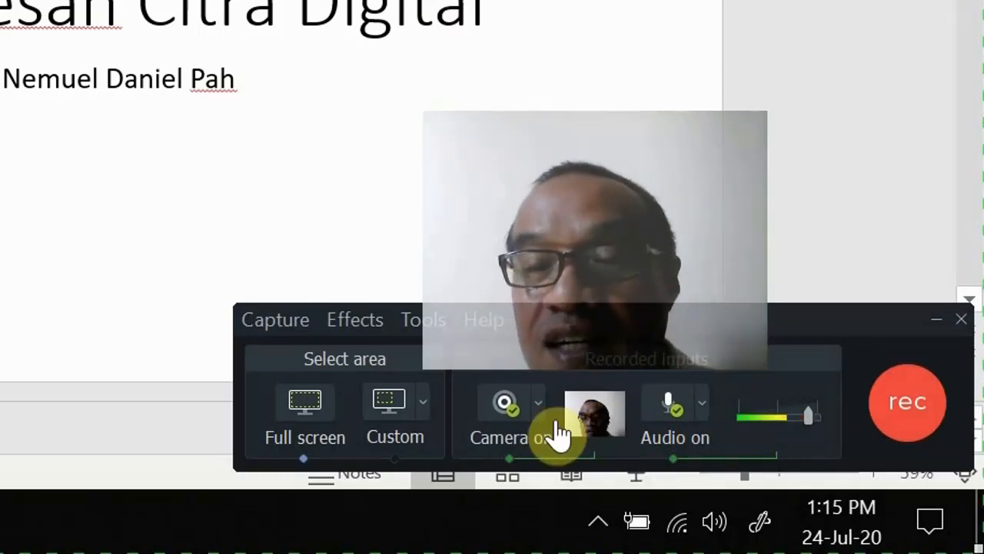
pyautogui.click(504, 419)
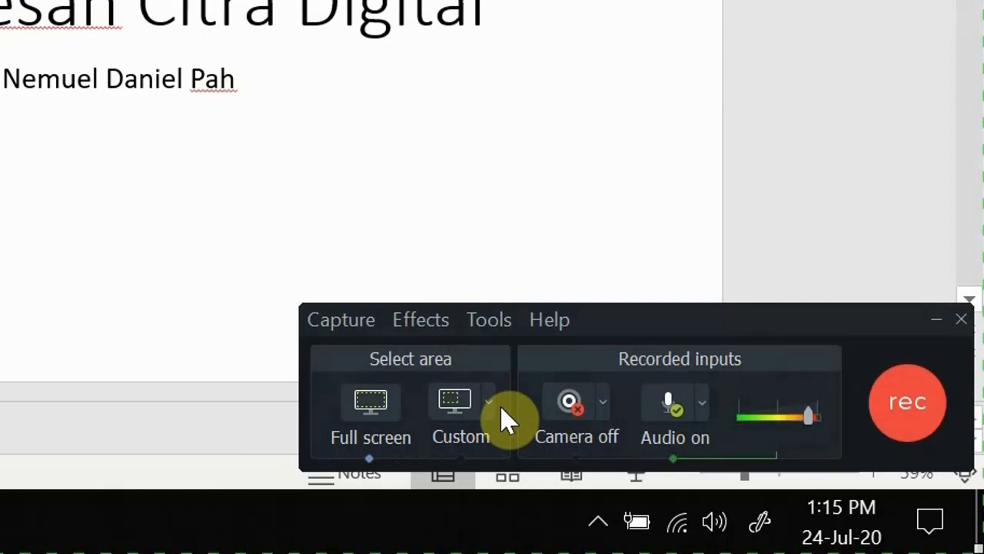
# Step: Check the recorder's microphone and system audio options, and lower the audio recording level slightly
pyautogui.click(707, 410)
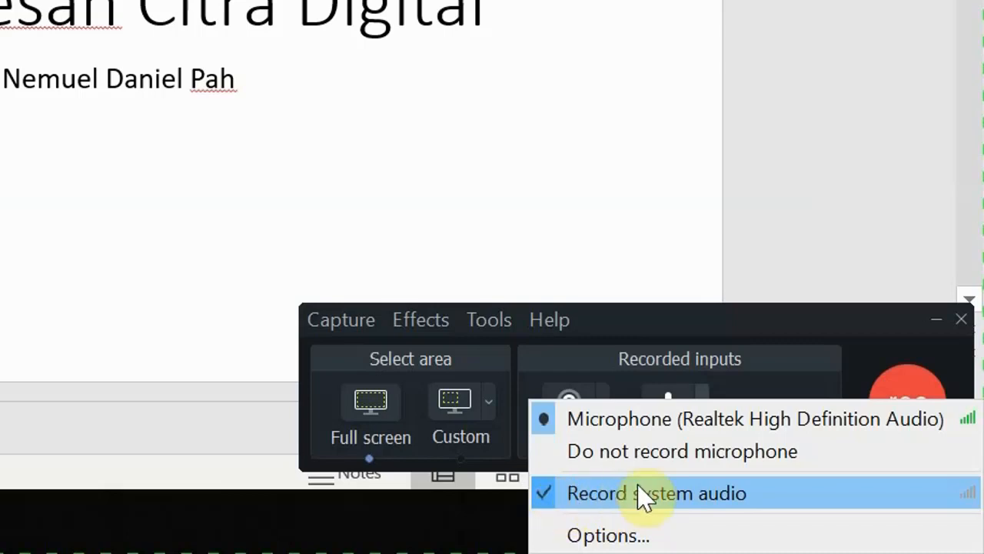
pyautogui.click(785, 217)
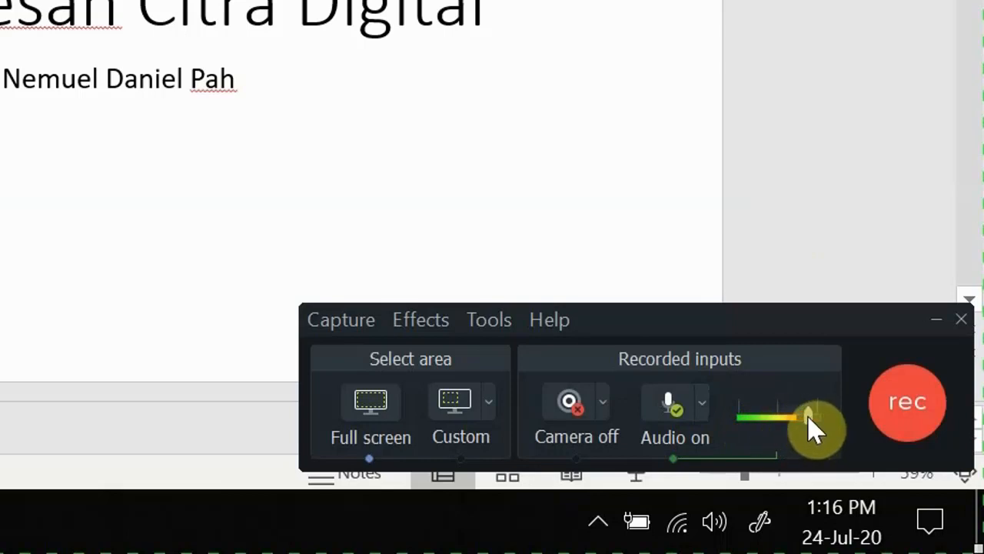
pyautogui.moveTo(808, 422); pyautogui.dragTo(798, 422)
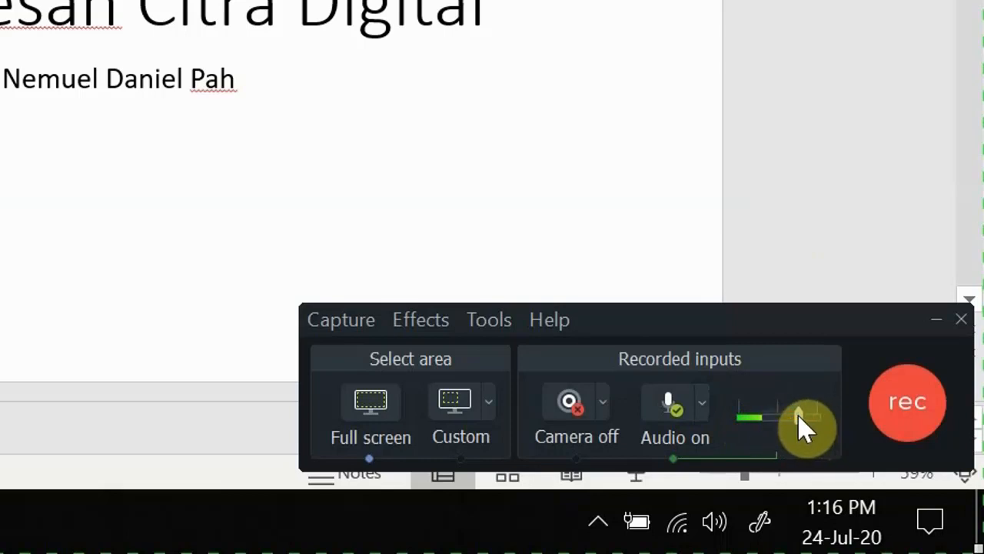
pyautogui.moveTo(798, 415)
pyautogui.mouseDown()
pyautogui.moveTo(730, 421)
pyautogui.moveTo(761, 422)
pyautogui.moveTo(763, 412)
pyautogui.moveTo(753, 417)
pyautogui.moveTo(787, 428)
pyautogui.moveTo(802, 421)
pyautogui.mouseUp()
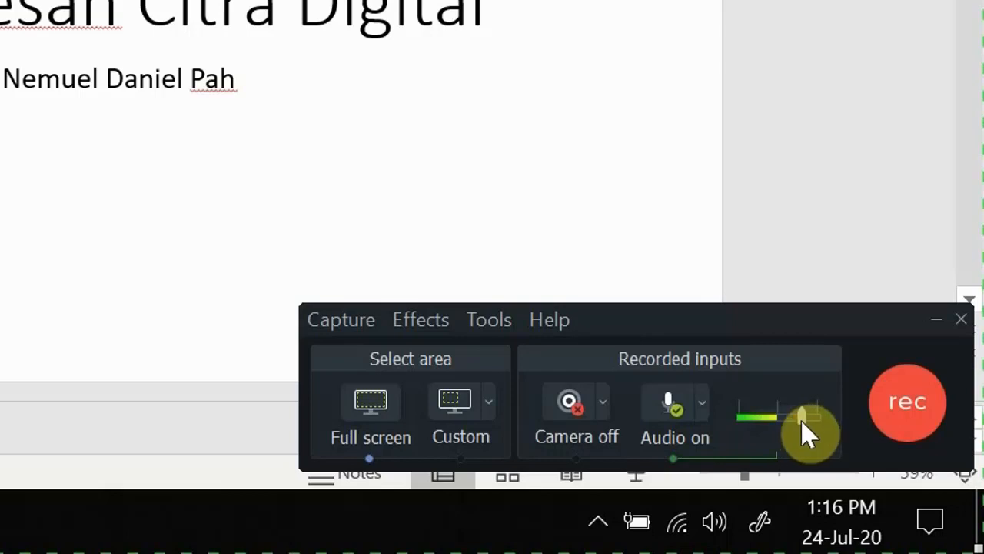
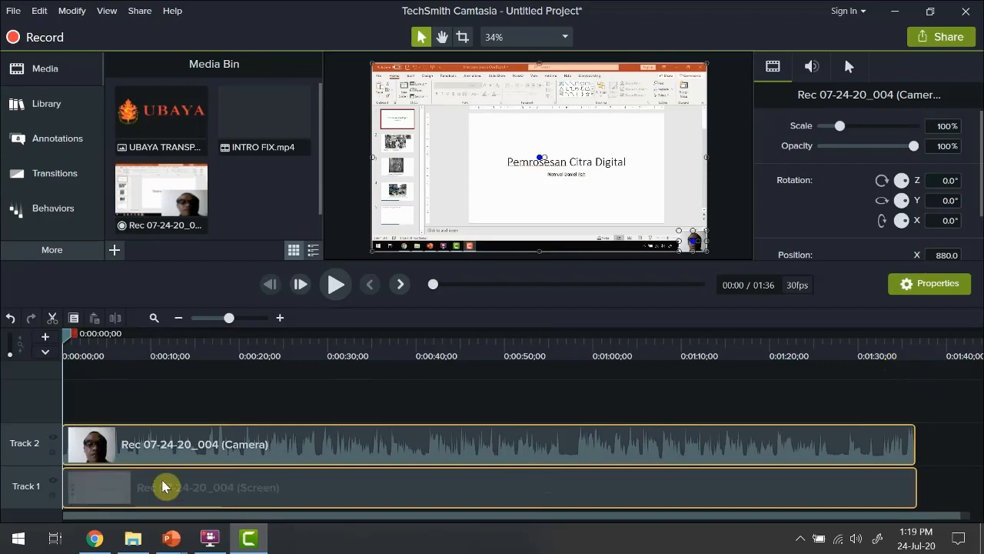
# Step: Select the new screen recording in the media bin, and switch to Chrome showing the Applications and Usage page
pyautogui.click(183, 204)
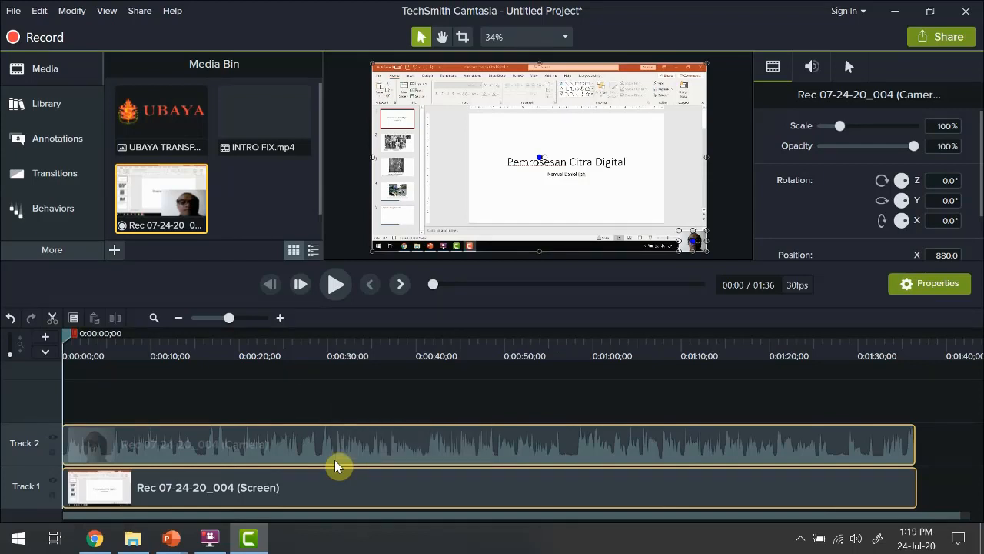
pyautogui.click(95, 538)
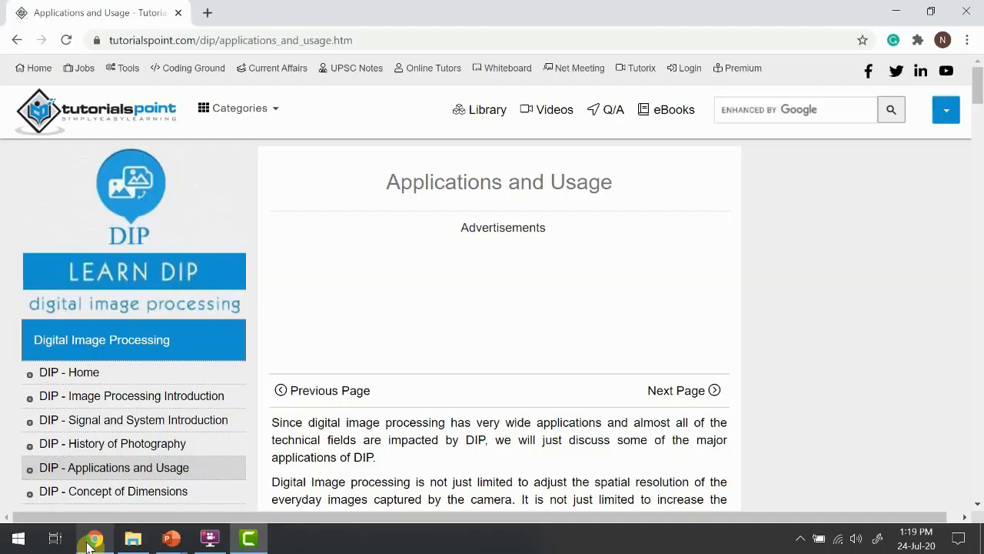
pyautogui.scroll(-1, 345, 285)
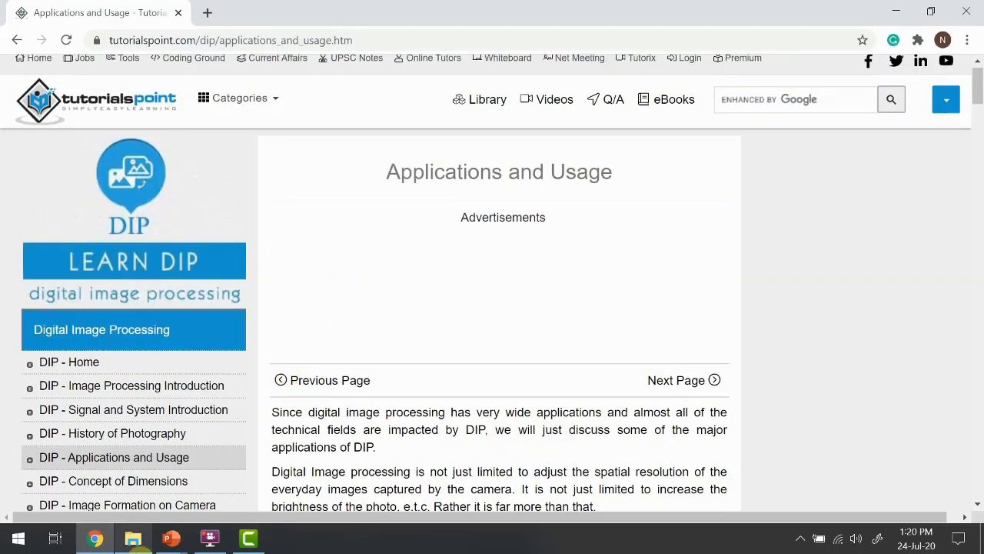
# Step: Open the Camtasia recorder over the web page and turn the webcam off, leaving full-screen capture selected
pyautogui.click(248, 538)
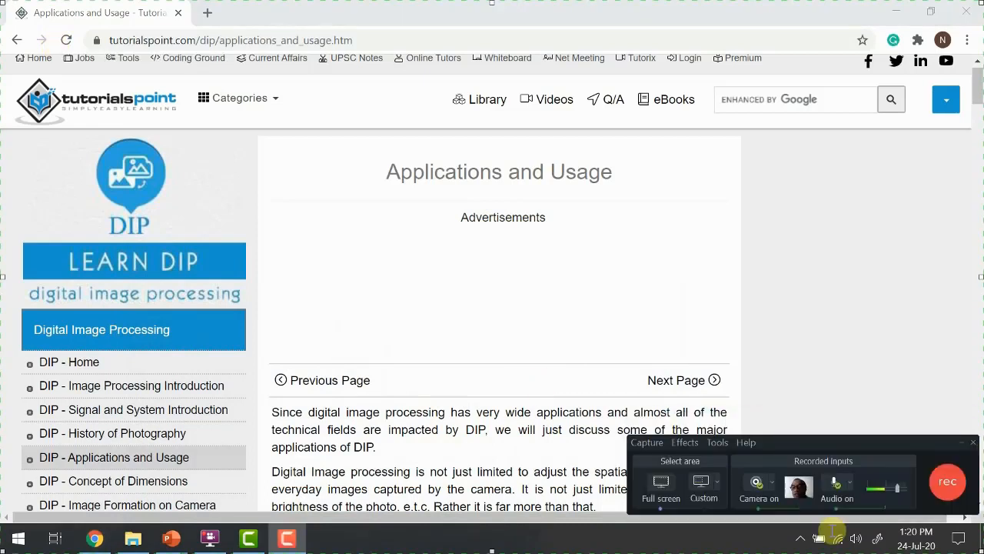
pyautogui.moveTo(796, 496)
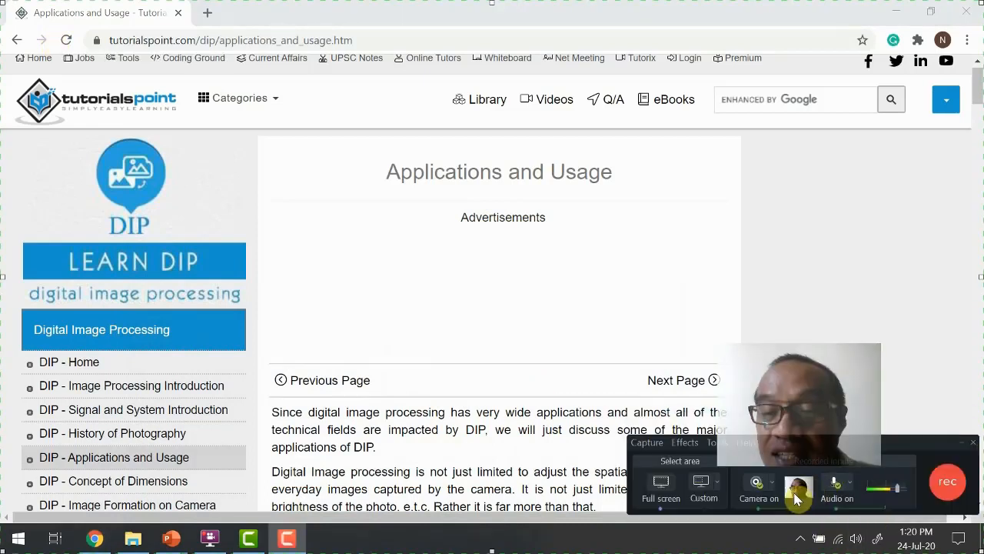
pyautogui.click(756, 484)
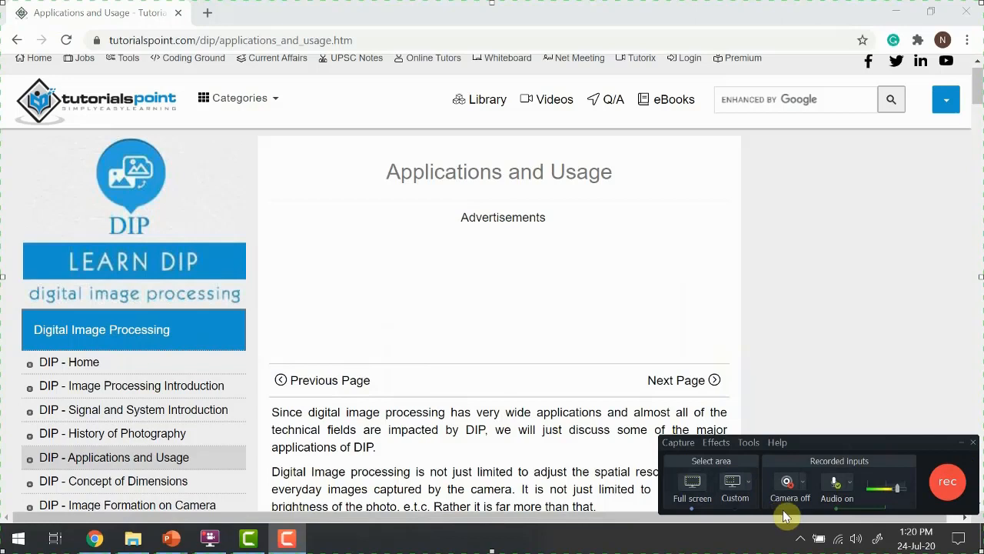
# Step: Start the full-screen recording and present the Applications and Usage page from its top through the image sharpening examples to the Medical field section
pyautogui.click(952, 489)
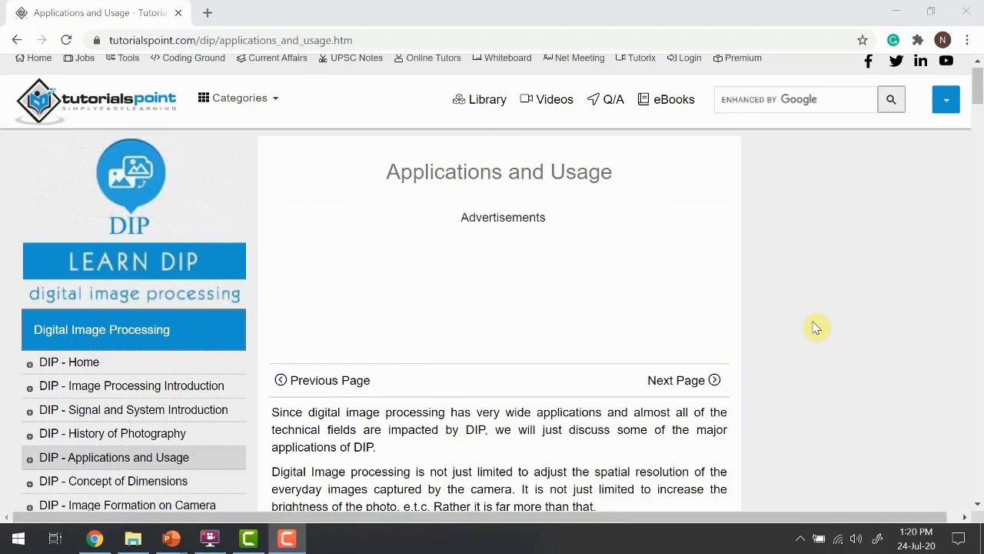
pyautogui.scroll(1, 393, 253)
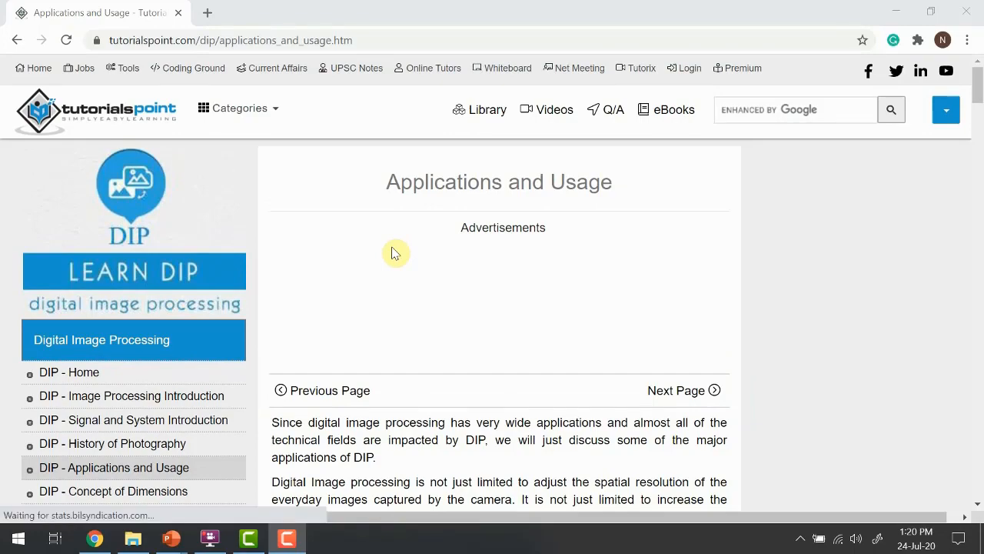
pyautogui.scroll(-4, 393, 253)
pyautogui.scroll(-13, 394, 254)
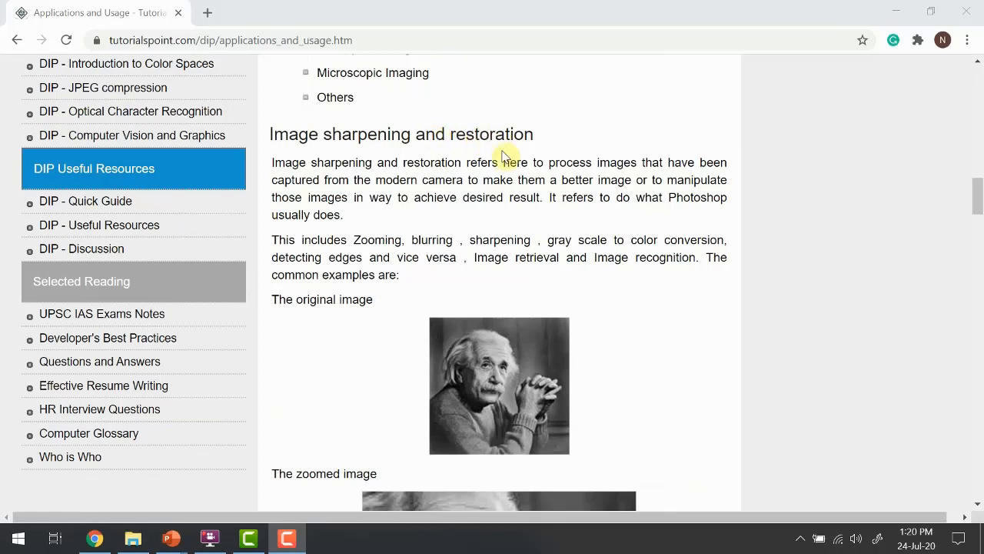
pyautogui.scroll(-2, 507, 161)
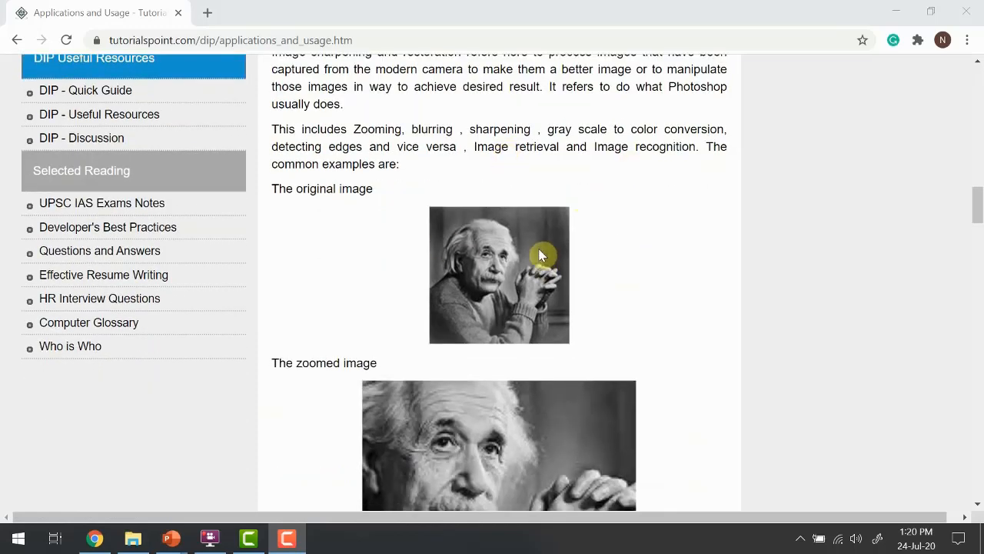
pyautogui.scroll(-4, 541, 255)
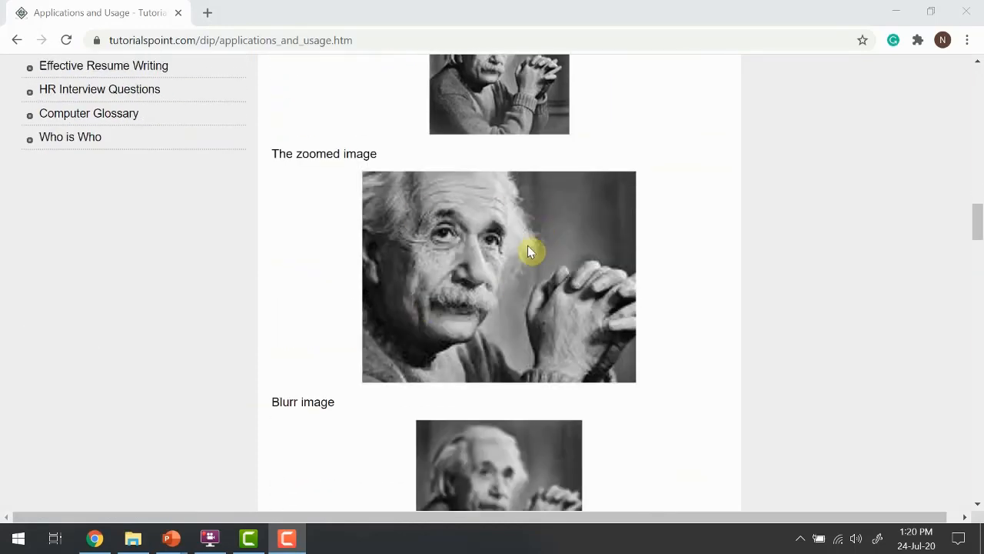
pyautogui.scroll(-2, 529, 276)
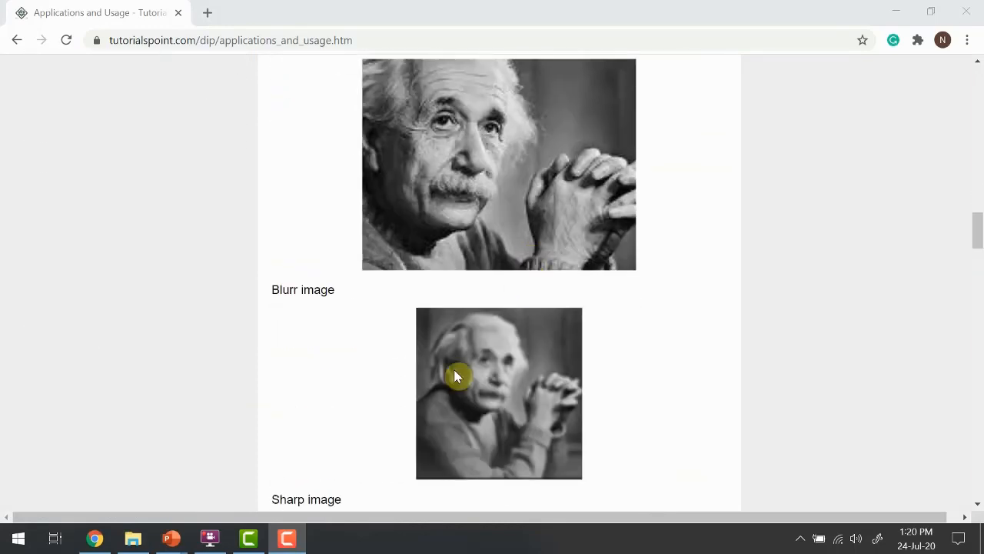
pyautogui.scroll(-4, 469, 355)
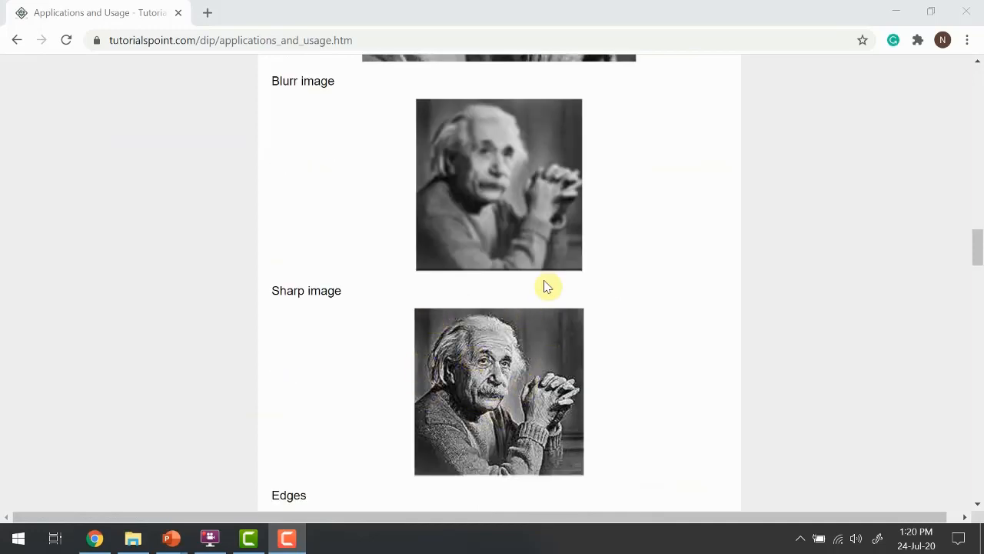
pyautogui.scroll(-15, 544, 286)
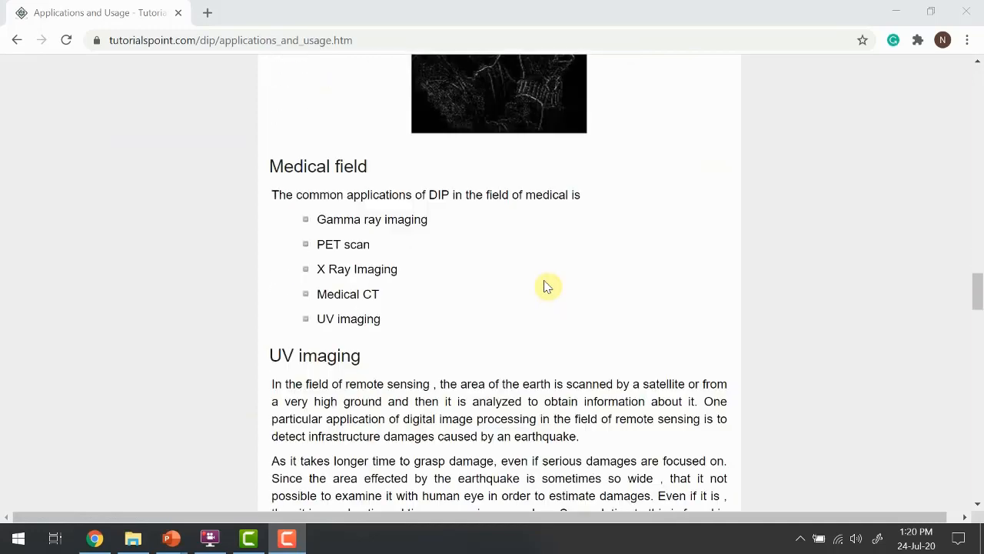
# Step: Present the page sections from UV imaging through Hurdle detection to Line follower robot, and stop the recording
pyautogui.scroll(-2, 544, 286)
pyautogui.scroll(2, 544, 280)
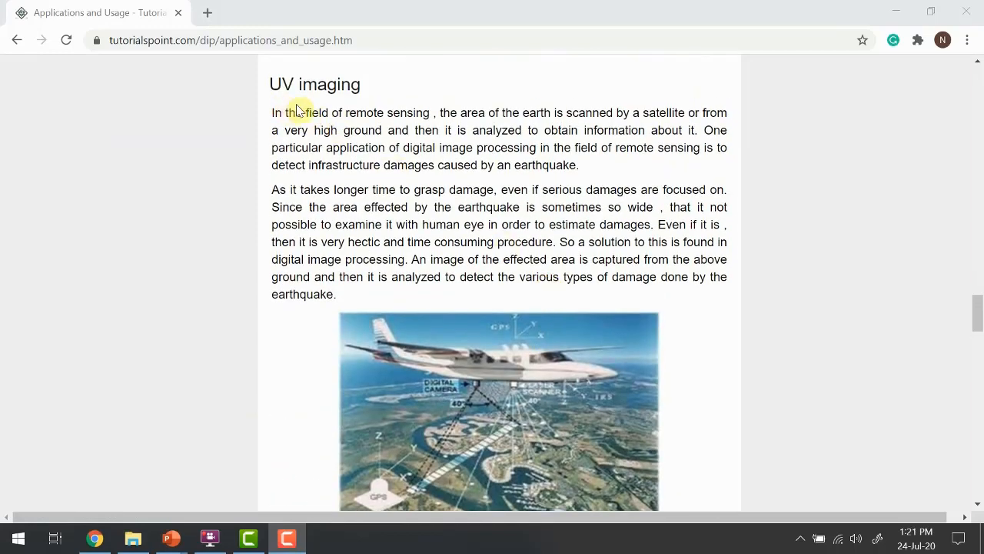
pyautogui.scroll(-1, 535, 372)
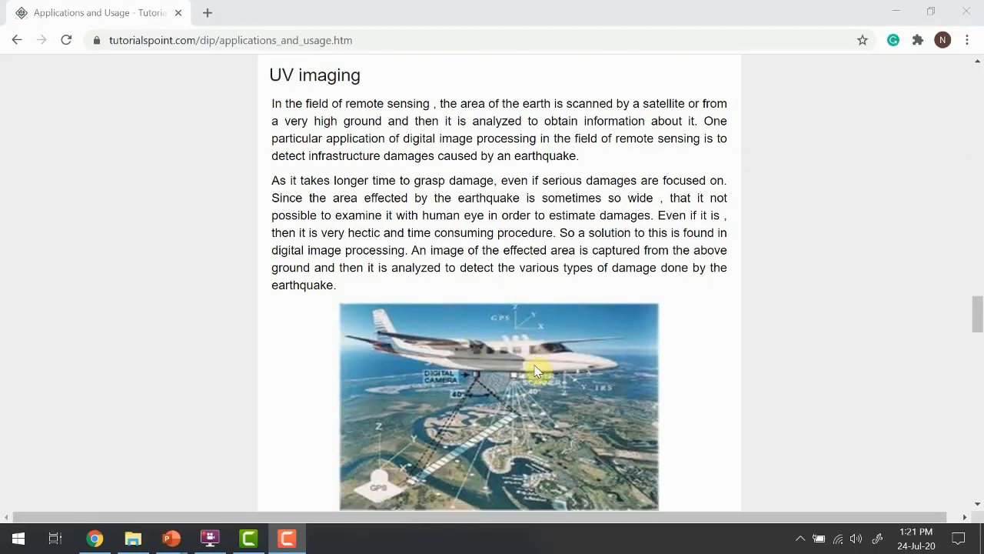
pyautogui.scroll(-1, 536, 371)
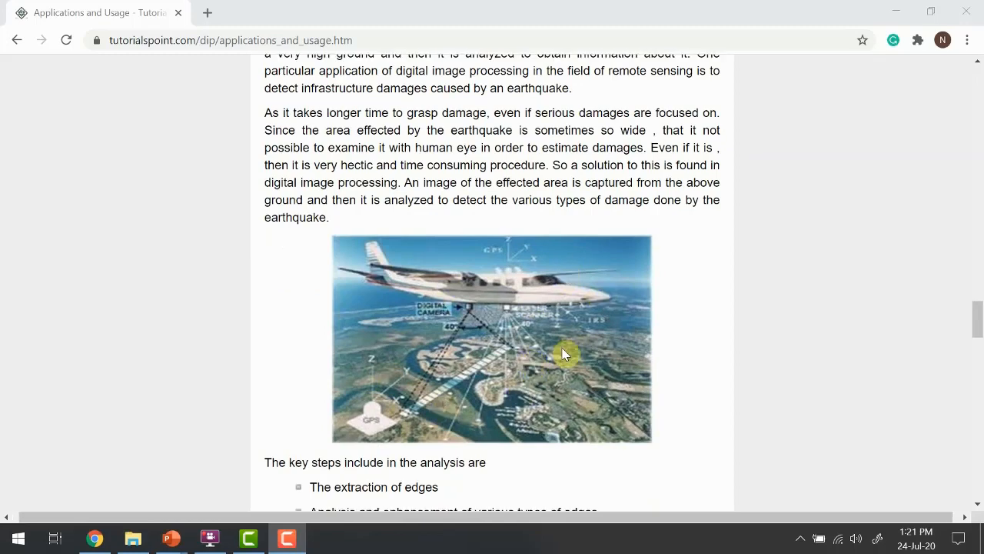
pyautogui.scroll(-4, 564, 353)
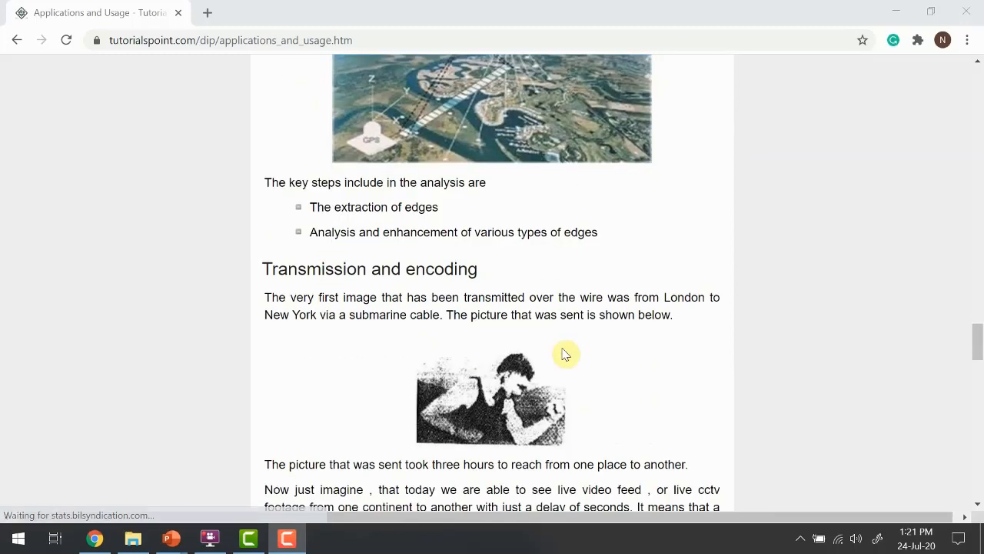
pyautogui.scroll(-2, 564, 354)
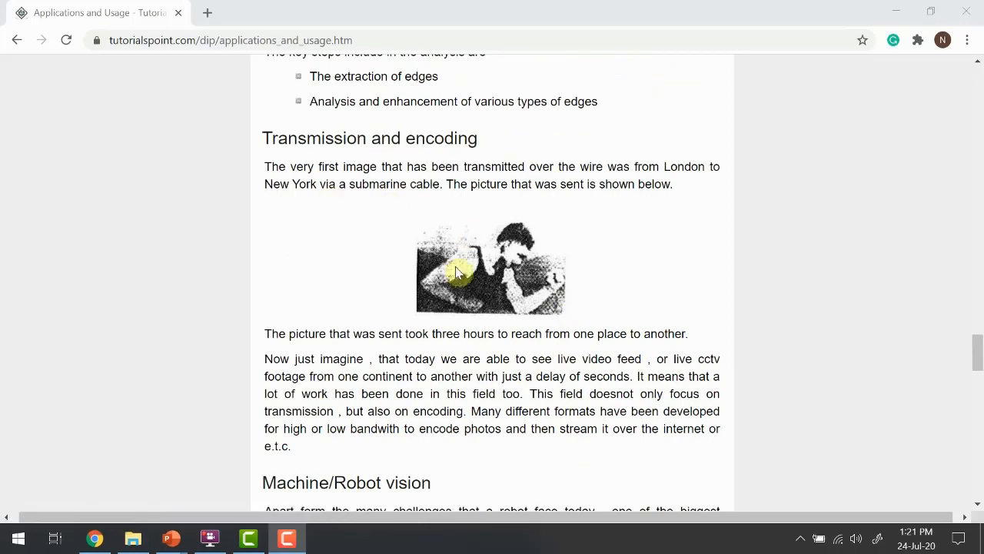
pyautogui.scroll(-7, 517, 243)
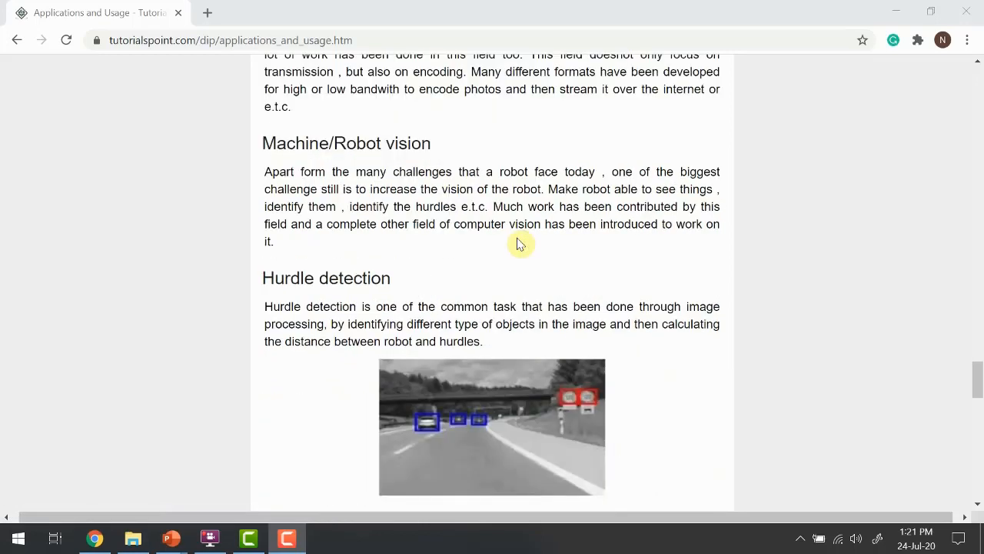
pyautogui.scroll(-1, 516, 244)
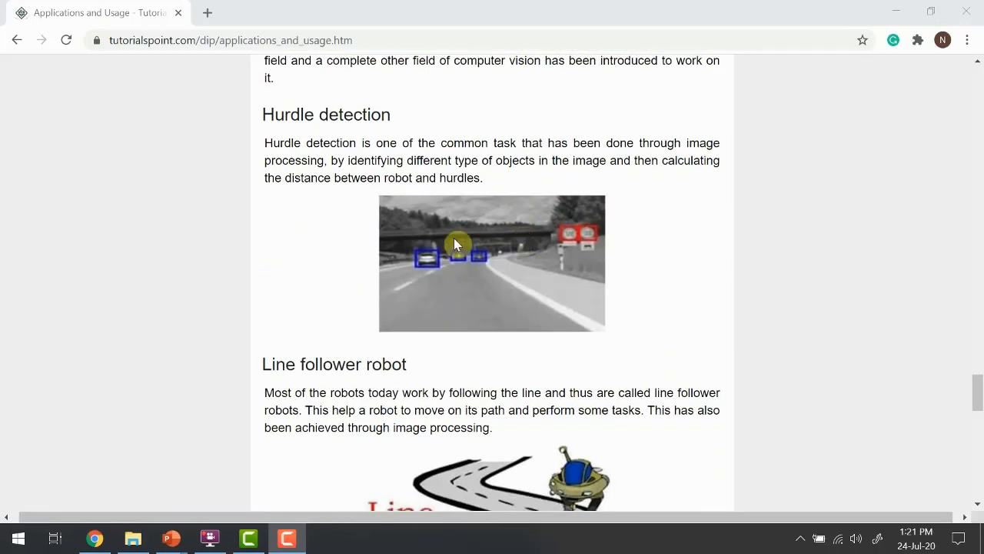
pyautogui.scroll(-1, 476, 248)
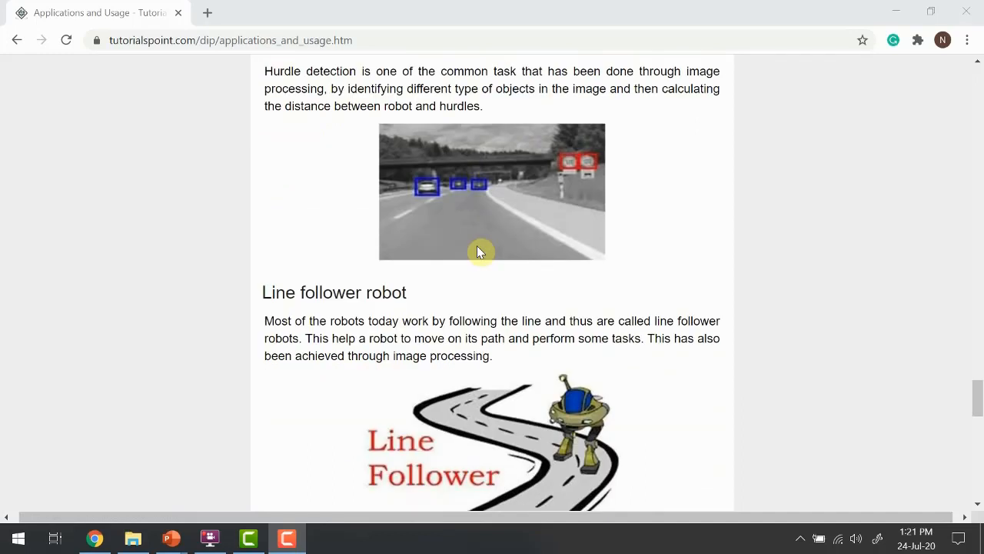
pyautogui.press('F10')
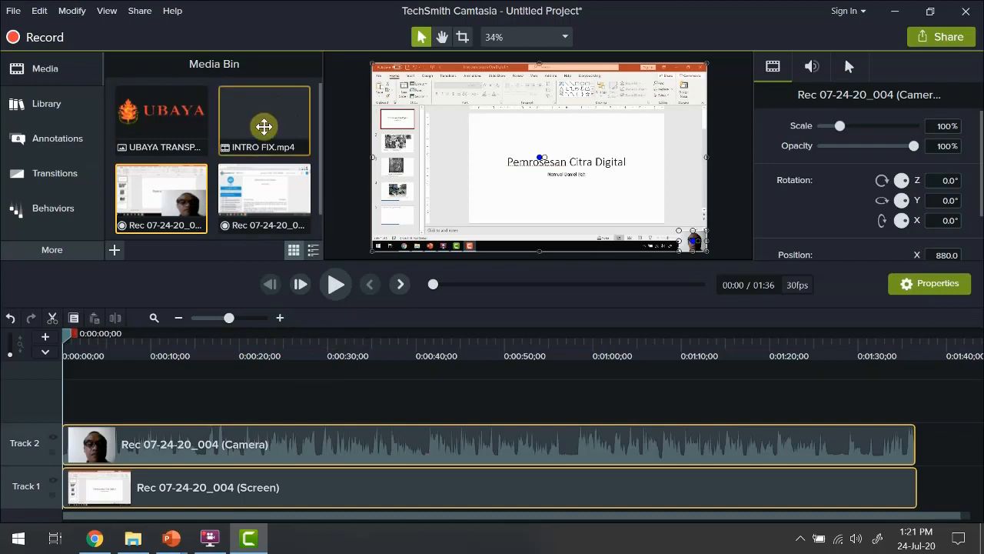
# Step: Review the logo image, the intro video and the two screen recordings in the media bin
pyautogui.click(257, 212)
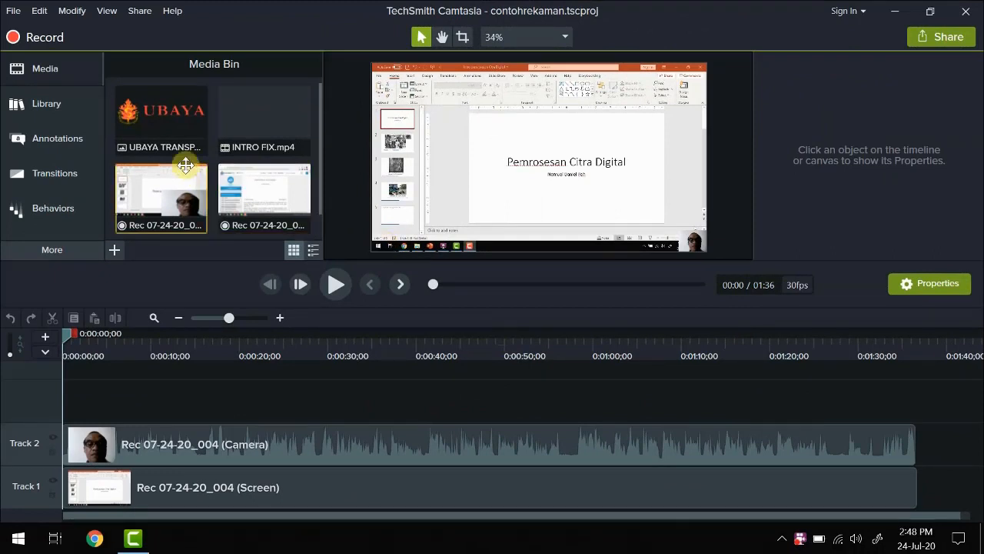
pyautogui.click(146, 197)
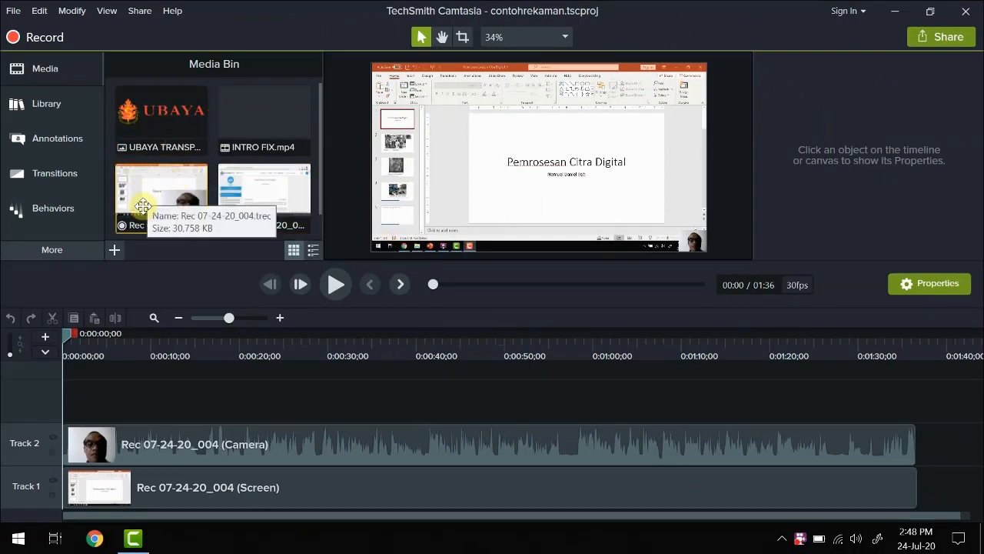
pyautogui.click(252, 221)
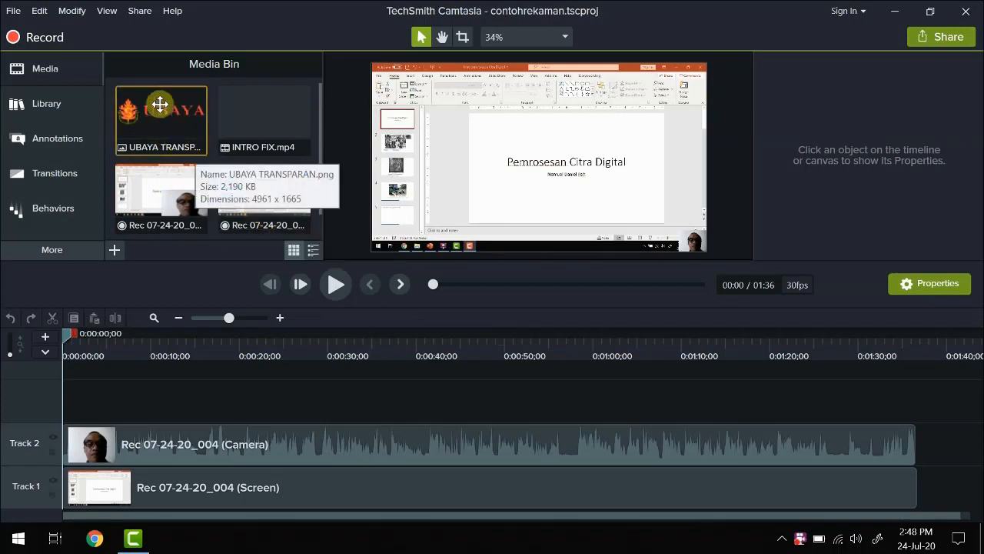
pyautogui.click(251, 113)
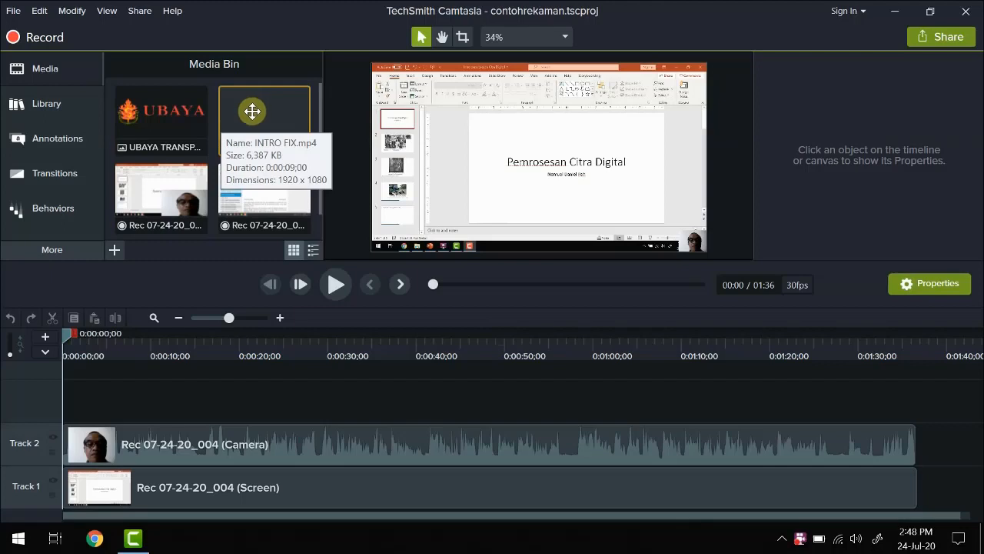
pyautogui.click(178, 116)
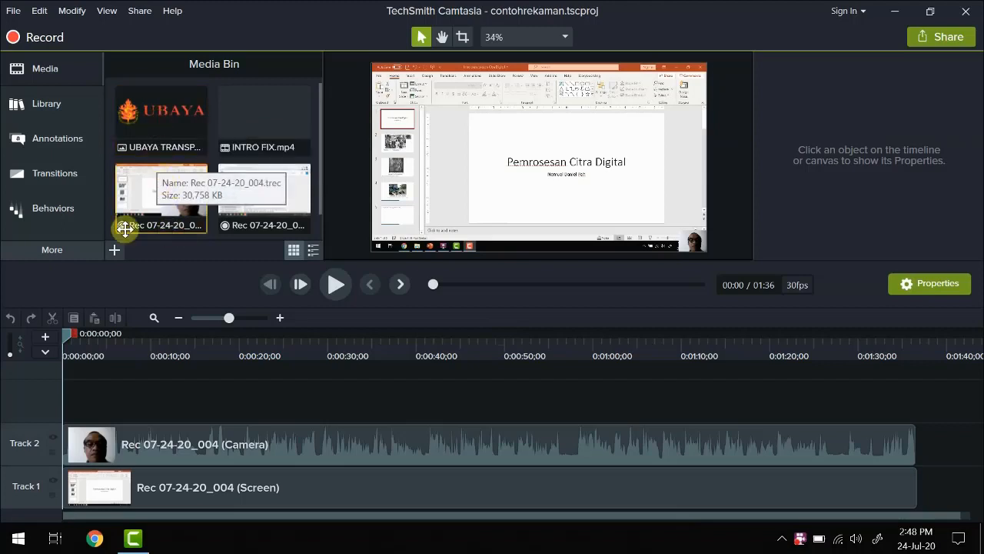
pyautogui.click(151, 195)
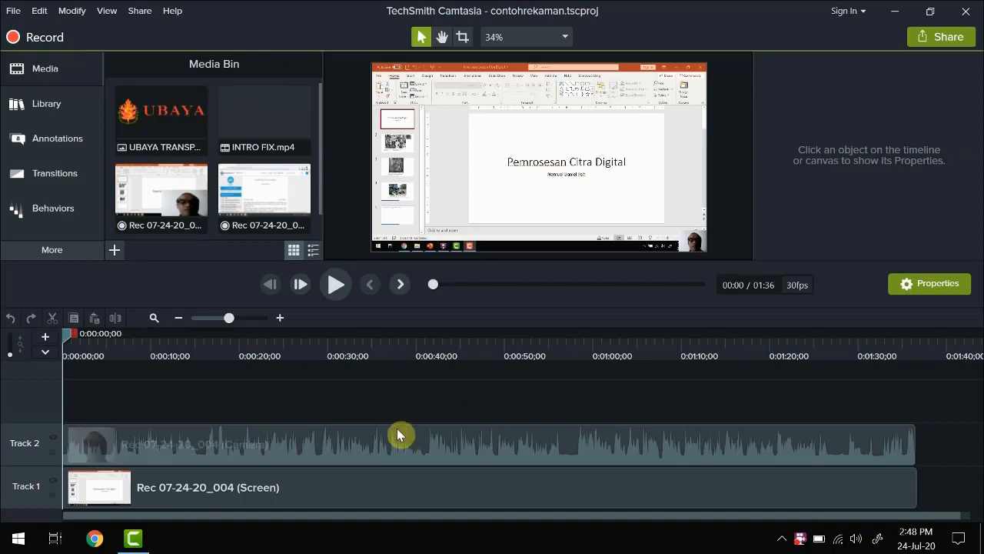
# Step: Delete the Rec 07-24-20_004 screen clip from Track 1 and its camera clip from Track 2
pyautogui.click(236, 497)
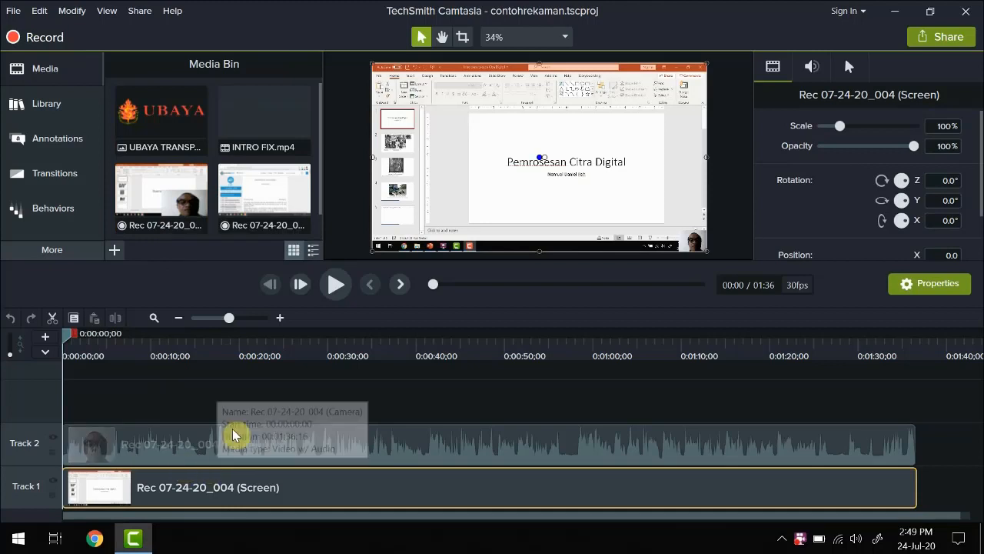
pyautogui.click(198, 391)
pyautogui.click(192, 476)
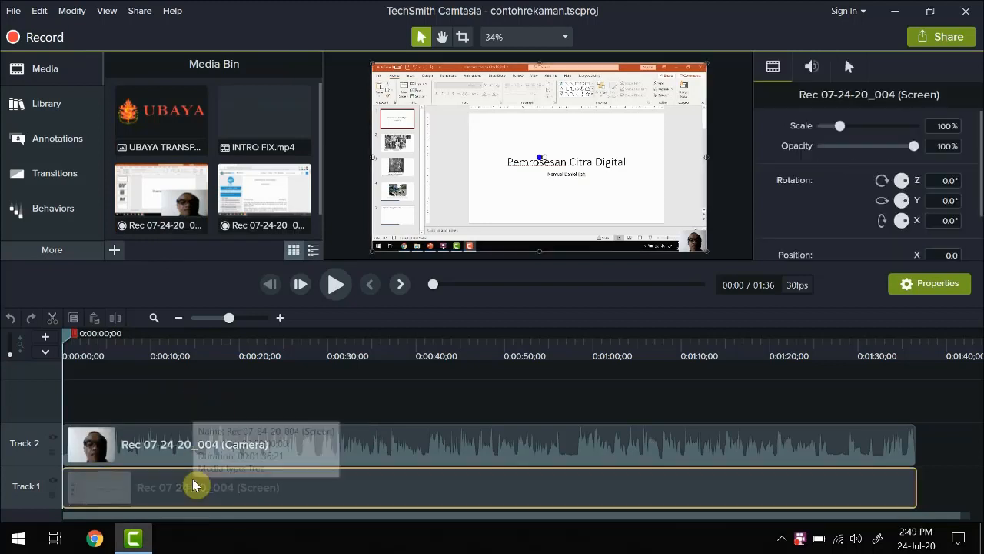
pyautogui.press('Delete')
pyautogui.click(199, 452)
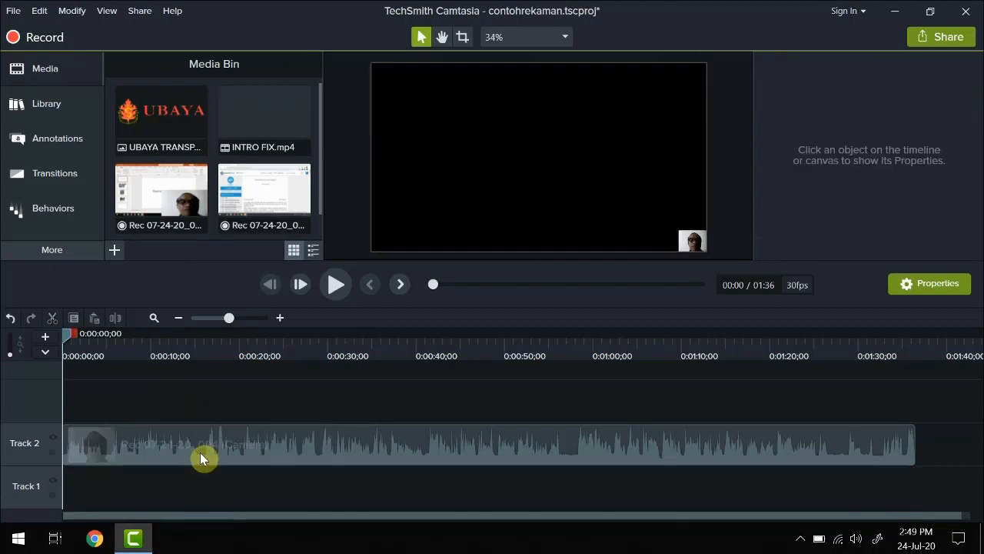
pyautogui.press('Delete')
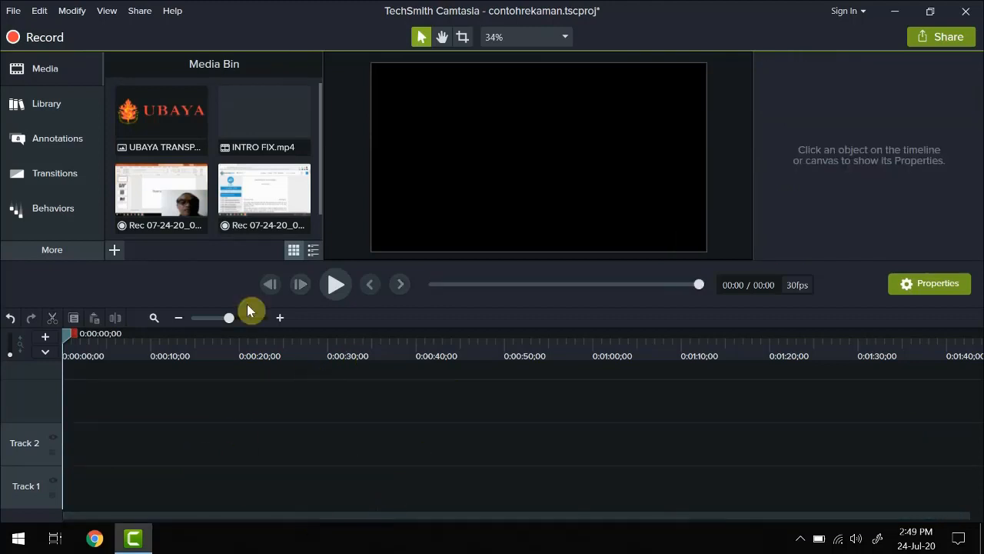
# Step: Place the Rec 07-24-20_004 recording from the media bin at the start of Tracks 1 and 2
pyautogui.moveTo(166, 191); pyautogui.dragTo(142, 454)
pyautogui.moveTo(106, 488); pyautogui.dragTo(62, 483)
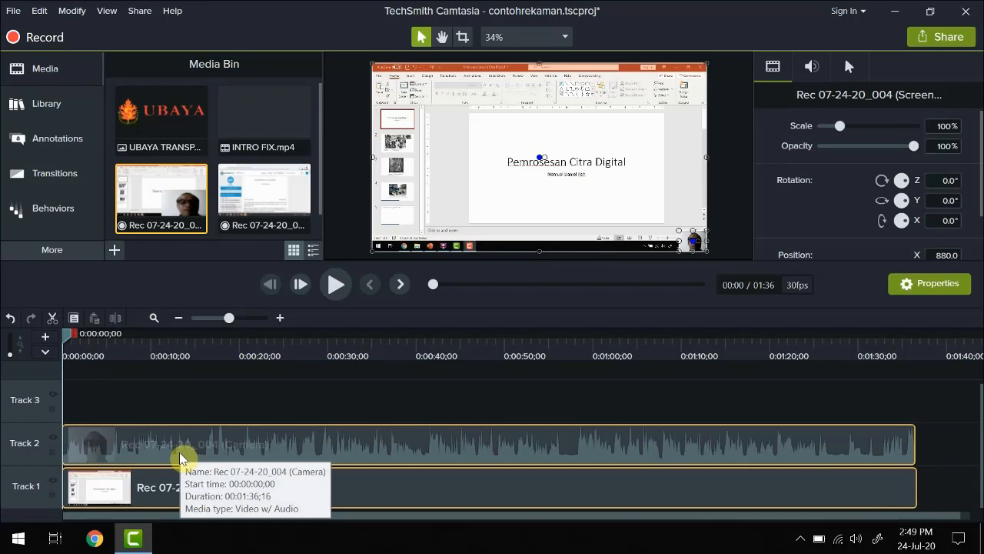
pyautogui.click(193, 403)
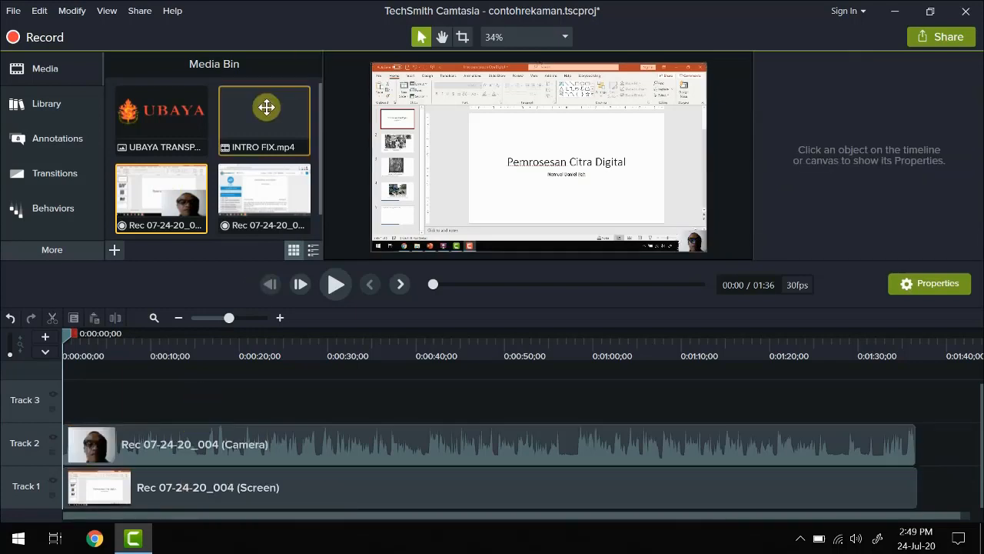
# Step: Shift the screen and camera clips together to about 32 seconds, and place INTRO FIX.mp4 at the start of Track 1
pyautogui.click(172, 451)
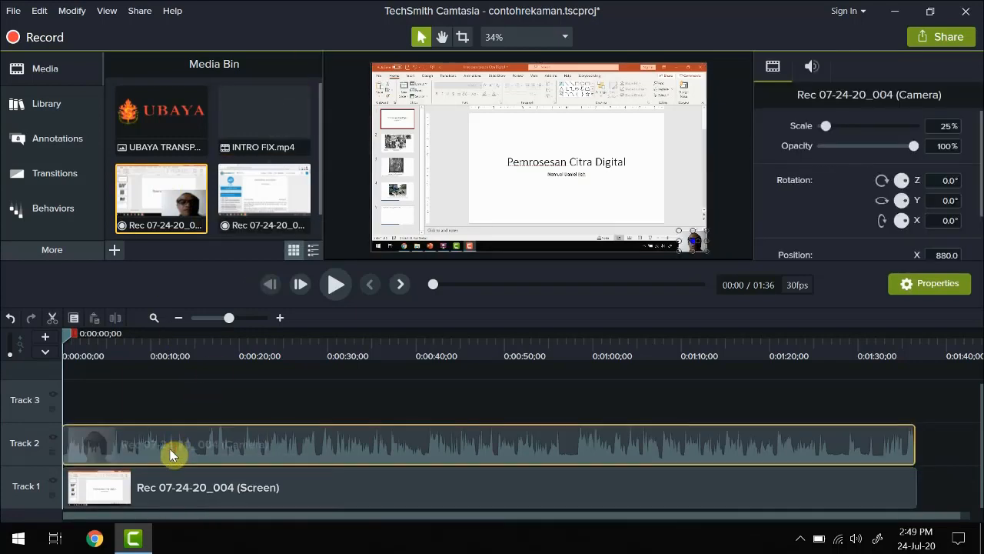
pyautogui.click(158, 492)
pyautogui.click(160, 443)
pyautogui.click(172, 500)
pyautogui.moveTo(172, 500); pyautogui.dragTo(454, 518)
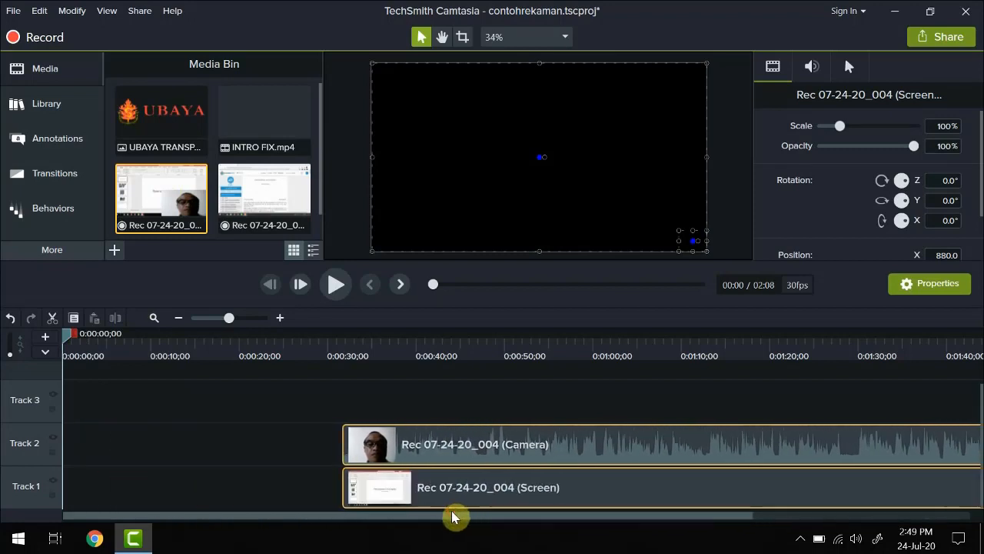
pyautogui.moveTo(257, 110); pyautogui.dragTo(61, 494)
pyautogui.click(372, 395)
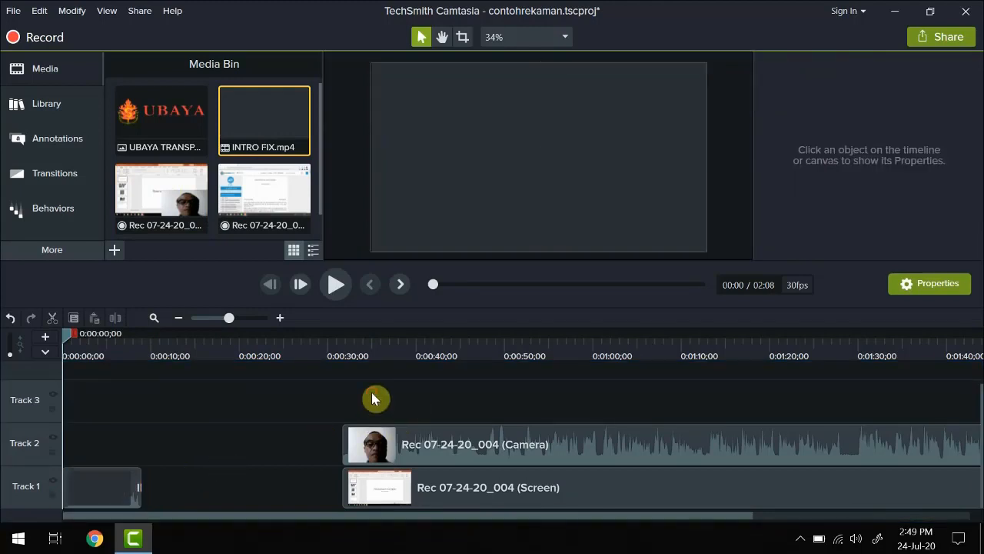
# Step: Move the screen and camera clips together to directly after the intro, and play the timeline to about 16 seconds
pyautogui.click(379, 435)
pyautogui.click(323, 403)
pyautogui.moveTo(323, 408); pyautogui.dragTo(156, 498)
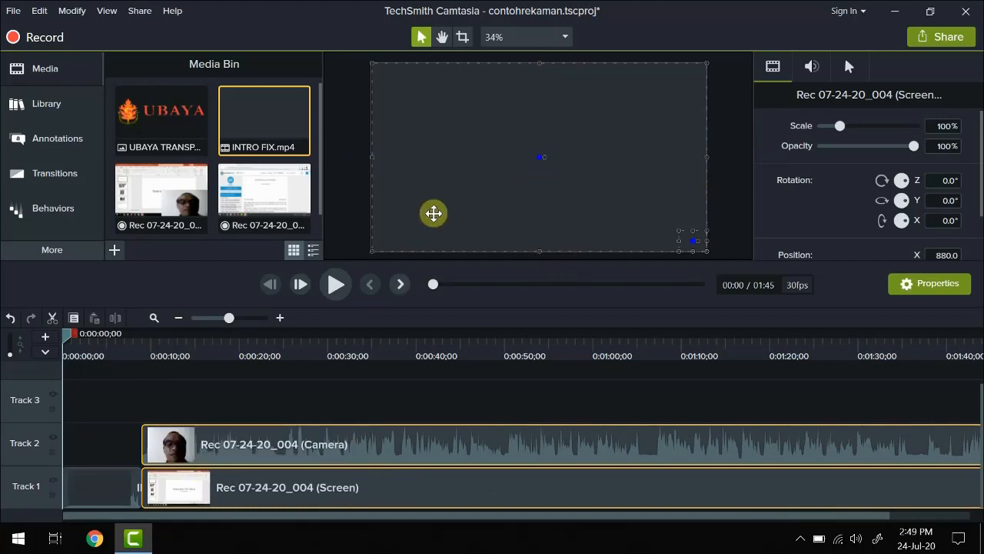
pyautogui.click(334, 286)
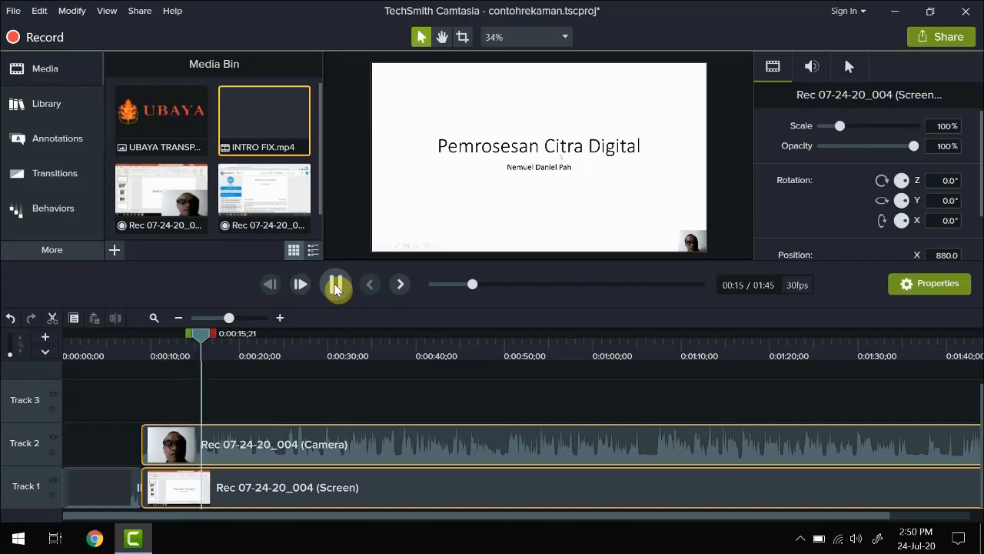
pyautogui.click(336, 288)
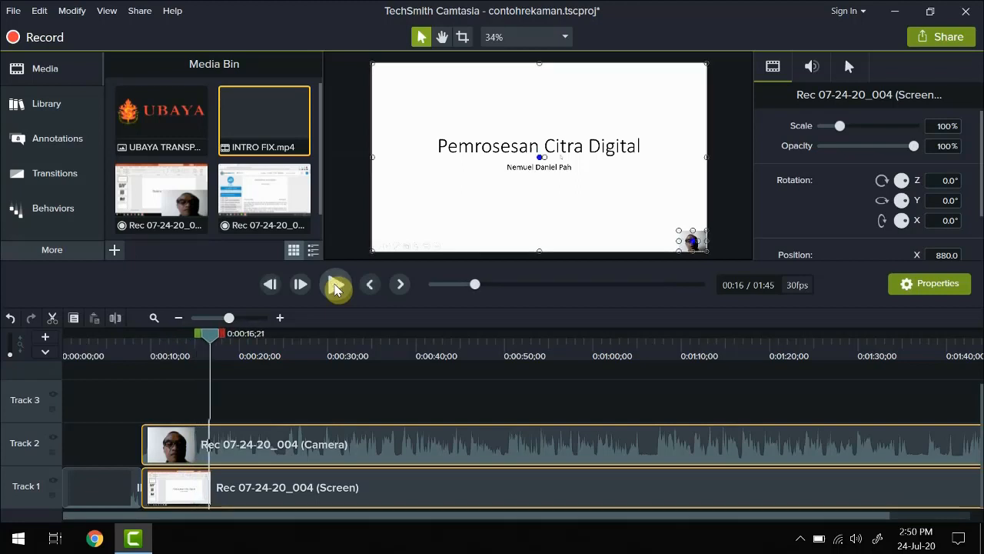
# Step: Enlarge the camera clip on the canvas to about 140% scale and move it over the left part of the slide
pyautogui.click(304, 385)
pyautogui.click(292, 438)
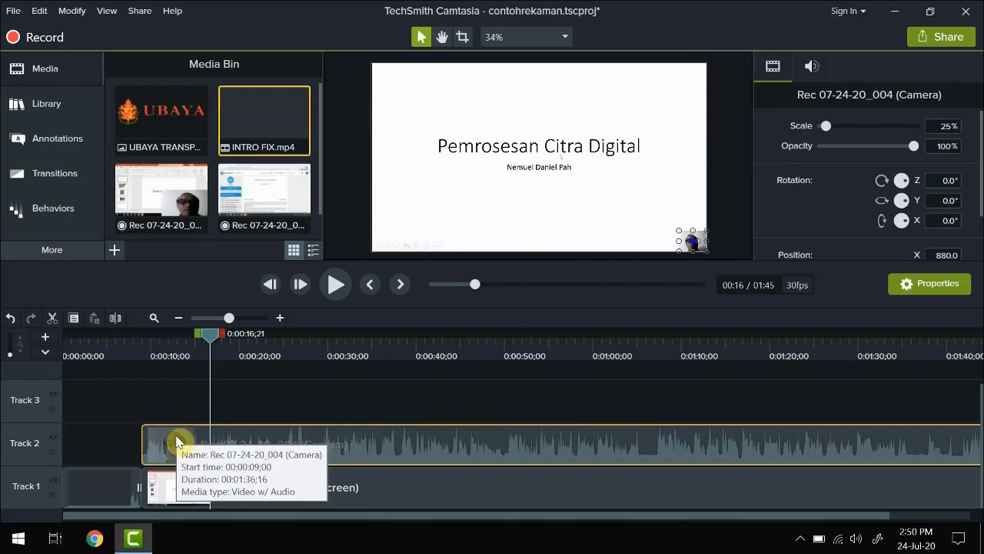
pyautogui.click(406, 485)
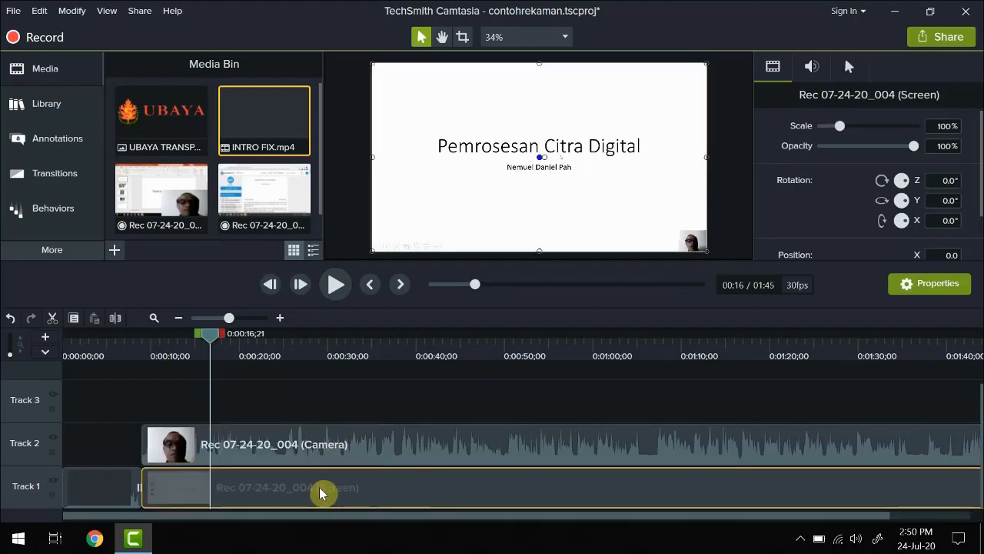
pyautogui.moveTo(320, 493); pyautogui.dragTo(289, 479)
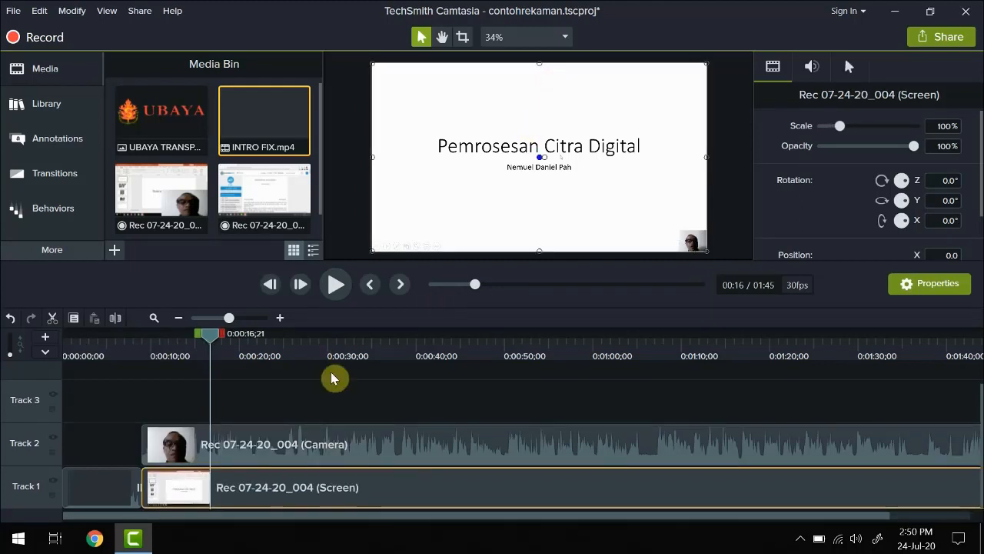
pyautogui.click(304, 461)
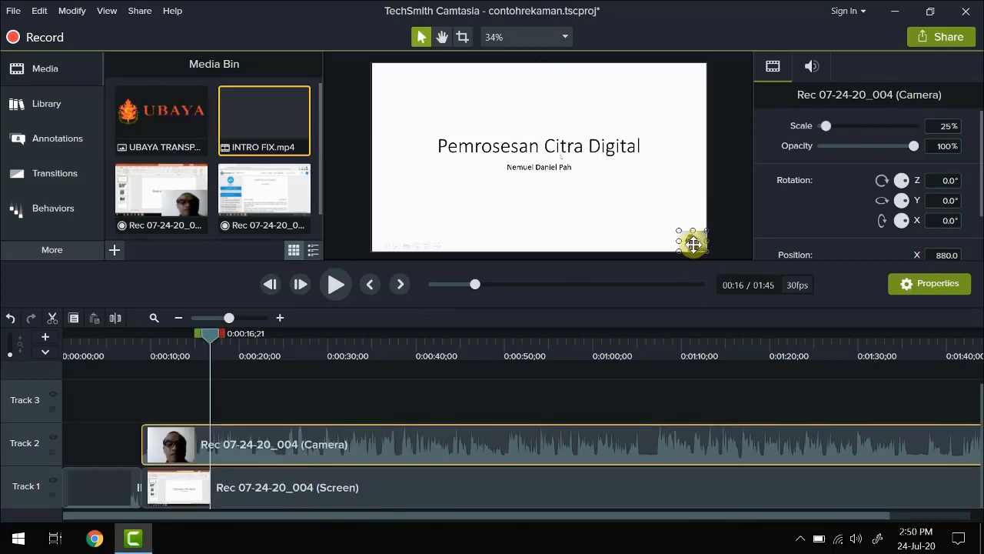
pyautogui.moveTo(636, 204); pyautogui.dragTo(679, 220)
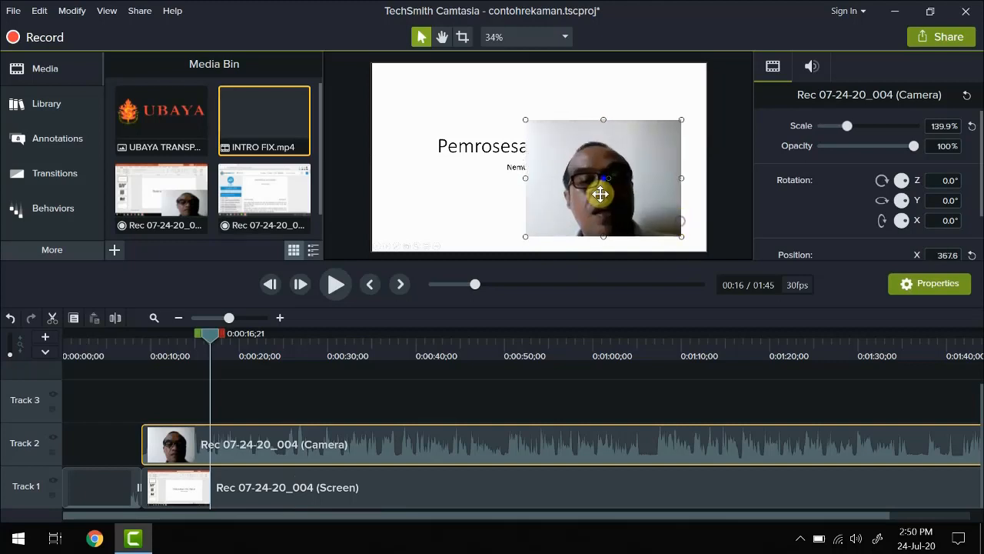
pyautogui.moveTo(598, 193); pyautogui.dragTo(467, 176)
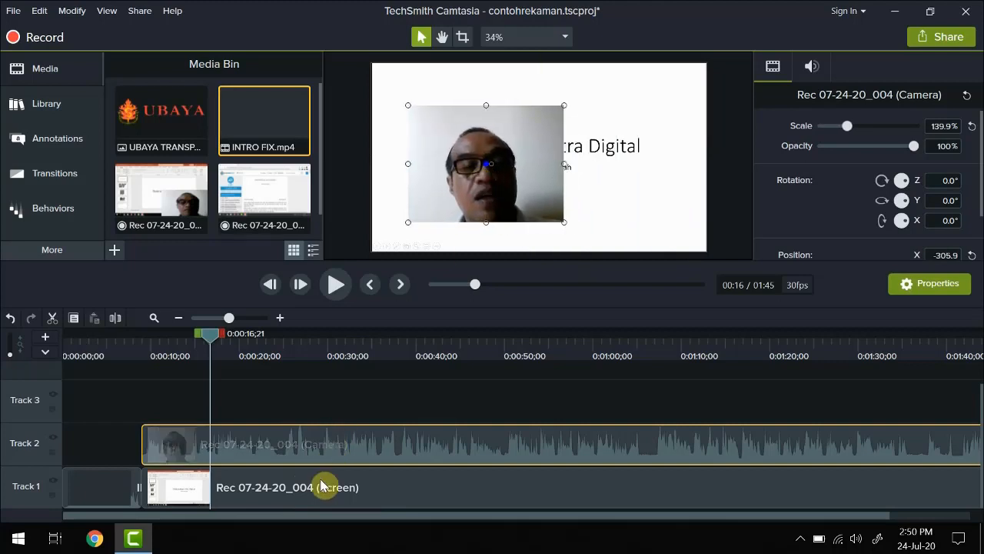
# Step: Resize the camera clip to about 83% scale and place it in the lower-right corner of the slide
pyautogui.click(319, 505)
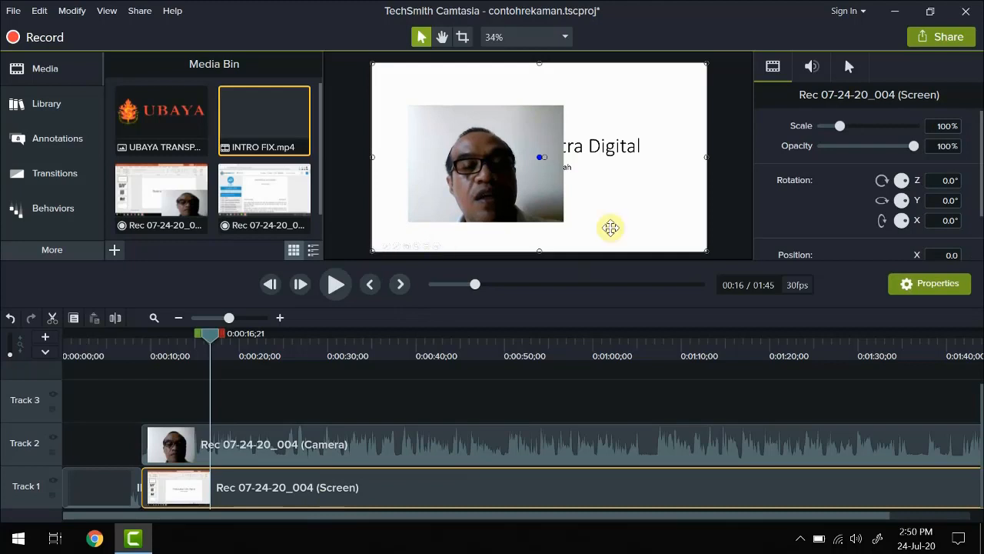
pyautogui.click(403, 400)
pyautogui.click(387, 446)
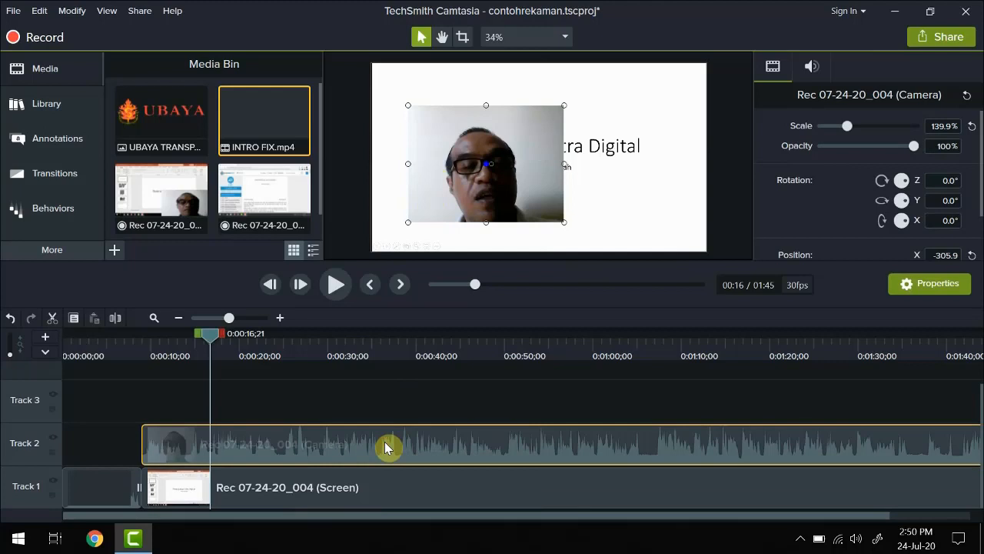
pyautogui.moveTo(529, 193); pyautogui.dragTo(634, 211)
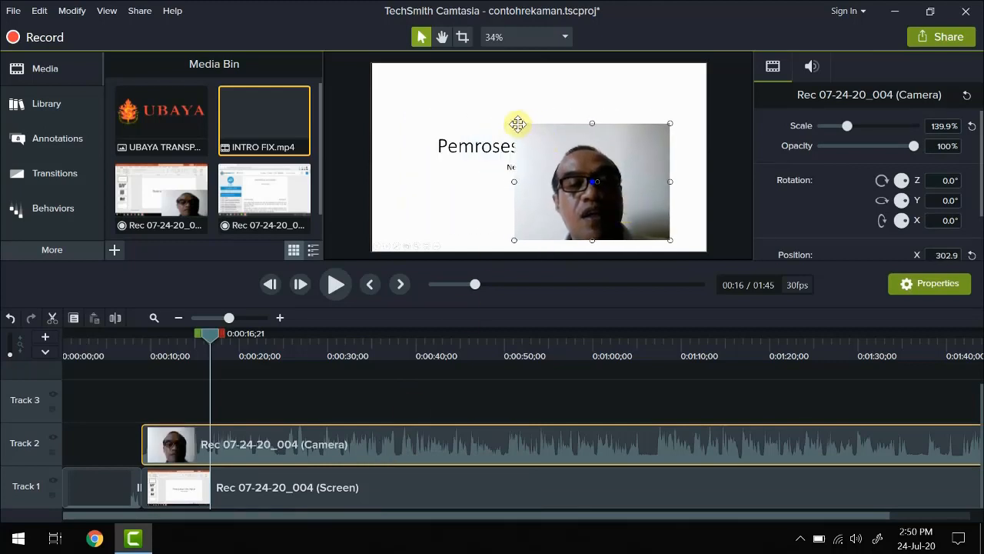
pyautogui.moveTo(514, 122); pyautogui.dragTo(616, 193)
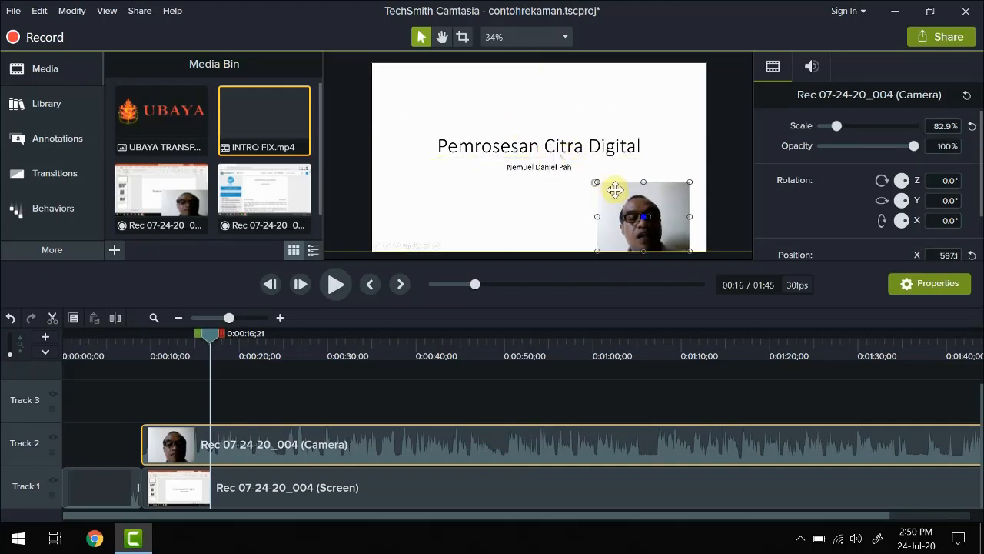
# Step: Separate the camera clip's audio from its video and select the separated audio clip on Track 3
pyautogui.rightClick(376, 452)
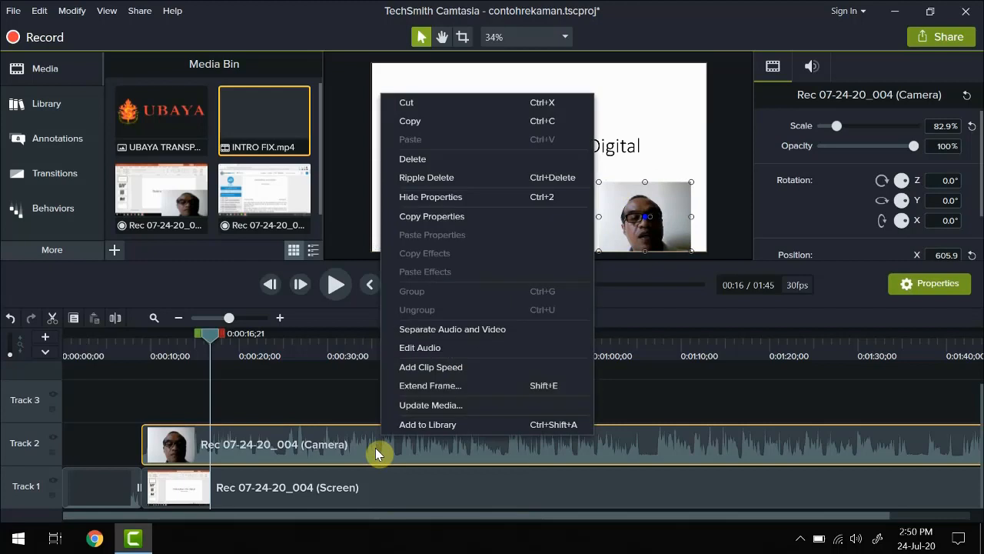
pyautogui.click(460, 331)
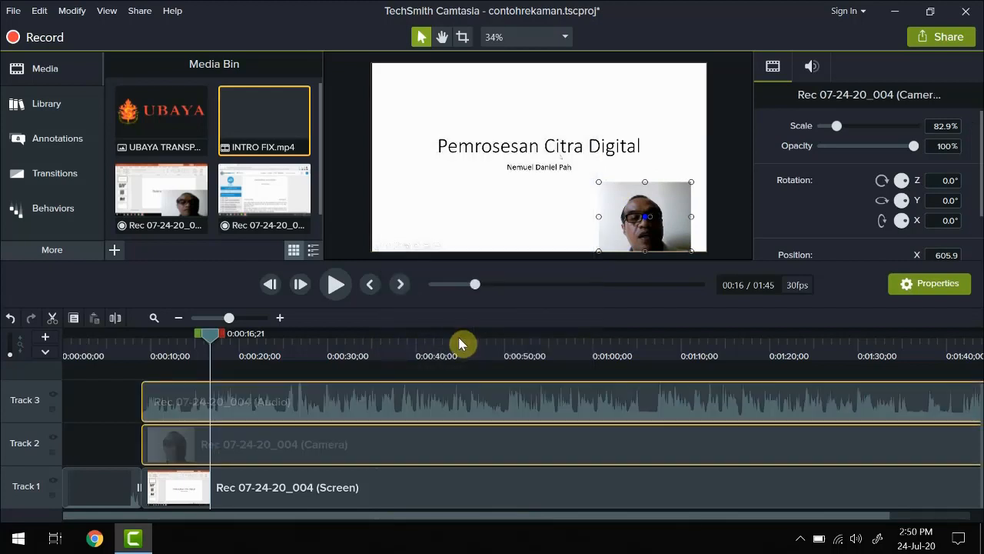
pyautogui.click(100, 458)
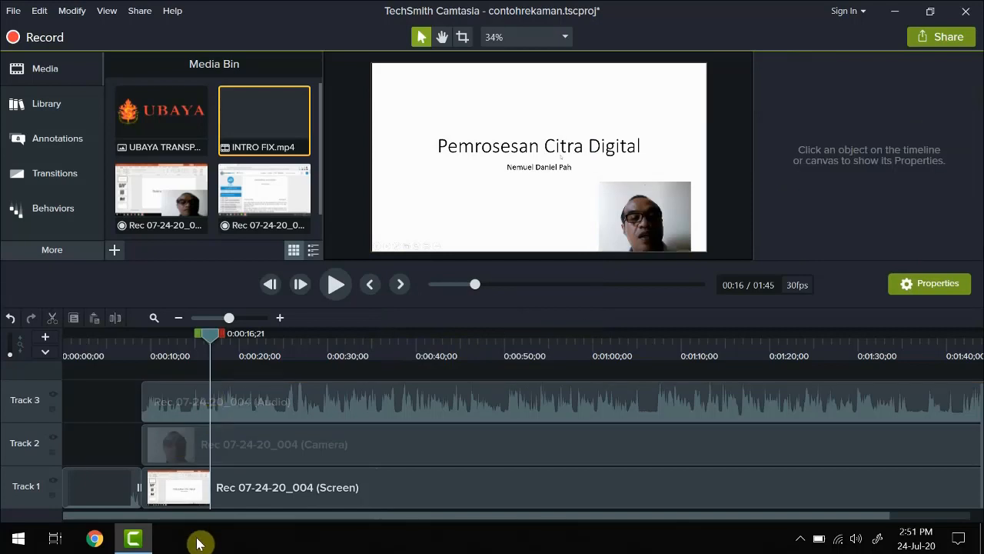
pyautogui.click(286, 499)
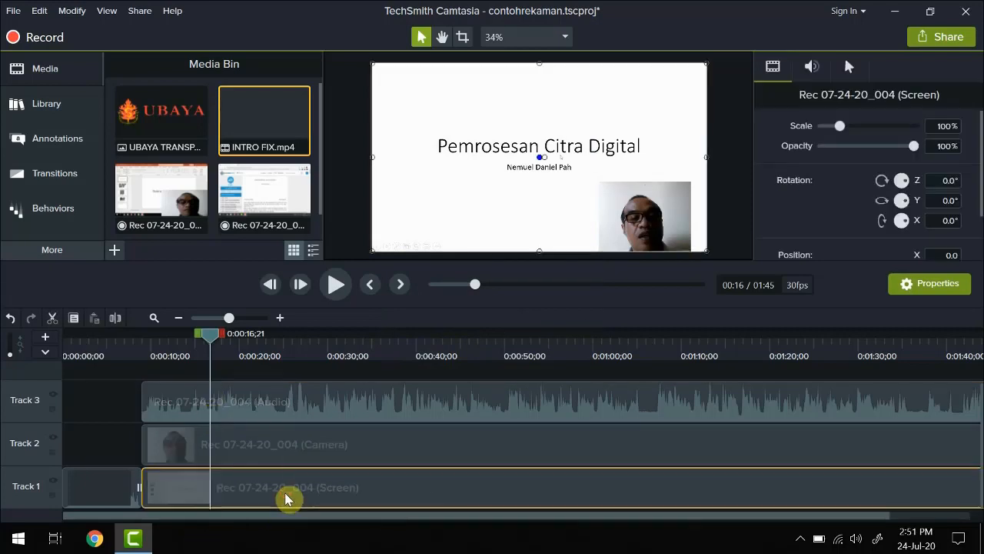
pyautogui.click(296, 455)
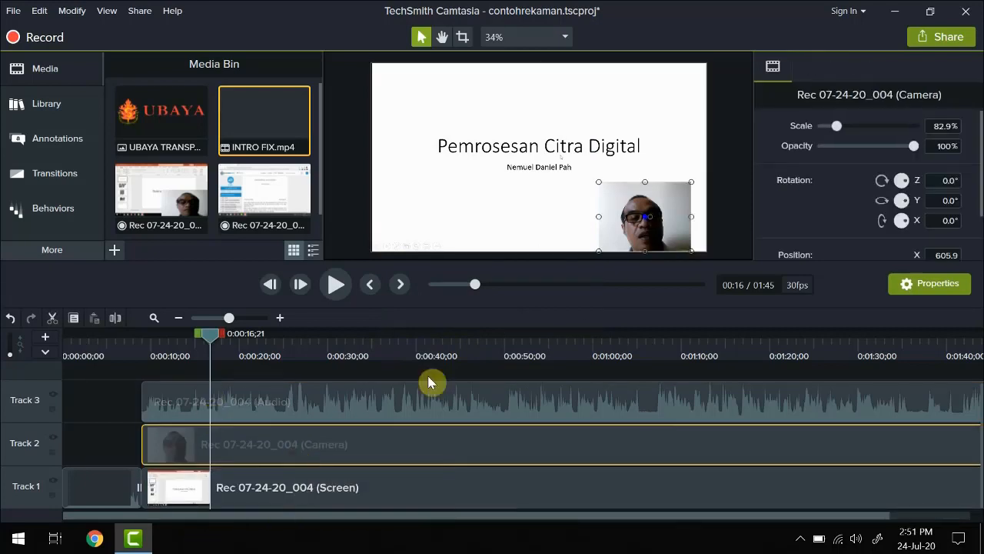
pyautogui.click(390, 395)
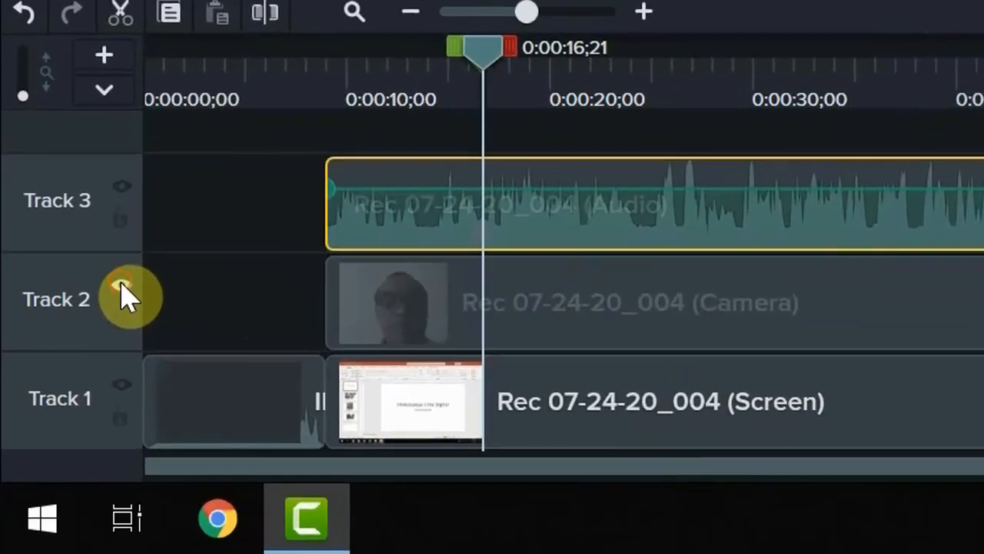
# Step: Preview the timeline from about 12 to 18 seconds with Track 2 hidden, and show the track again
pyautogui.click(52, 436)
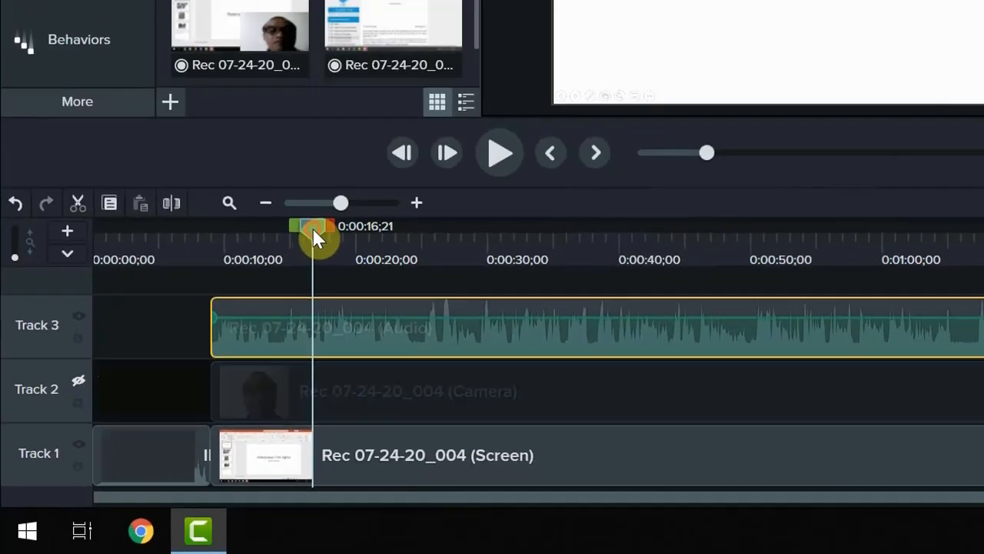
pyautogui.moveTo(478, 55); pyautogui.dragTo(394, 76)
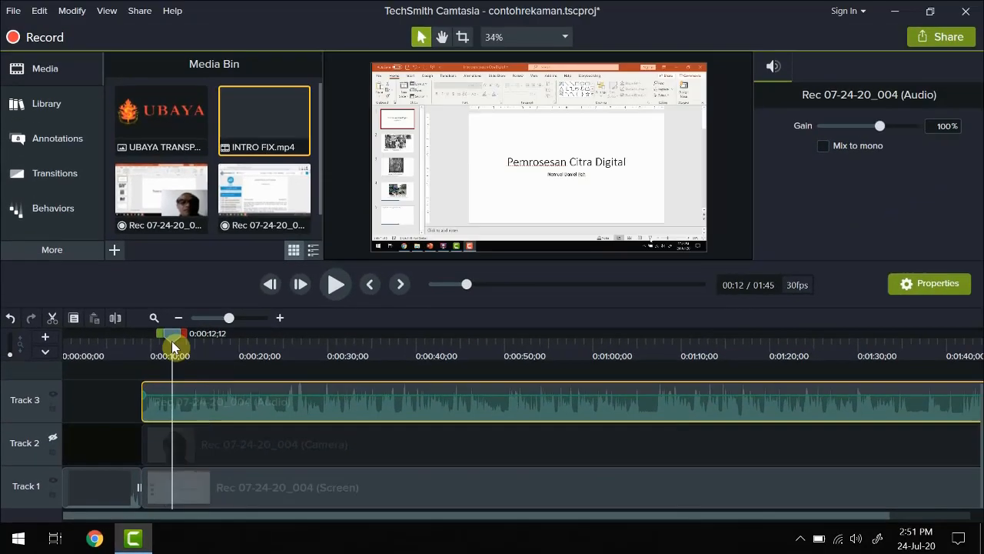
pyautogui.click(336, 284)
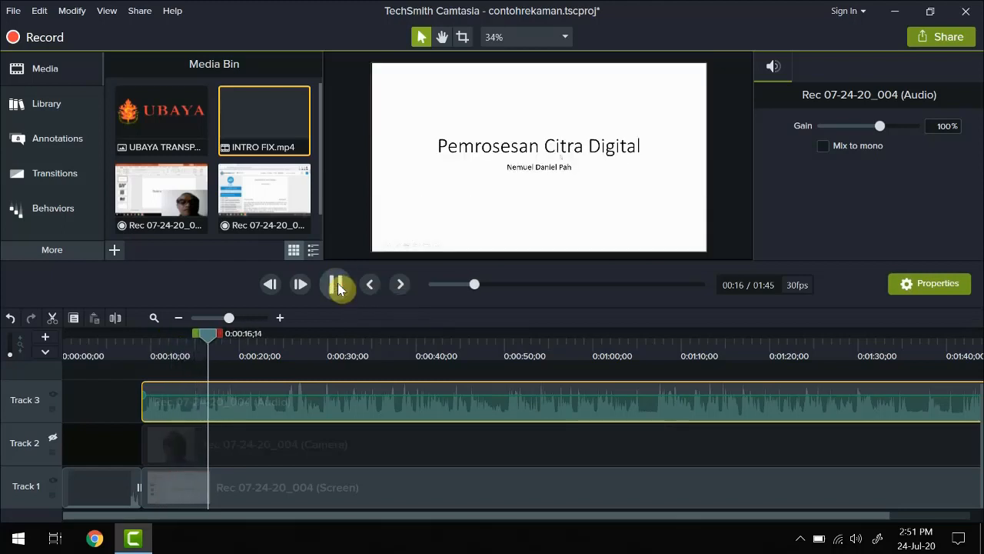
pyautogui.click(338, 286)
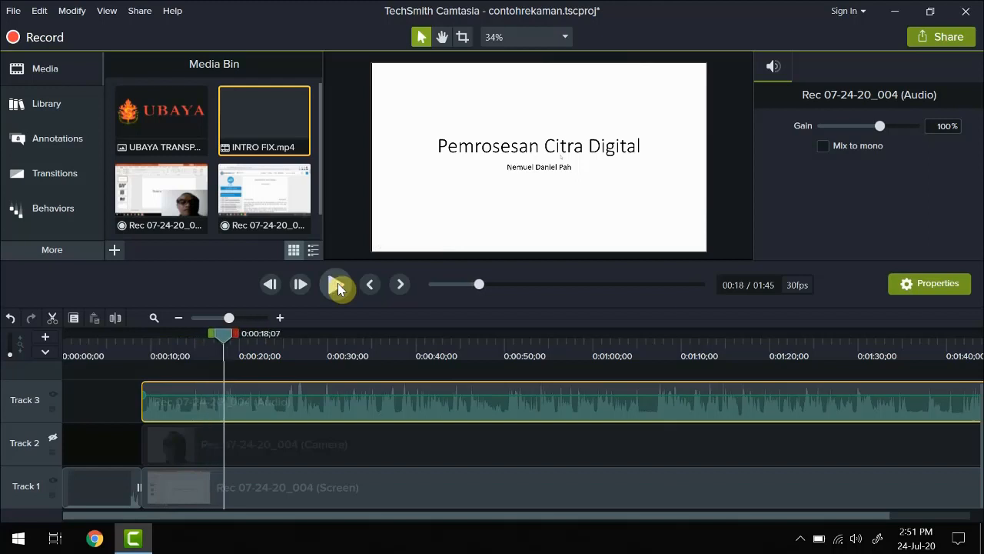
pyautogui.click(52, 438)
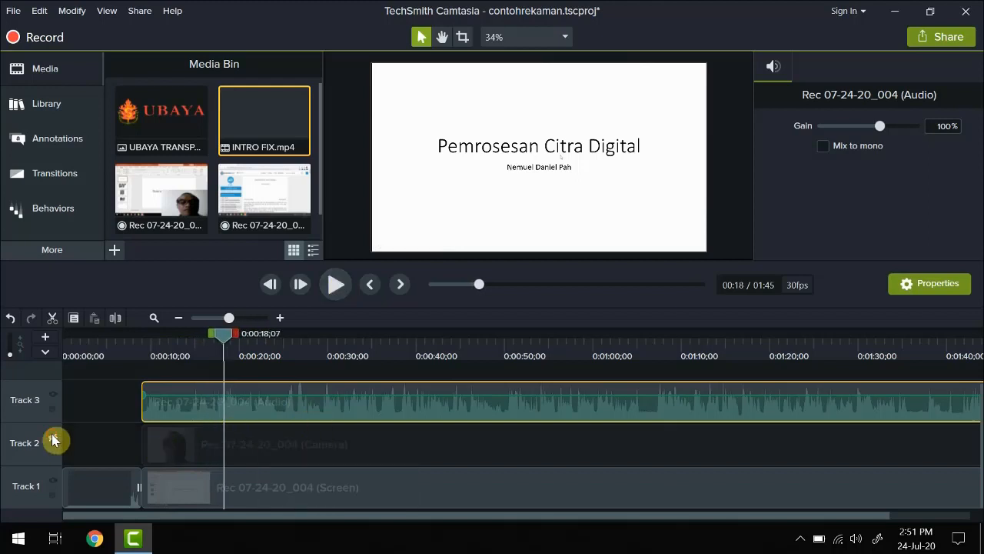
# Step: Preview the timeline from about 18 to 24 seconds with Track 1 hidden, return to about 16 seconds, and show the track again
pyautogui.click(52, 482)
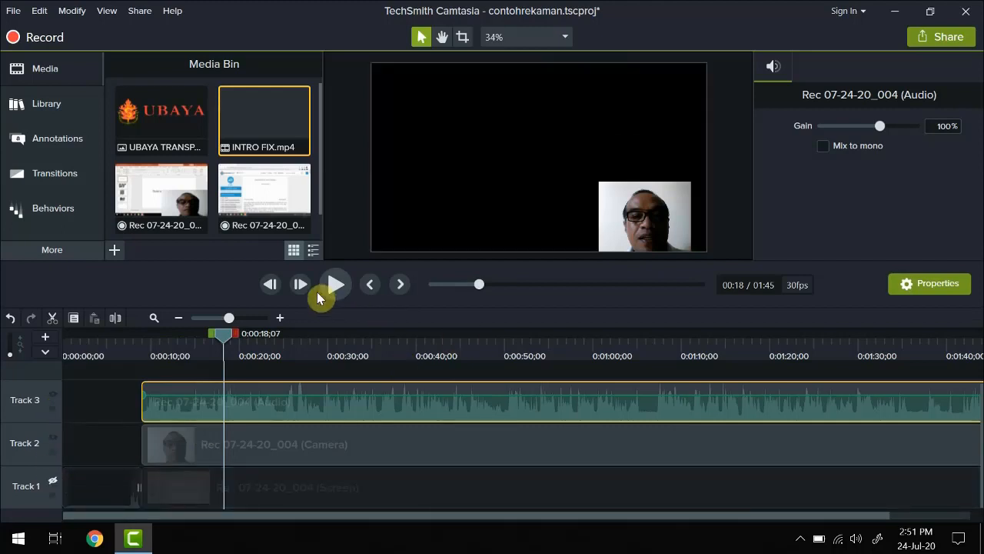
pyautogui.click(331, 285)
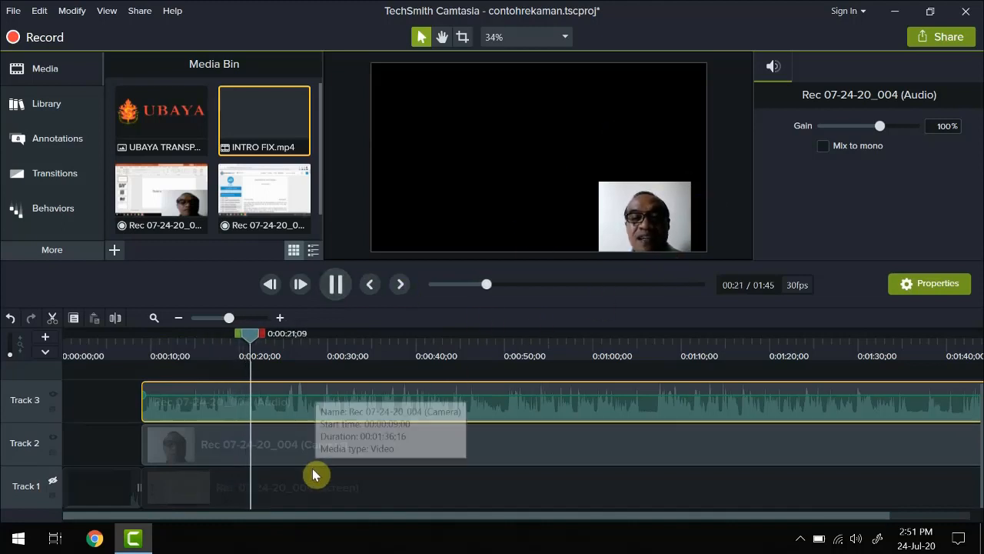
pyautogui.click(338, 286)
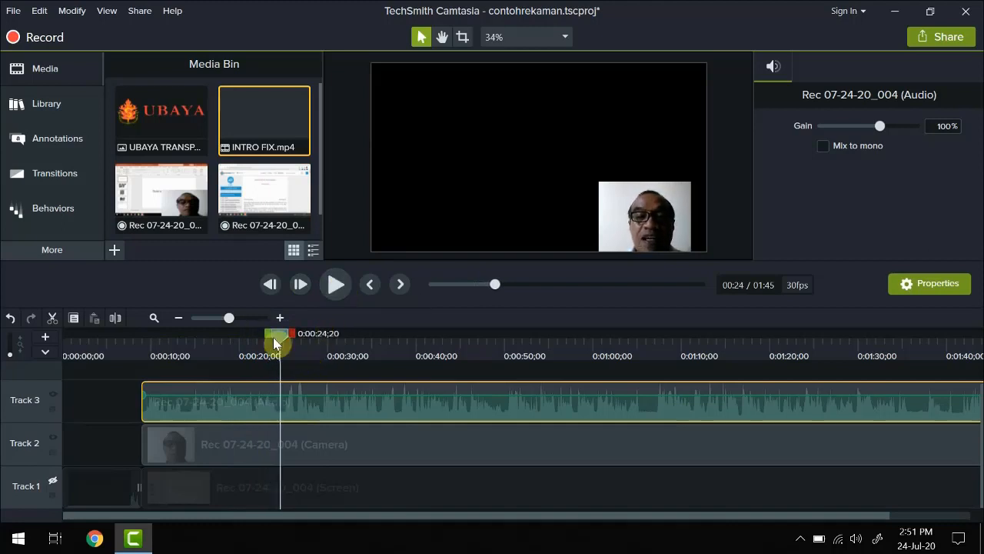
pyautogui.click(212, 360)
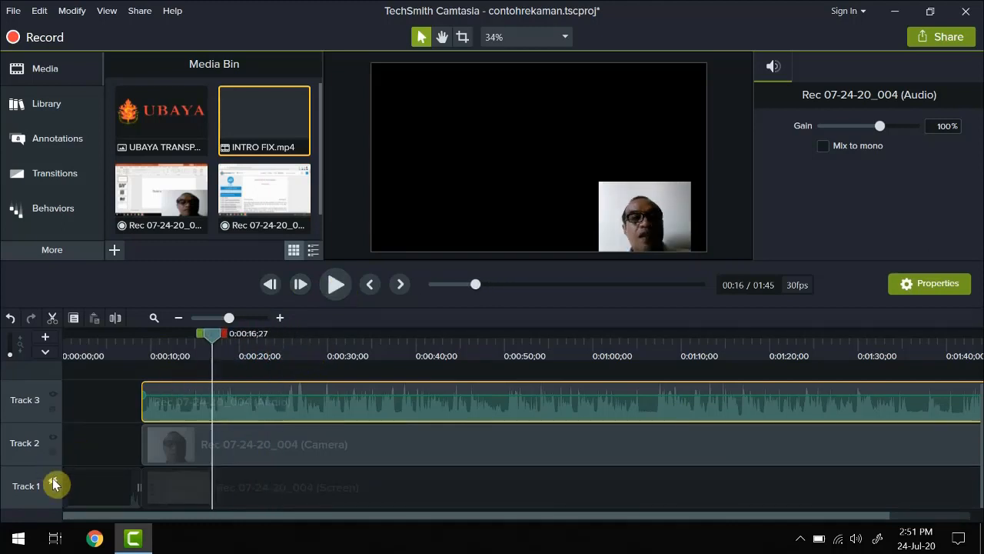
pyautogui.click(52, 483)
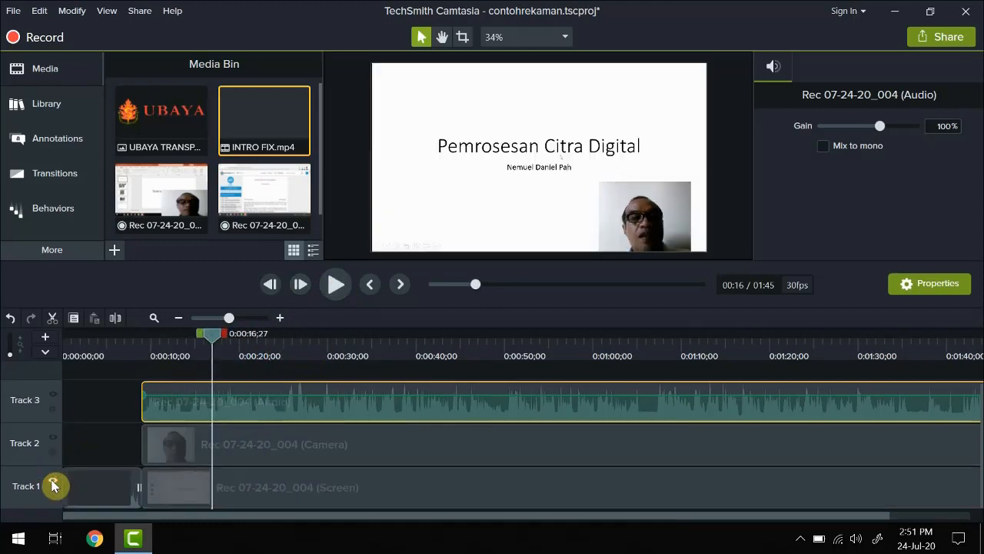
# Step: Preview the timeline from about 16 seconds with Track 3 disabled, re-enable the track, and replay from about 15 seconds
pyautogui.click(53, 396)
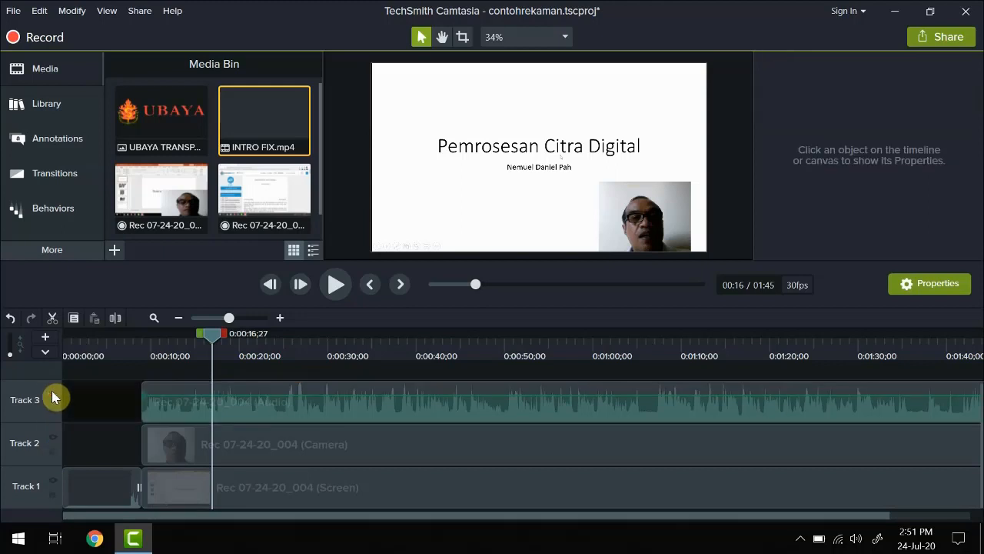
pyautogui.click(335, 284)
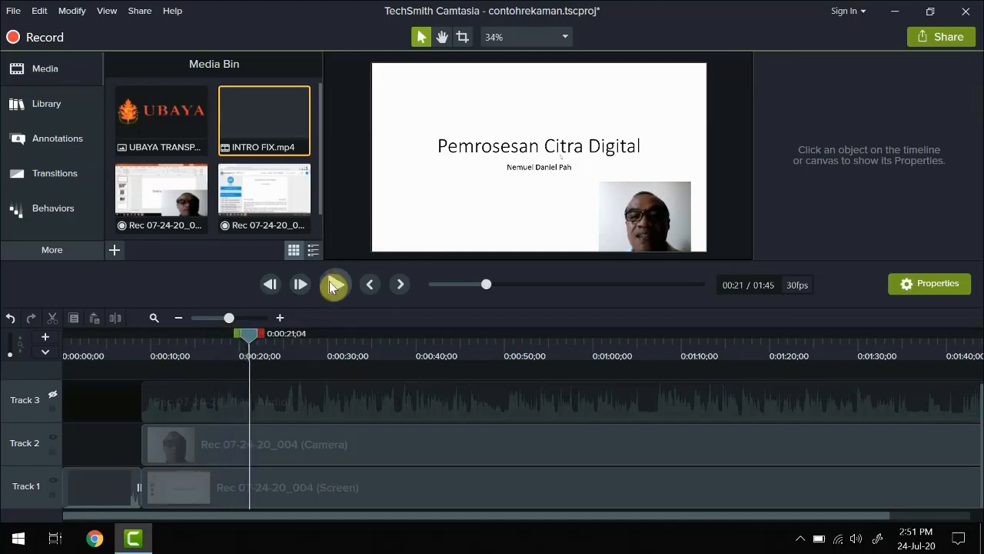
pyautogui.click(332, 284)
pyautogui.moveTo(251, 335); pyautogui.dragTo(195, 337)
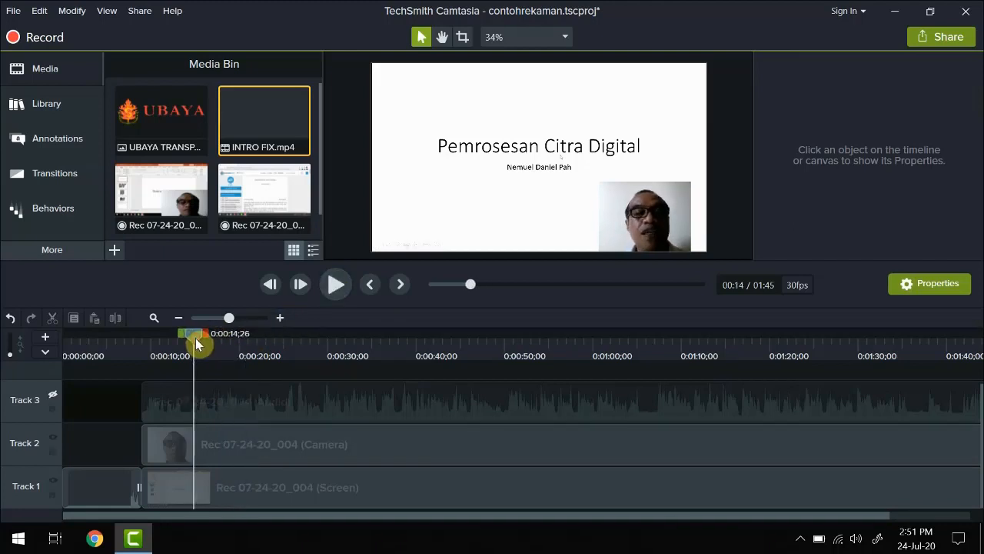
pyautogui.click(53, 398)
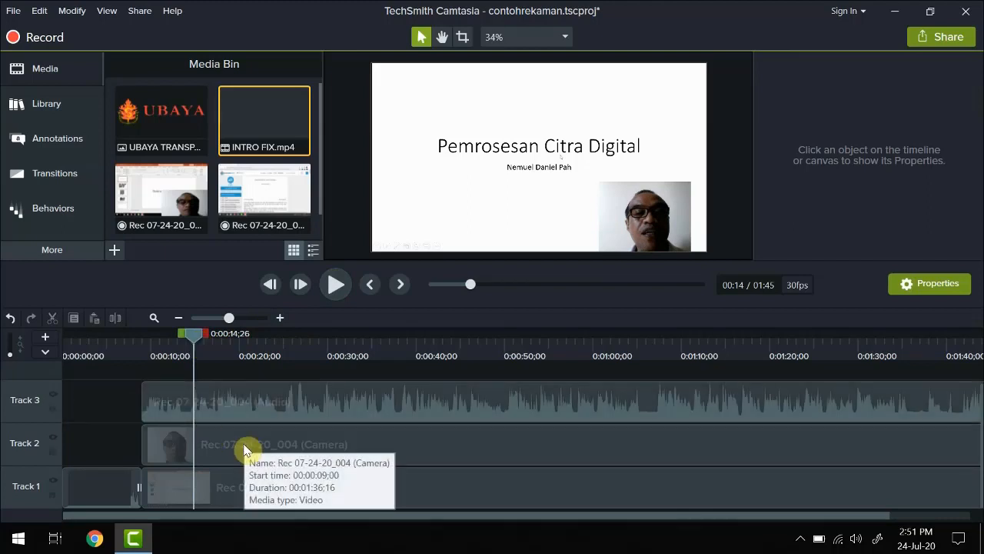
pyautogui.click(335, 282)
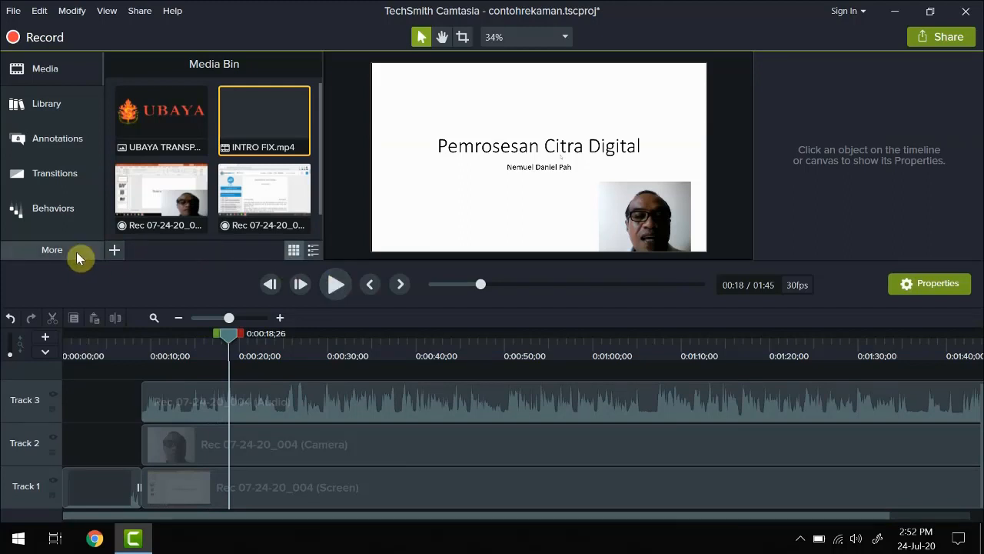
# Step: Apply the Noise Removal audio effect to the audio clip on Track 3 and move the playhead to about 11 seconds
pyautogui.click(64, 251)
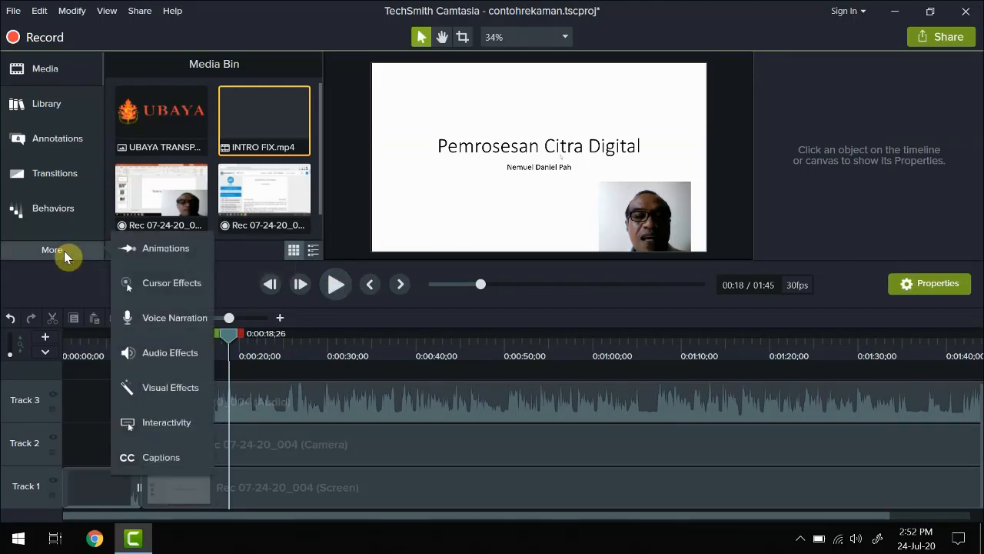
pyautogui.click(152, 353)
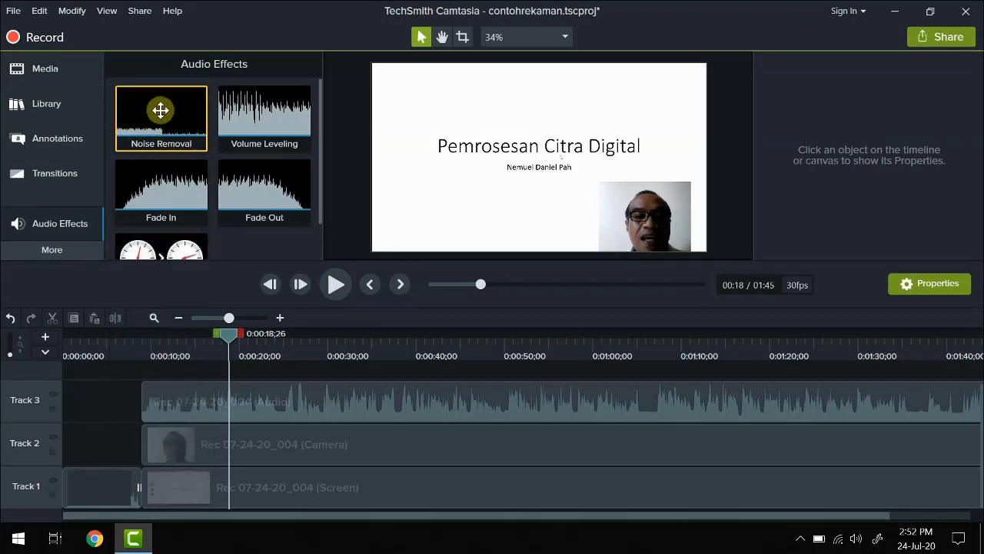
pyautogui.moveTo(164, 111); pyautogui.dragTo(308, 403)
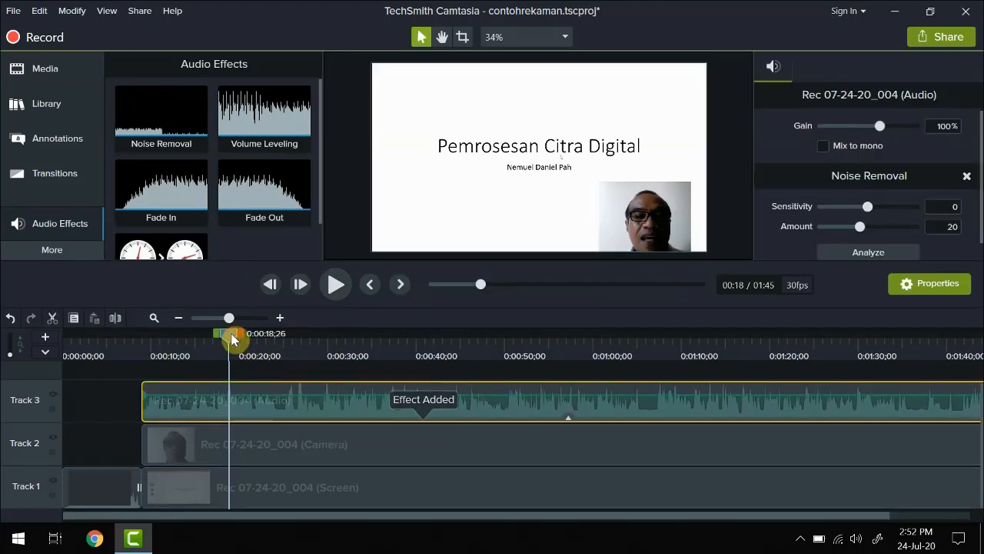
pyautogui.moveTo(233, 338); pyautogui.dragTo(159, 343)
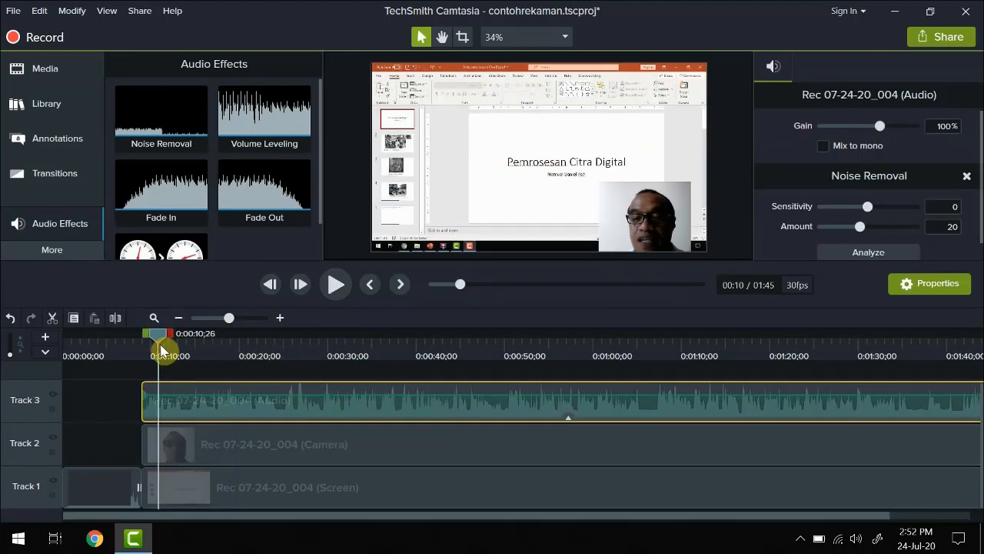
# Step: Preview the noise-reduced audio from about 11 to 21 seconds and set the audio clip's gain to 150%
pyautogui.click(338, 284)
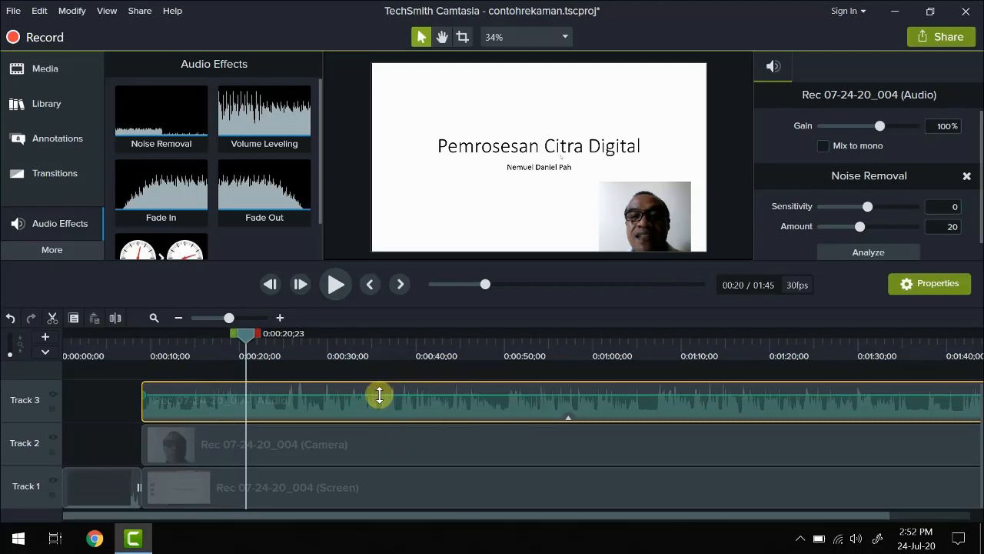
pyautogui.moveTo(379, 395); pyautogui.dragTo(380, 396)
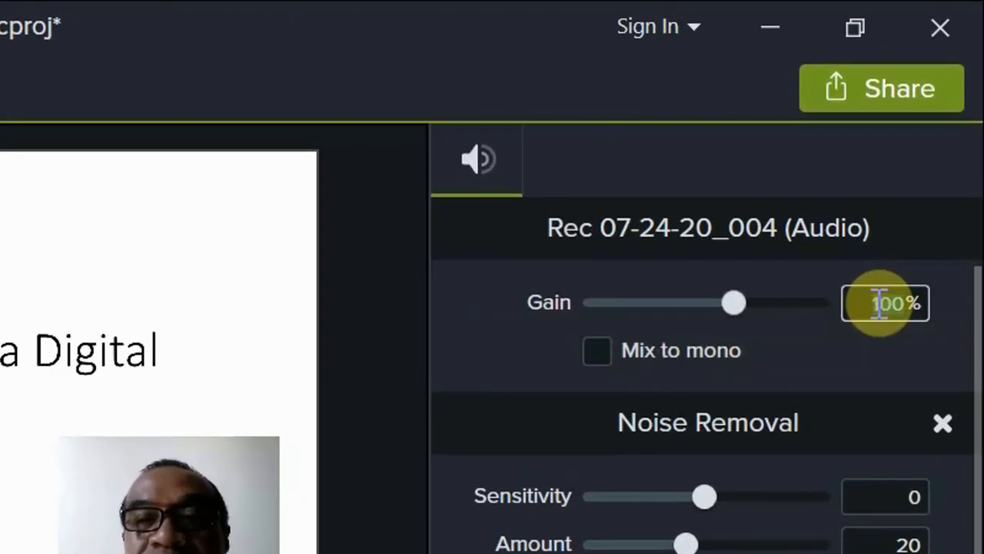
pyautogui.write('1')
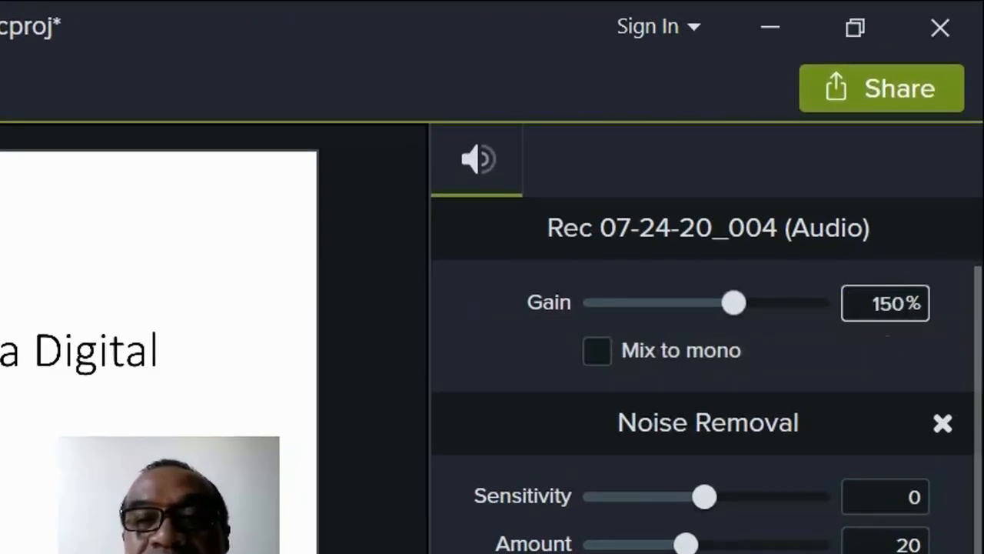
pyautogui.press('Return')
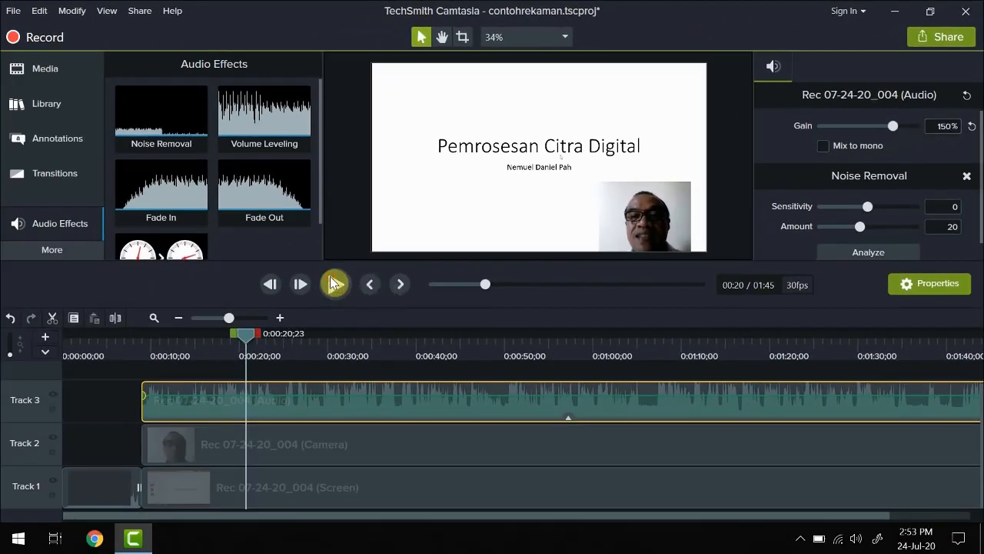
# Step: Preview the louder audio from about 21 to 25 seconds, and replay it from about 9 to 18 seconds
pyautogui.click(335, 284)
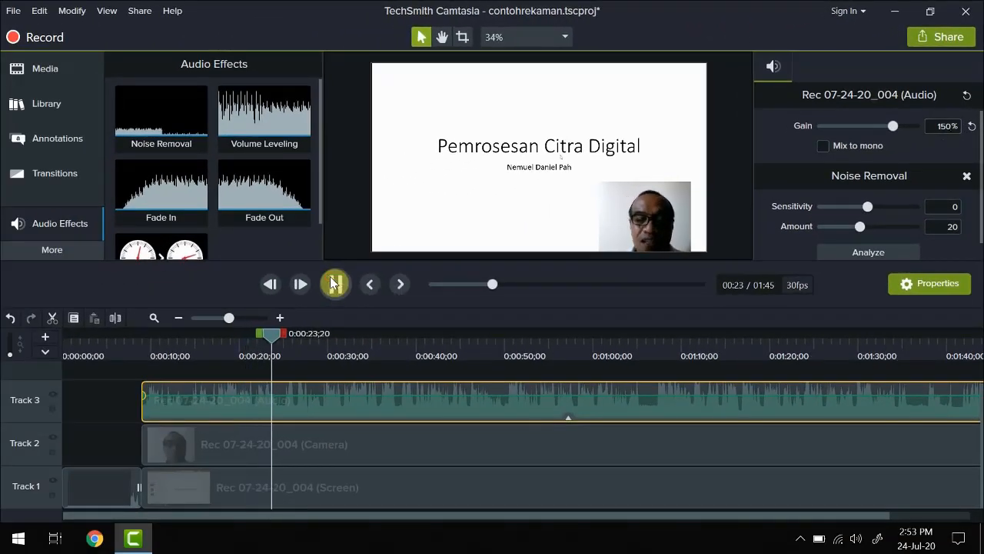
pyautogui.click(334, 283)
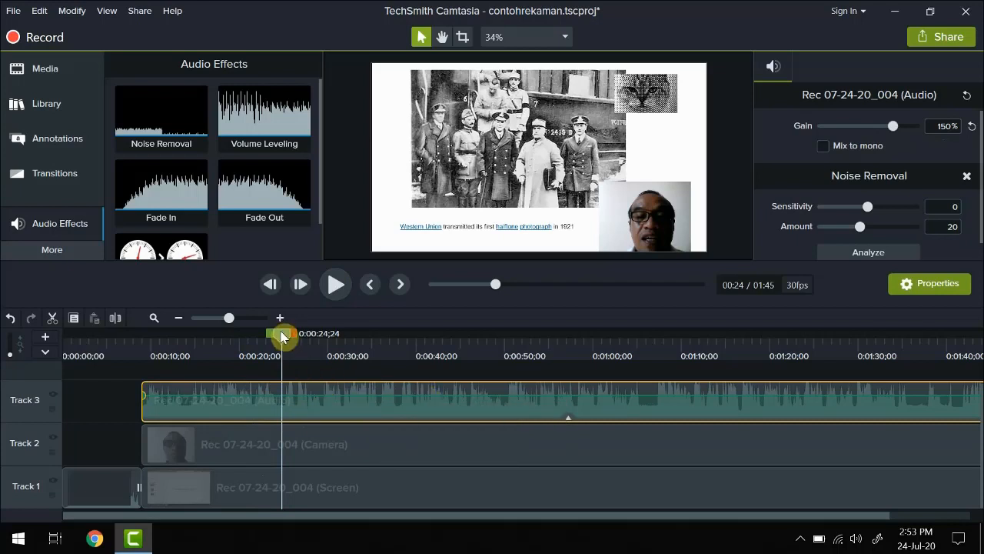
pyautogui.moveTo(261, 333); pyautogui.dragTo(157, 340)
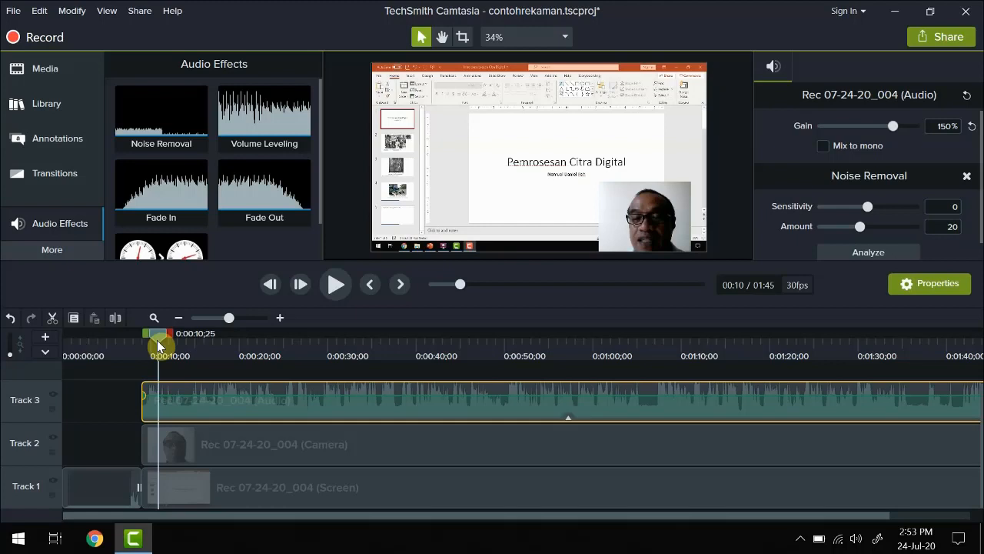
pyautogui.moveTo(158, 340); pyautogui.dragTo(148, 334)
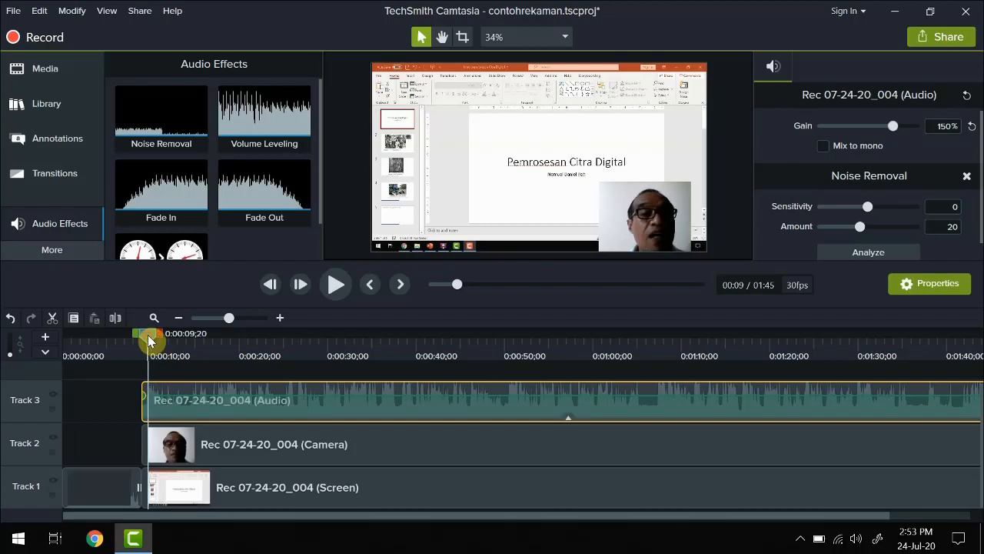
pyautogui.click(339, 288)
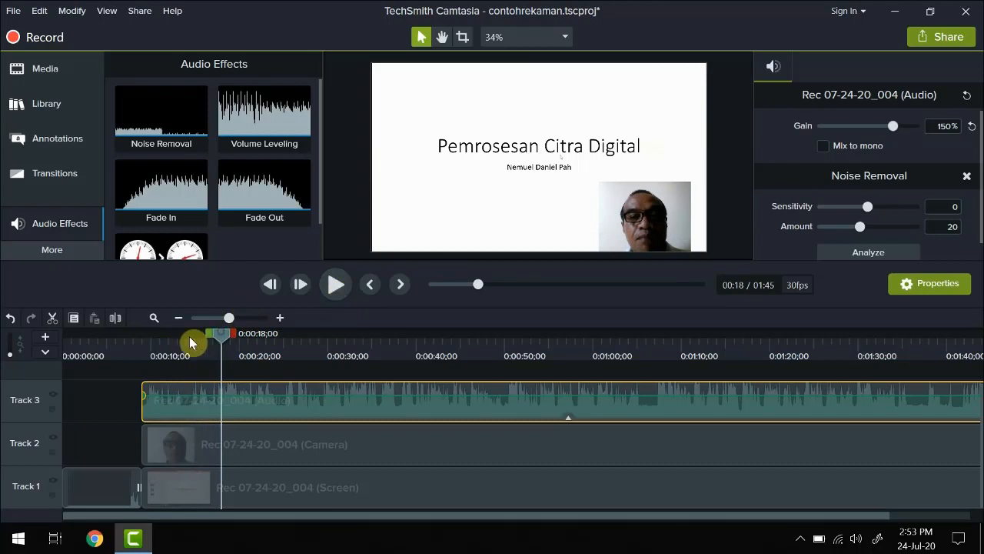
# Step: Replay the timeline from about 12 to 18 seconds and park the playhead at 0:00:17;15
pyautogui.click(157, 342)
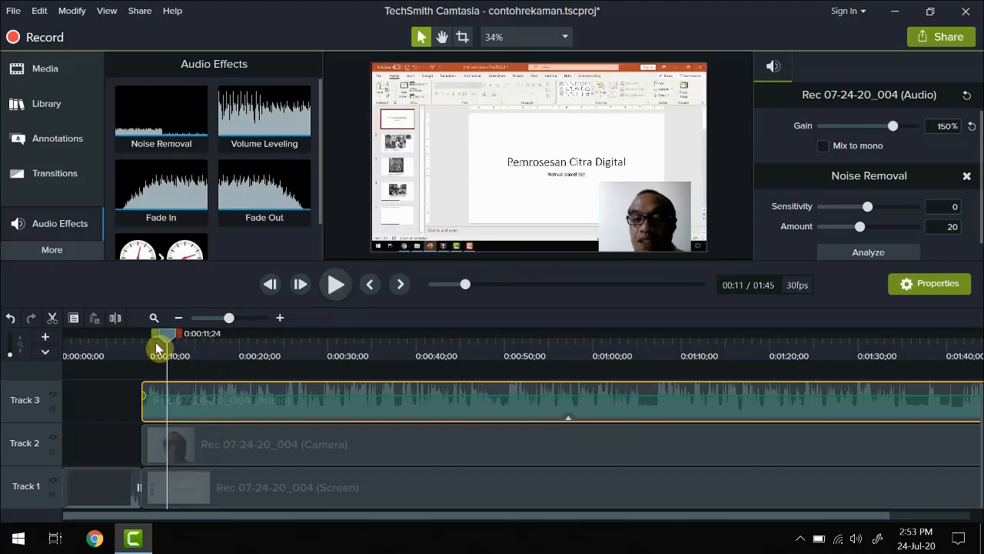
pyautogui.click(336, 284)
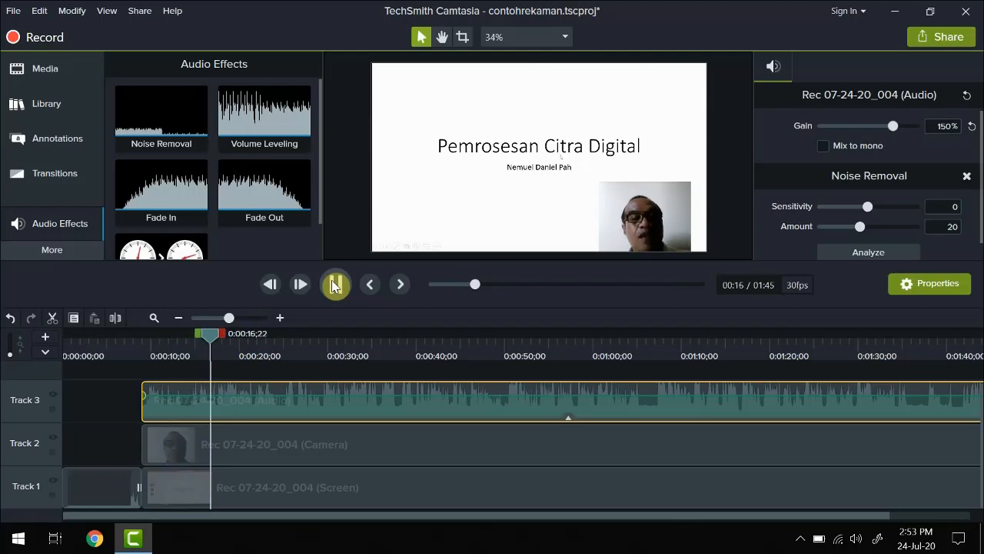
pyautogui.click(336, 285)
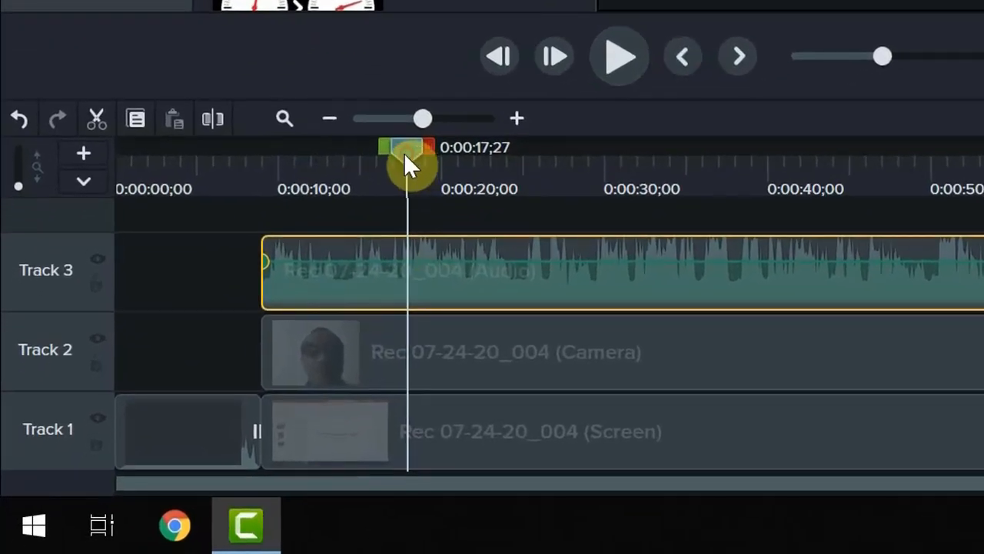
pyautogui.moveTo(403, 152); pyautogui.dragTo(400, 154)
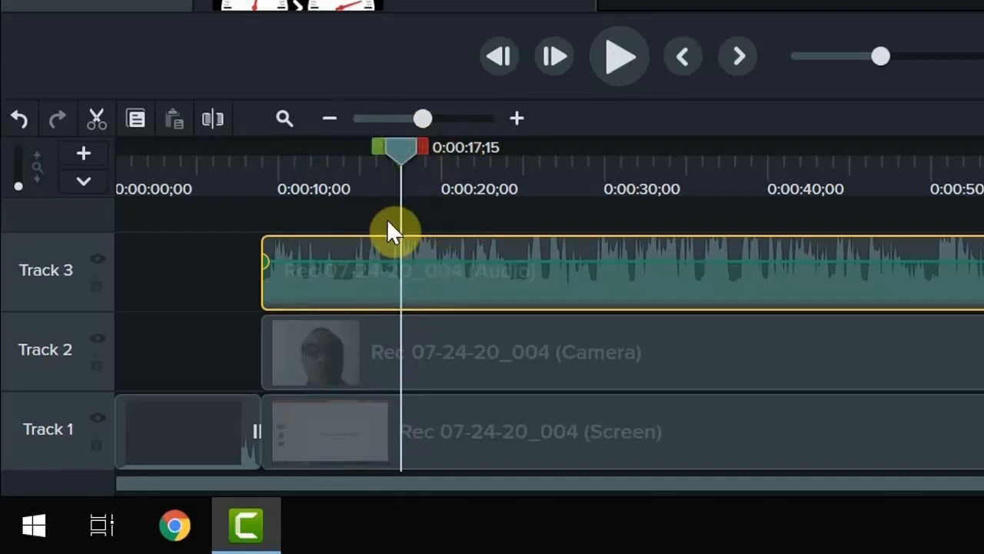
# Step: Audition the audio waveform from 0:00:17;02 at close range and place the playhead in the pause at 0:00:17;13
pyautogui.click(518, 111)
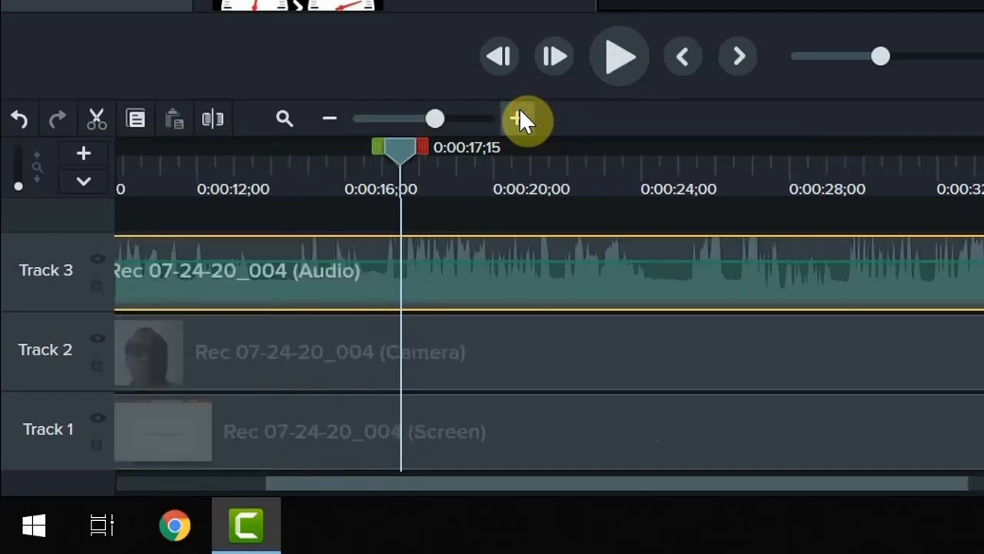
pyautogui.click(519, 111)
pyautogui.click(519, 114)
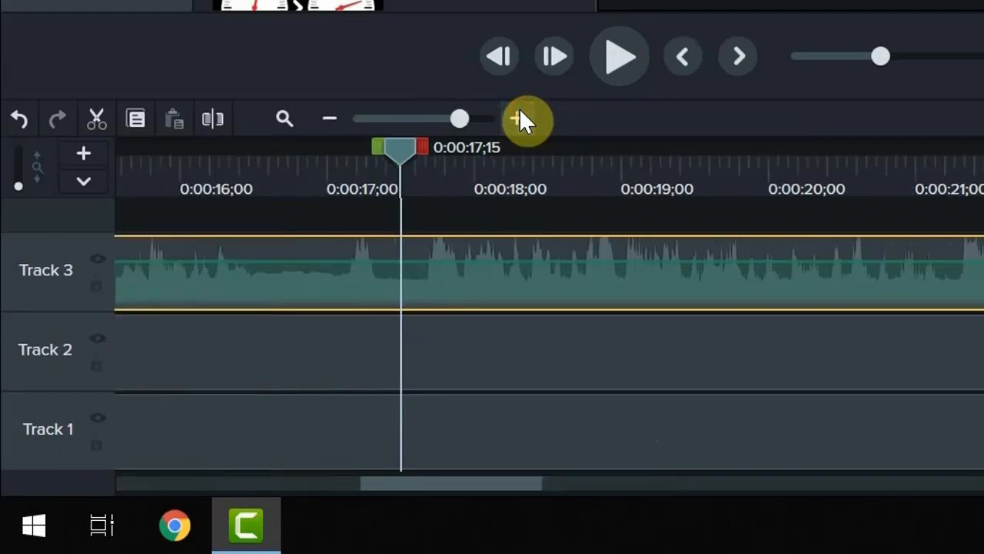
pyautogui.click(519, 114)
pyautogui.click(518, 114)
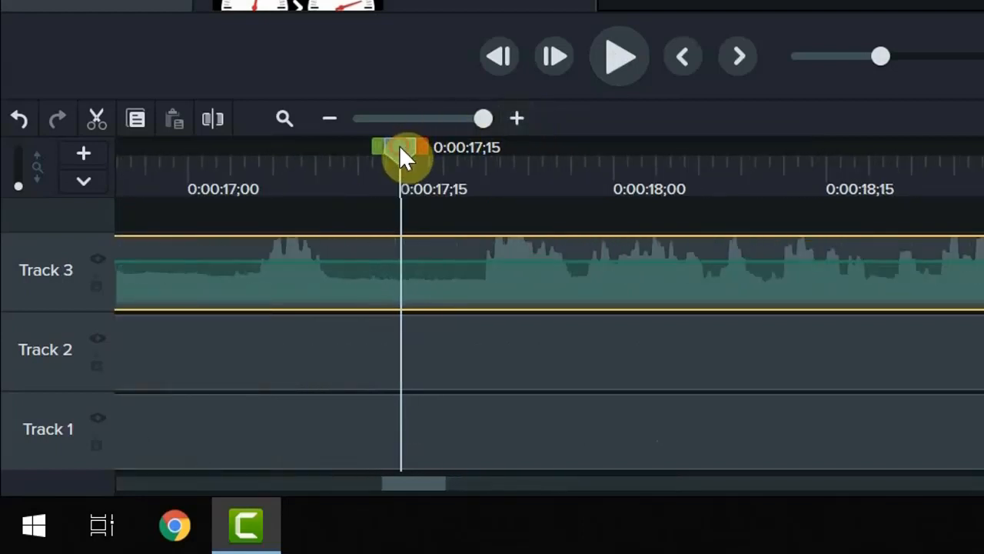
pyautogui.moveTo(400, 151); pyautogui.dragTo(222, 169)
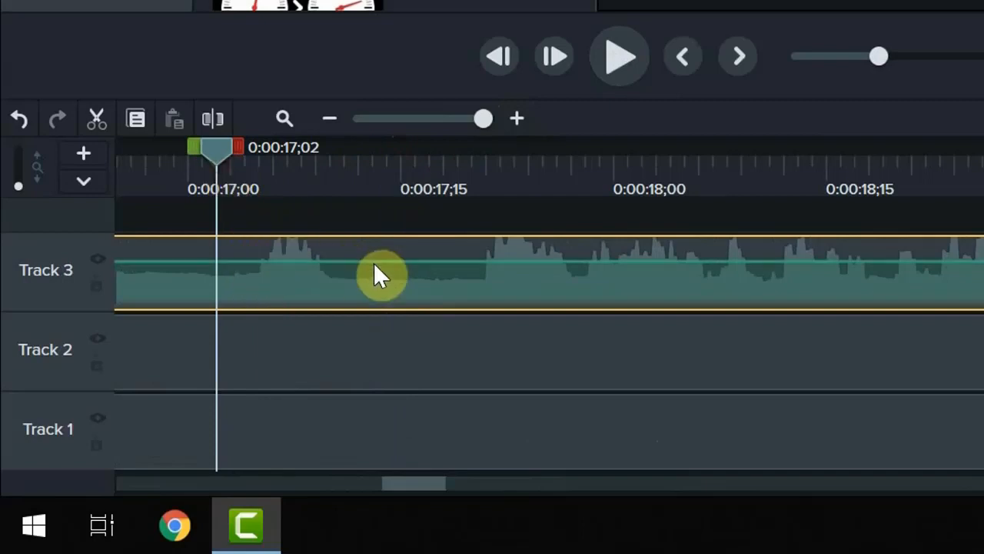
pyautogui.click(608, 61)
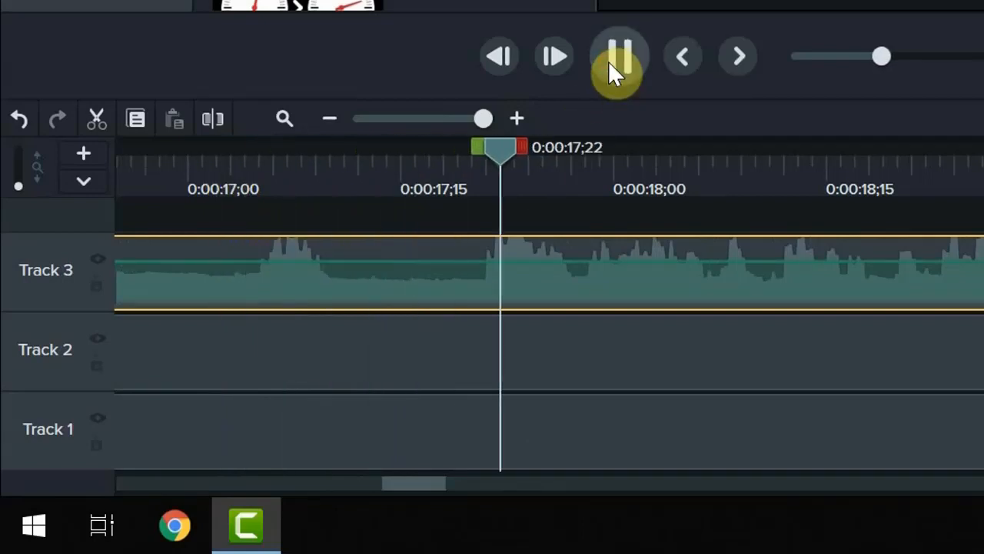
pyautogui.click(608, 60)
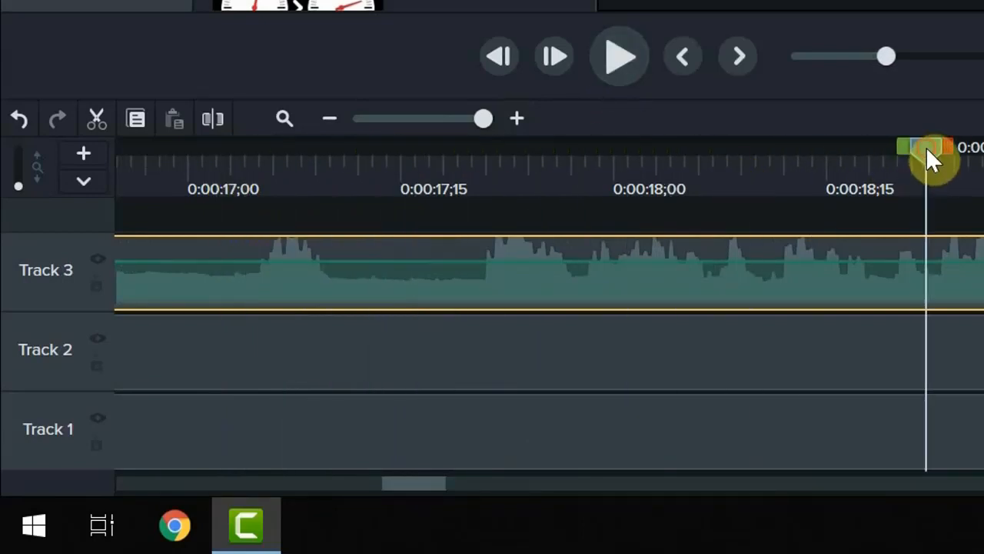
pyautogui.moveTo(925, 147); pyautogui.dragTo(375, 200)
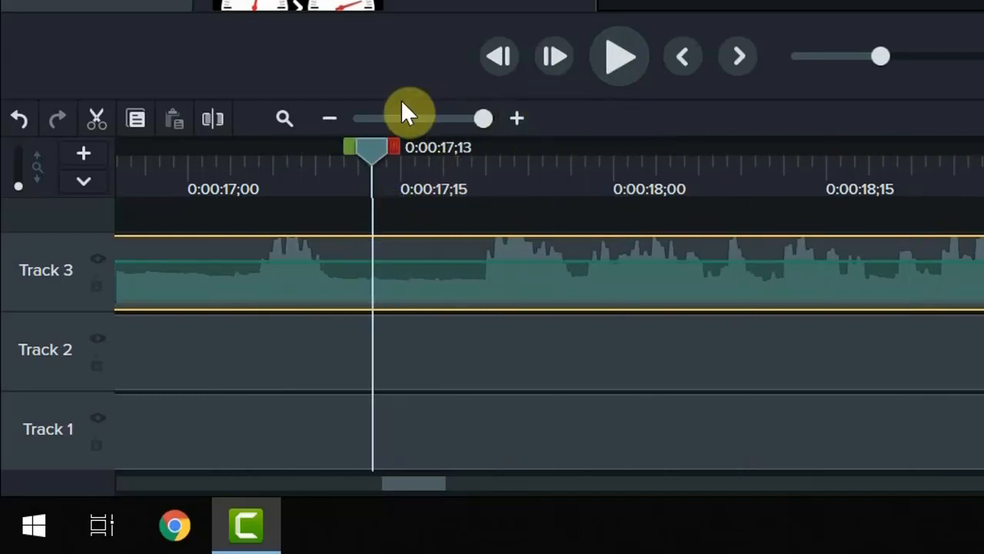
# Step: Split the recording's audio, camera and screen clips on all three tracks at 0:00:17;13
pyautogui.click(339, 120)
pyautogui.click(338, 120)
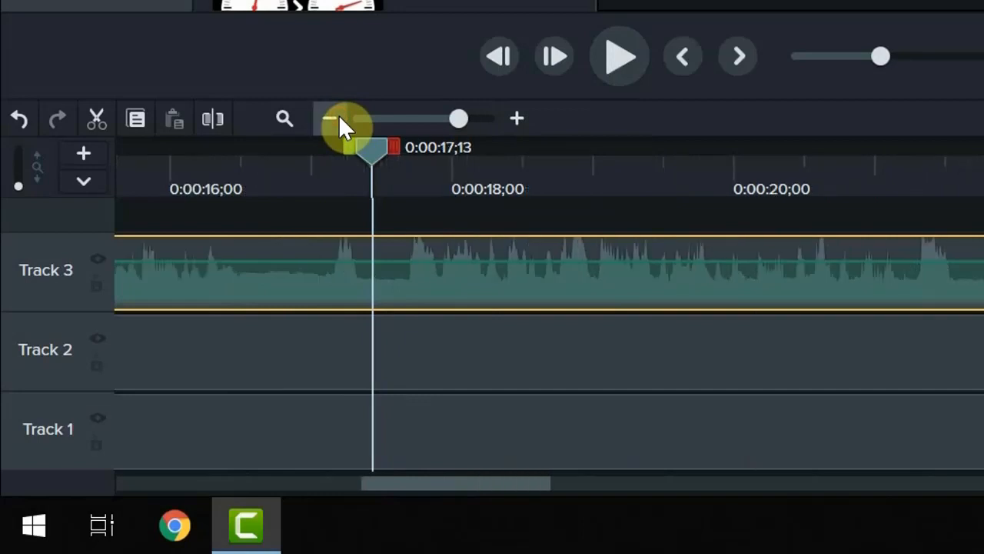
pyautogui.click(338, 116)
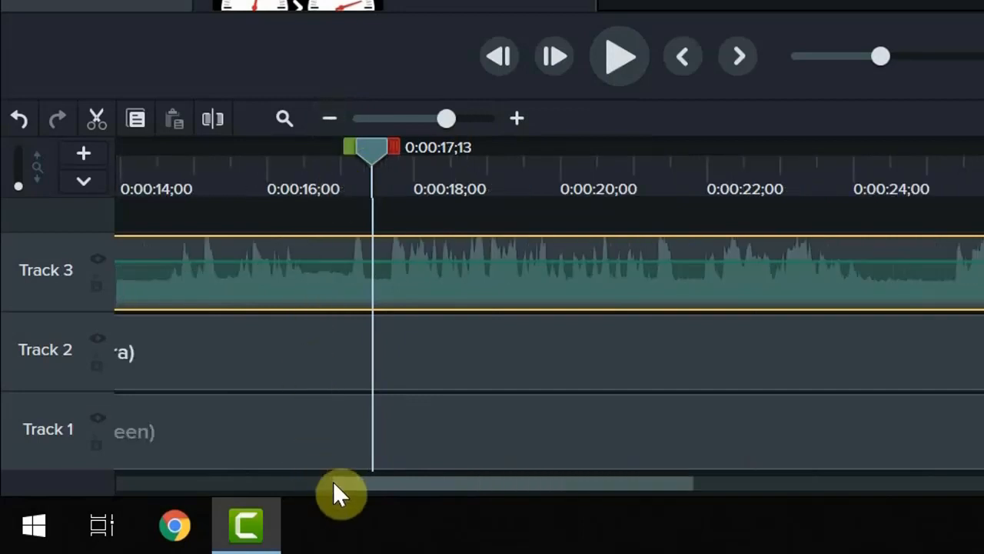
pyautogui.moveTo(343, 482); pyautogui.dragTo(252, 486)
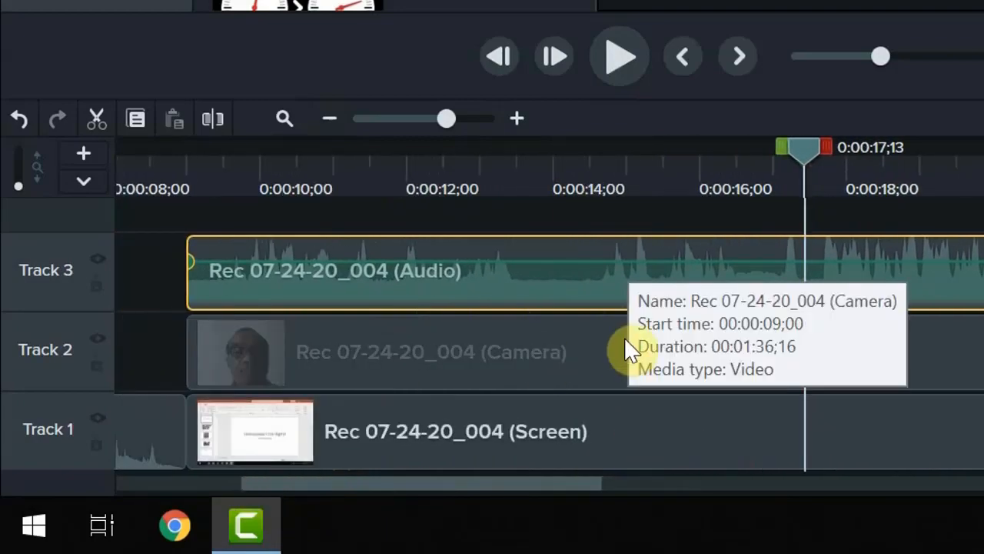
pyautogui.keyDown('ctrl'); pyautogui.click(622, 342); pyautogui.keyUp('ctrl')
pyautogui.keyDown('ctrl'); pyautogui.click(612, 425); pyautogui.keyUp('ctrl')
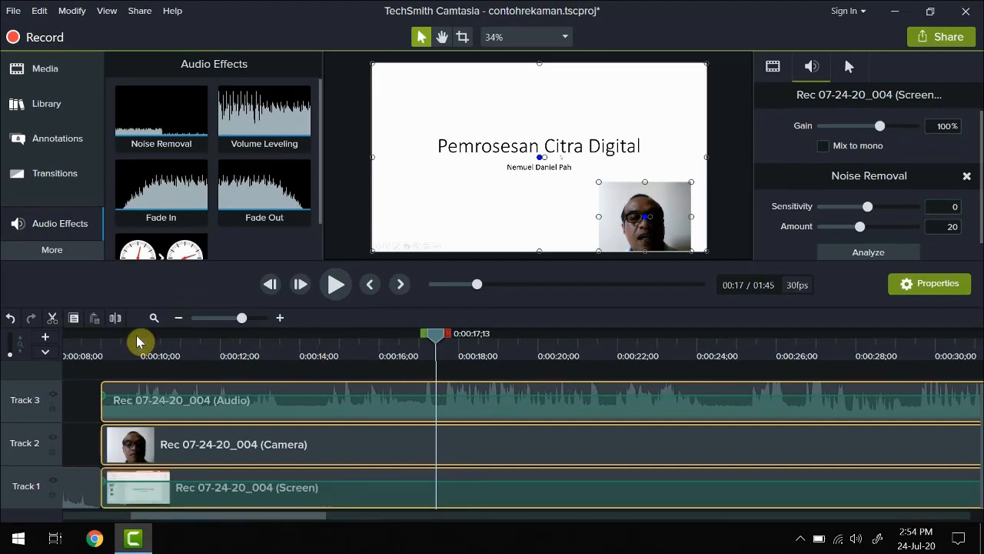
pyautogui.click(115, 319)
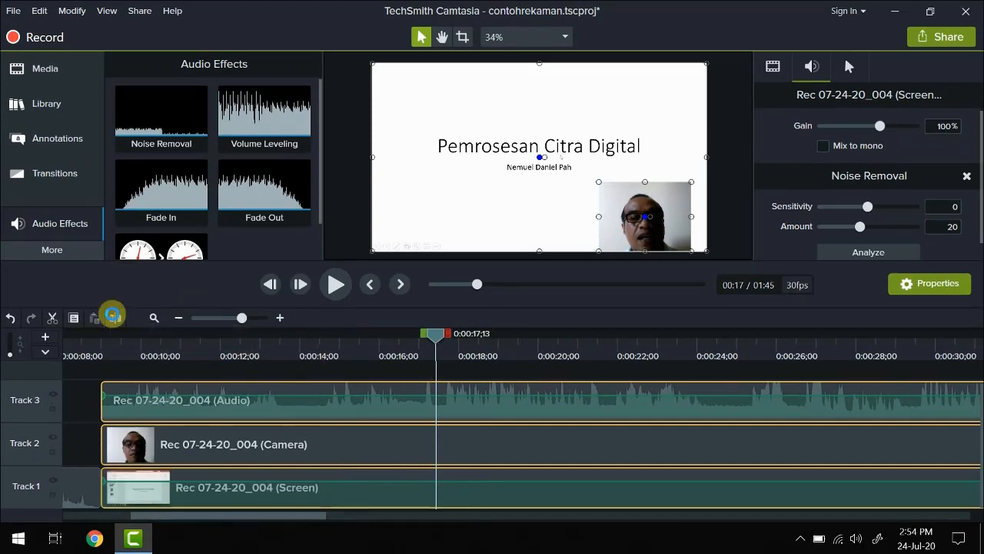
# Step: Delete the audio, camera and screen segments between the intro and the split at 0:00:17;13
pyautogui.click(417, 411)
pyautogui.click(409, 446)
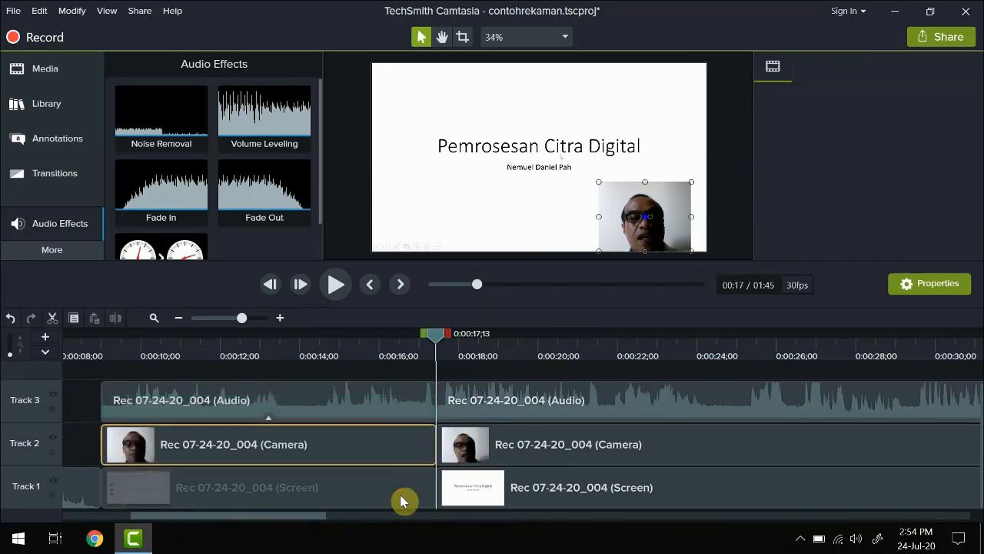
pyautogui.click(404, 501)
pyautogui.click(378, 418)
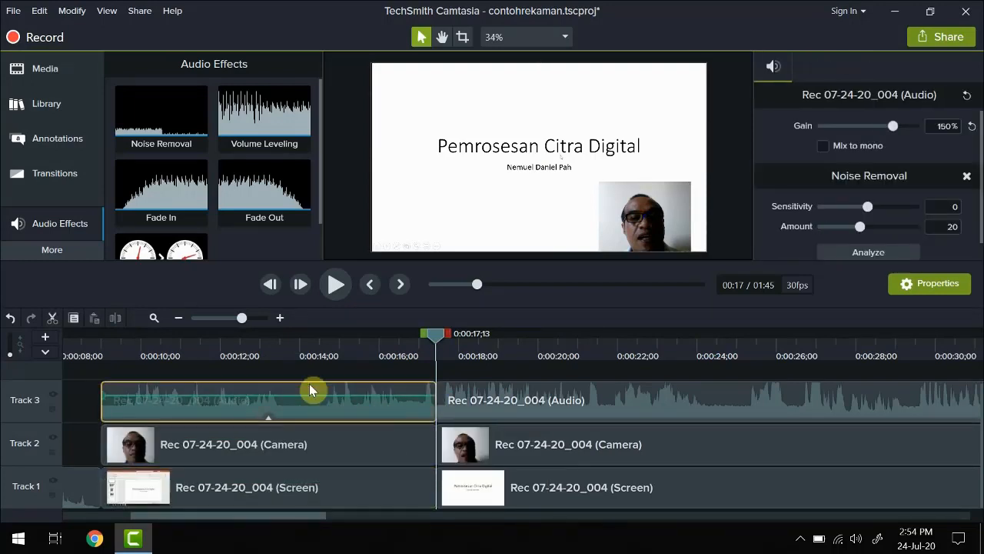
pyautogui.moveTo(305, 371); pyautogui.dragTo(326, 481)
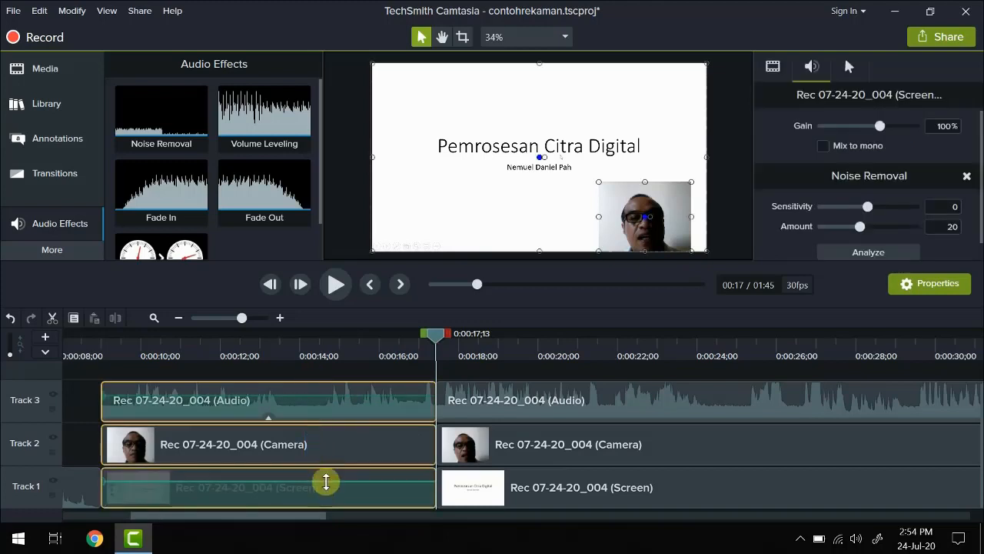
pyautogui.press('Delete')
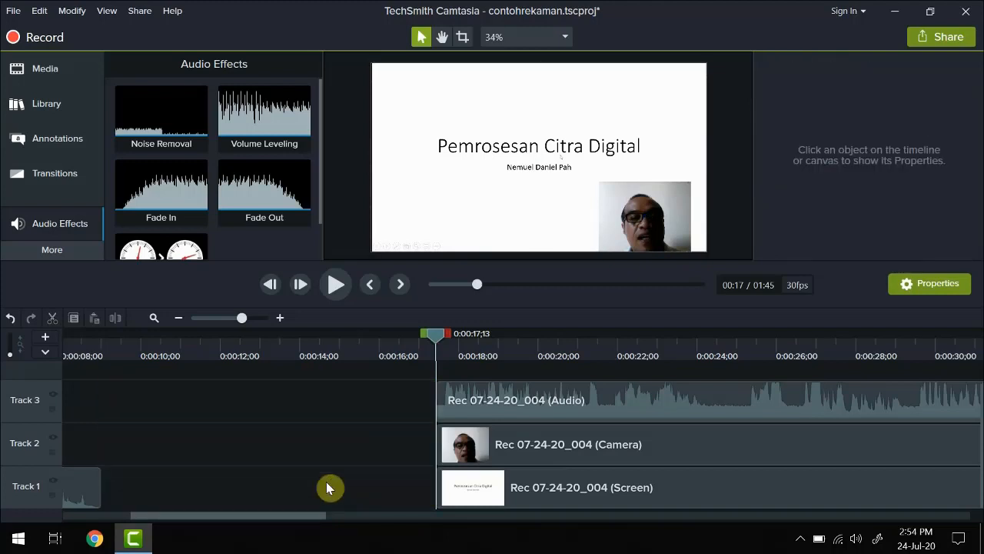
# Step: Move the remaining audio, camera and screen clips together against the end of the intro, and preview the join up to about 19 seconds
pyautogui.moveTo(408, 372); pyautogui.dragTo(87, 499)
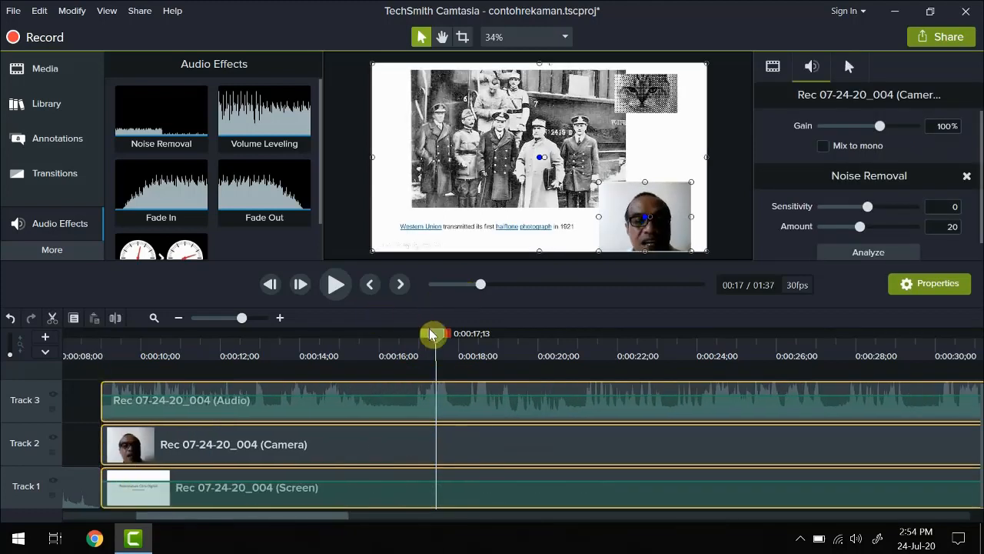
pyautogui.moveTo(438, 337); pyautogui.dragTo(70, 364)
pyautogui.click(336, 285)
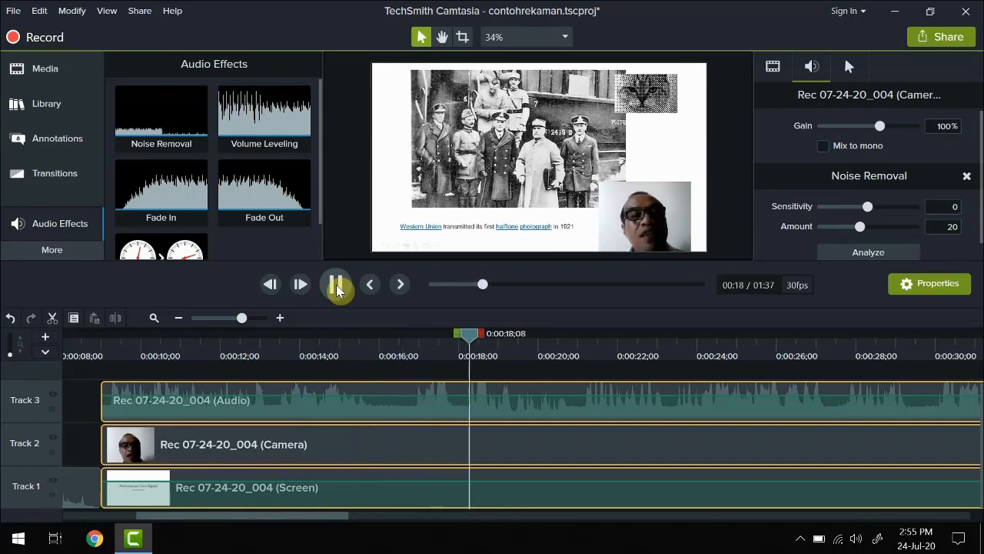
pyautogui.click(337, 286)
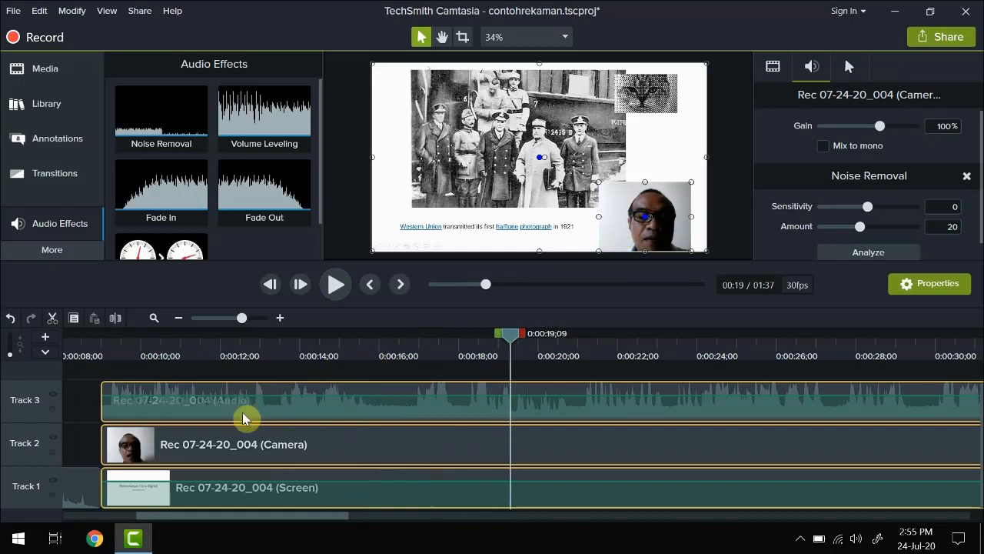
# Step: At 0:00:09;27, shrink the Track 2 camera view to 53.5% scale and move it to the slide's upper-left corner
pyautogui.moveTo(164, 521); pyautogui.dragTo(136, 523)
pyautogui.click(294, 448)
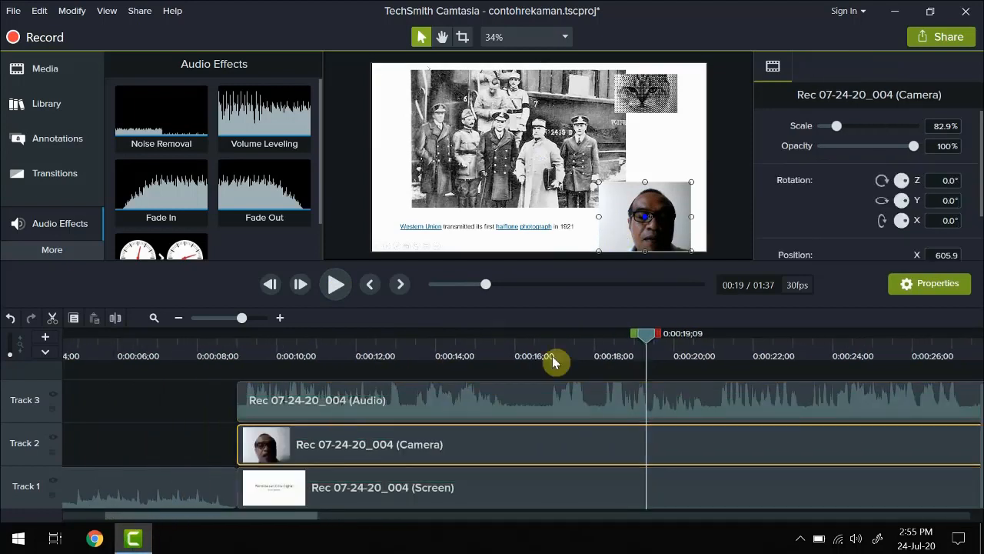
pyautogui.moveTo(646, 336); pyautogui.dragTo(273, 336)
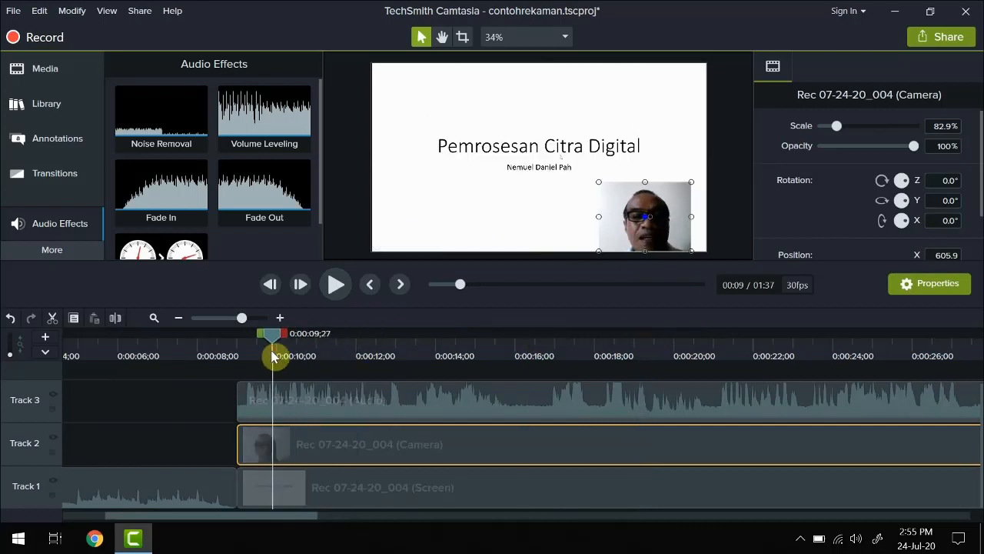
pyautogui.moveTo(637, 220); pyautogui.dragTo(424, 105)
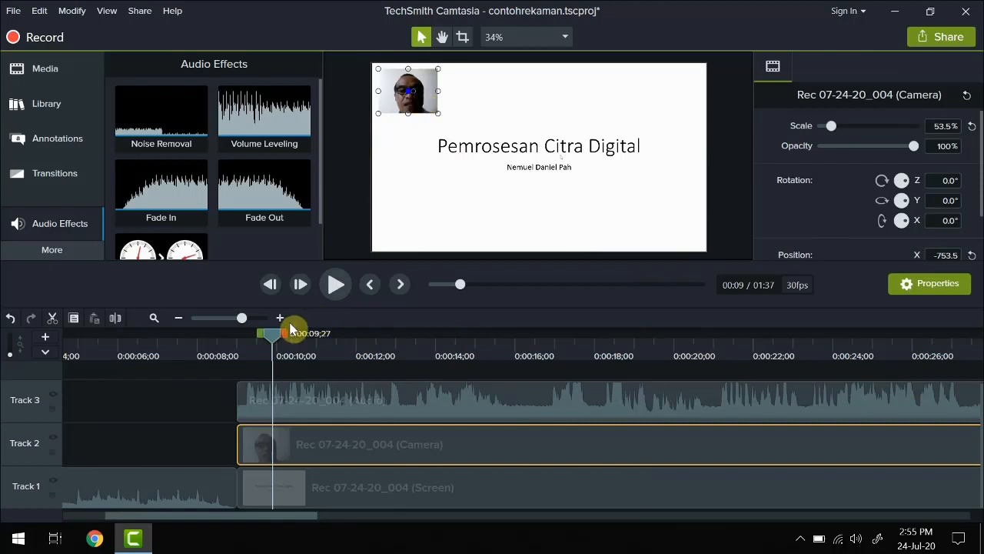
# Step: Preview the recording's start, and split the audio, camera and screen clips on all three tracks just before the slide change at 0:00:16;03
pyautogui.moveTo(269, 336); pyautogui.dragTo(231, 334)
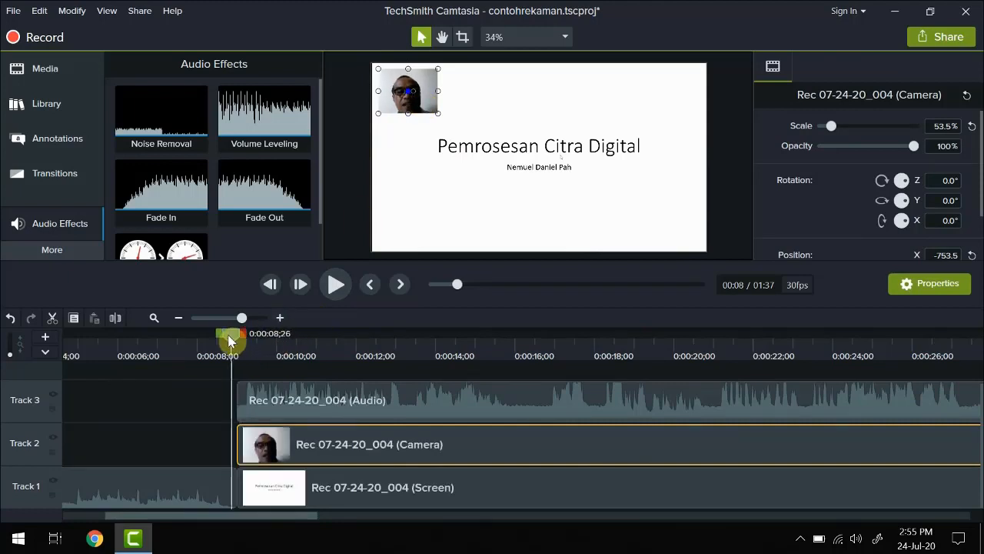
pyautogui.click(336, 289)
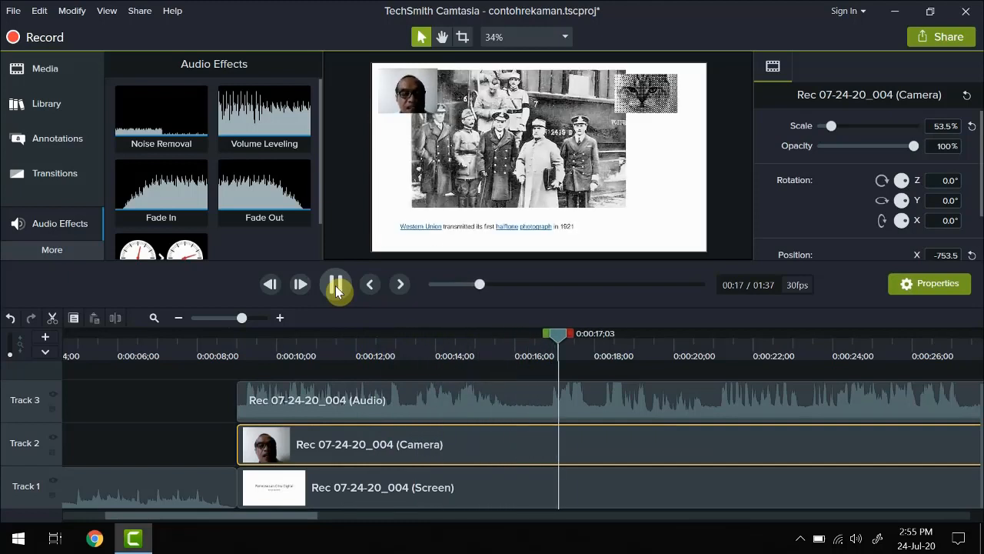
pyautogui.click(335, 285)
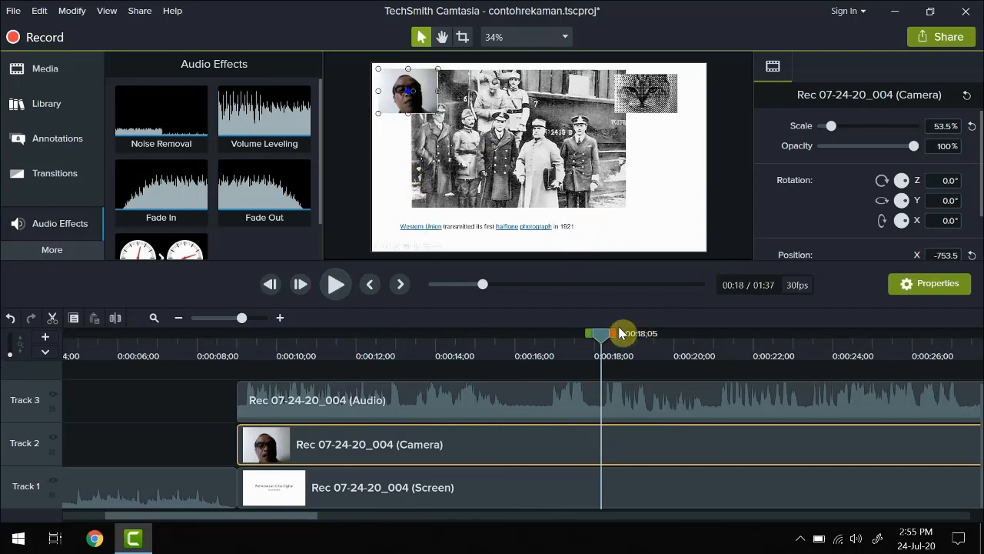
pyautogui.moveTo(605, 342); pyautogui.dragTo(530, 360)
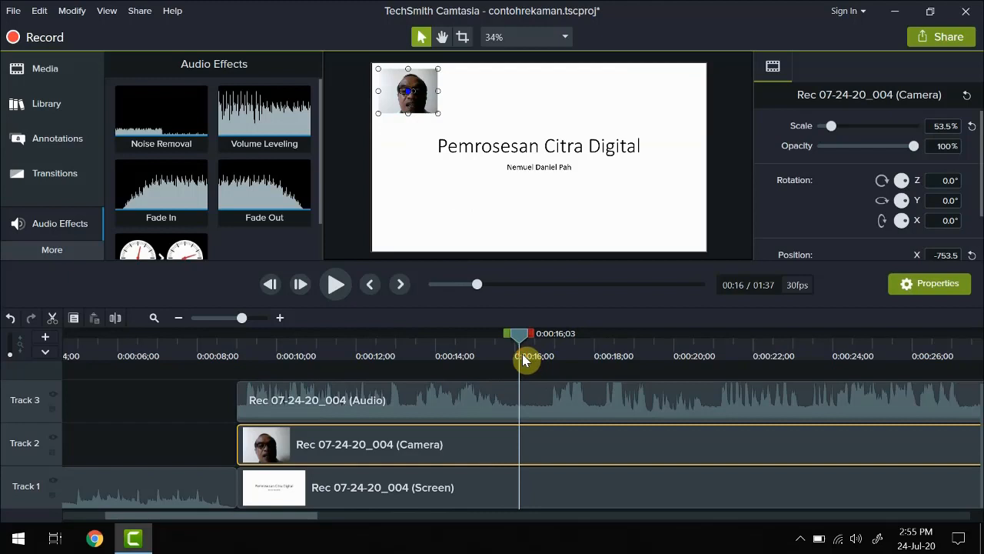
pyautogui.click(382, 408)
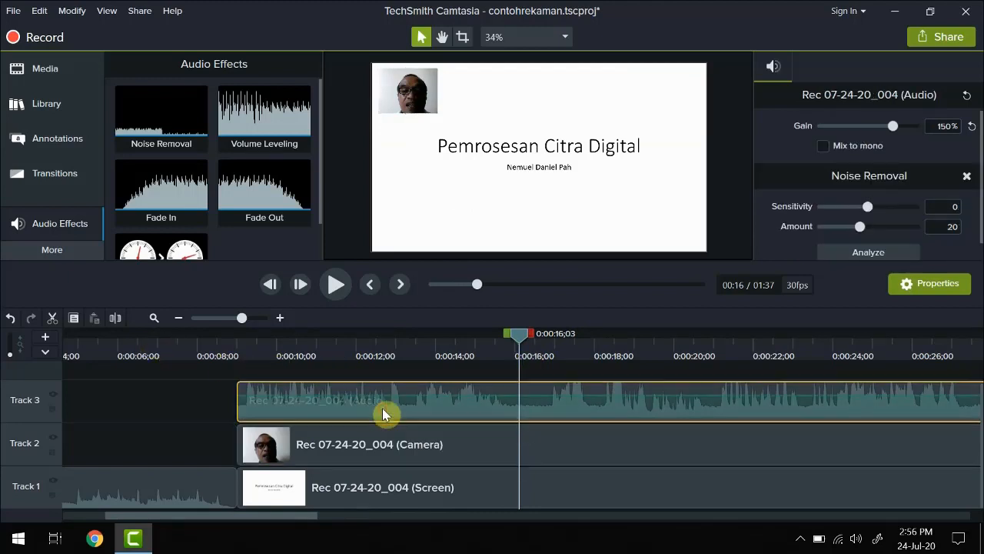
pyautogui.keyDown('ctrl'); pyautogui.click(382, 433); pyautogui.keyUp('ctrl')
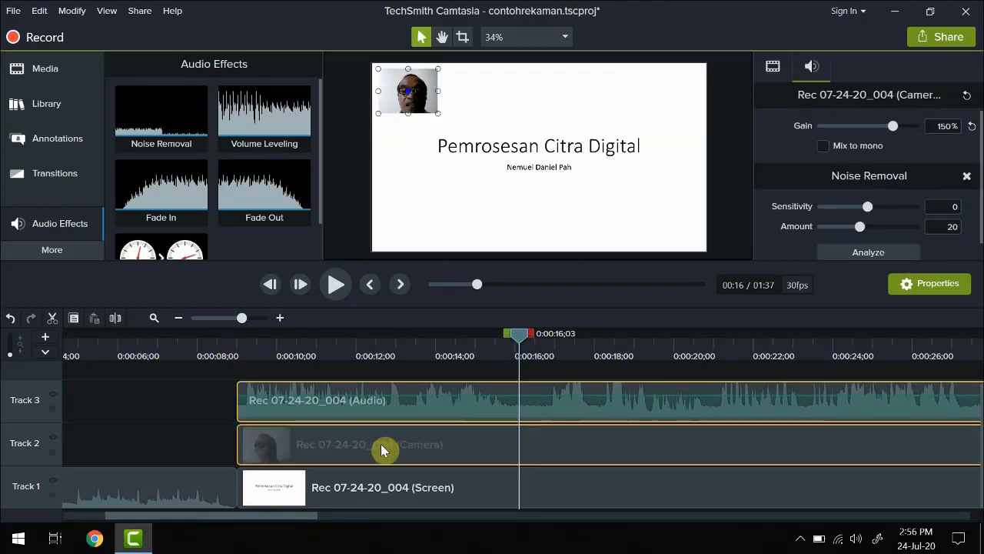
pyautogui.keyDown('ctrl'); pyautogui.click(381, 489); pyautogui.keyUp('ctrl')
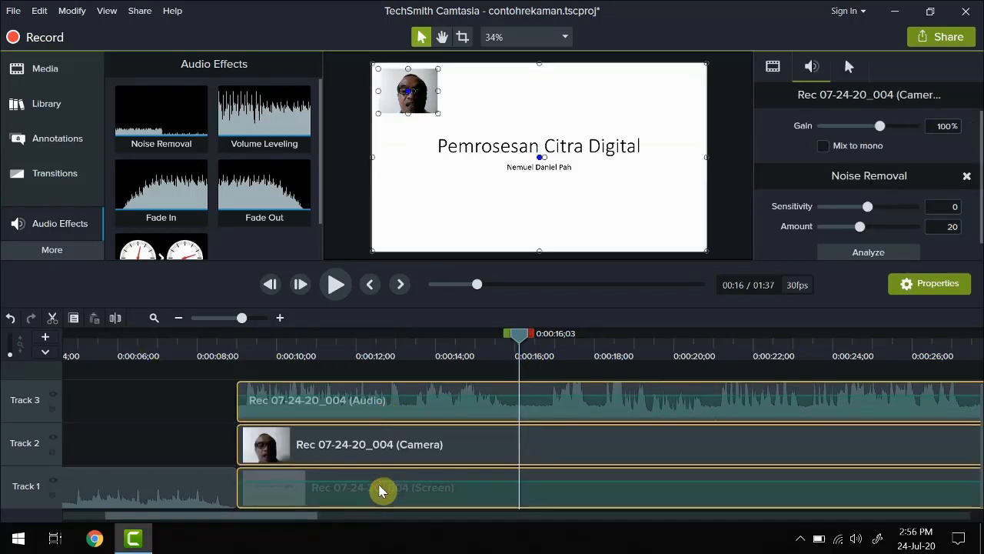
pyautogui.click(116, 320)
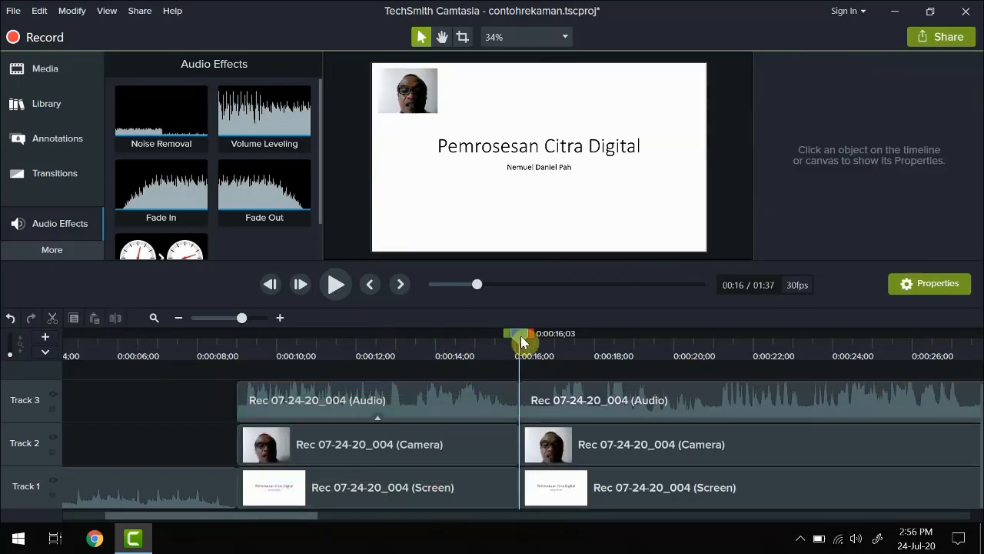
# Step: Split the audio, camera and screen clips on all three tracks again just after the slide change at 0:00:16;11
pyautogui.moveTo(521, 336); pyautogui.dragTo(531, 336)
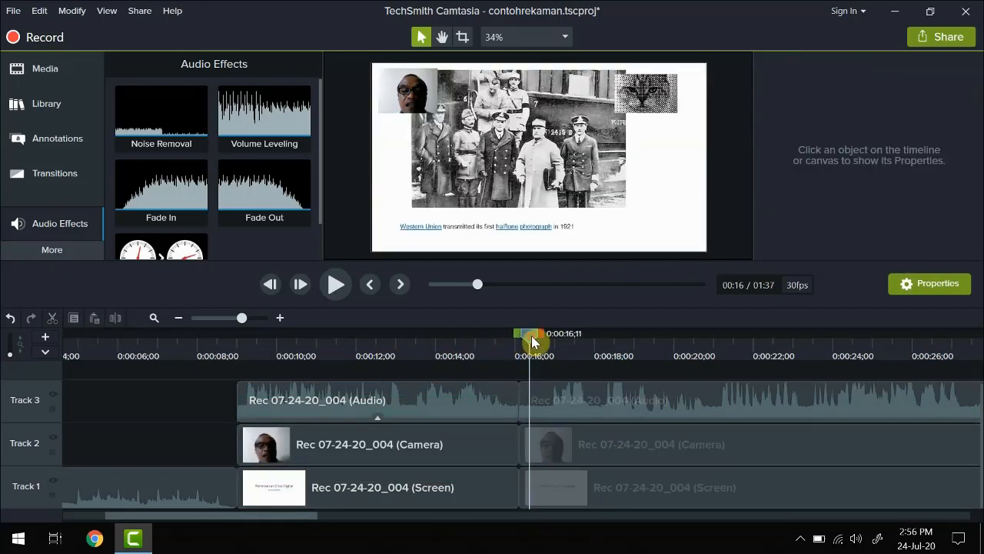
pyautogui.click(528, 399)
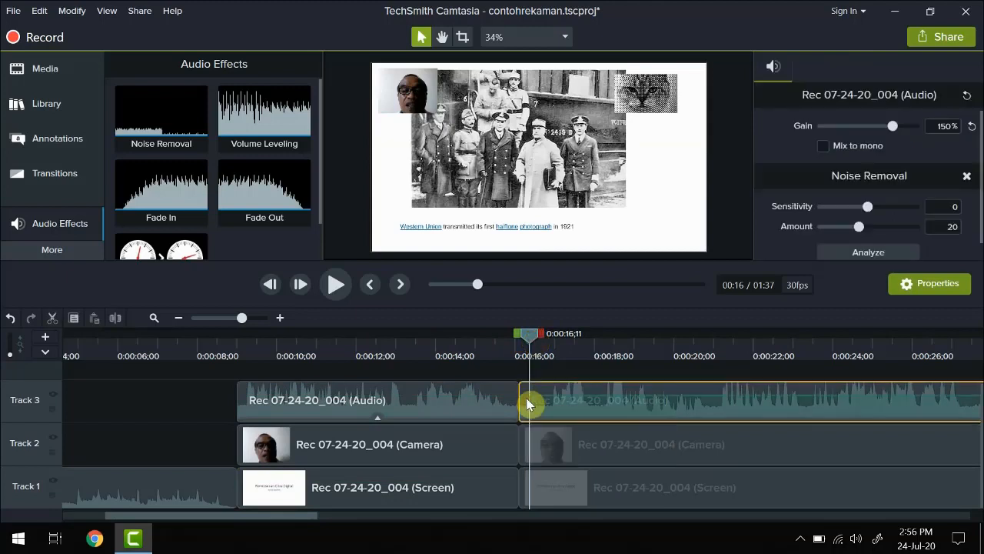
pyautogui.keyDown('ctrl'); pyautogui.click(535, 443); pyautogui.keyUp('ctrl')
pyautogui.keyDown('ctrl'); pyautogui.click(535, 478); pyautogui.keyUp('ctrl')
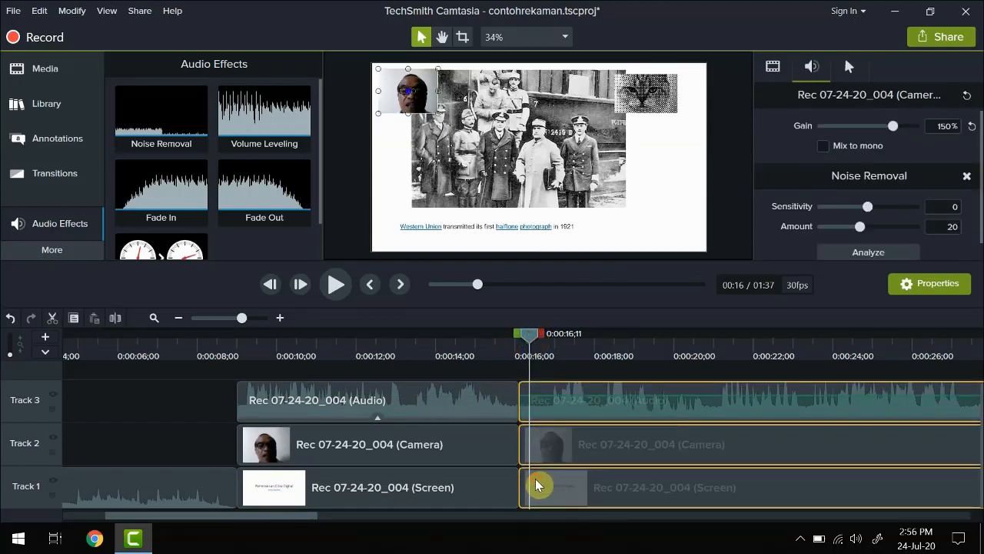
pyautogui.click(117, 318)
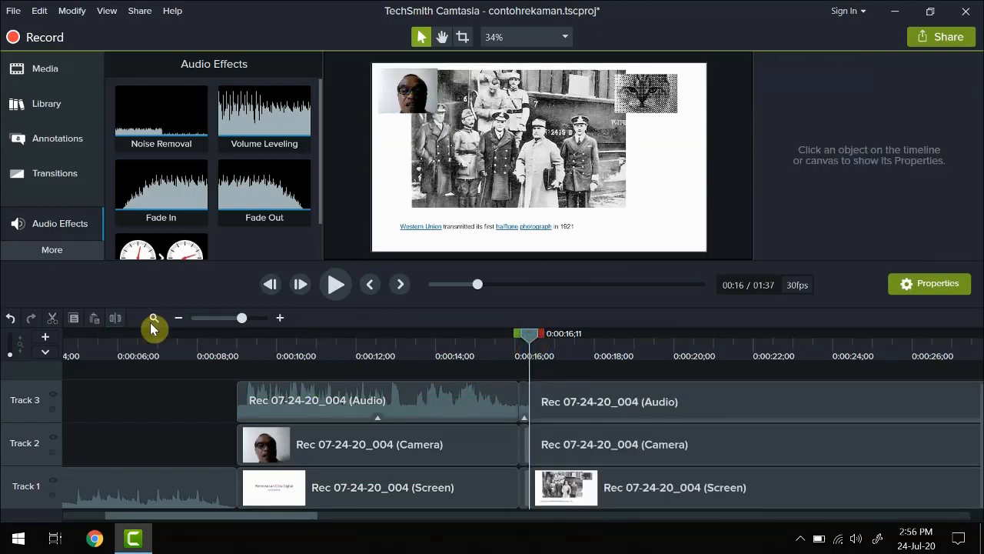
# Step: Delete the short audio, camera and screen segments between 0:00:16;03 and 0:00:16;11, and move the remaining clips together to close the gap
pyautogui.click(523, 402)
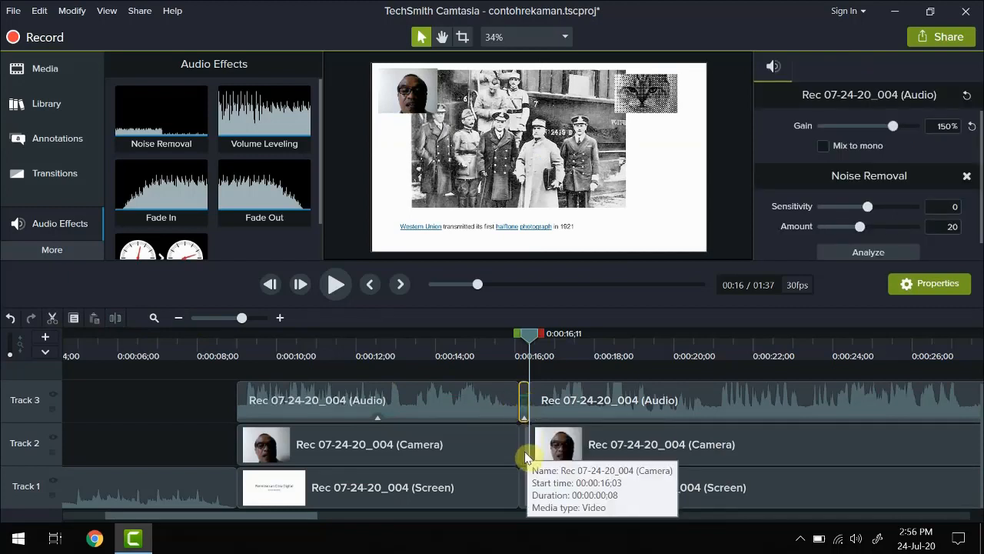
pyautogui.click(524, 480)
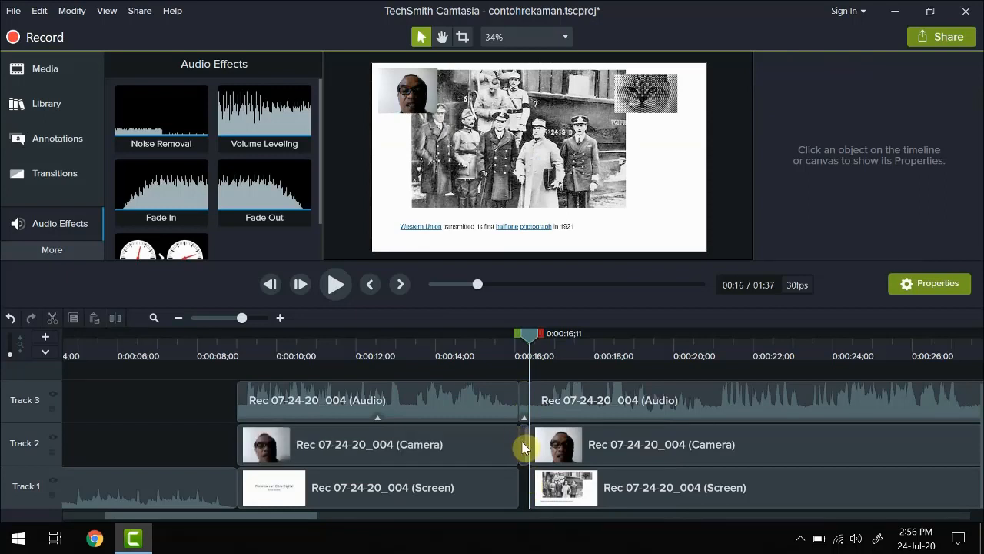
pyautogui.click(525, 449)
pyautogui.press('Delete')
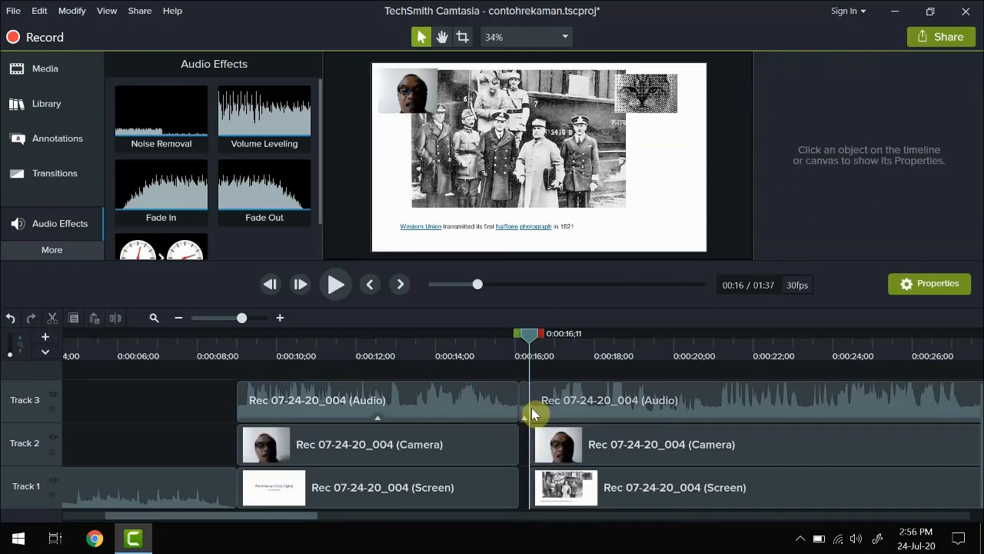
pyautogui.click(522, 412)
pyautogui.press('Delete')
pyautogui.moveTo(526, 372); pyautogui.dragTo(518, 502)
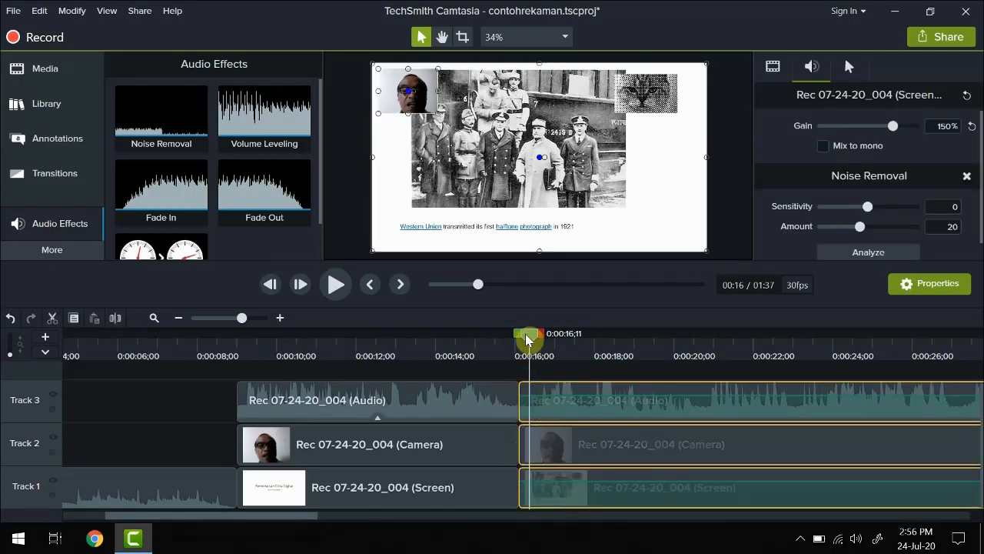
# Step: Move the title-slide camera view to the slide's lower-right corner, and preview from 0:00:10;04 past the slide change
pyautogui.moveTo(528, 338); pyautogui.dragTo(468, 375)
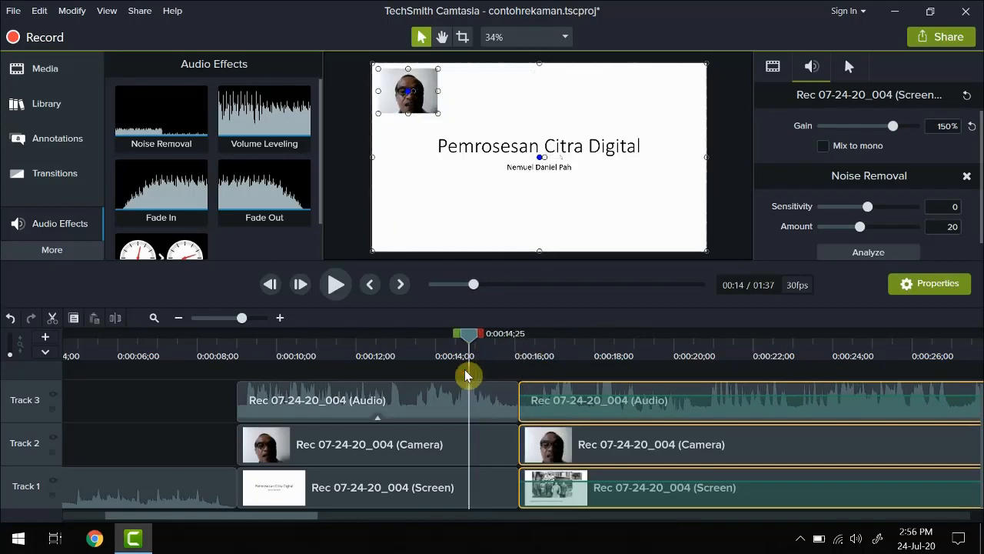
pyautogui.click(593, 450)
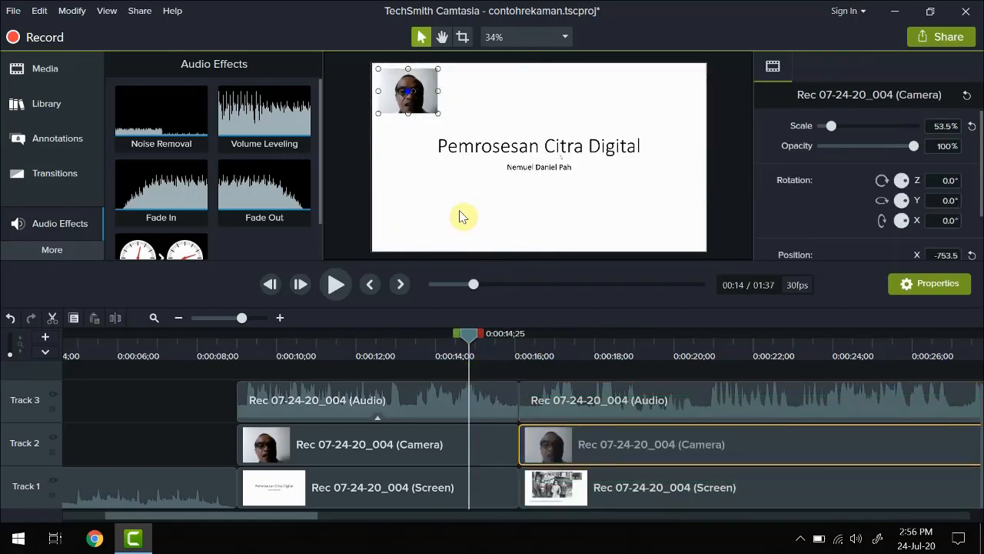
pyautogui.moveTo(450, 120); pyautogui.dragTo(677, 234)
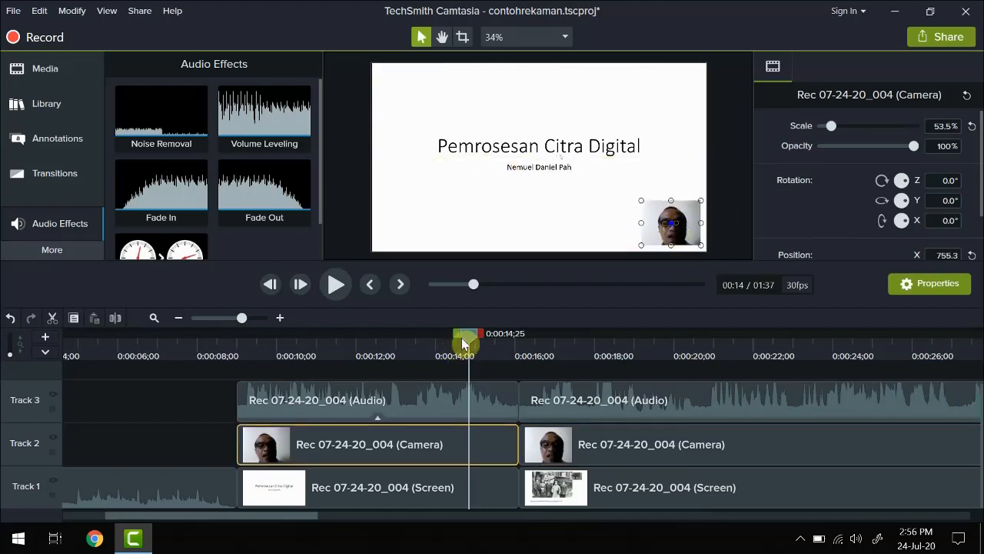
pyautogui.moveTo(467, 341); pyautogui.dragTo(279, 349)
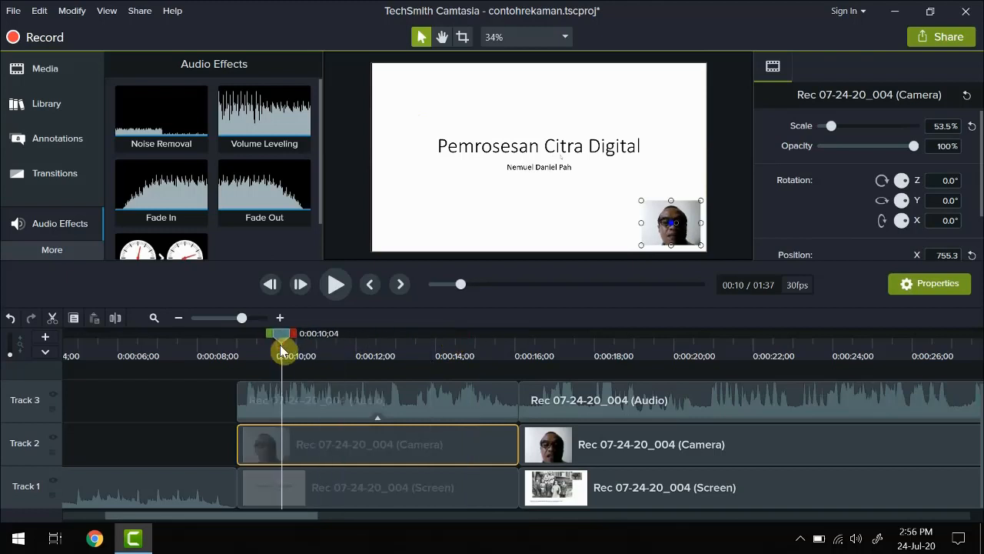
pyautogui.click(338, 285)
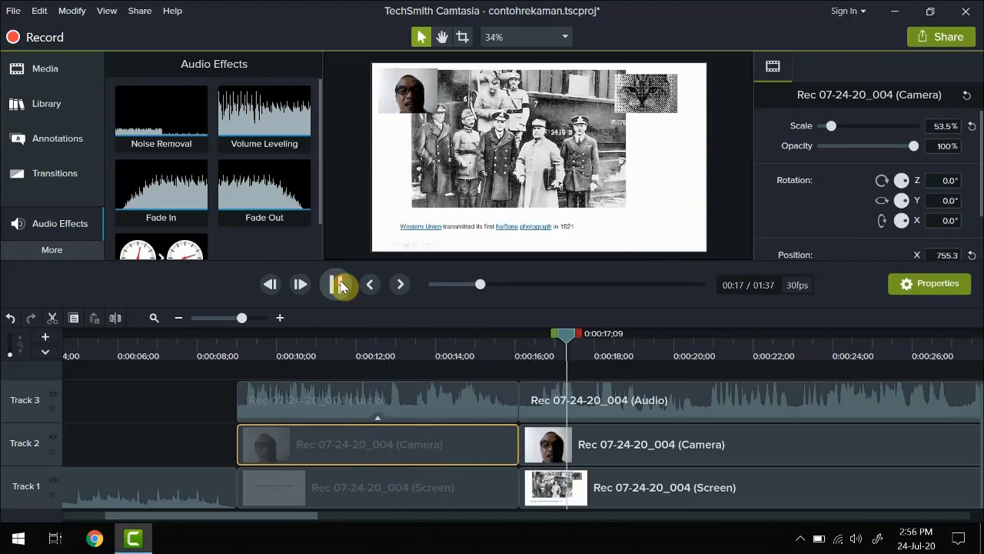
pyautogui.click(339, 285)
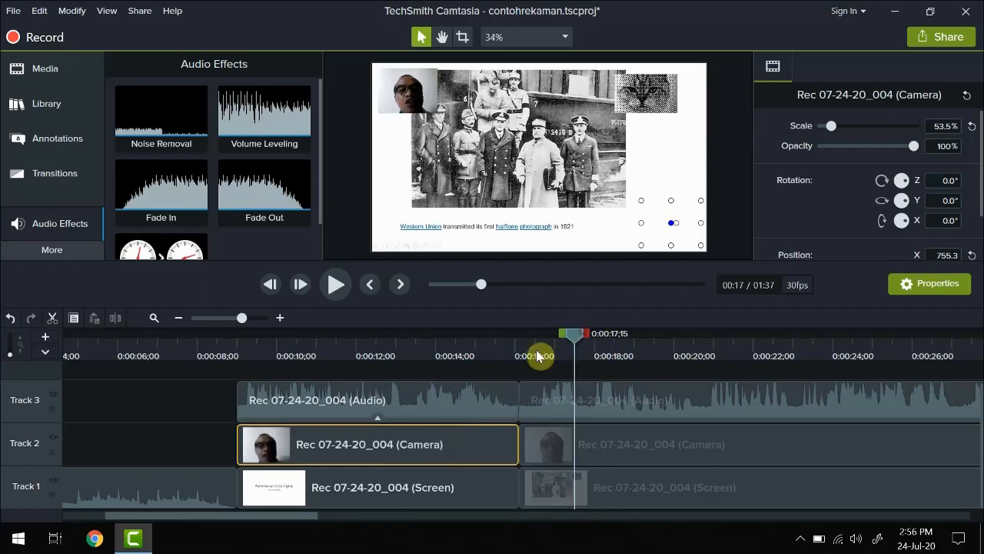
# Step: At 0:00:14;20, move the title-slide camera view back to the slide's upper-left corner
pyautogui.click(463, 356)
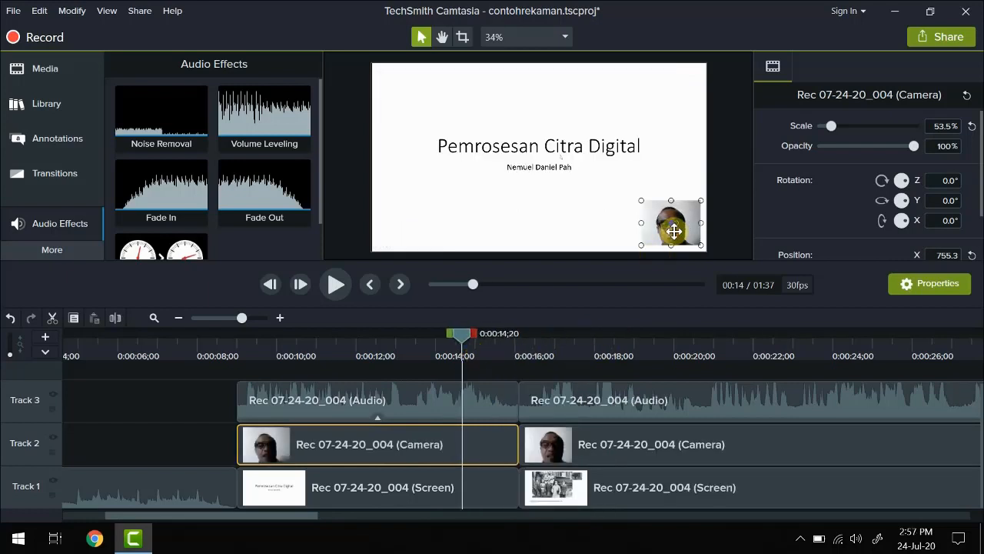
pyautogui.moveTo(673, 230); pyautogui.dragTo(410, 107)
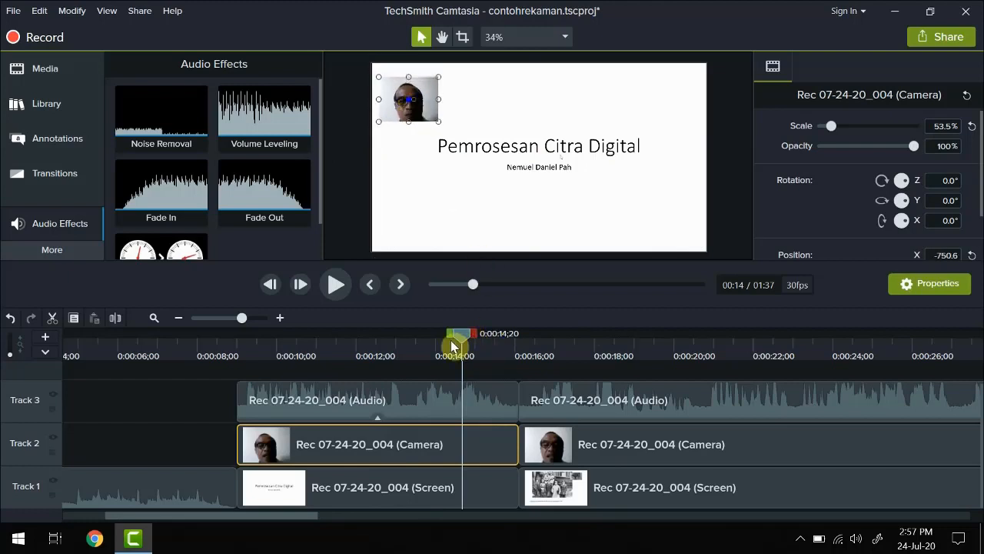
# Step: At 0:00:17;19, move the second Track 2 camera clip's view to the lower-right corner of the photograph slide
pyautogui.moveTo(457, 336); pyautogui.dragTo(578, 339)
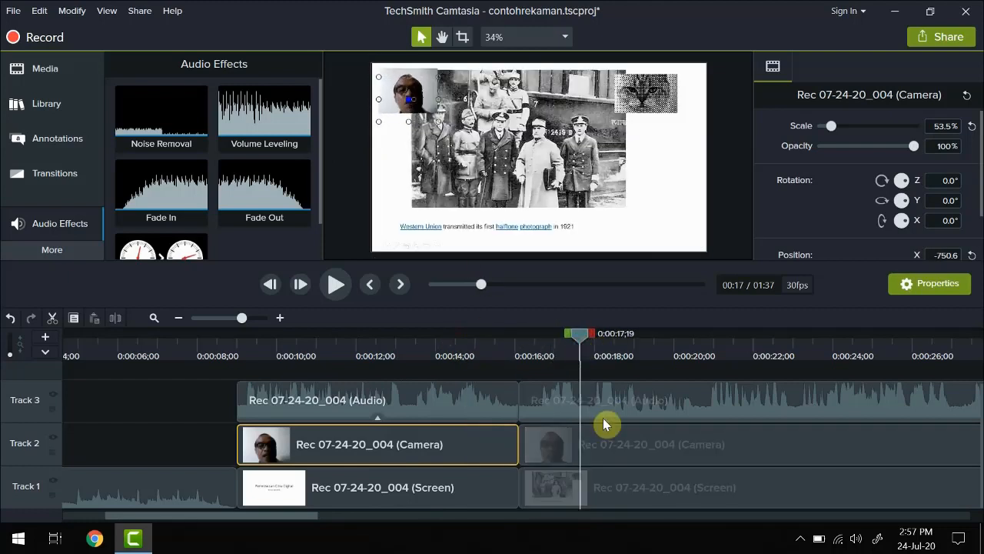
pyautogui.click(608, 446)
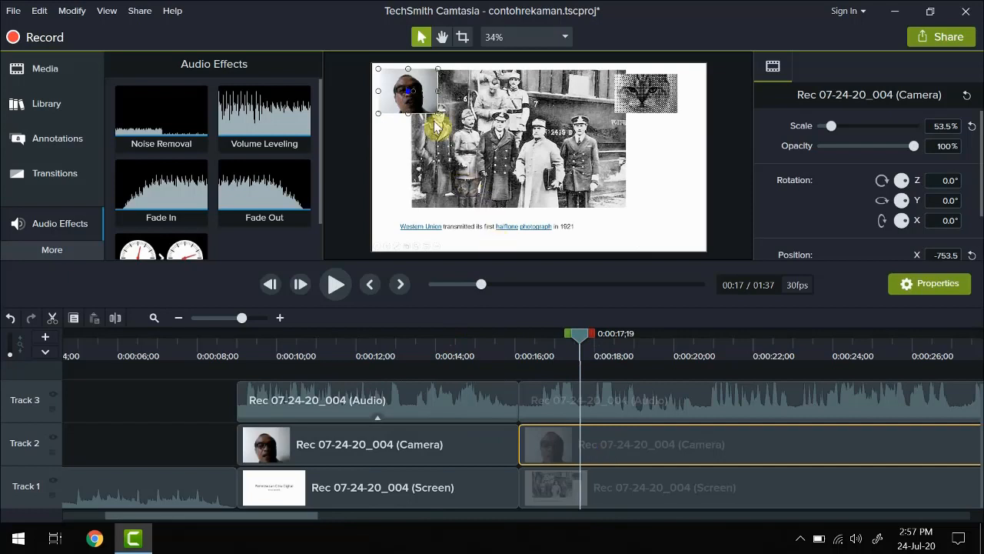
pyautogui.moveTo(407, 86); pyautogui.dragTo(669, 211)
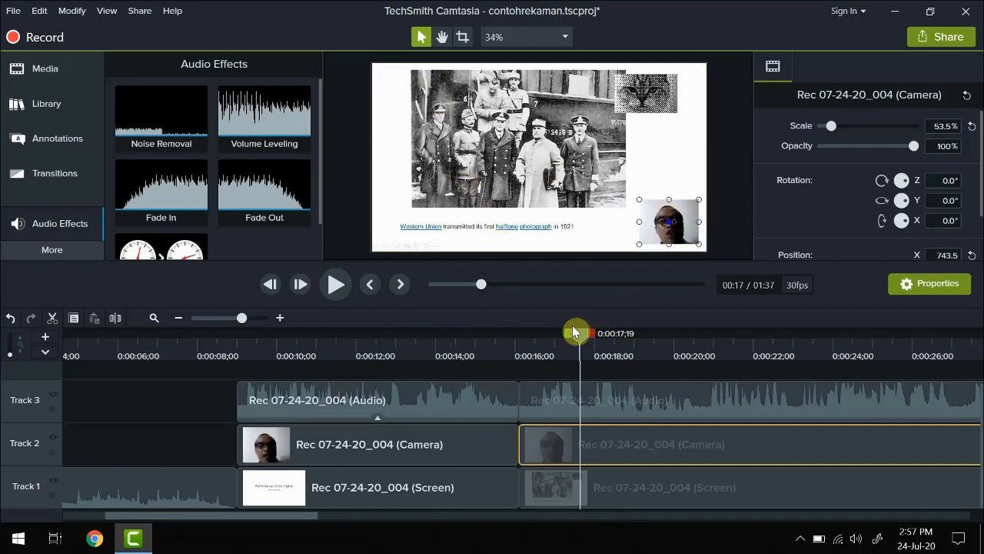
# Step: Preview the camera position change from 0:00:13;03, review the recording up to about 41 seconds, and return the playhead to 0:00:35;26
pyautogui.moveTo(579, 338); pyautogui.dragTo(390, 334)
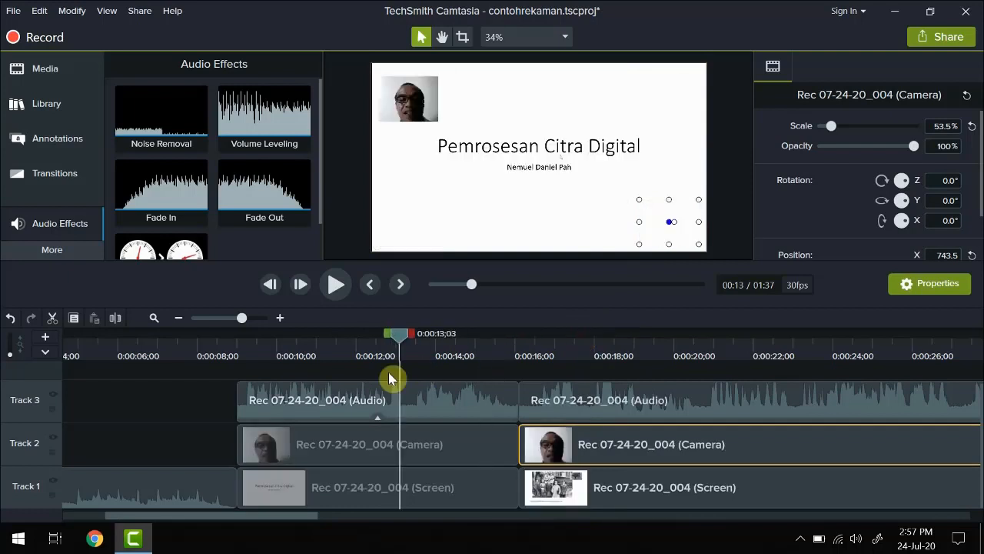
pyautogui.click(335, 286)
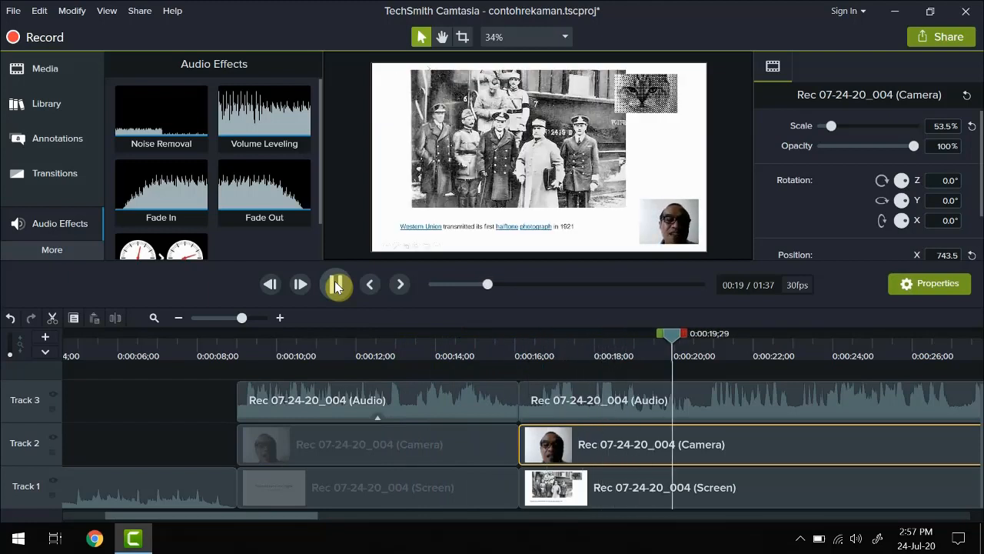
pyautogui.click(336, 285)
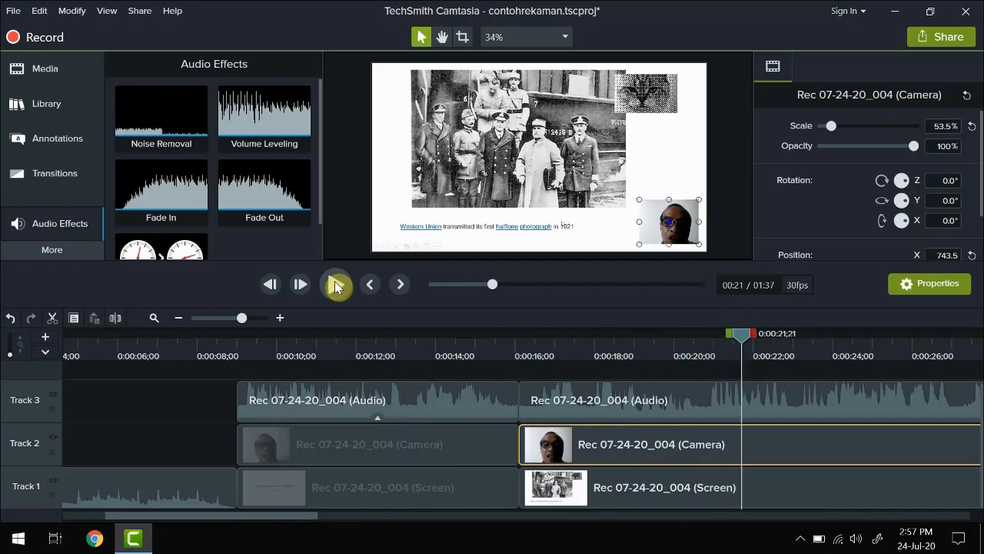
pyautogui.click(180, 319)
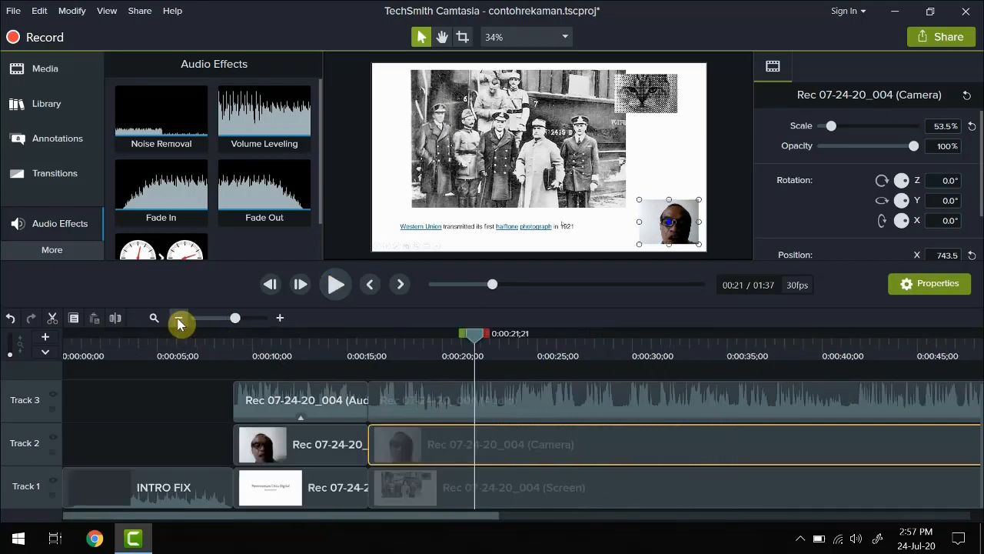
pyautogui.moveTo(375, 520); pyautogui.dragTo(398, 518)
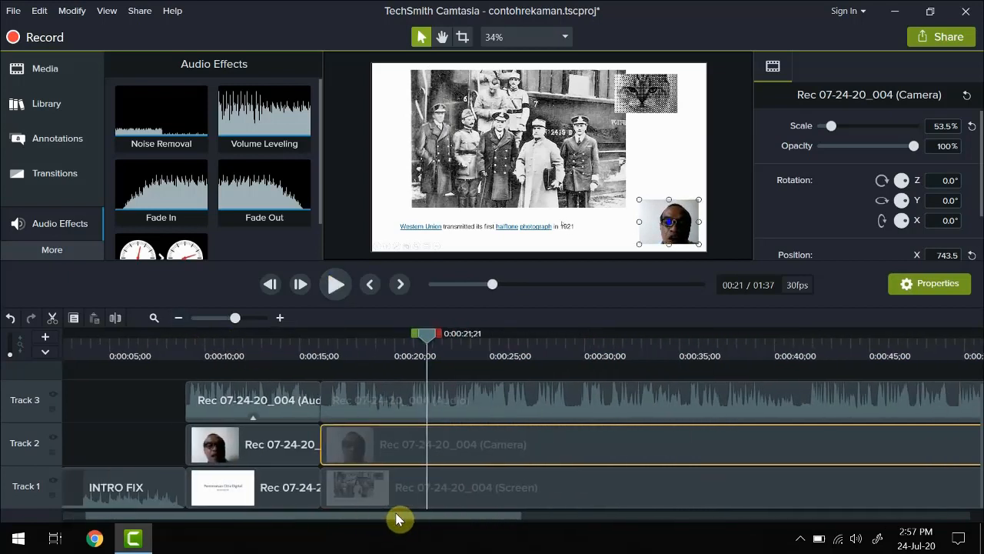
pyautogui.click(336, 285)
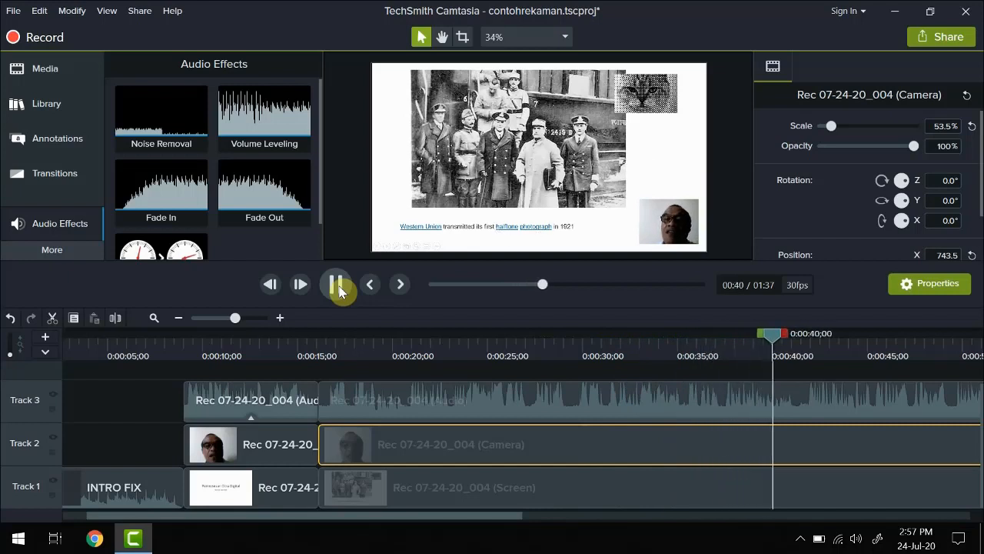
pyautogui.click(339, 286)
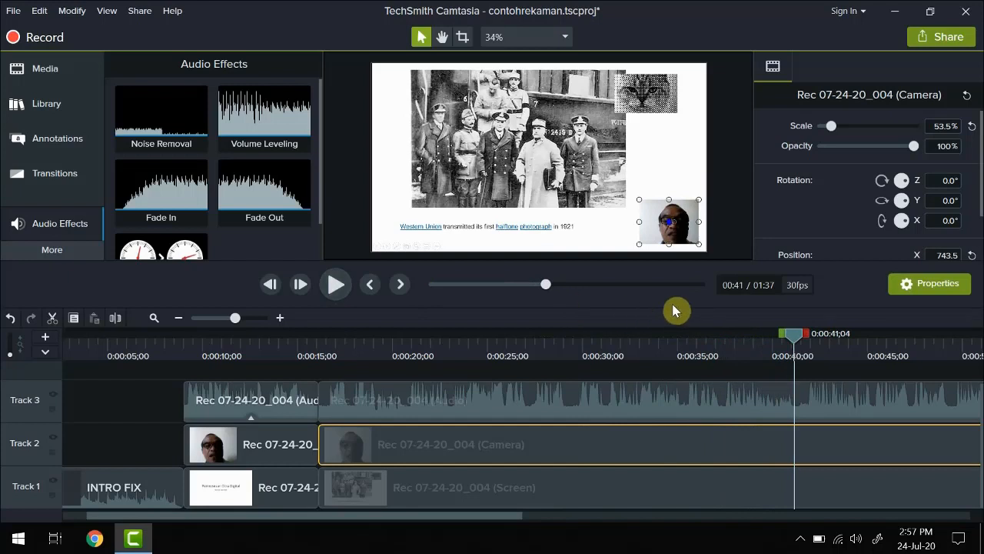
pyautogui.moveTo(797, 340); pyautogui.dragTo(697, 353)
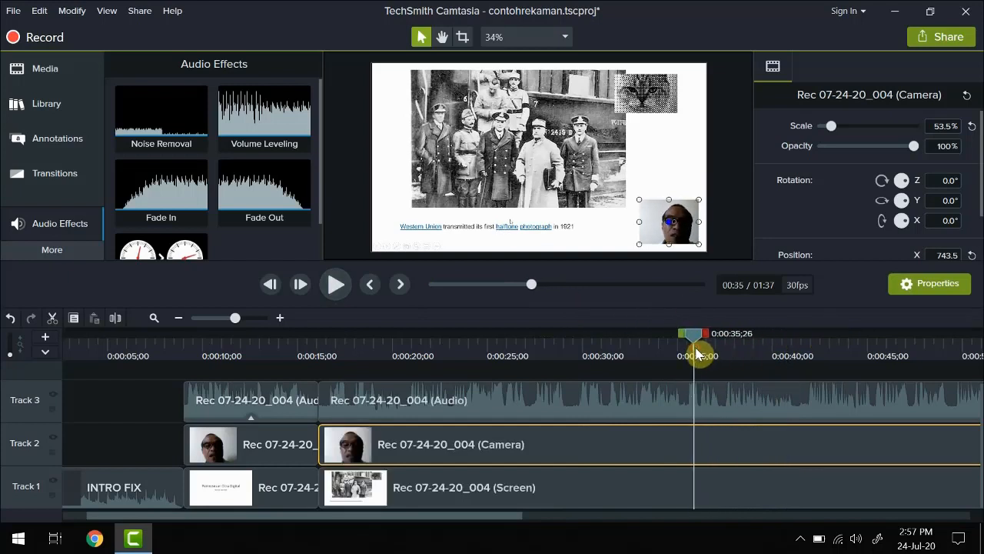
# Step: Find the unwanted passage on the photograph slide and cut the section from 0:00:36;04 to 0:00:37;13 out of all tracks
pyautogui.click(333, 287)
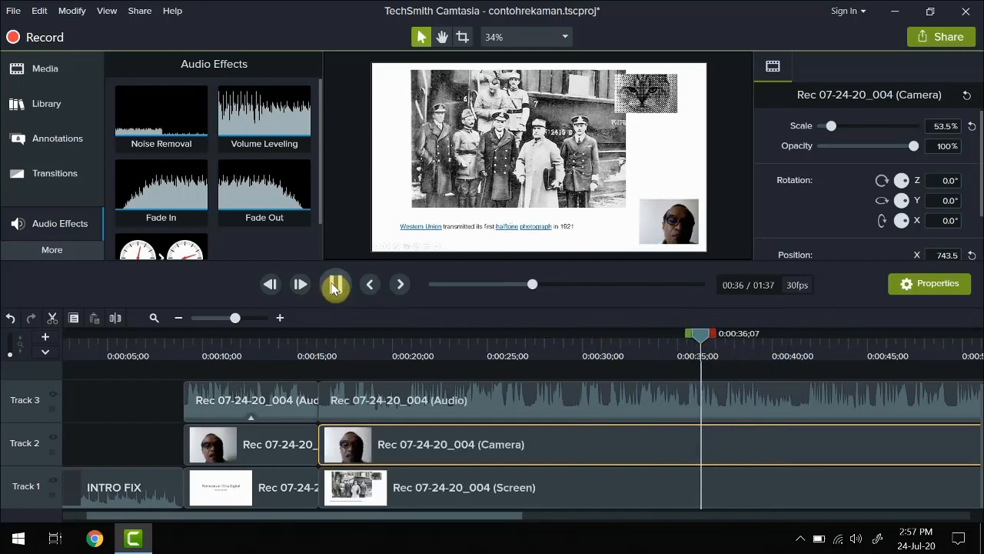
pyautogui.click(334, 286)
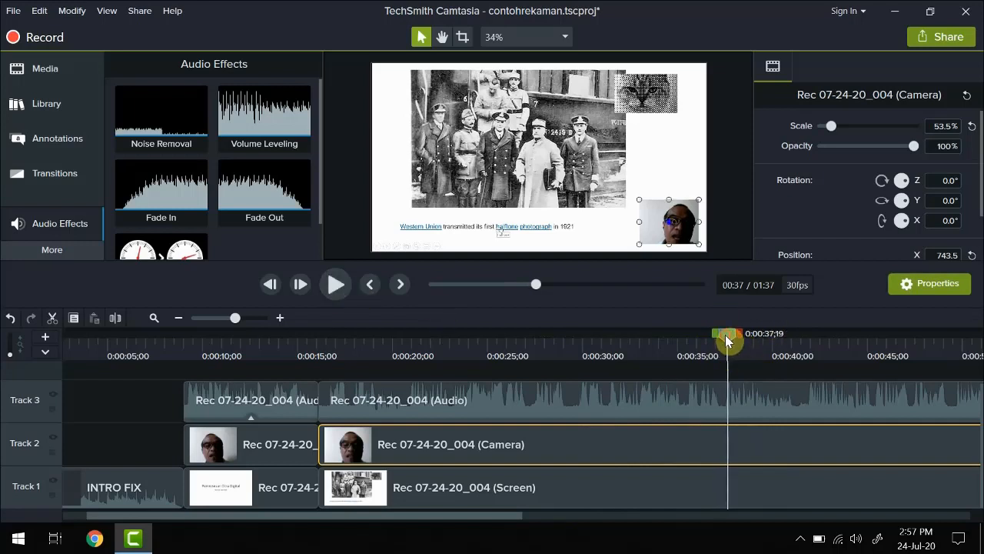
pyautogui.moveTo(725, 335); pyautogui.dragTo(685, 352)
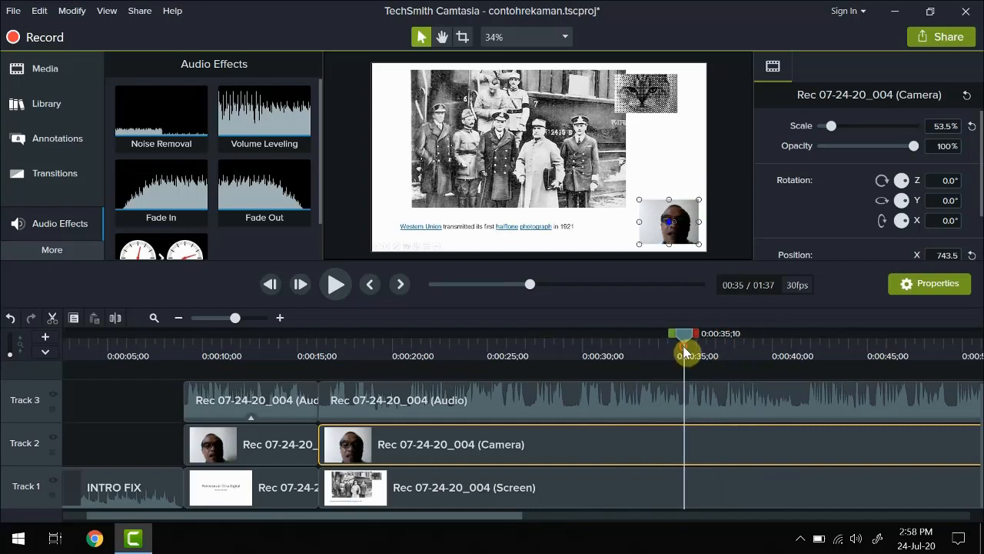
pyautogui.click(284, 321)
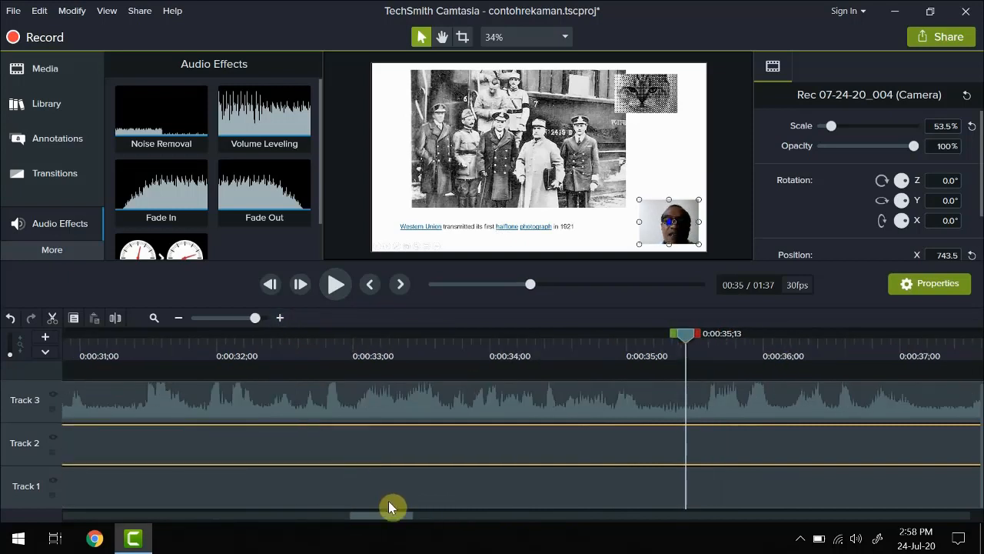
pyautogui.moveTo(399, 521); pyautogui.dragTo(406, 522)
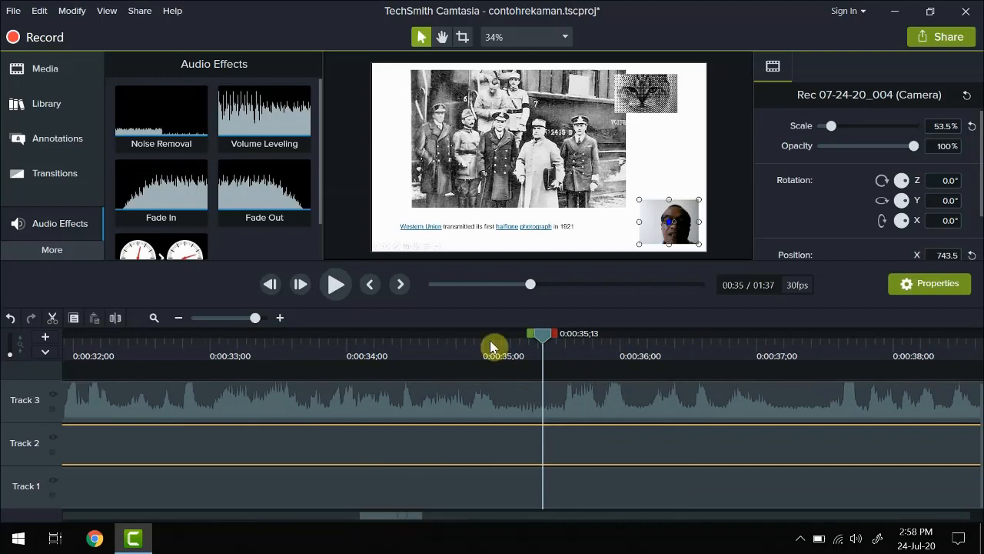
pyautogui.moveTo(540, 339); pyautogui.dragTo(408, 342)
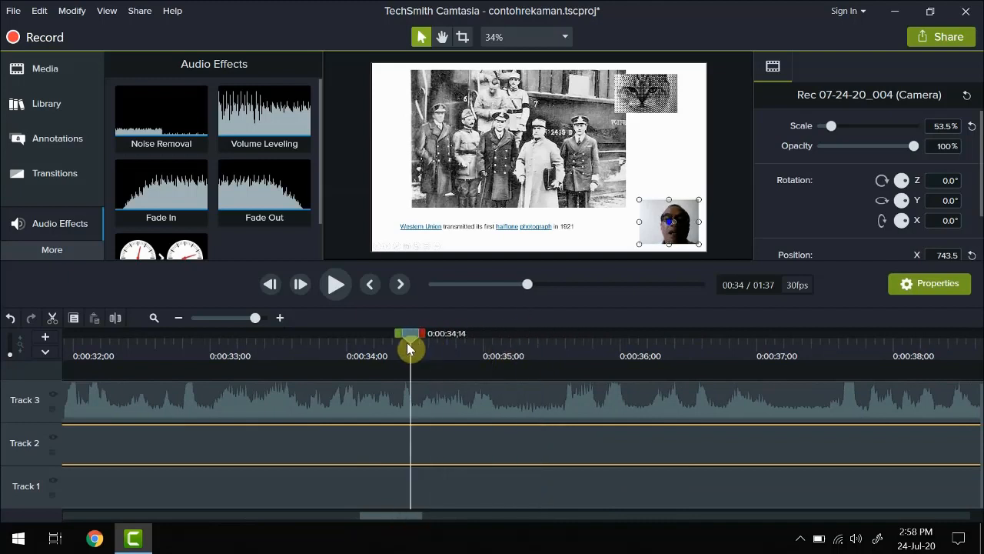
pyautogui.click(334, 285)
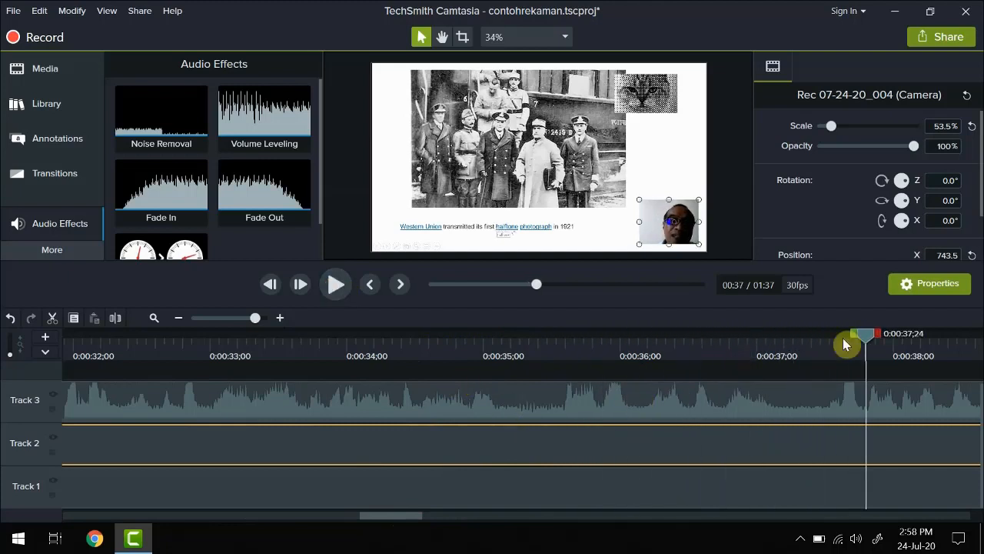
pyautogui.moveTo(867, 337)
pyautogui.mouseDown()
pyautogui.moveTo(560, 380)
pyautogui.moveTo(782, 366)
pyautogui.moveTo(644, 392)
pyautogui.moveTo(802, 385)
pyautogui.moveTo(638, 376)
pyautogui.mouseUp()
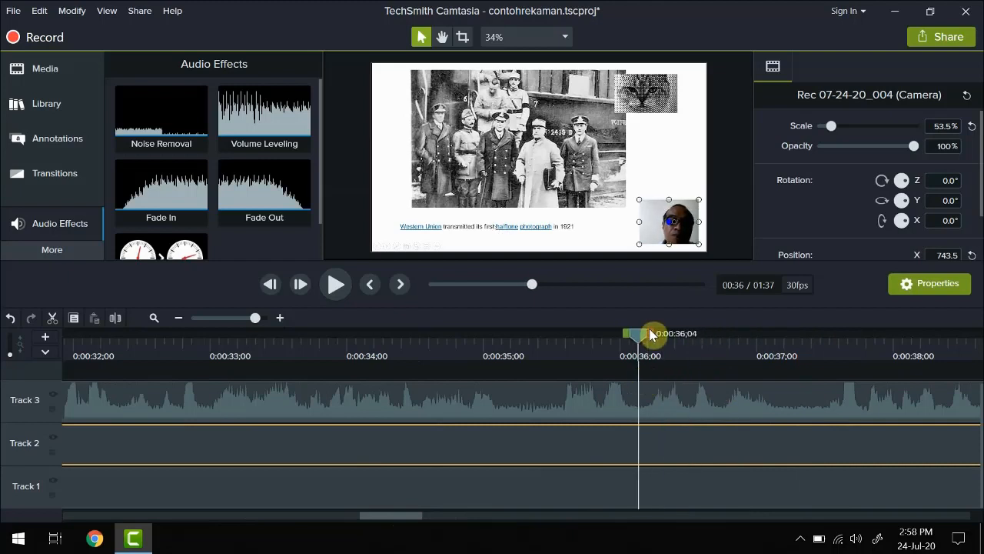
pyautogui.moveTo(651, 332); pyautogui.dragTo(829, 333)
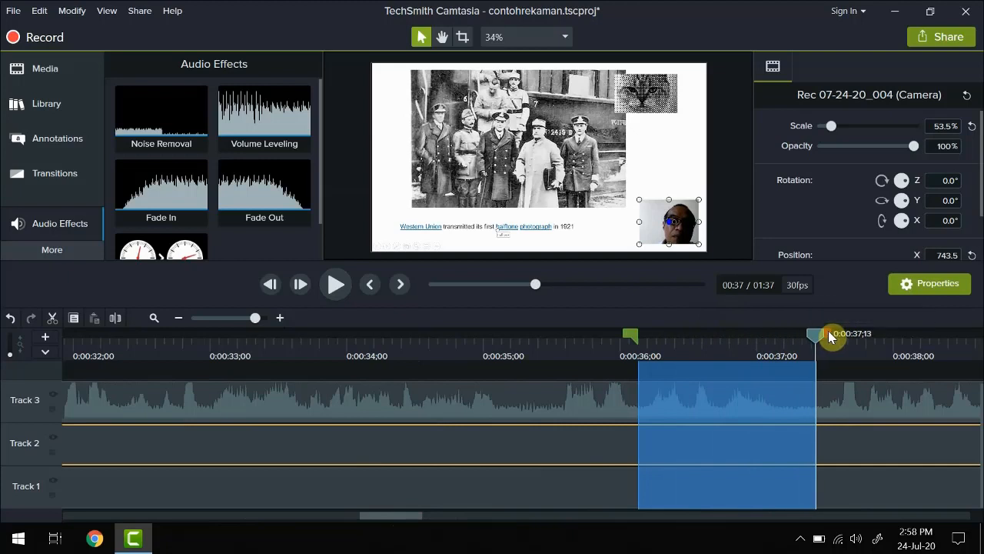
pyautogui.click(51, 318)
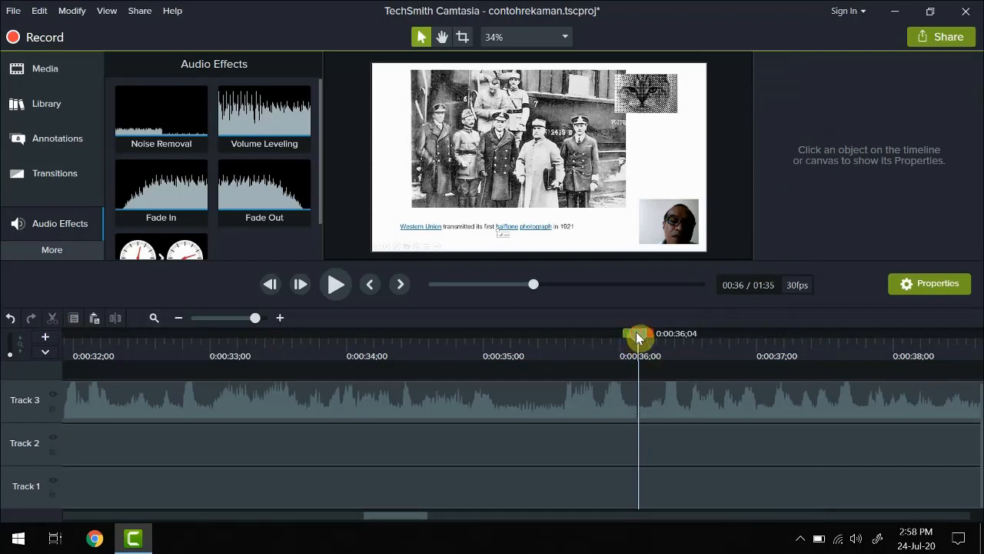
# Step: Preview the cut from 0:00:35;04, and review the rest of the recording up to about 0:00:58
pyautogui.moveTo(635, 336); pyautogui.dragTo(501, 355)
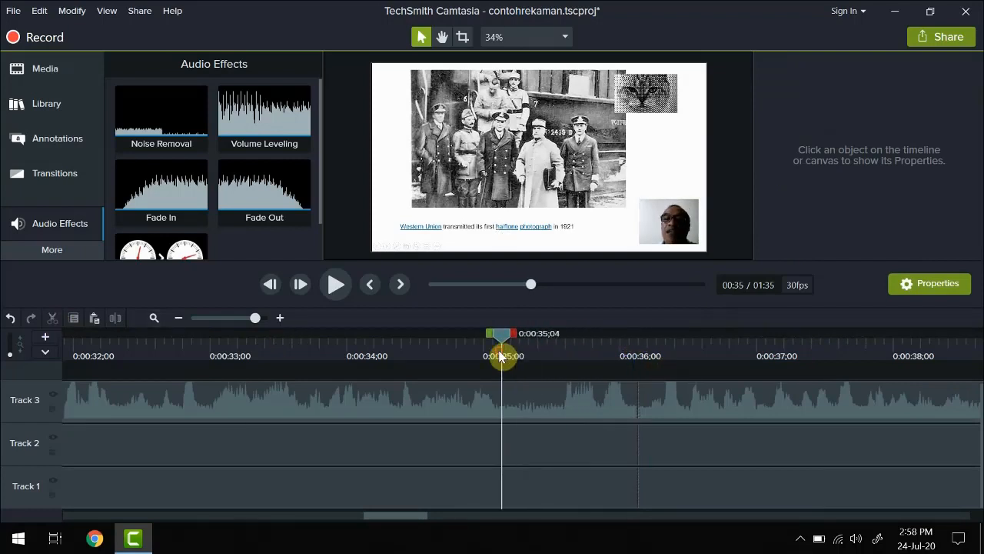
pyautogui.click(333, 288)
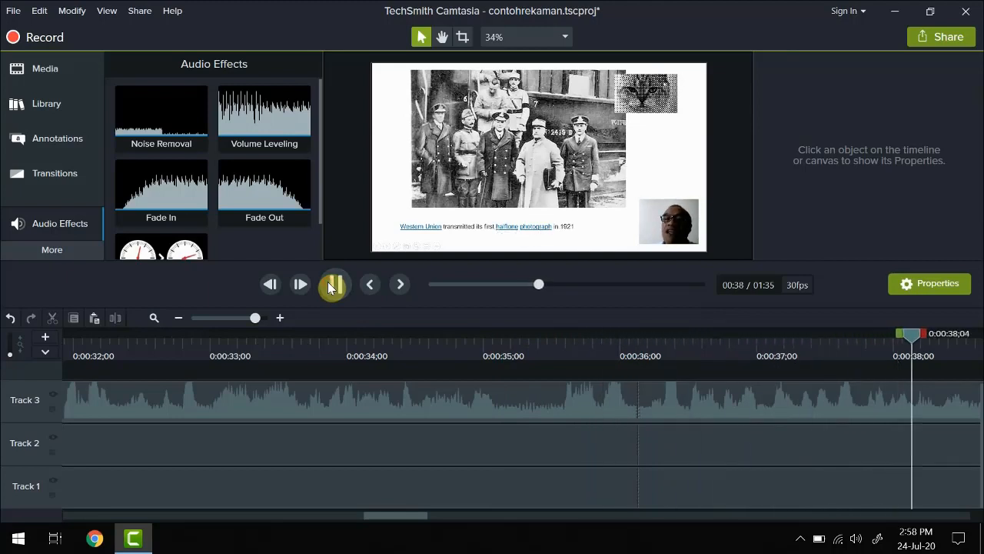
pyautogui.click(332, 286)
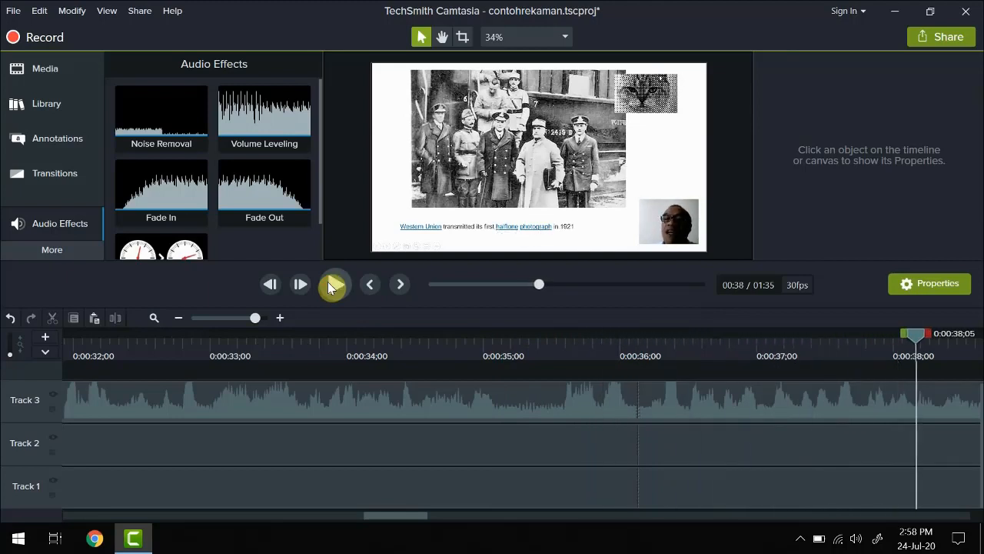
pyautogui.click(180, 319)
pyautogui.click(180, 318)
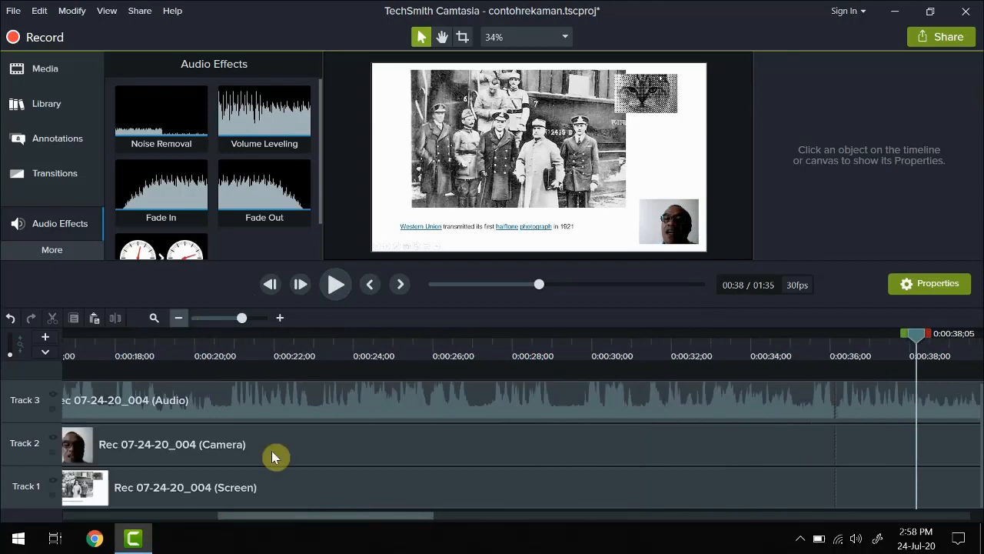
pyautogui.moveTo(421, 522); pyautogui.dragTo(555, 531)
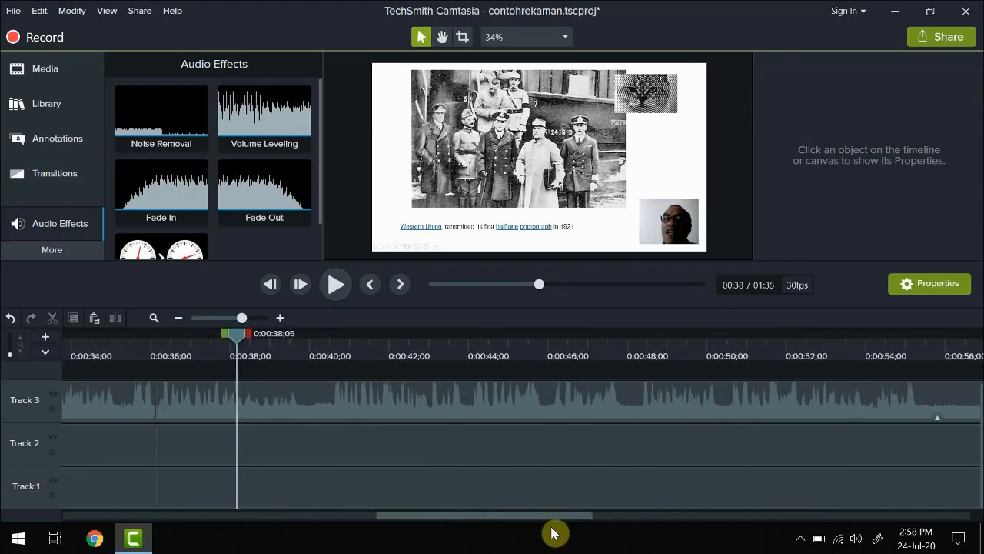
pyautogui.click(336, 282)
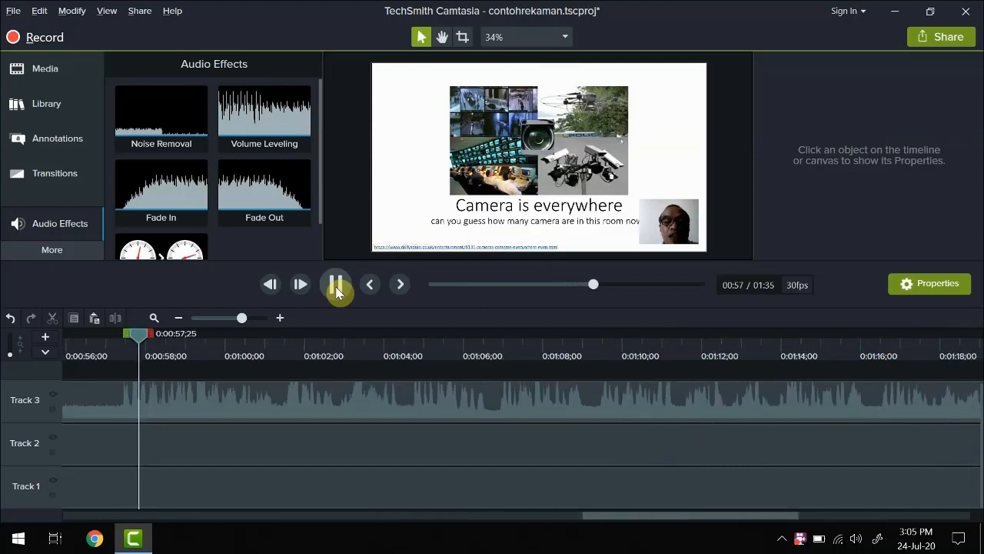
pyautogui.click(336, 287)
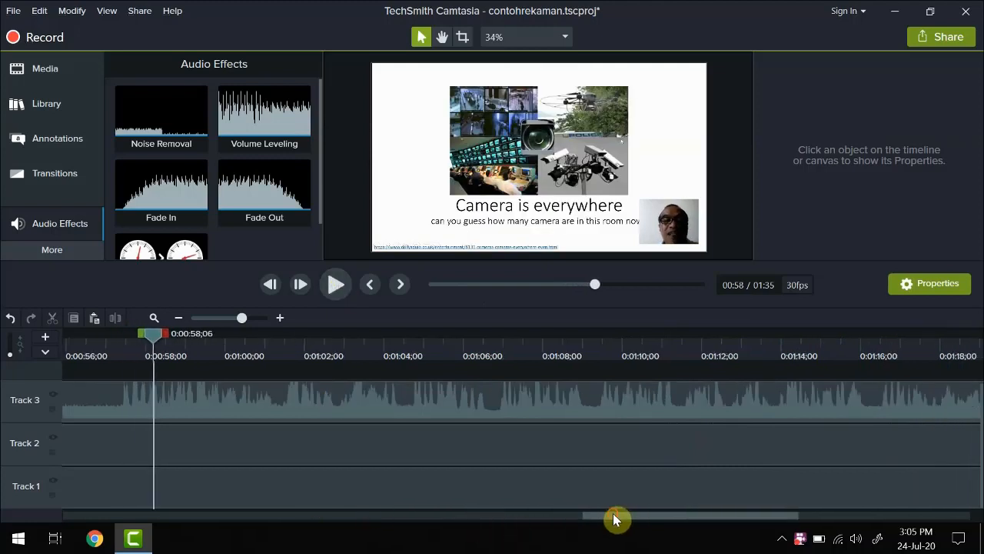
# Step: Replay the silent pause around the change to the "Camera is everywhere" slide, starting from 0:00:54;27
pyautogui.moveTo(615, 519); pyautogui.dragTo(544, 505)
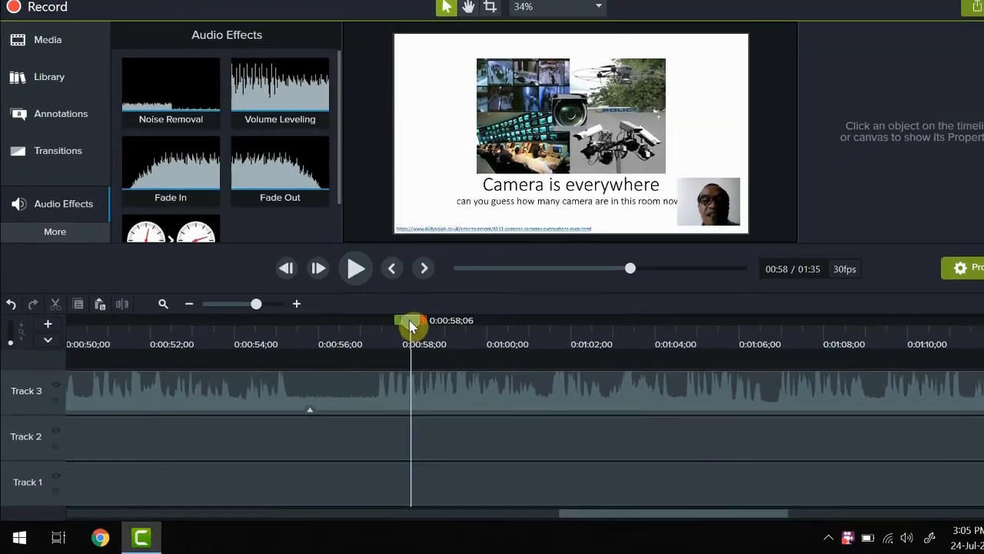
pyautogui.moveTo(390, 336); pyautogui.dragTo(257, 338)
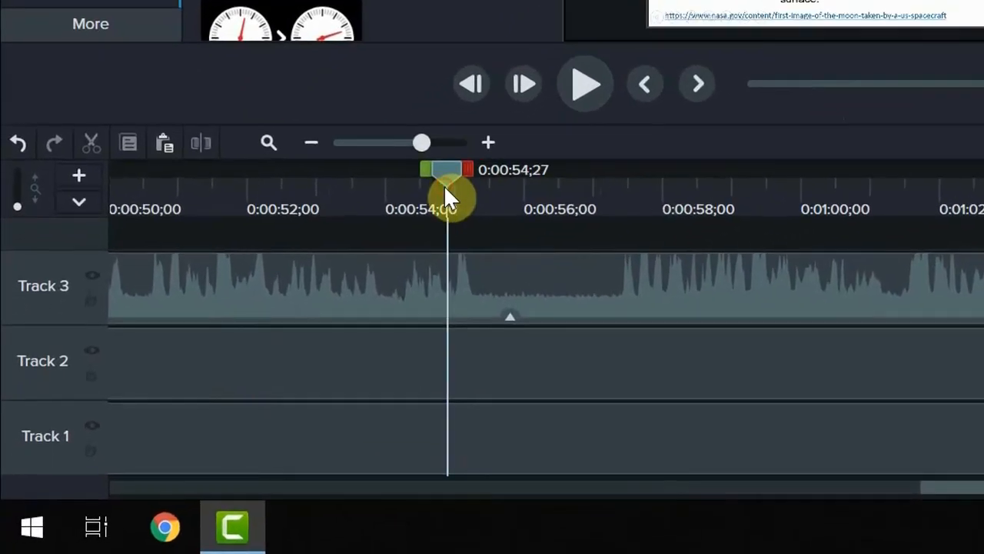
pyautogui.click(583, 87)
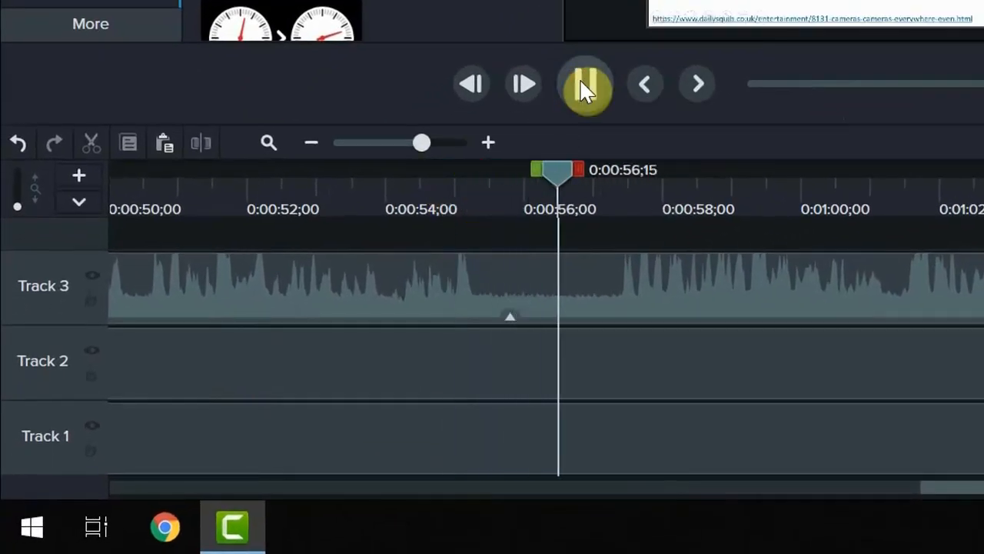
pyautogui.click(584, 86)
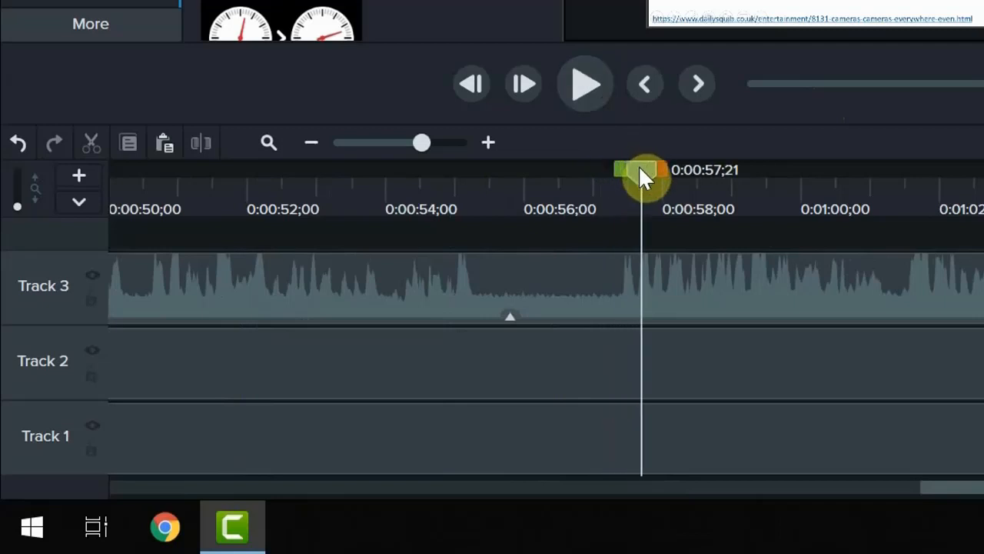
pyautogui.moveTo(640, 169); pyautogui.dragTo(617, 171)
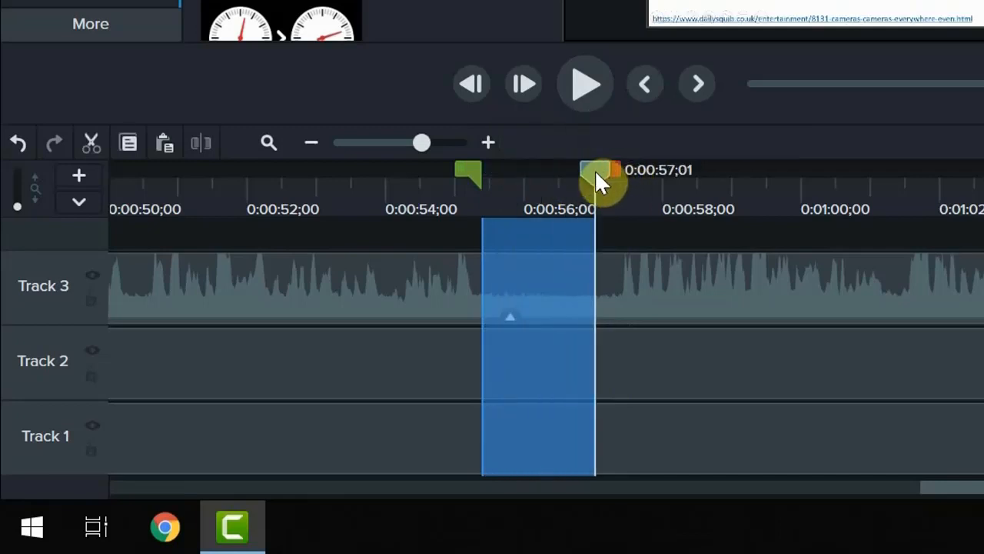
pyautogui.click(595, 169)
pyautogui.moveTo(593, 169); pyautogui.dragTo(608, 170)
pyautogui.moveTo(589, 170); pyautogui.dragTo(457, 177)
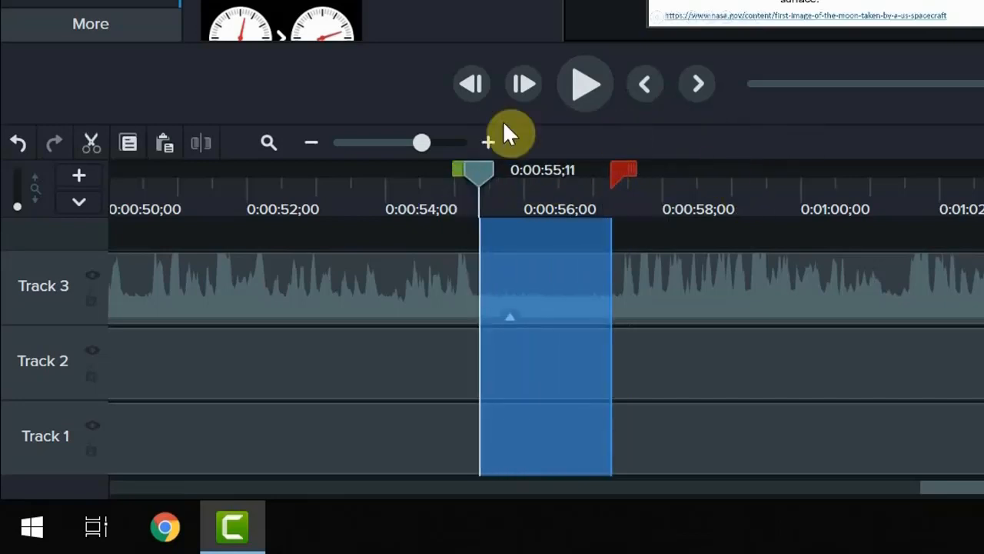
pyautogui.doubleClick(478, 171)
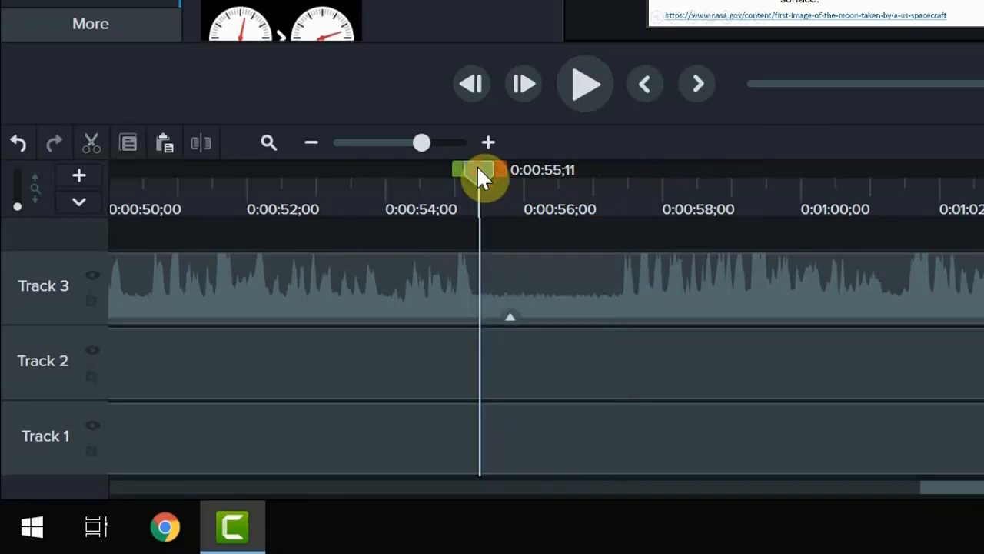
# Step: Cut the silent pause from 0:00:55;14 to 0:00:57;05 out of all tracks
pyautogui.moveTo(479, 169); pyautogui.dragTo(625, 169)
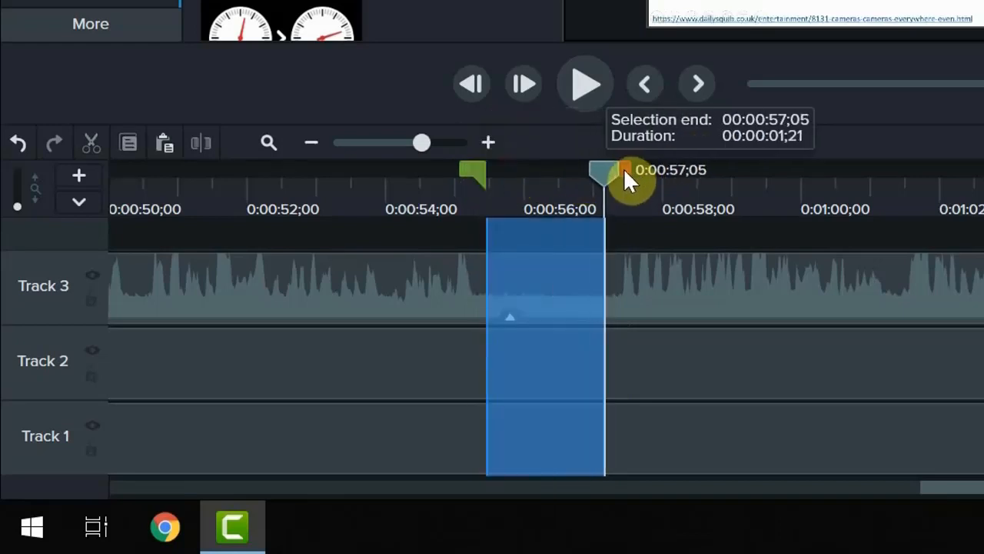
pyautogui.click(88, 143)
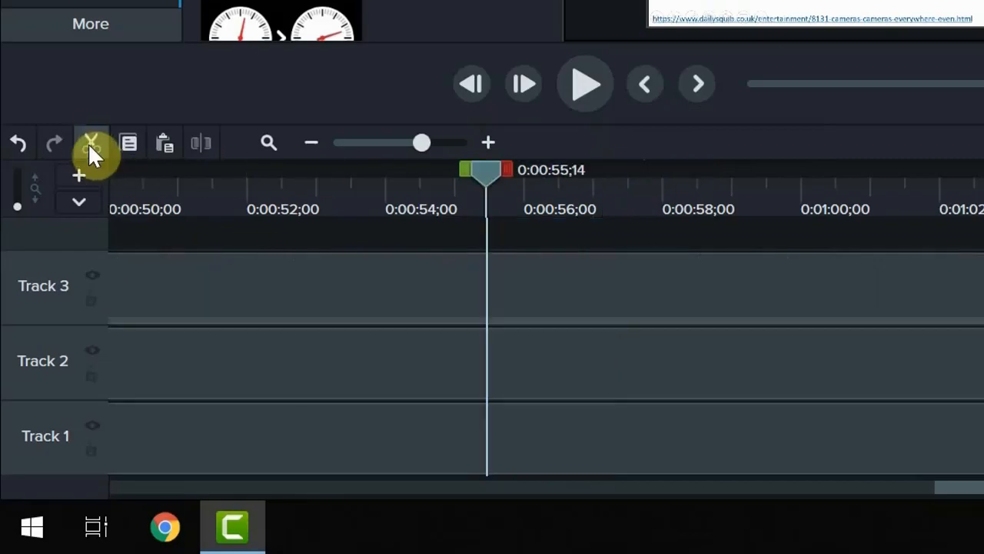
# Step: Preview the slide-change cut from 0:00:54;13, and review the recording up to about 0:01:31
pyautogui.moveTo(489, 169); pyautogui.dragTo(420, 170)
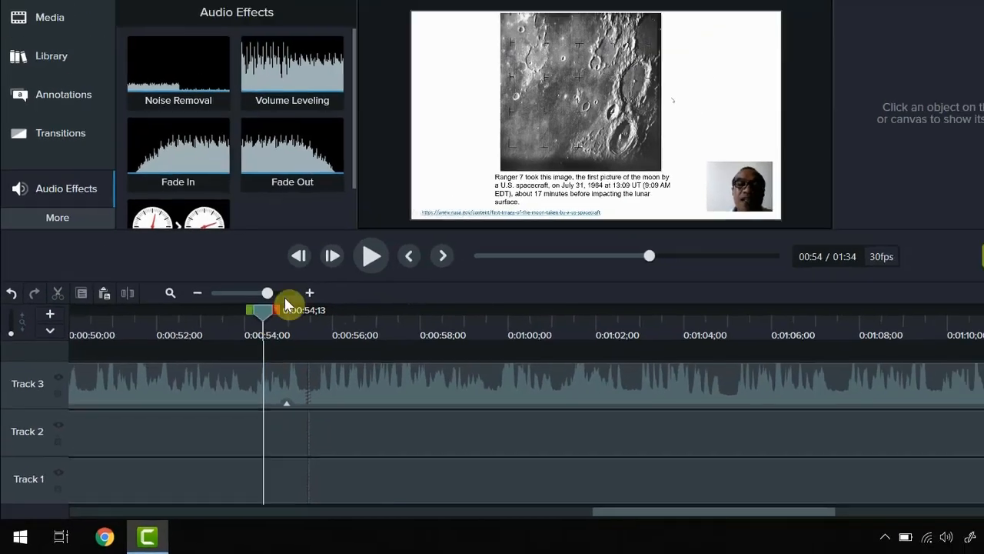
pyautogui.click(586, 84)
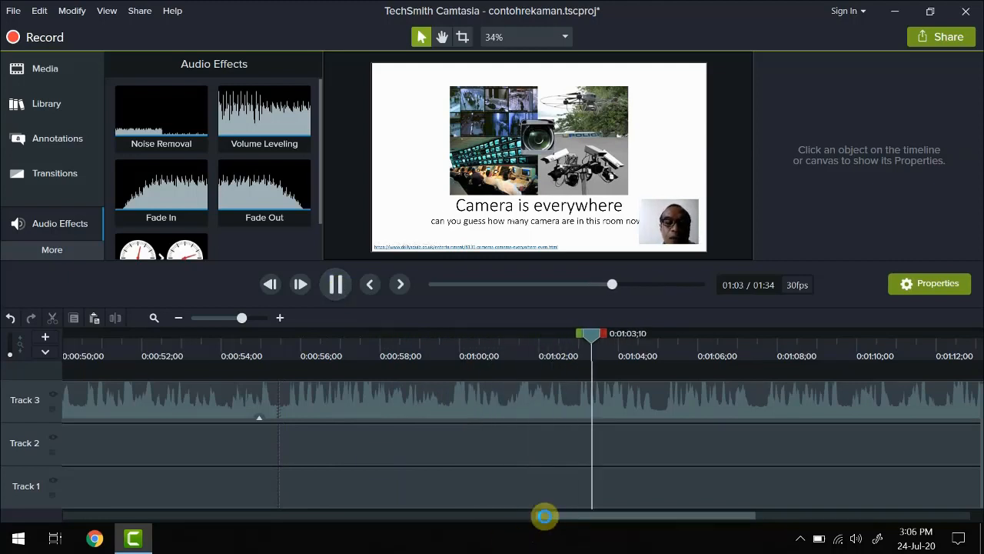
pyautogui.moveTo(545, 517); pyautogui.dragTo(637, 520)
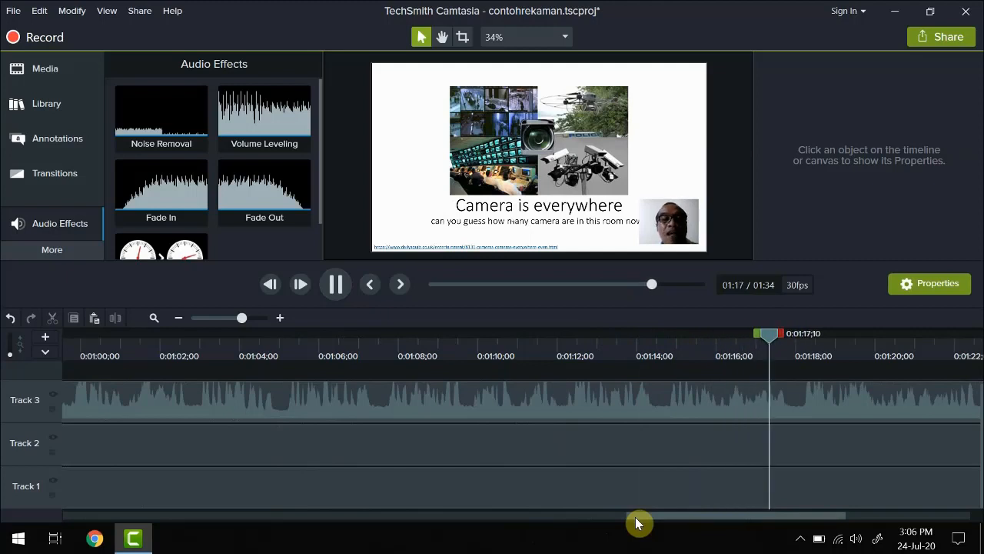
pyautogui.moveTo(638, 520); pyautogui.dragTo(723, 529)
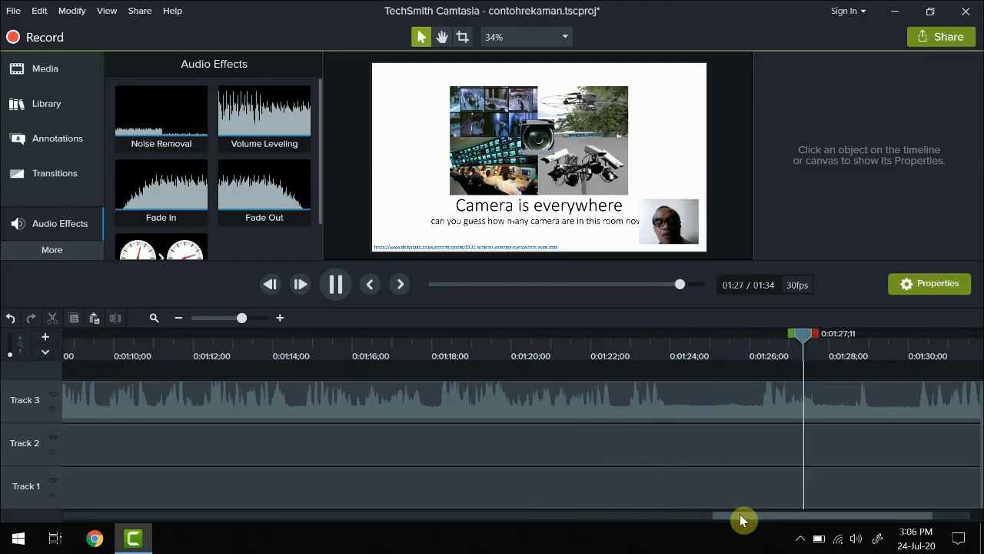
pyautogui.click(334, 285)
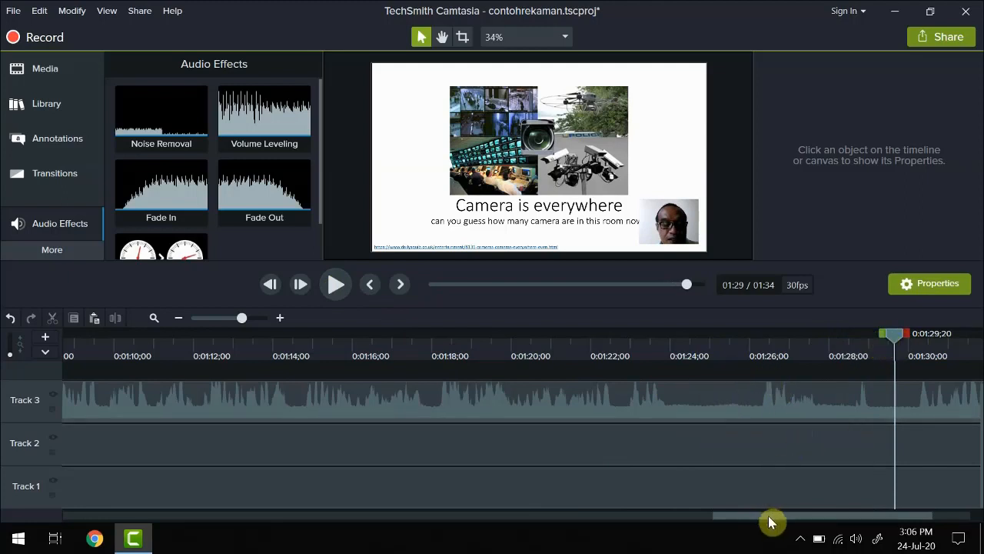
pyautogui.click(335, 292)
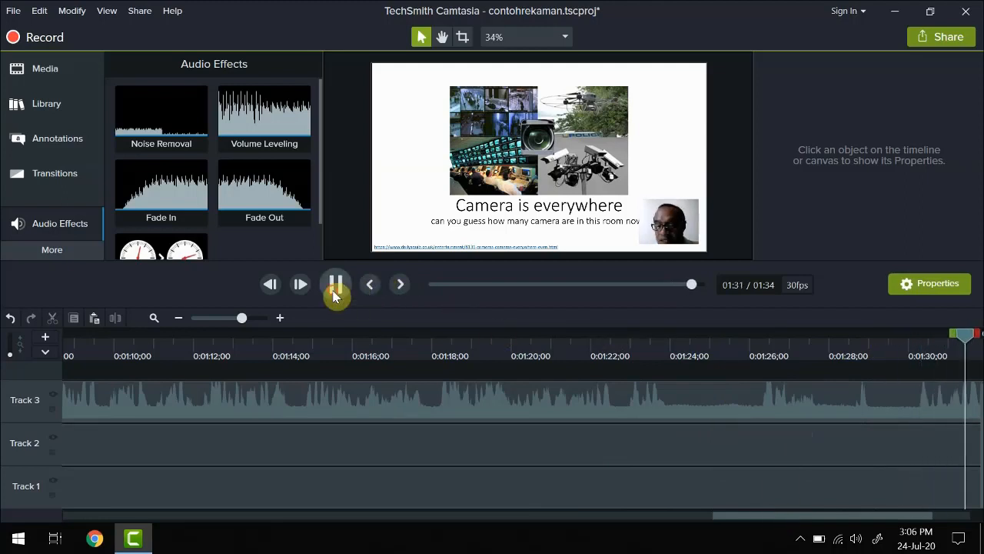
pyautogui.click(335, 291)
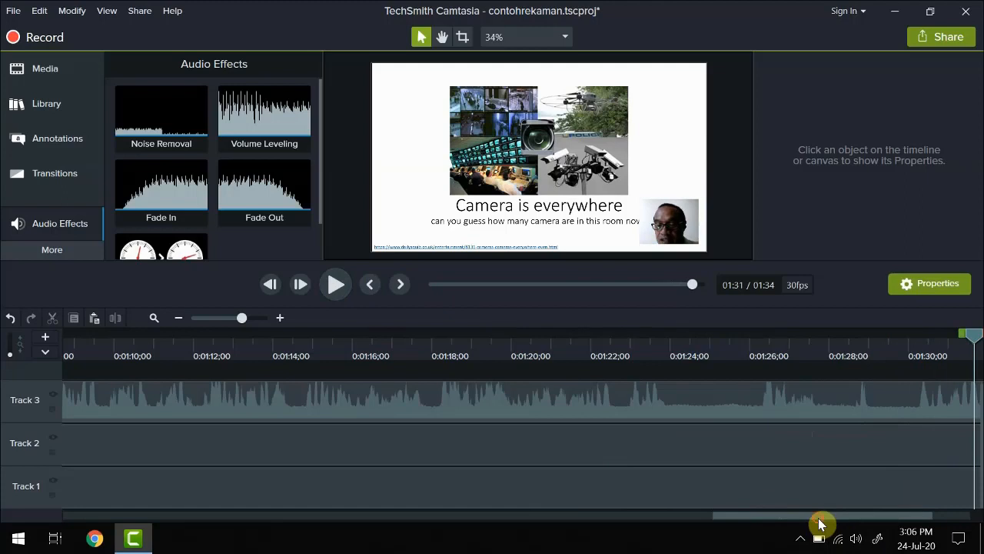
# Step: Replay the end of the recording from 0:01:22;23 to about 0:01:33
pyautogui.moveTo(819, 521); pyautogui.dragTo(860, 481)
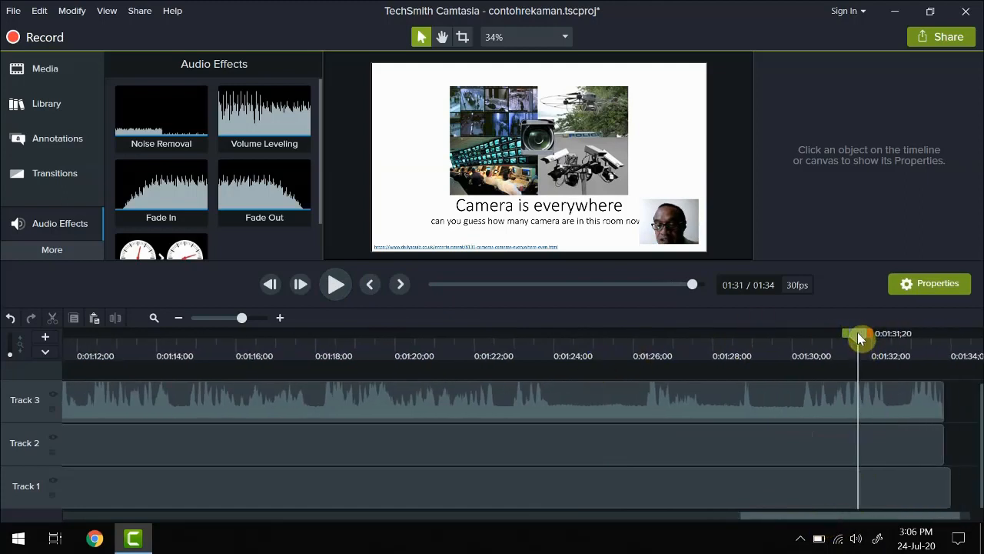
pyautogui.moveTo(860, 338); pyautogui.dragTo(505, 366)
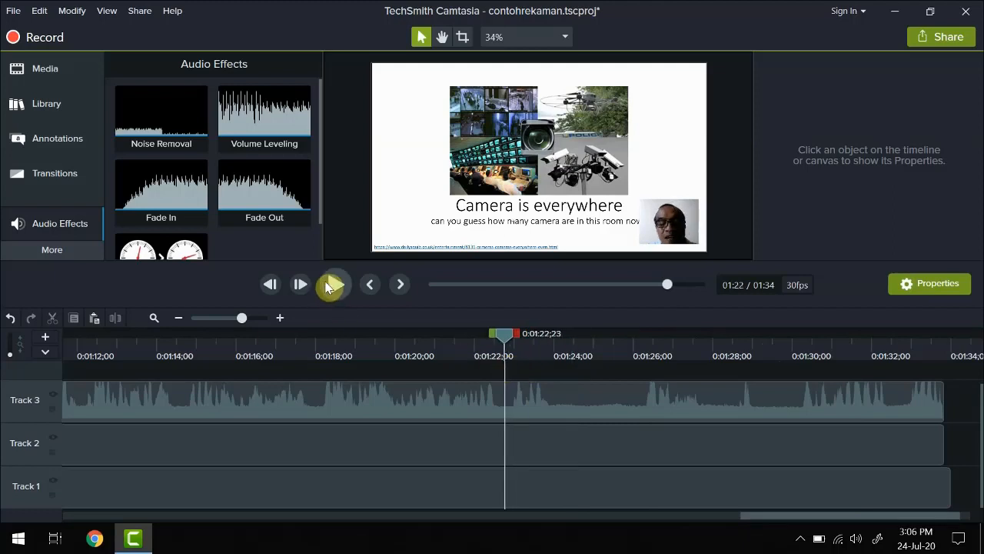
pyautogui.click(331, 285)
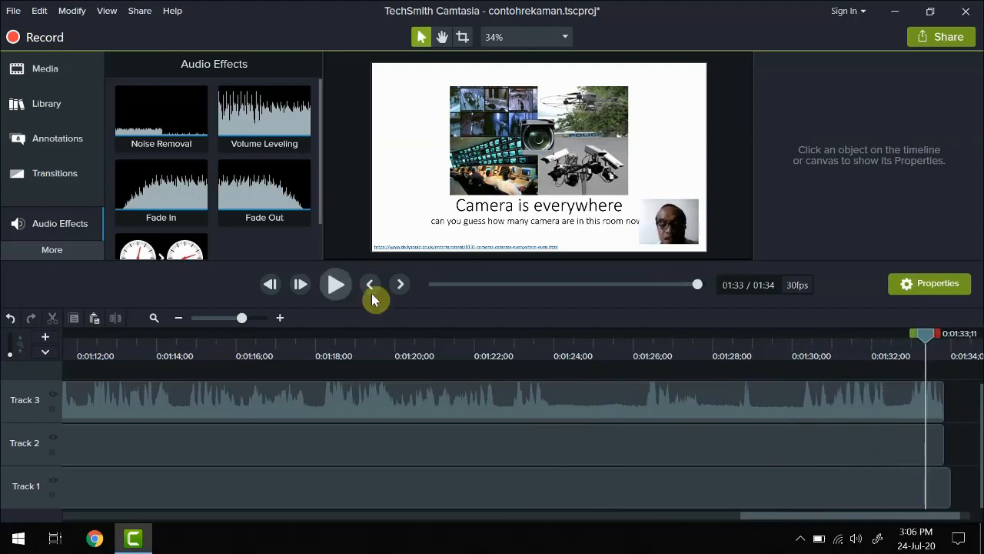
# Step: Split the audio, camera and screen clips on all three tracks at 0:01:24;04, where the speech ends
pyautogui.click(569, 362)
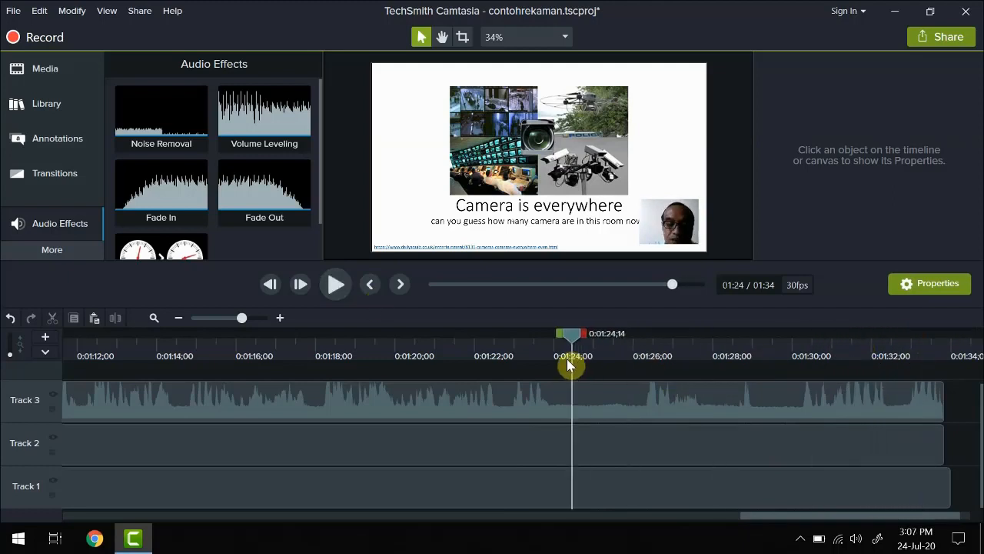
pyautogui.moveTo(569, 363)
pyautogui.mouseDown()
pyautogui.moveTo(637, 360)
pyautogui.moveTo(556, 357)
pyautogui.mouseUp()
pyautogui.click(576, 392)
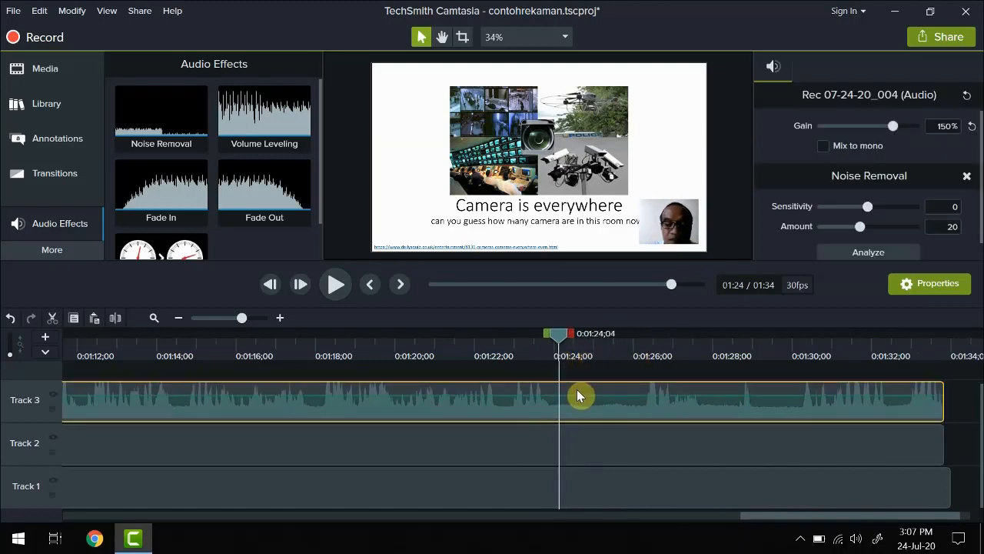
pyautogui.keyDown('ctrl'); pyautogui.click(594, 445); pyautogui.keyUp('ctrl')
pyautogui.keyDown('ctrl'); pyautogui.click(589, 479); pyautogui.keyUp('ctrl')
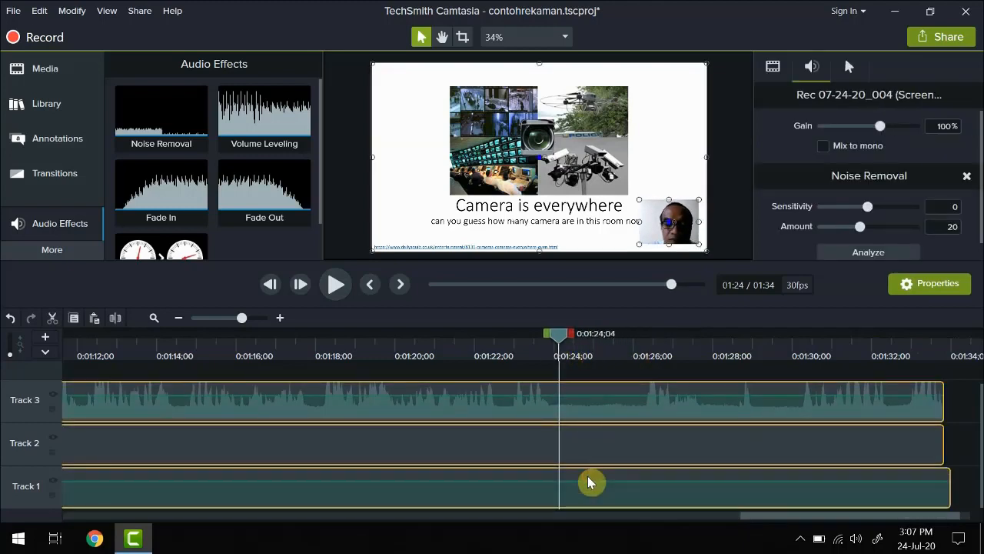
pyautogui.click(116, 317)
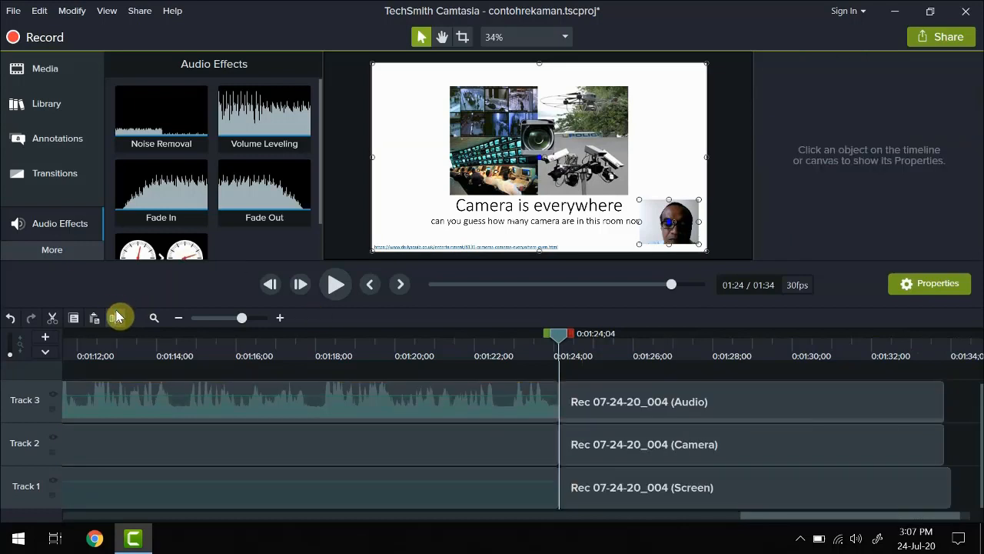
# Step: Select the trailing audio and camera clips that follow the split at 0:01:24;04
pyautogui.click(617, 401)
pyautogui.keyDown('ctrl'); pyautogui.click(622, 441); pyautogui.keyUp('ctrl')
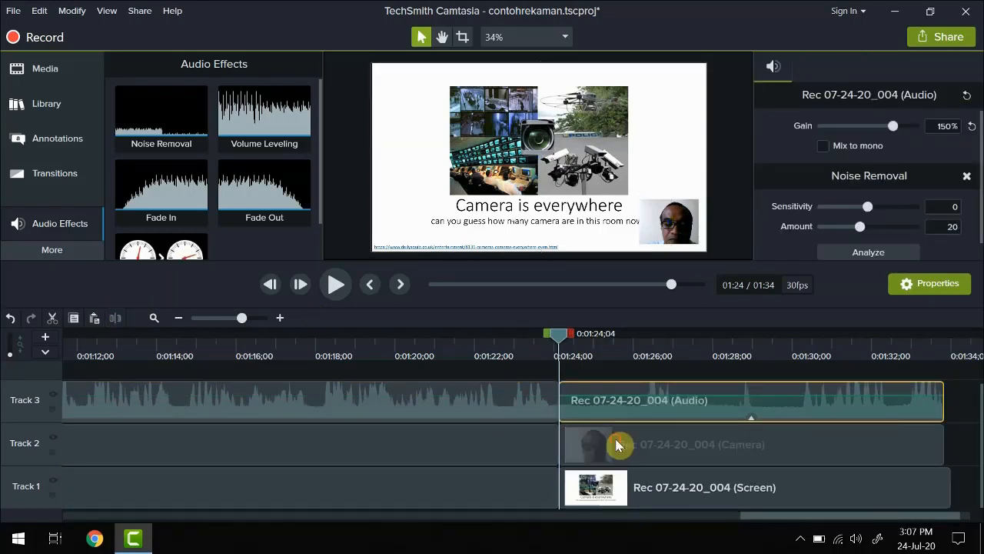
# Step: Delete the audio, camera and screen segments of Rec 07-24-20_004 that follow 0:01:24;04
pyautogui.keyDown('ctrl'); pyautogui.click(620, 492); pyautogui.keyUp('ctrl')
pyautogui.press('Delete')
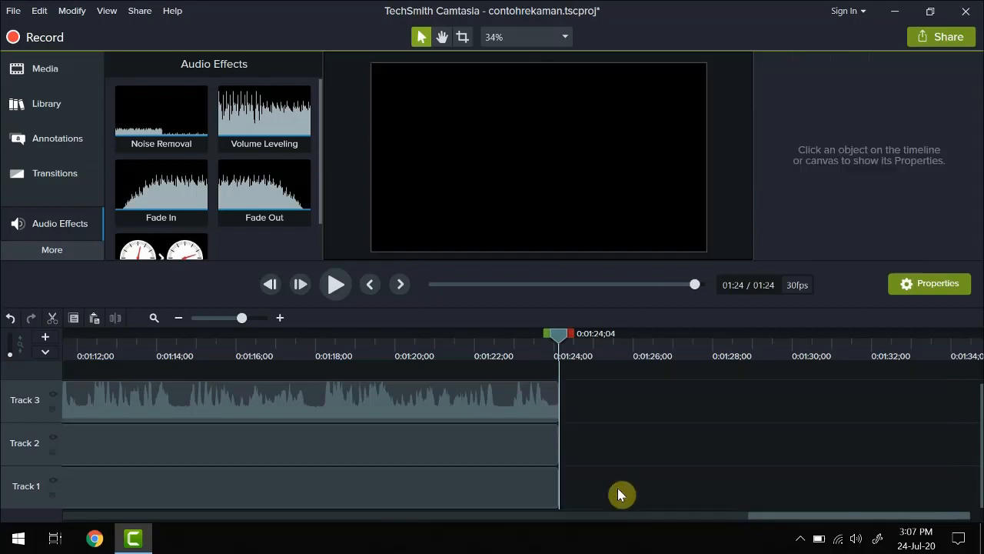
# Step: Place the recording Rec 07-24-20_005 on Track 1 directly after the end of the Rec 07-24-20_004 screen clip
pyautogui.click(179, 318)
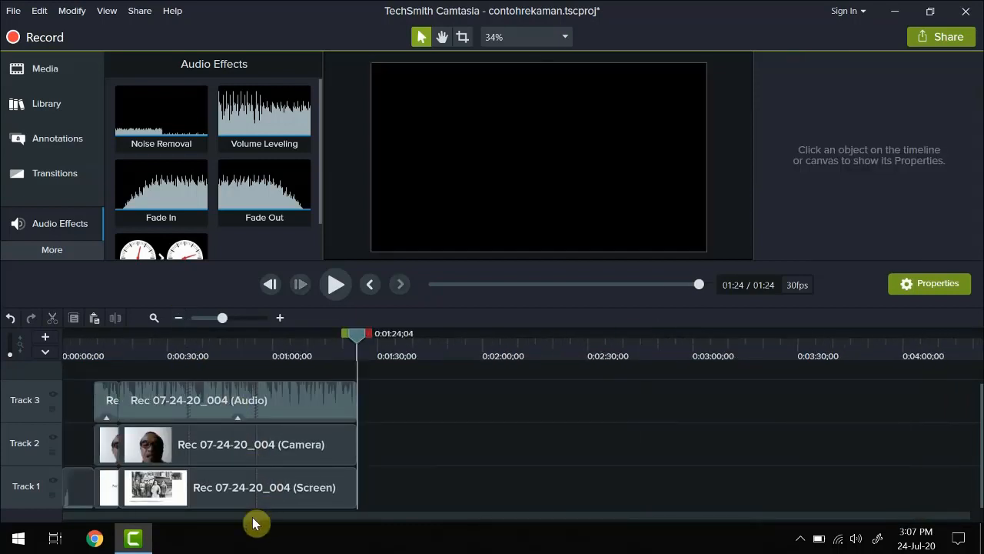
pyautogui.moveTo(355, 339); pyautogui.dragTo(281, 338)
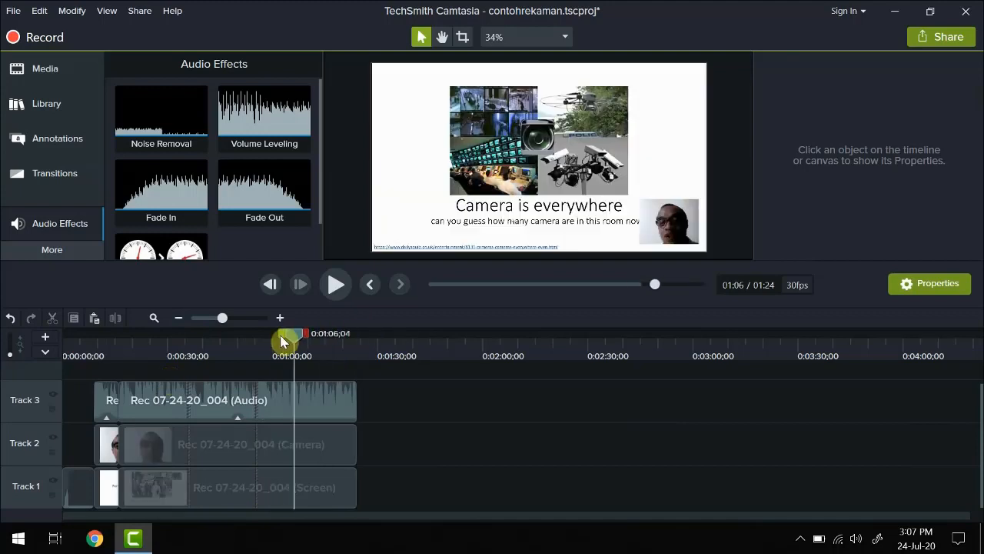
pyautogui.click(46, 75)
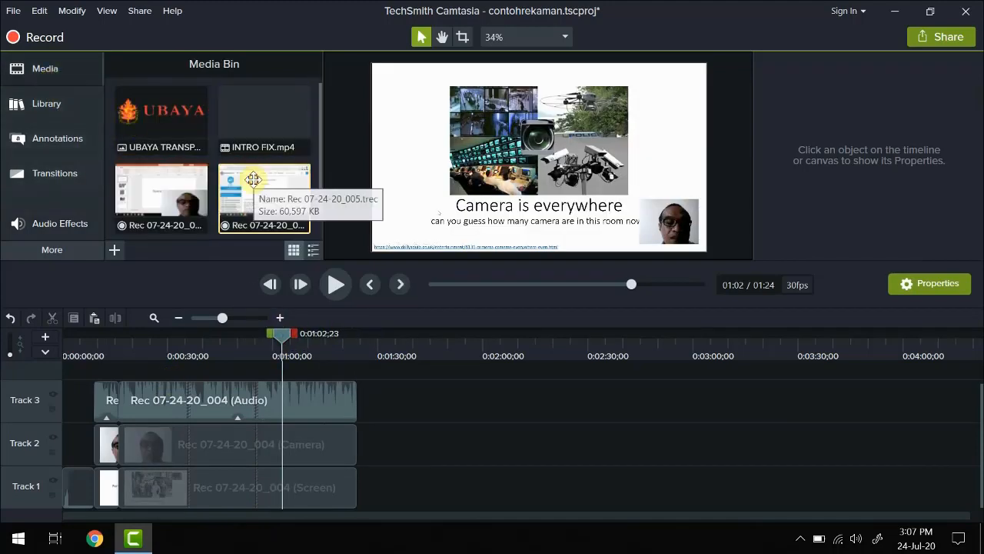
pyautogui.moveTo(249, 192); pyautogui.dragTo(356, 505)
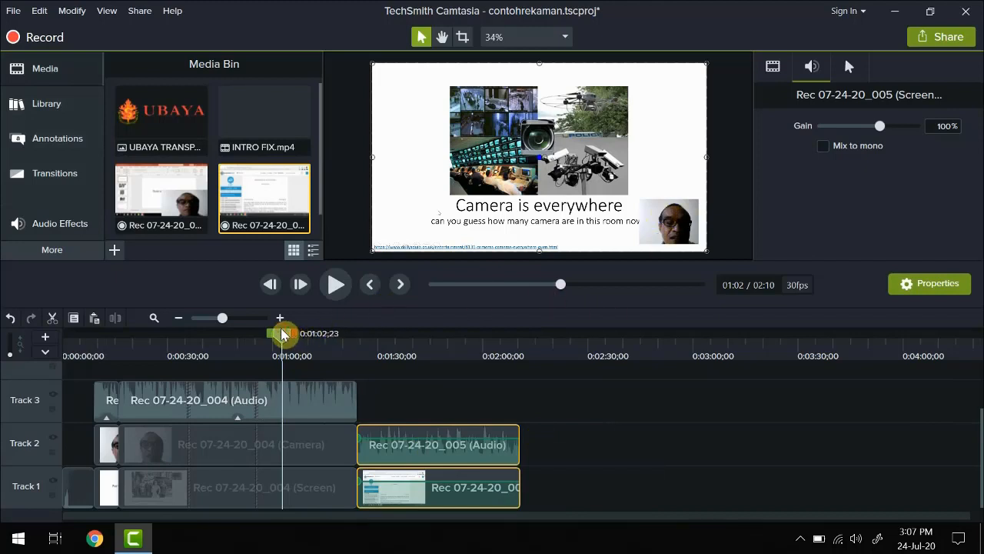
# Step: Play back the opening seconds of the Rec 07-24-20_005 clip to check its sound
pyautogui.moveTo(283, 333); pyautogui.dragTo(412, 335)
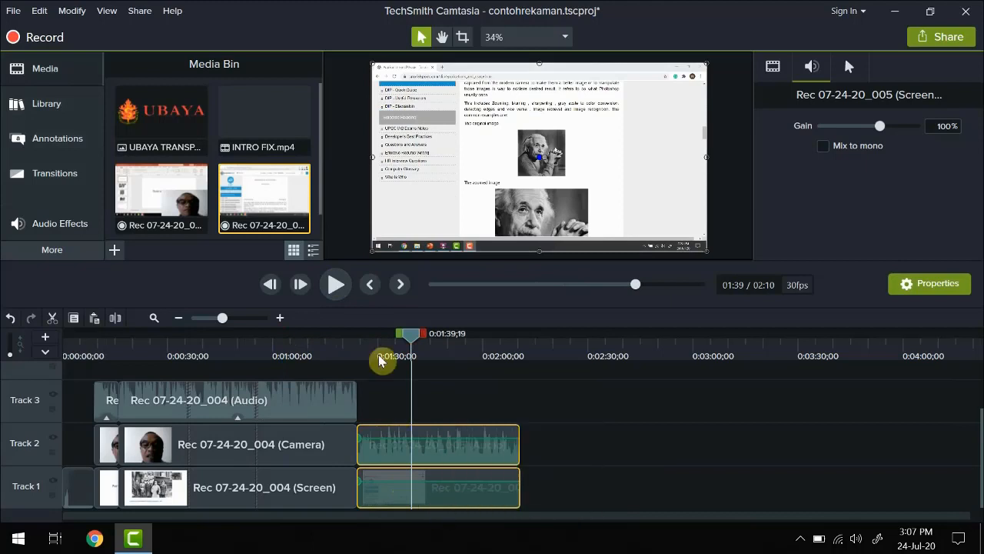
pyautogui.moveTo(382, 343); pyautogui.dragTo(367, 336)
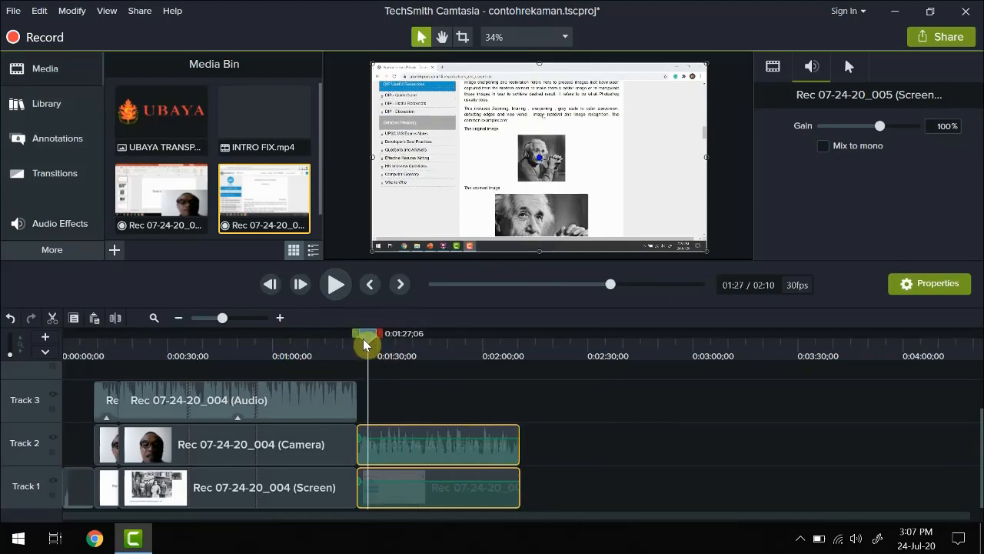
pyautogui.click(336, 286)
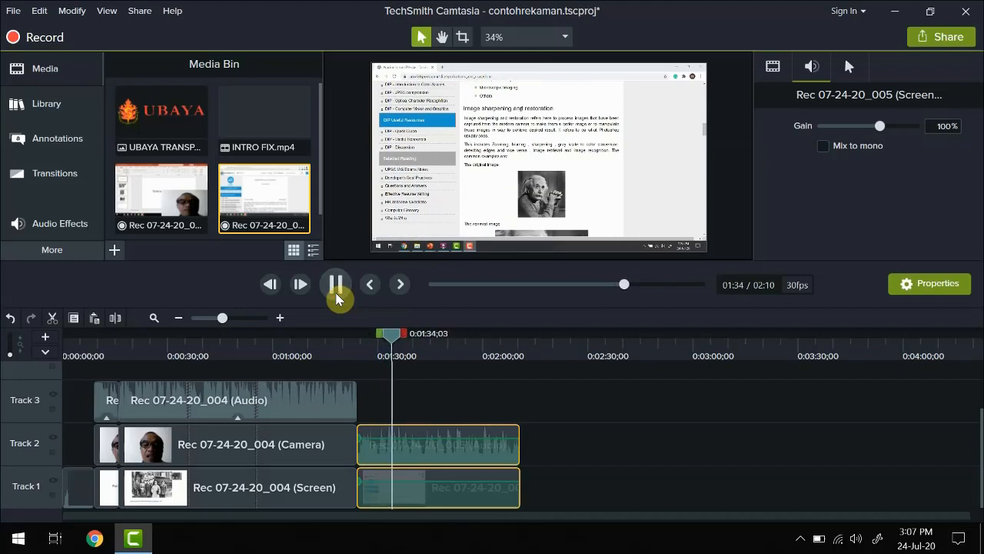
pyautogui.click(337, 294)
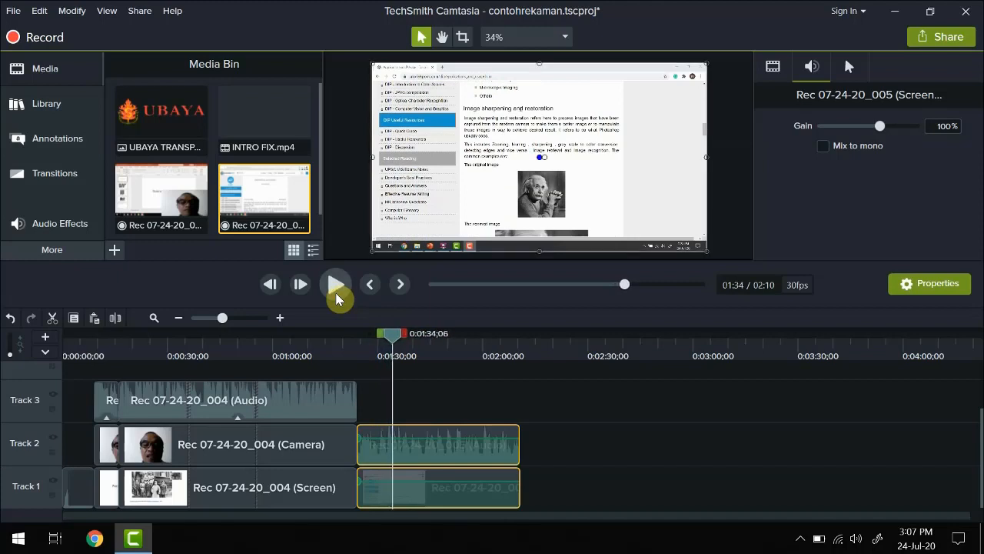
# Step: Apply the Noise Removal effect to the Rec 07-24-20_005 audio clip on Track 2
pyautogui.click(449, 405)
pyautogui.click(419, 454)
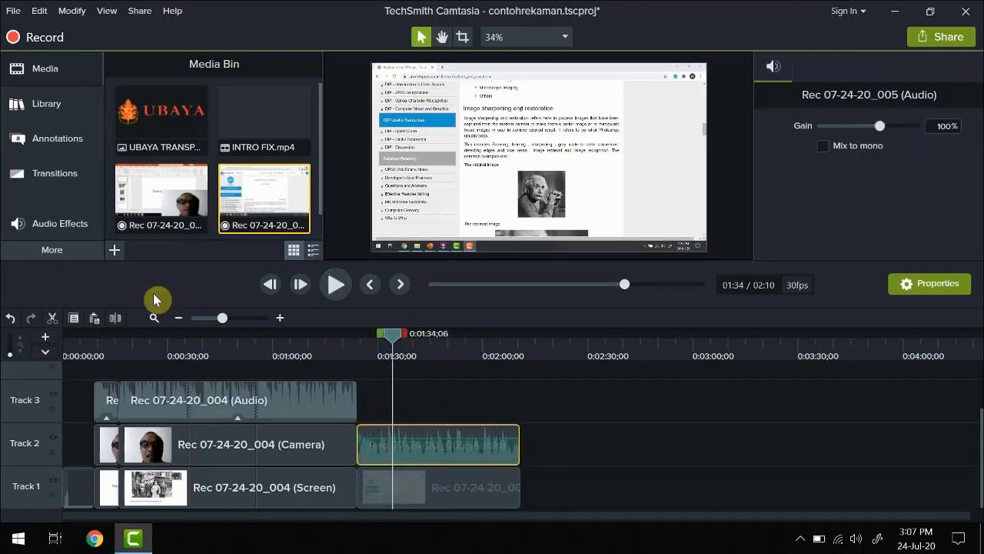
pyautogui.click(61, 231)
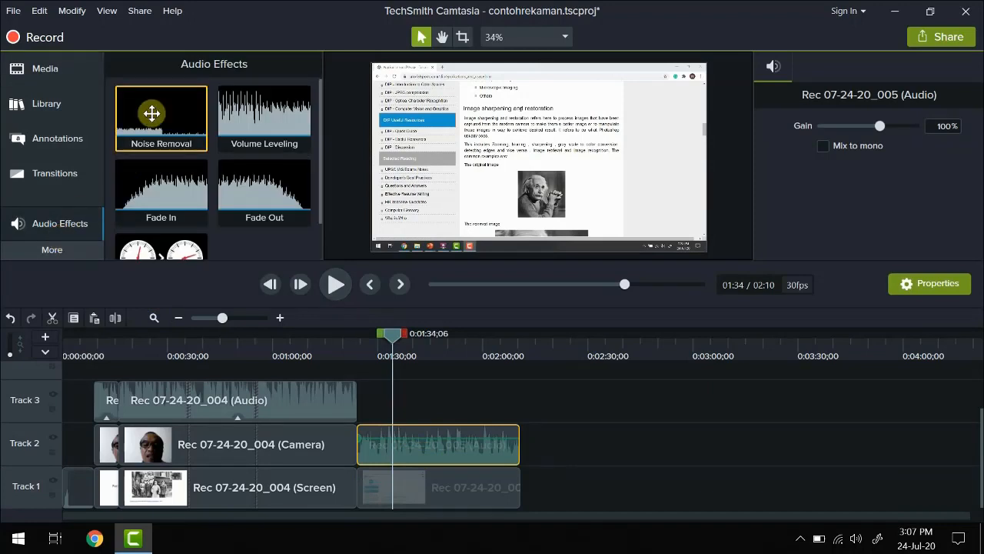
pyautogui.moveTo(152, 113); pyautogui.dragTo(435, 442)
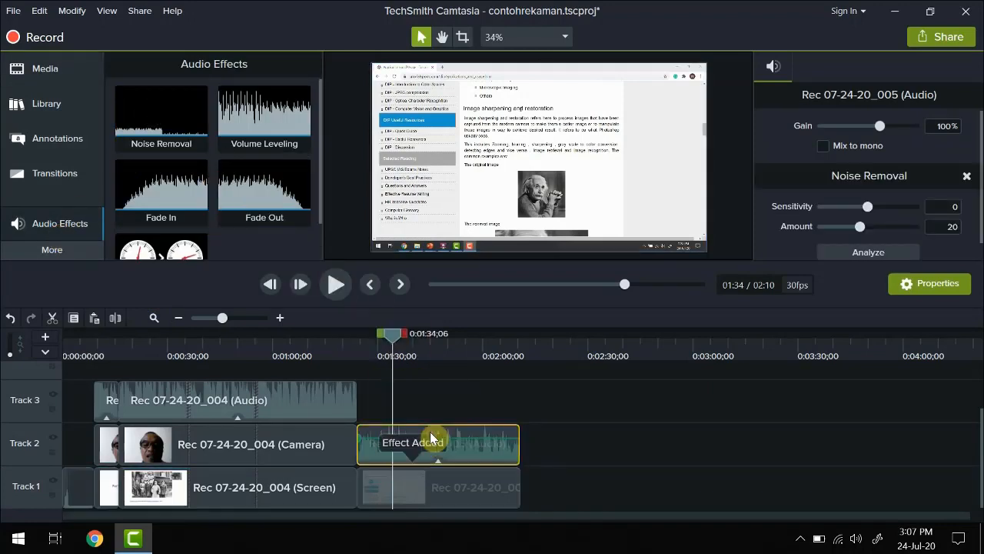
# Step: Listen to the Rec 07-24-20_005 audio from about 0:01:29 and set its gain to 120%
pyautogui.moveTo(393, 341); pyautogui.dragTo(376, 341)
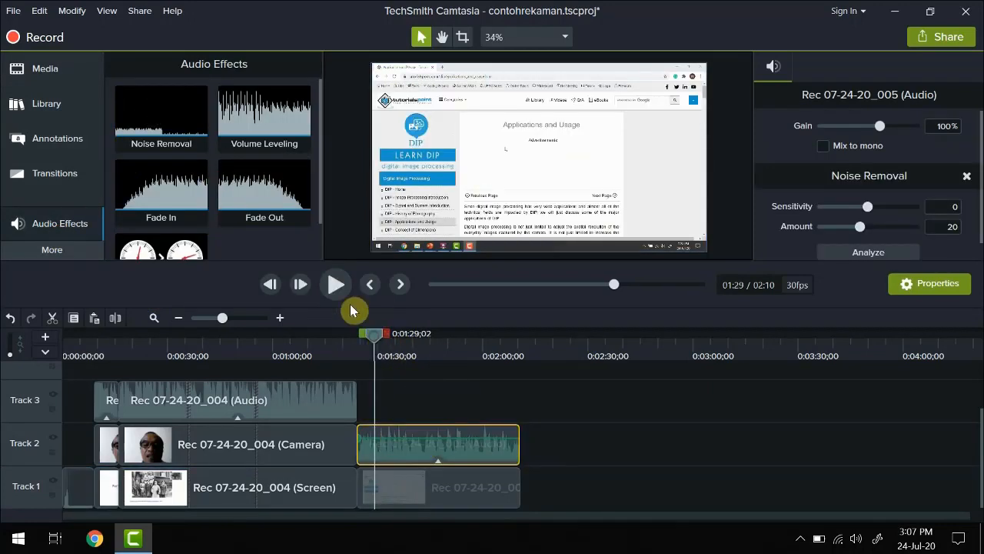
pyautogui.click(336, 286)
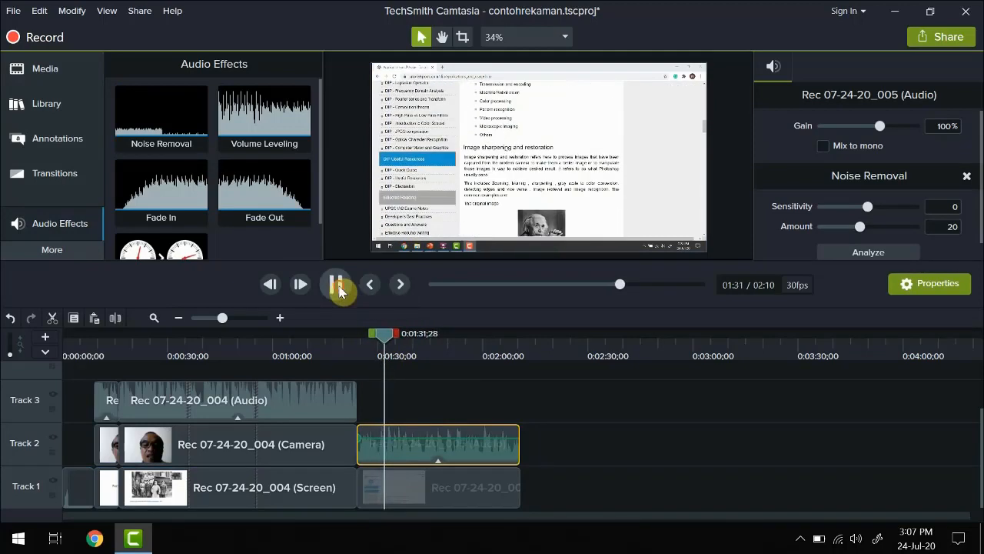
pyautogui.click(338, 285)
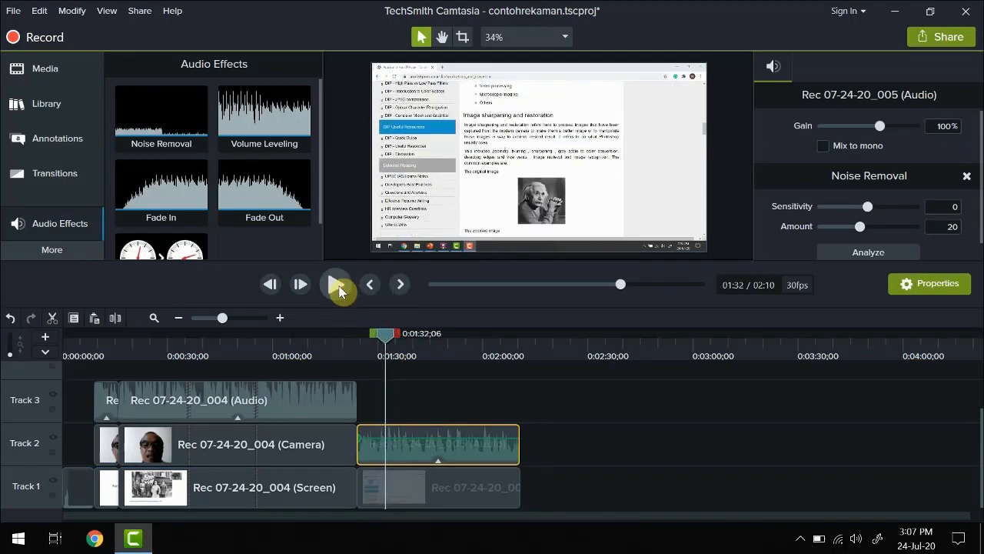
pyautogui.click(945, 127)
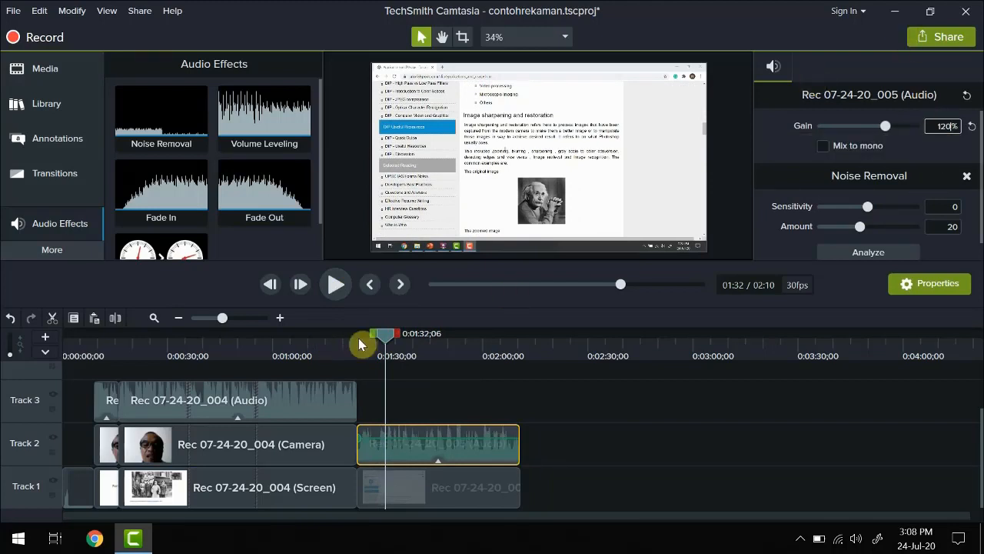
pyautogui.click(334, 339)
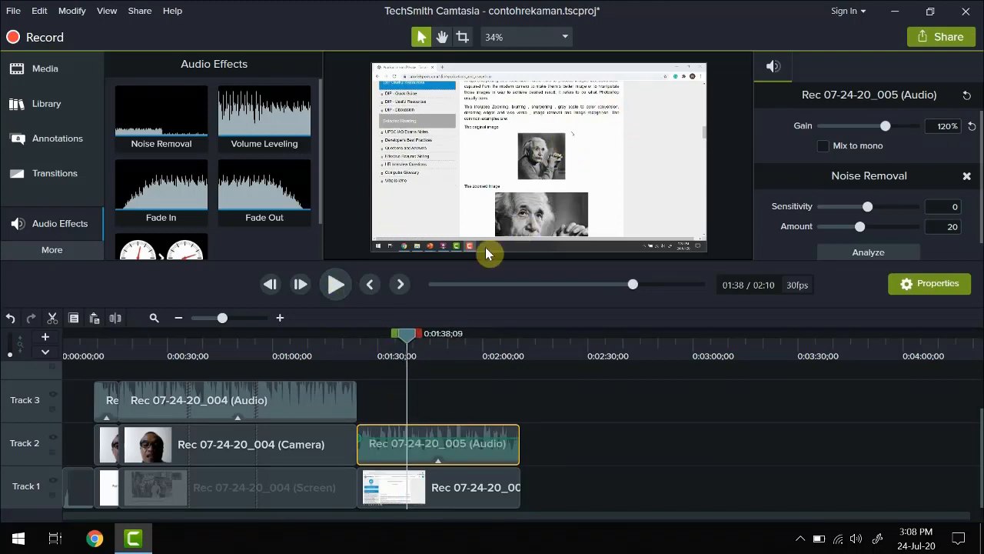
# Step: Add a Cursor Highlight to the Rec 07-24-20_005 screen clip with size 30 and opacity 50%
pyautogui.click(63, 255)
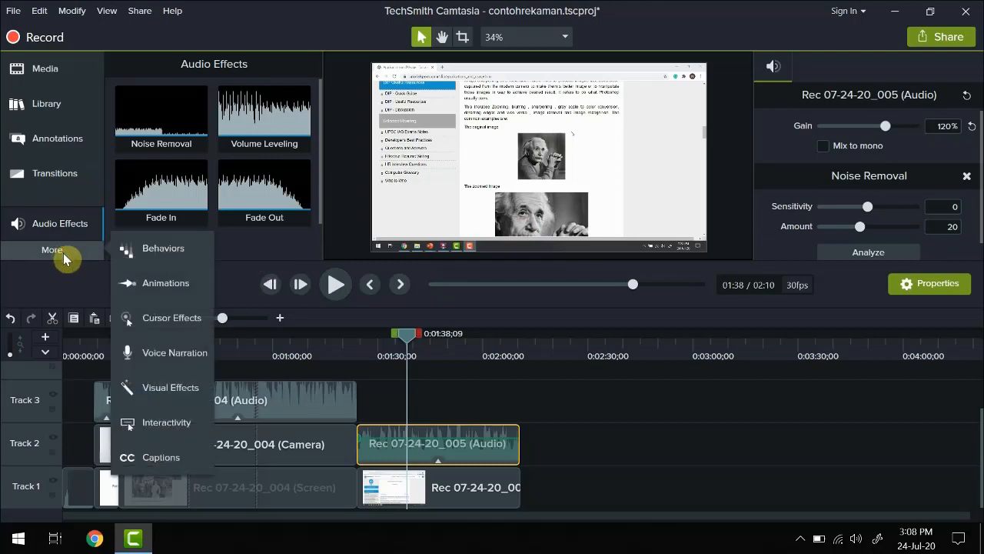
pyautogui.click(146, 320)
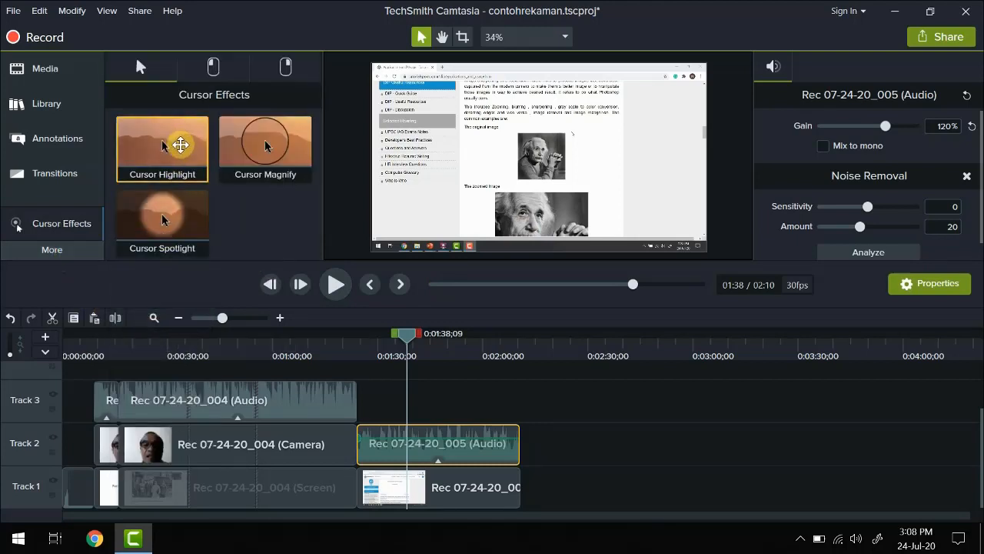
pyautogui.moveTo(179, 145); pyautogui.dragTo(402, 483)
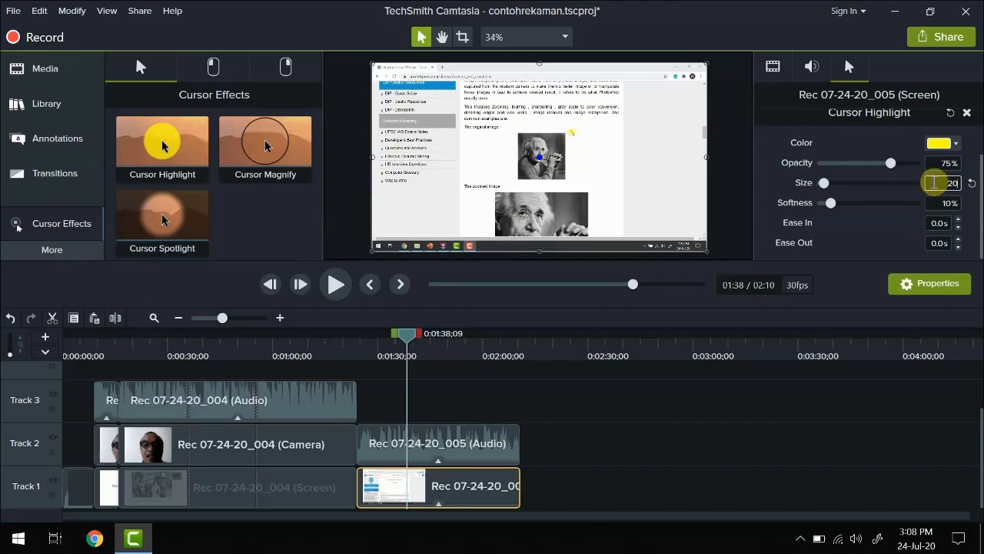
pyautogui.write('30')
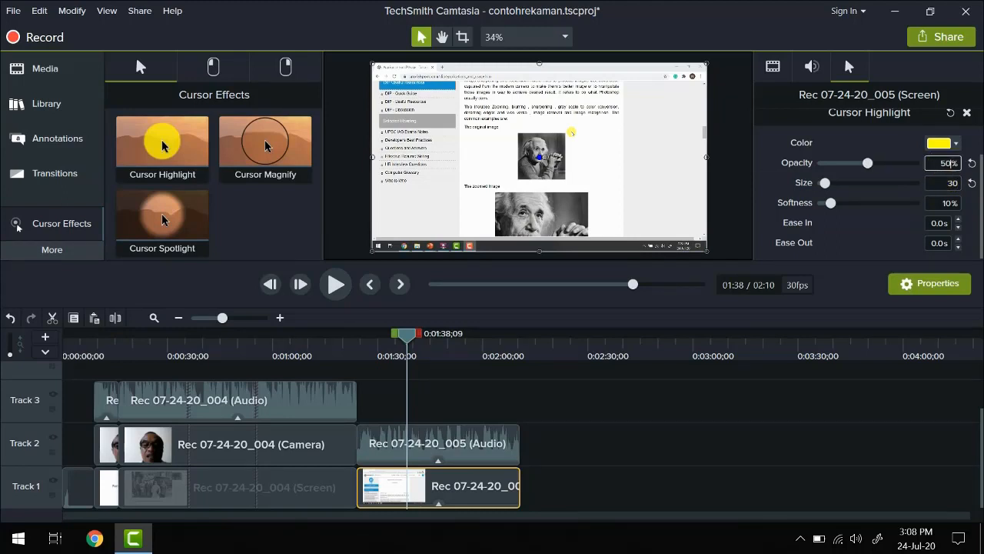
# Step: Play the Rec 07-24-20_005 clip from 0:01:38 to about 0:01:55 to examine the cursor highlight
pyautogui.click(336, 286)
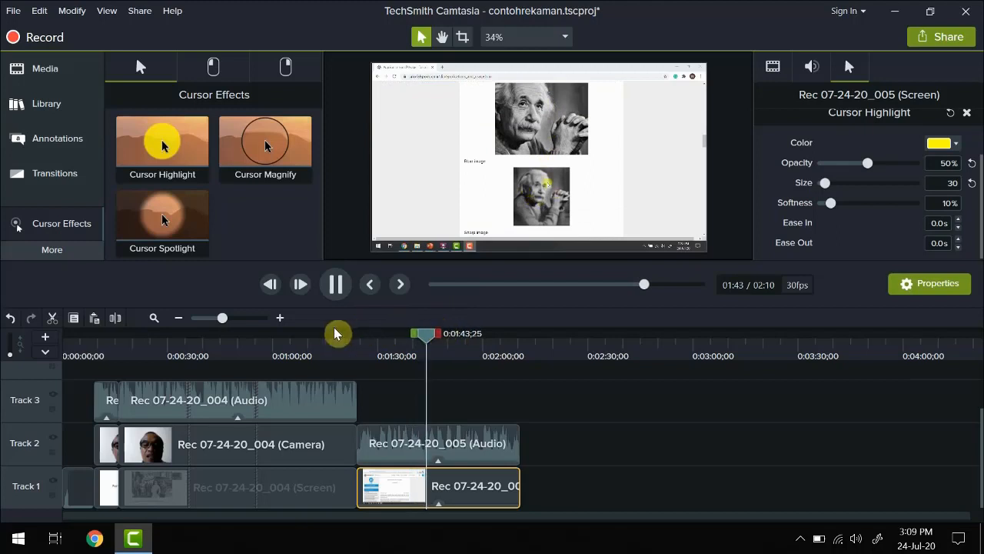
pyautogui.click(336, 286)
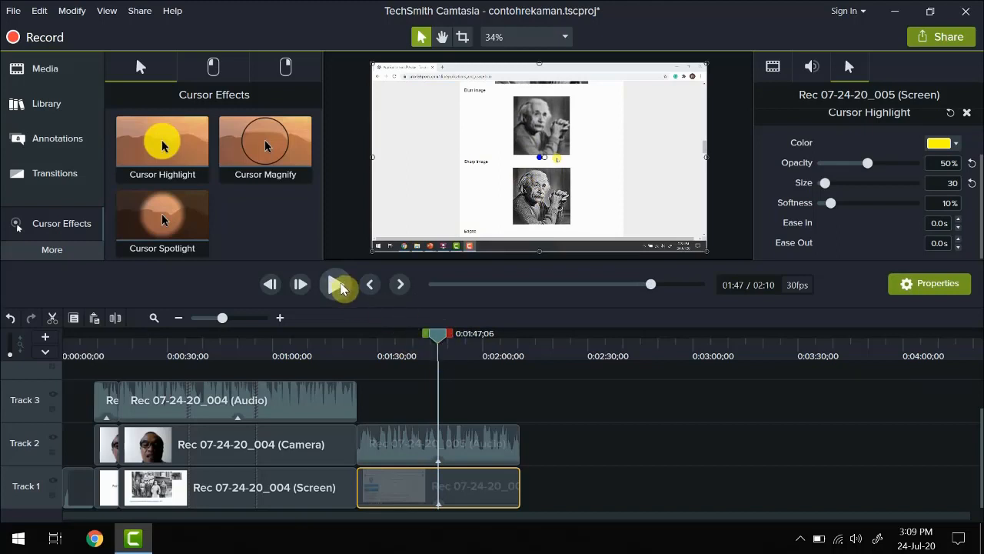
pyautogui.click(339, 289)
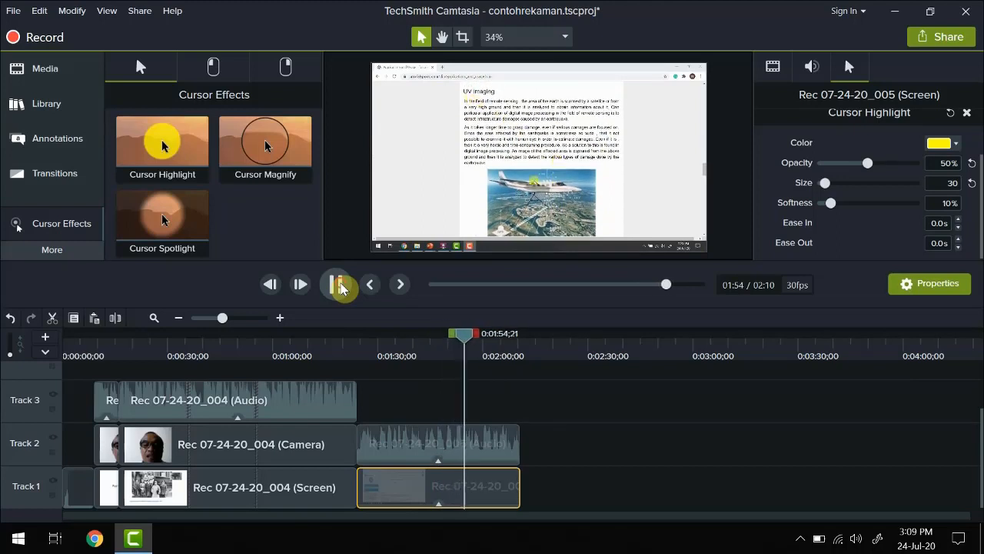
pyautogui.click(341, 288)
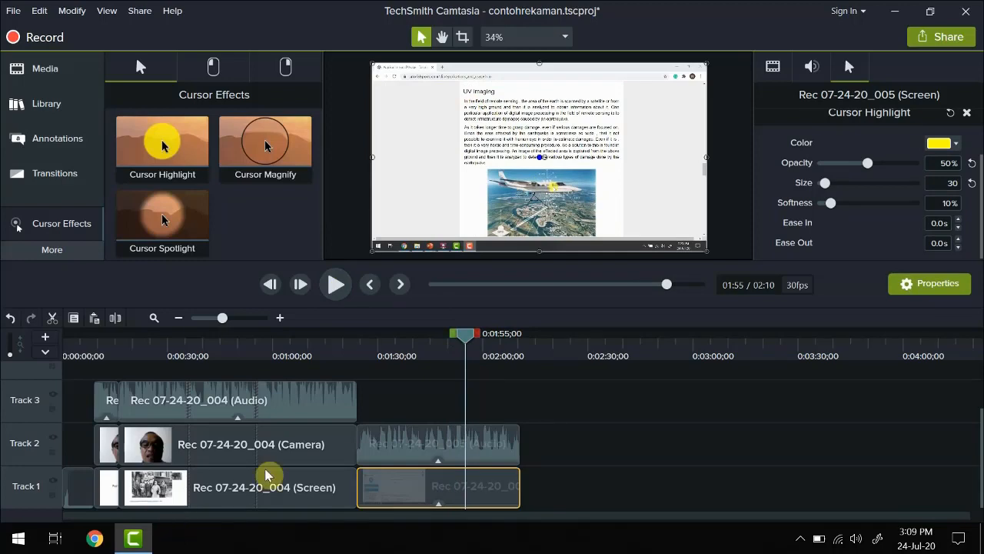
# Step: Add a Zoom-n-Pan animation at 0:00:37;18 that zooms in on the cat picture of the halftone photograph slide at 437%
pyautogui.moveTo(471, 342); pyautogui.dragTo(163, 413)
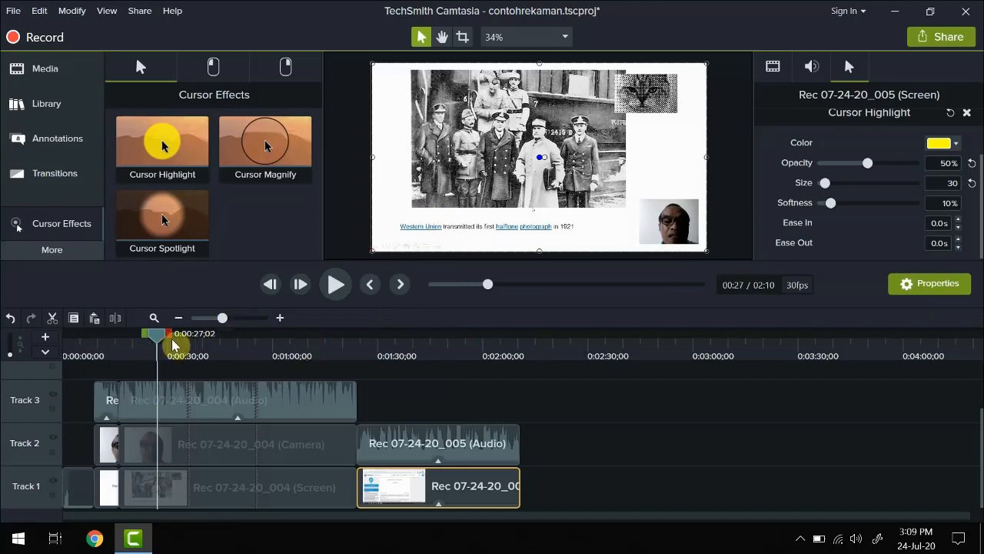
pyautogui.moveTo(162, 339); pyautogui.dragTo(135, 343)
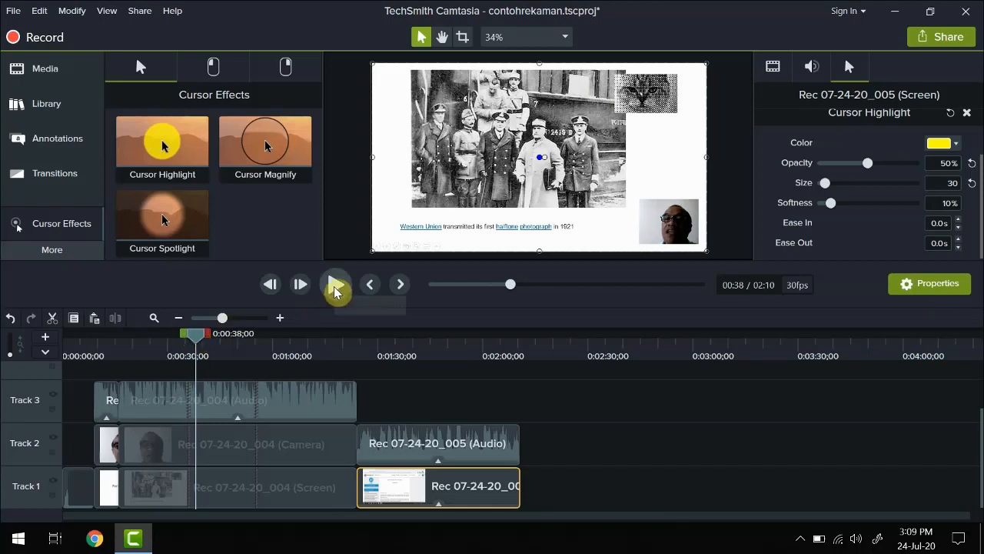
pyautogui.click(280, 318)
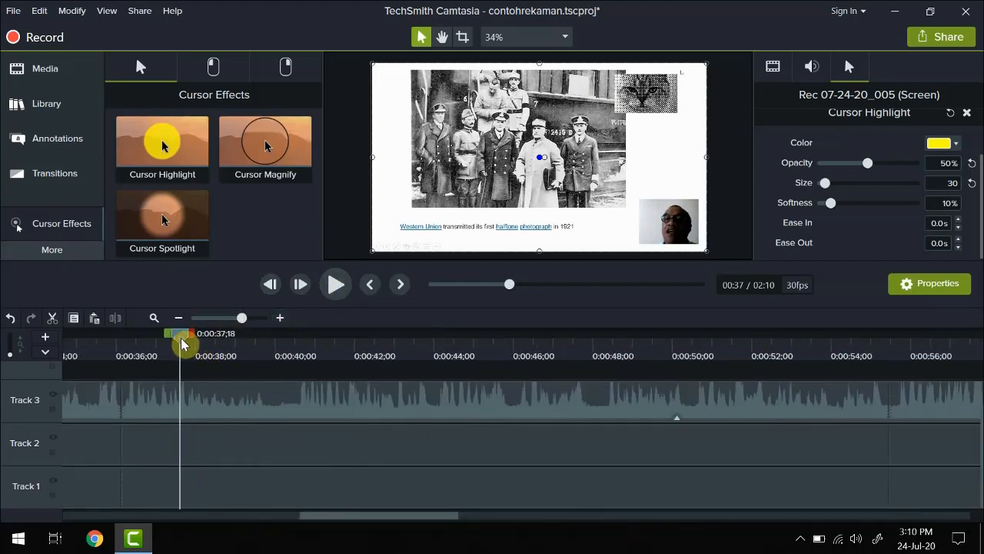
pyautogui.click(336, 285)
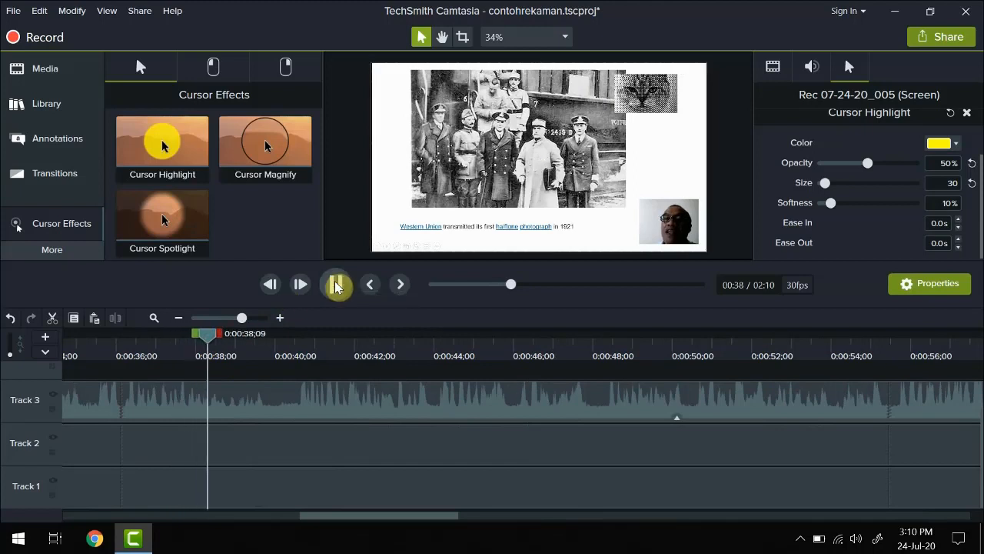
pyautogui.click(336, 285)
pyautogui.moveTo(234, 341); pyautogui.dragTo(180, 340)
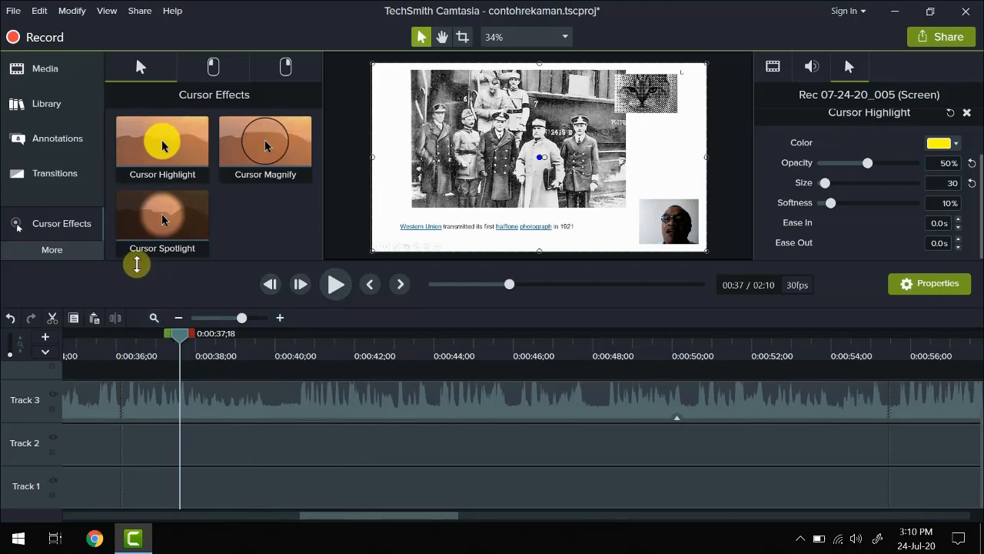
pyautogui.click(54, 250)
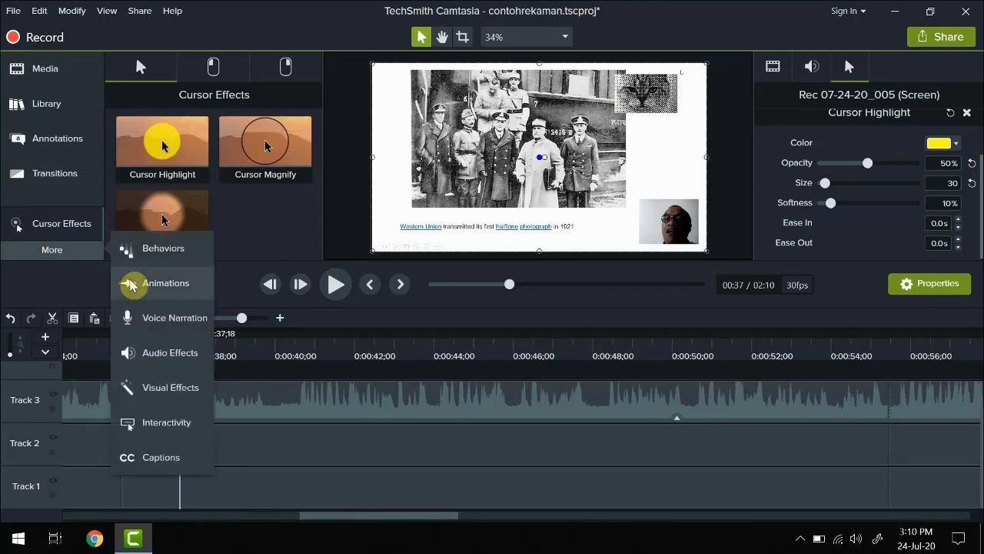
pyautogui.click(133, 282)
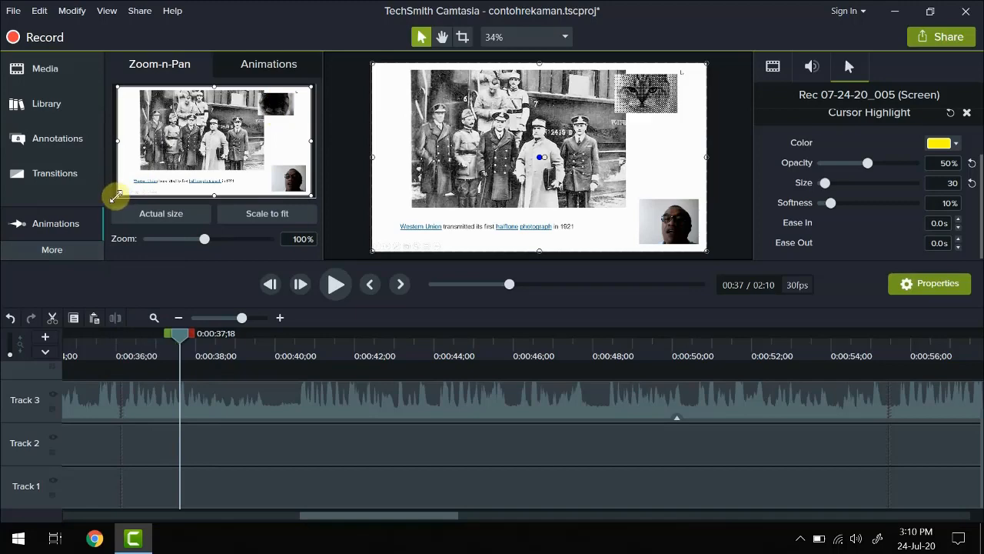
pyautogui.moveTo(115, 197); pyautogui.dragTo(255, 117)
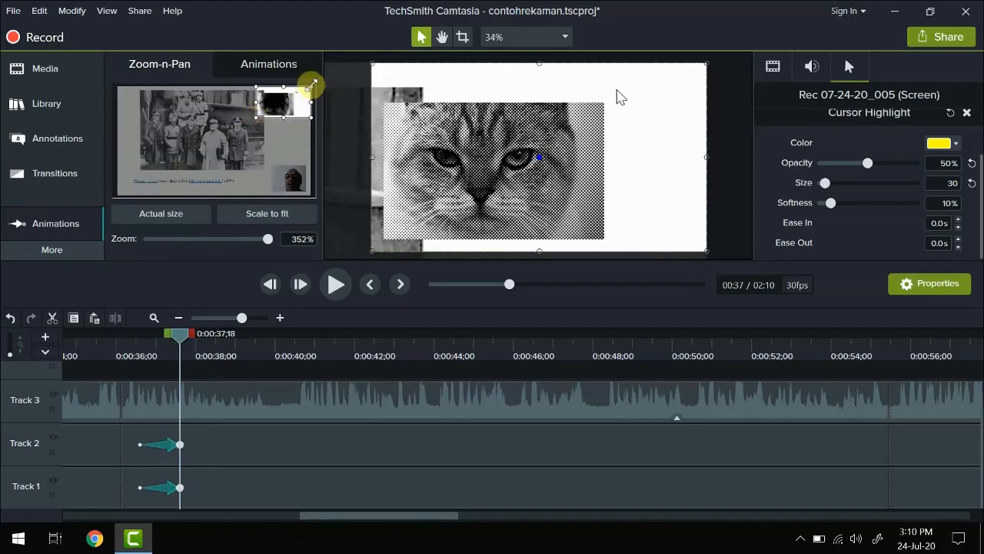
pyautogui.moveTo(312, 83); pyautogui.dragTo(281, 103)
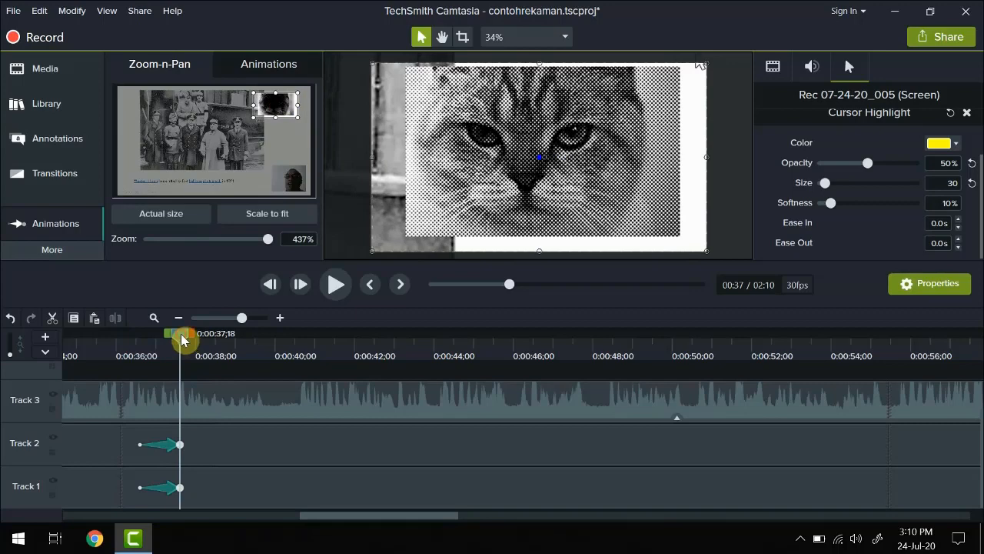
pyautogui.moveTo(183, 335); pyautogui.dragTo(100, 351)
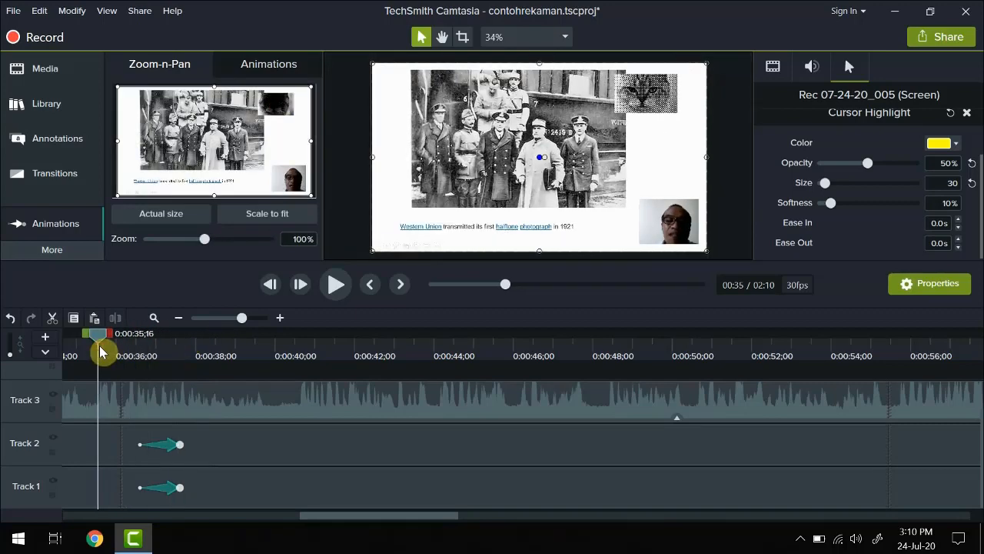
# Step: Play the cat picture zoom, and move its zoom-in animations on Track 1 and Track 2 to end at 0:00:38;22
pyautogui.click(340, 284)
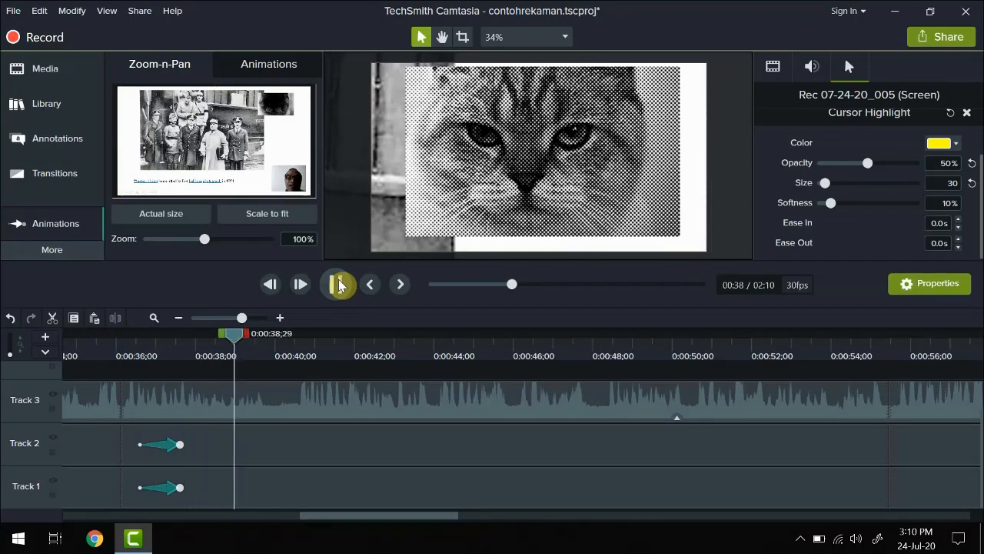
pyautogui.click(339, 284)
pyautogui.moveTo(237, 339); pyautogui.dragTo(224, 361)
pyautogui.click(163, 449)
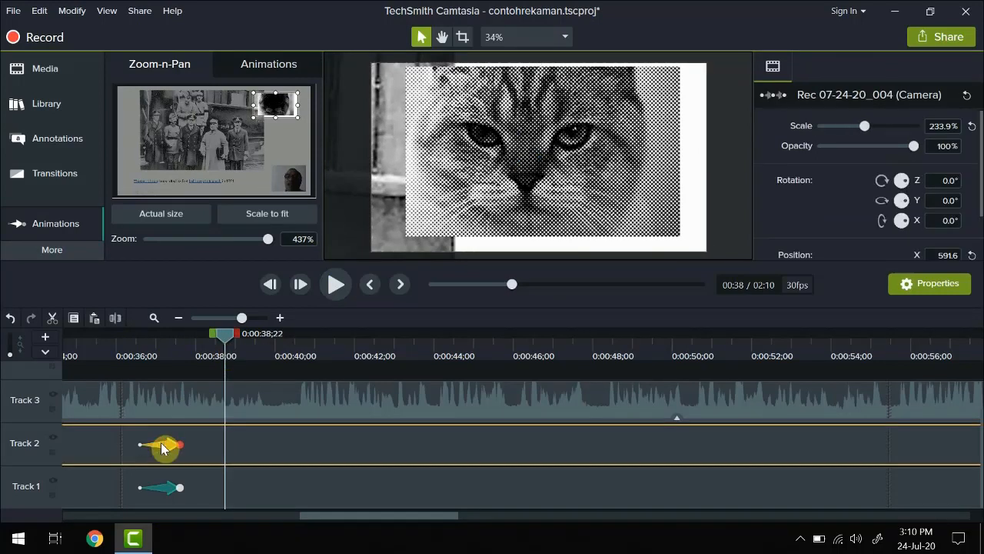
pyautogui.click(160, 487)
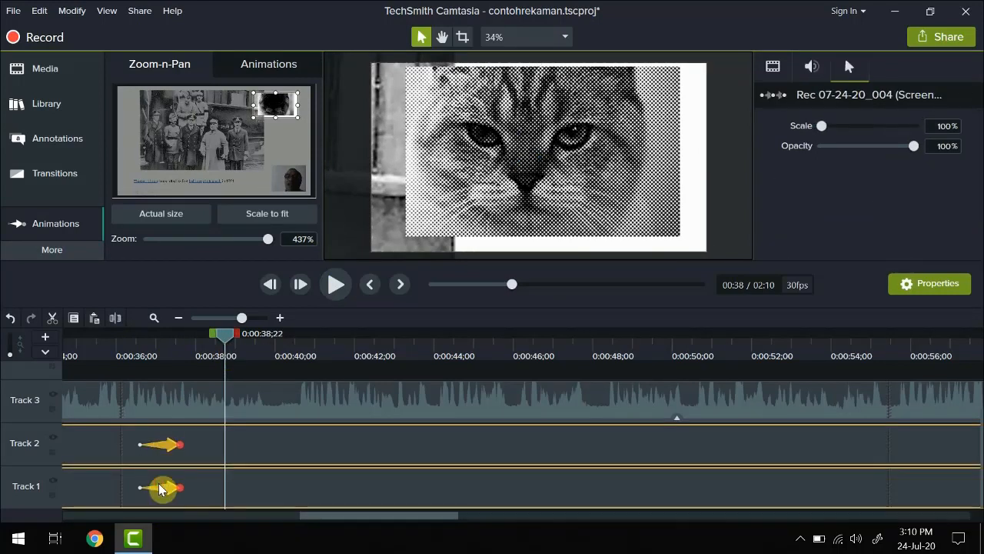
pyautogui.moveTo(161, 488); pyautogui.dragTo(206, 488)
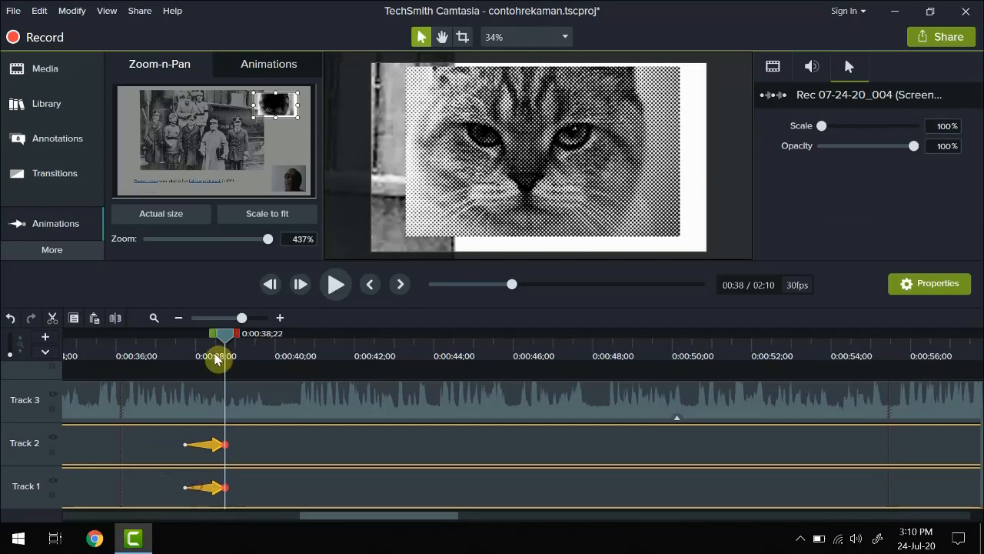
# Step: Add a scale-to-fit Zoom-n-Pan animation at 0:00:39;23 that returns to the full halftone slide, and play it back
pyautogui.click(89, 355)
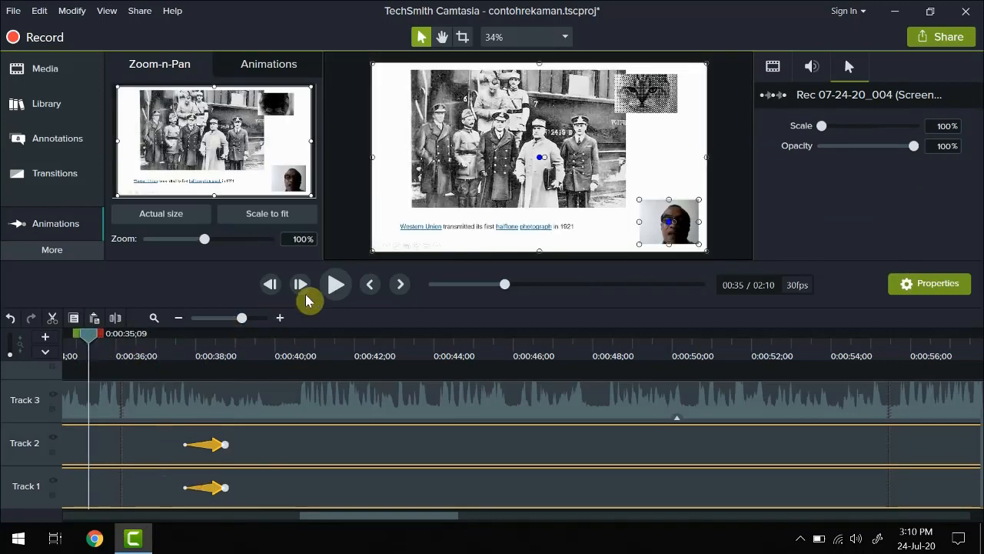
pyautogui.click(335, 285)
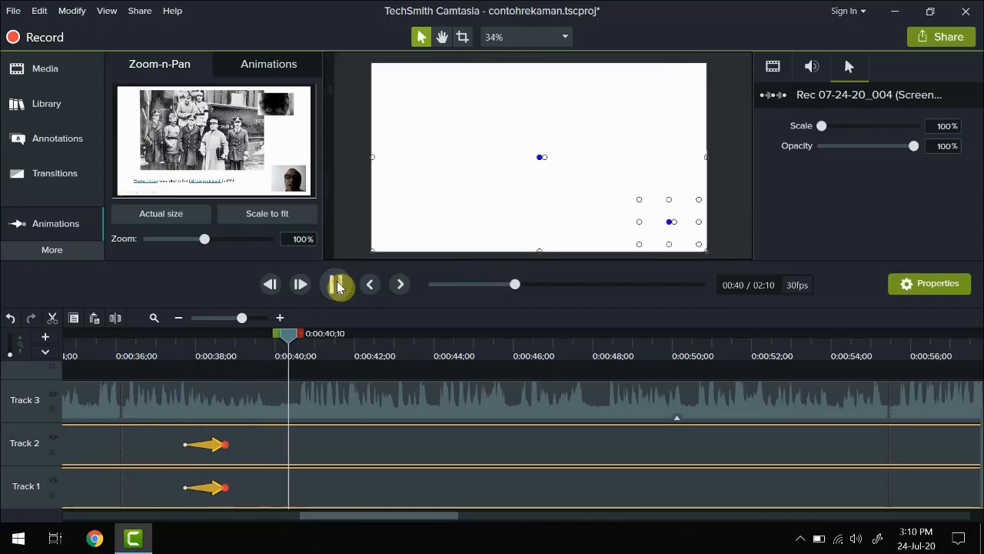
pyautogui.click(338, 286)
pyautogui.click(296, 334)
pyautogui.moveTo(290, 337); pyautogui.dragTo(266, 337)
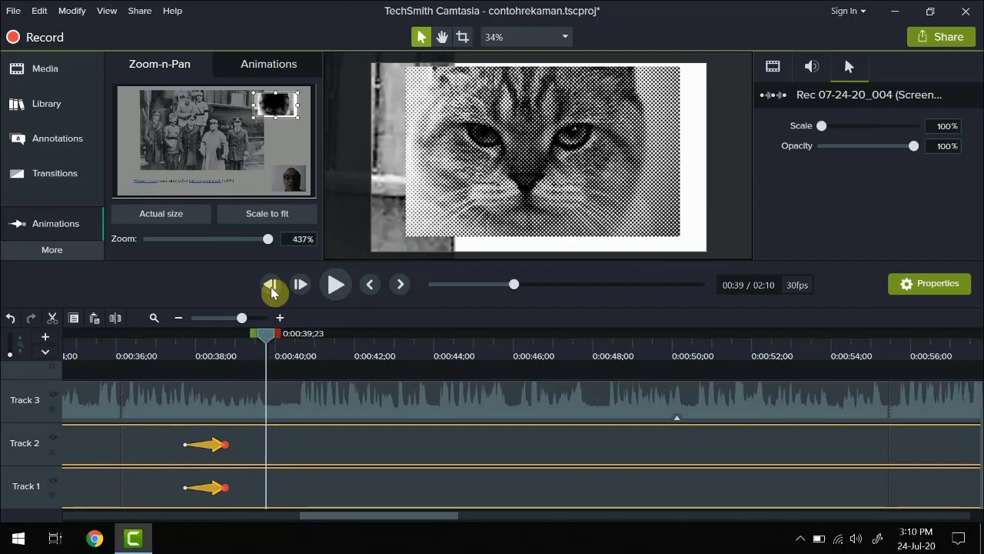
pyautogui.click(272, 219)
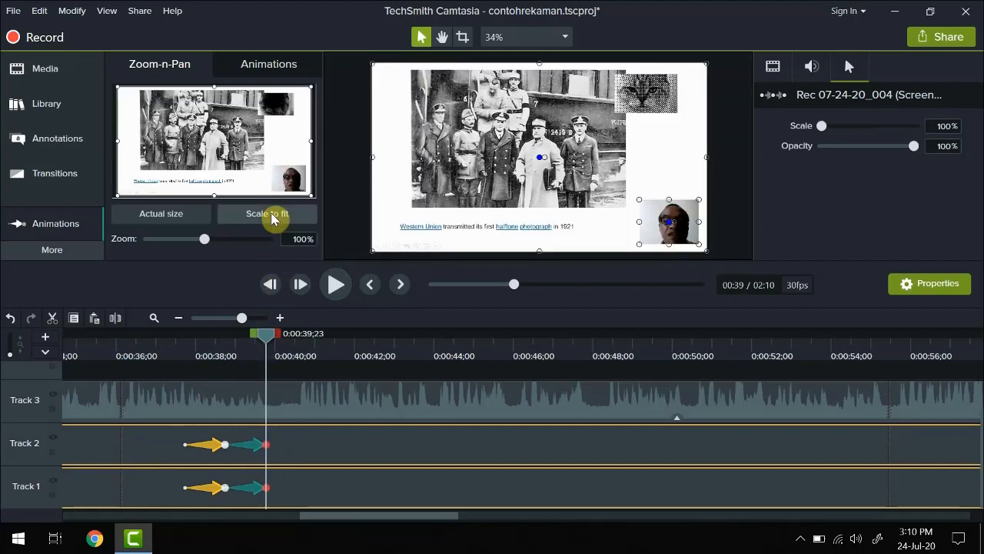
pyautogui.moveTo(271, 338); pyautogui.dragTo(153, 361)
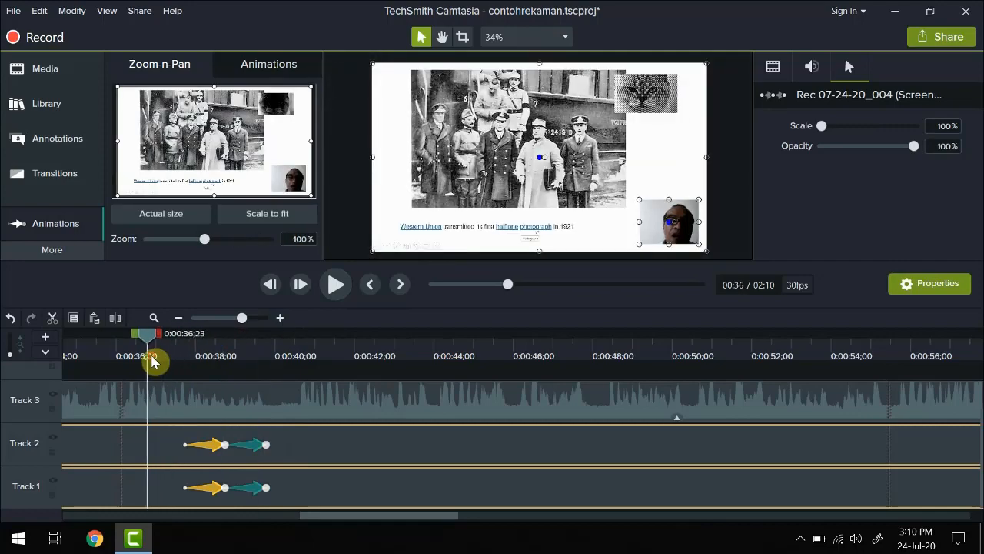
pyautogui.click(330, 286)
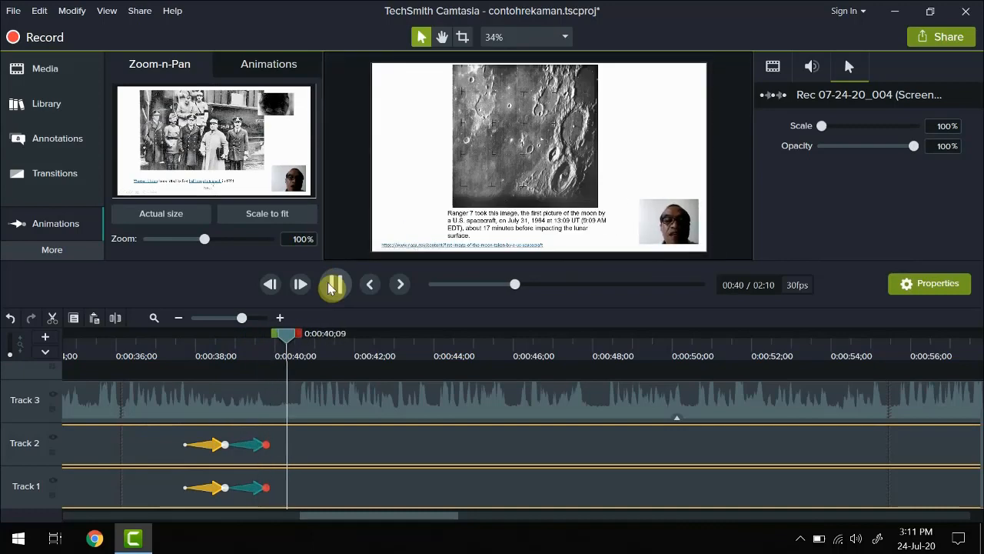
pyautogui.click(332, 286)
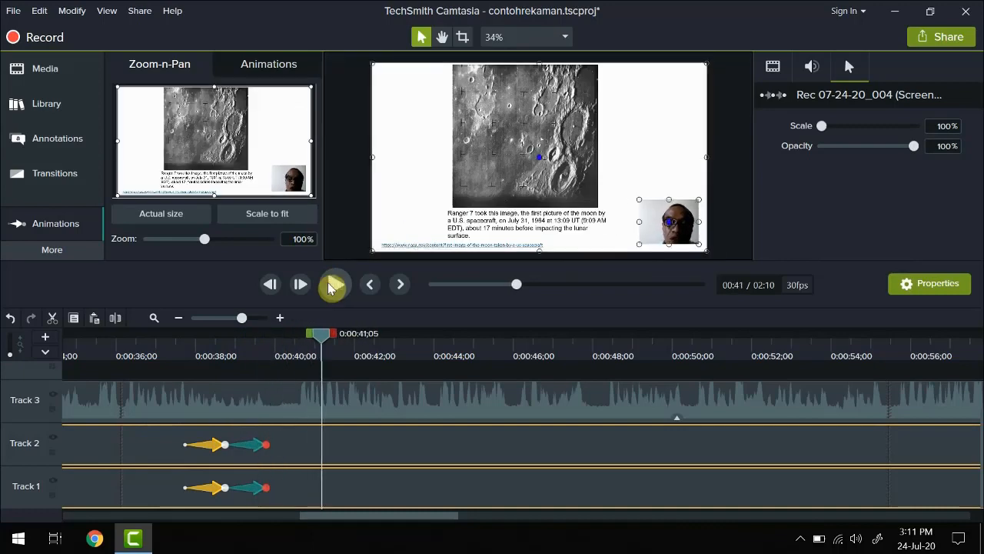
# Step: Shorten the zoom-out animations on Track 1 and Track 2 to about half their length by delaying their start, and play the result
pyautogui.click(223, 444)
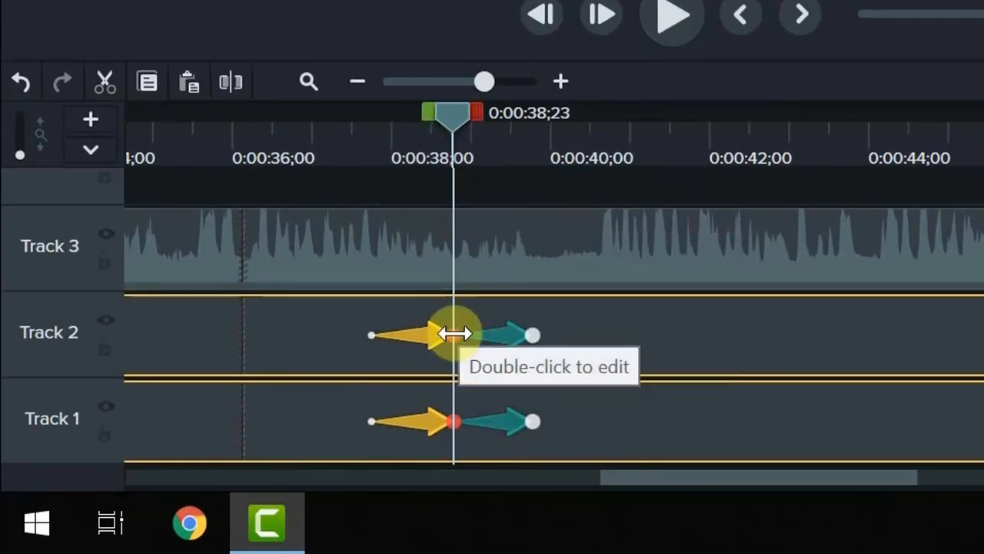
pyautogui.click(484, 338)
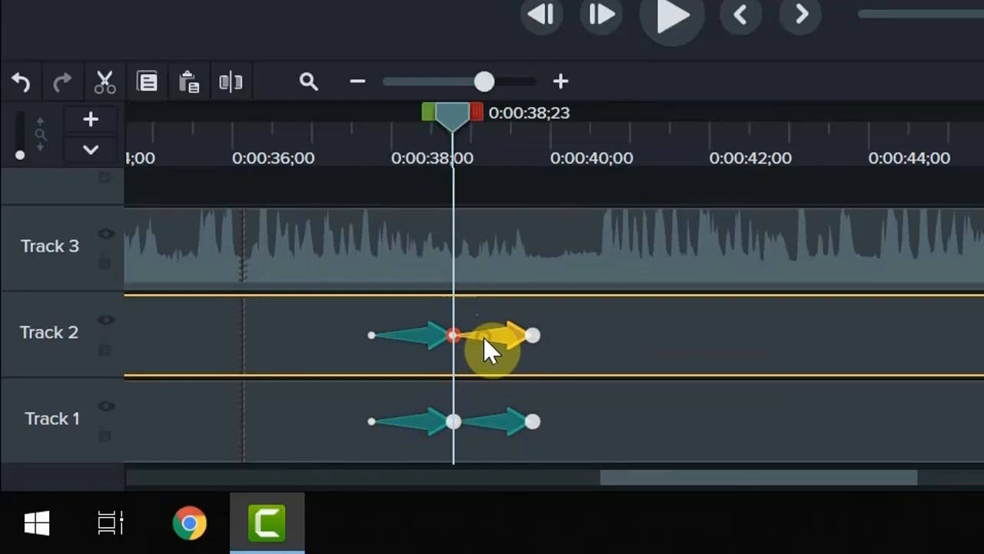
pyautogui.keyDown('ctrl'); pyautogui.click(481, 419); pyautogui.keyUp('ctrl')
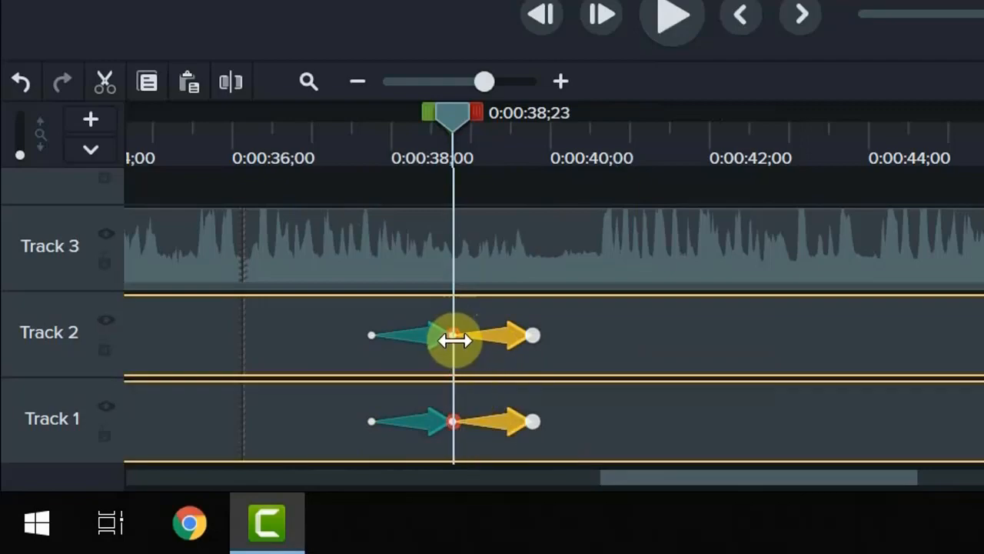
pyautogui.moveTo(452, 339); pyautogui.dragTo(489, 339)
pyautogui.moveTo(441, 115); pyautogui.dragTo(282, 151)
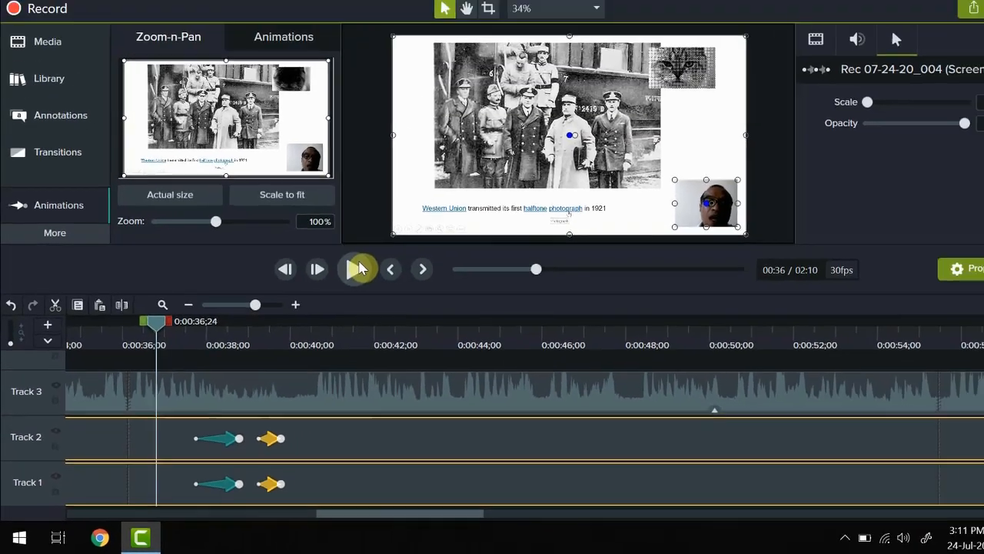
pyautogui.click(359, 267)
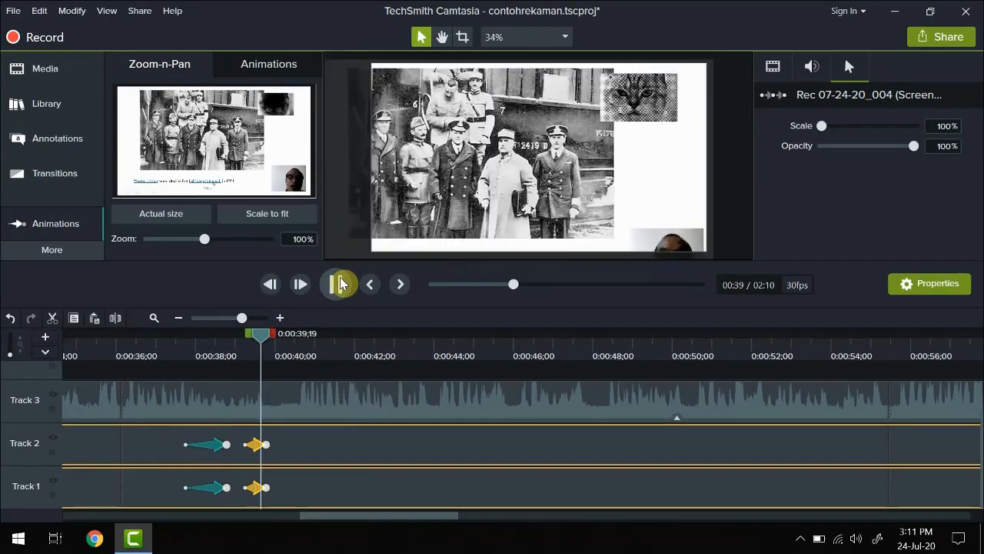
pyautogui.click(341, 284)
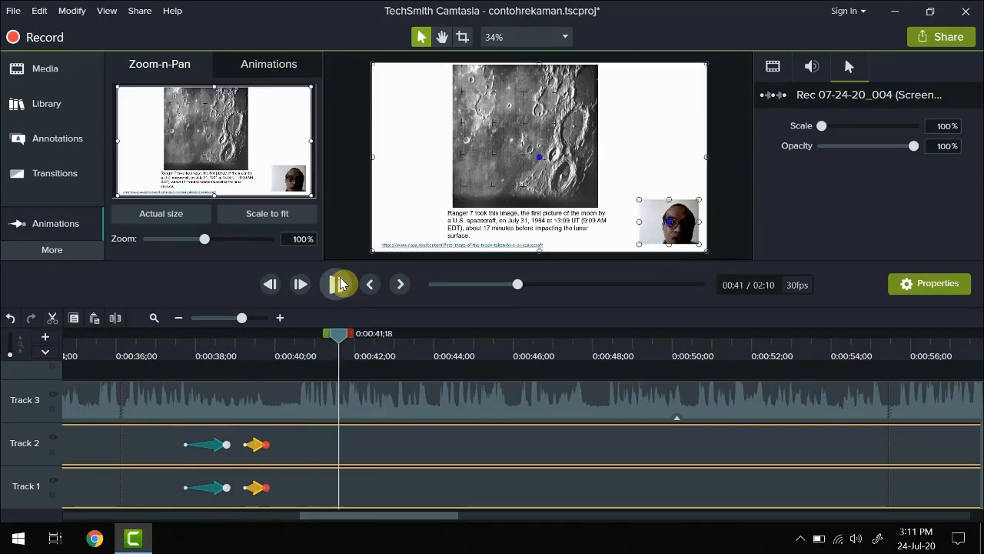
# Step: Move the cat picture's zoom-in animations on Track 1 and Track 2 back to 0:00:37;06 and shorten them by delaying their start
pyautogui.moveTo(332, 341); pyautogui.dragTo(159, 351)
pyautogui.moveTo(263, 223); pyautogui.dragTo(411, 240)
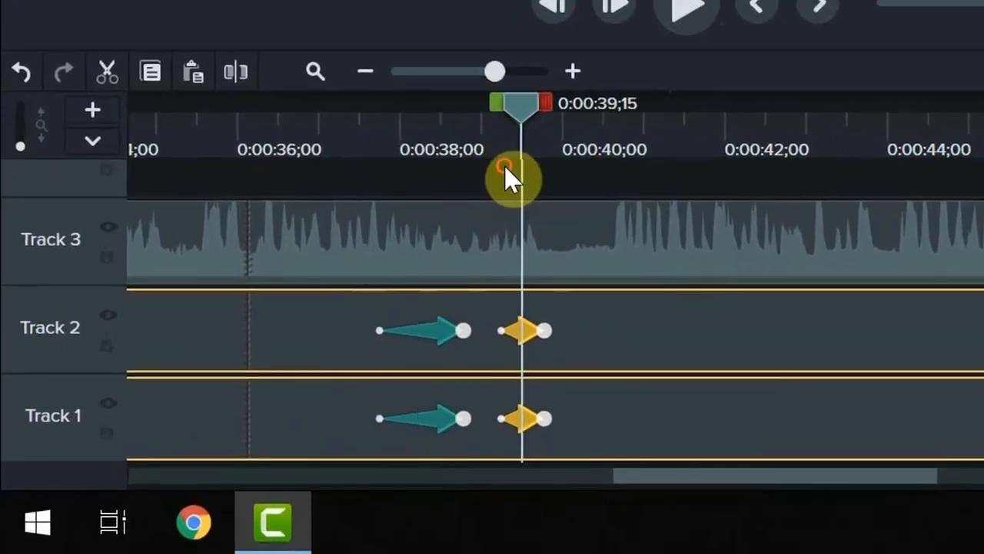
pyautogui.click(355, 379)
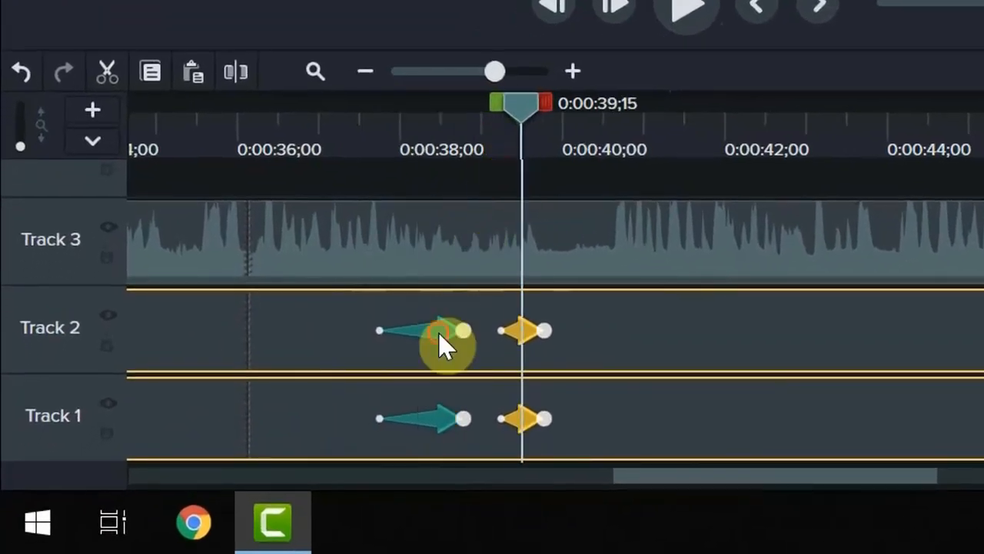
pyautogui.keyDown('ctrl'); pyautogui.click(441, 422); pyautogui.keyUp('ctrl')
pyautogui.moveTo(437, 415); pyautogui.dragTo(395, 421)
pyautogui.click(332, 328)
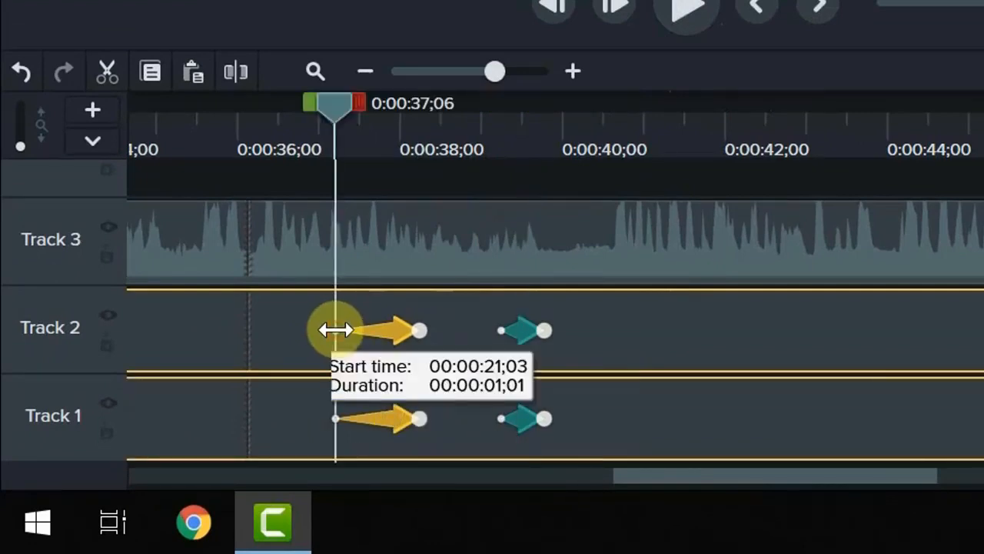
pyautogui.keyDown('ctrl'); pyautogui.click(332, 416); pyautogui.keyUp('ctrl')
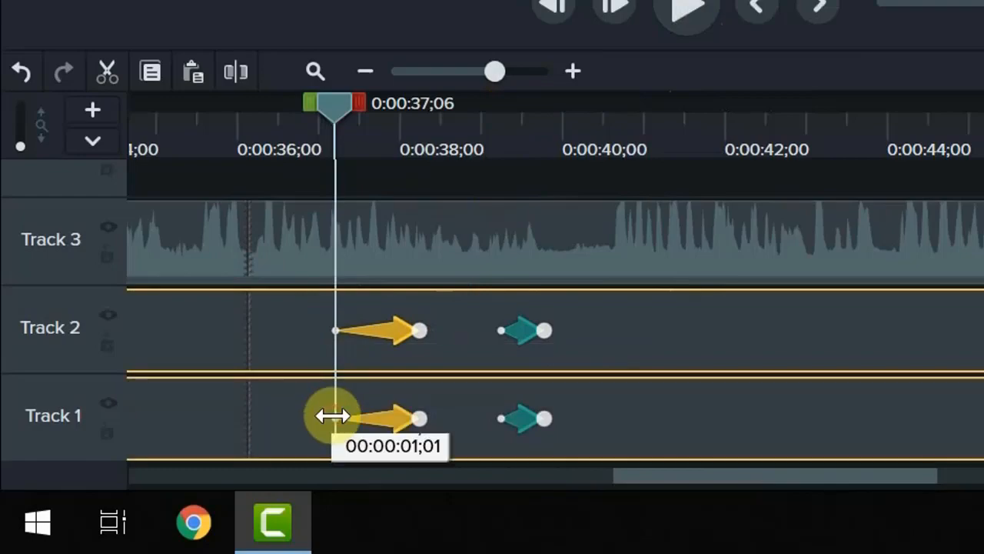
pyautogui.moveTo(332, 416); pyautogui.dragTo(358, 413)
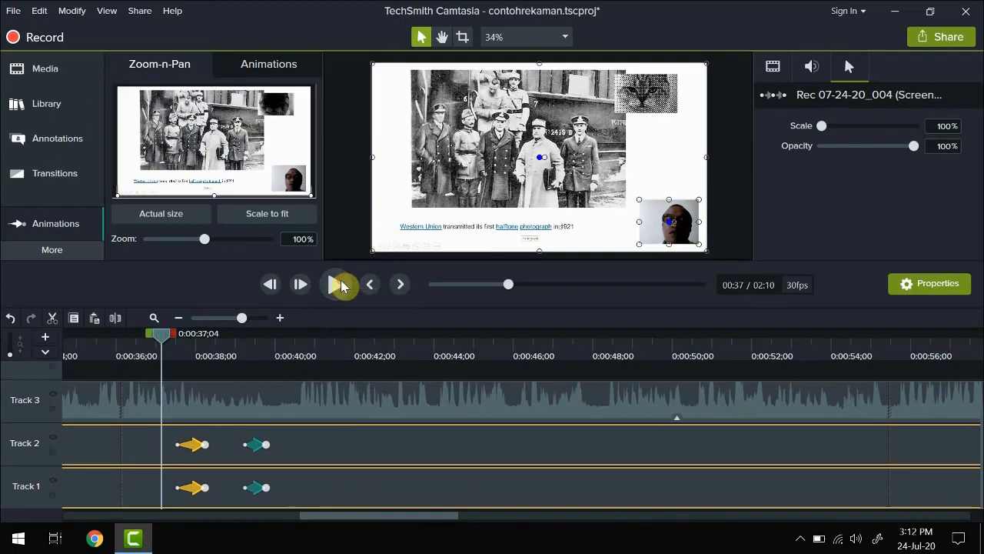
# Step: Play on to the moon slide and add a Zoom-n-Pan animation at 0:00:45;13 that zooms in on the Ranger 7 caption at 277%
pyautogui.click(338, 285)
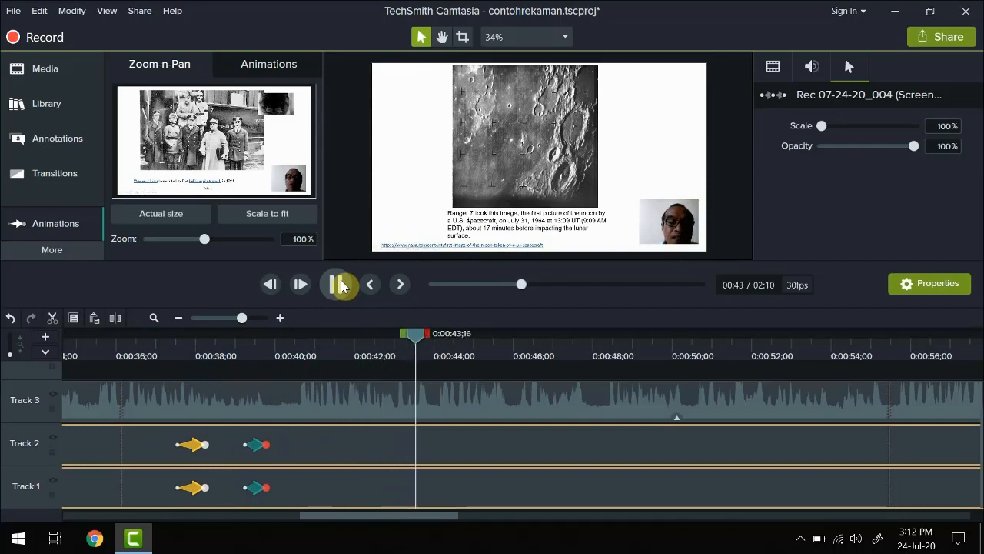
pyautogui.click(342, 286)
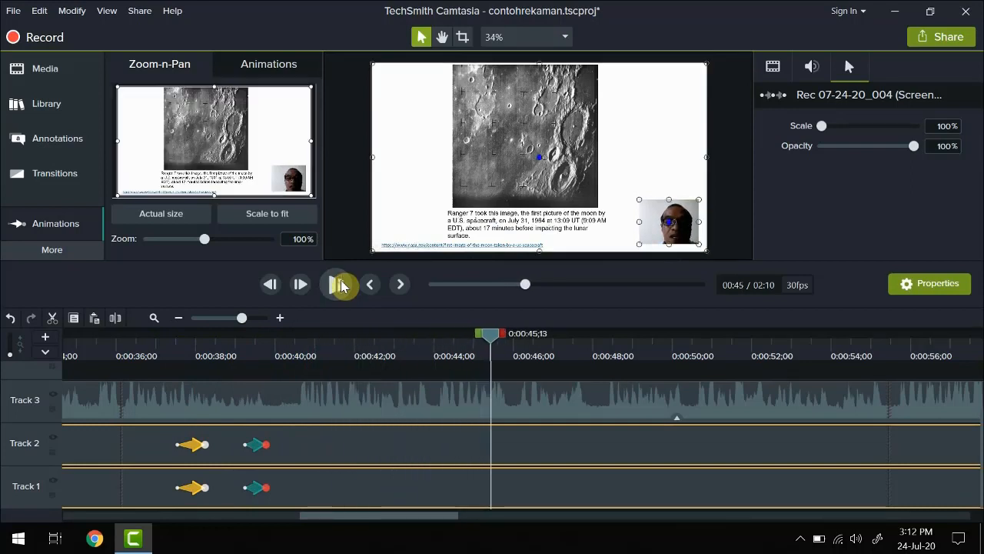
pyautogui.click(459, 211)
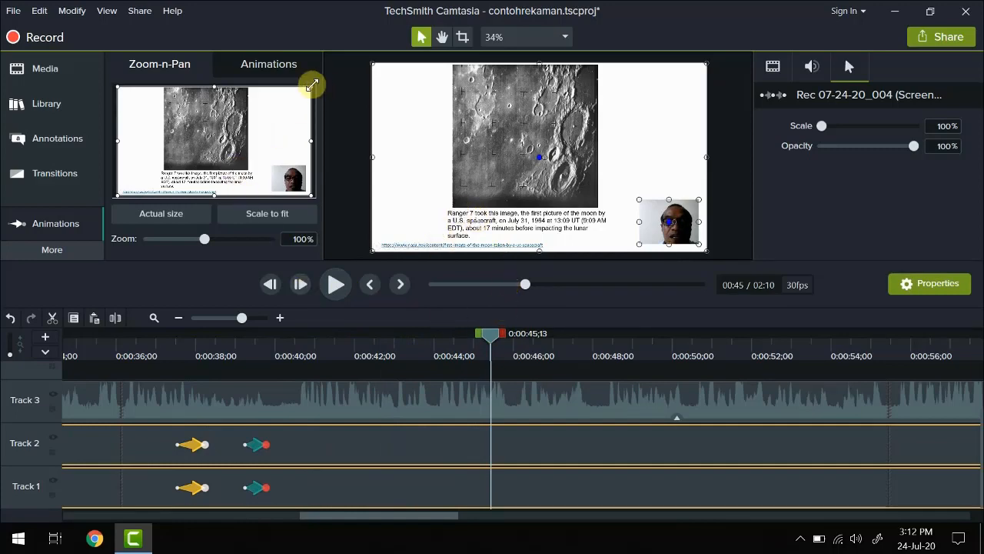
pyautogui.moveTo(312, 85); pyautogui.dragTo(202, 147)
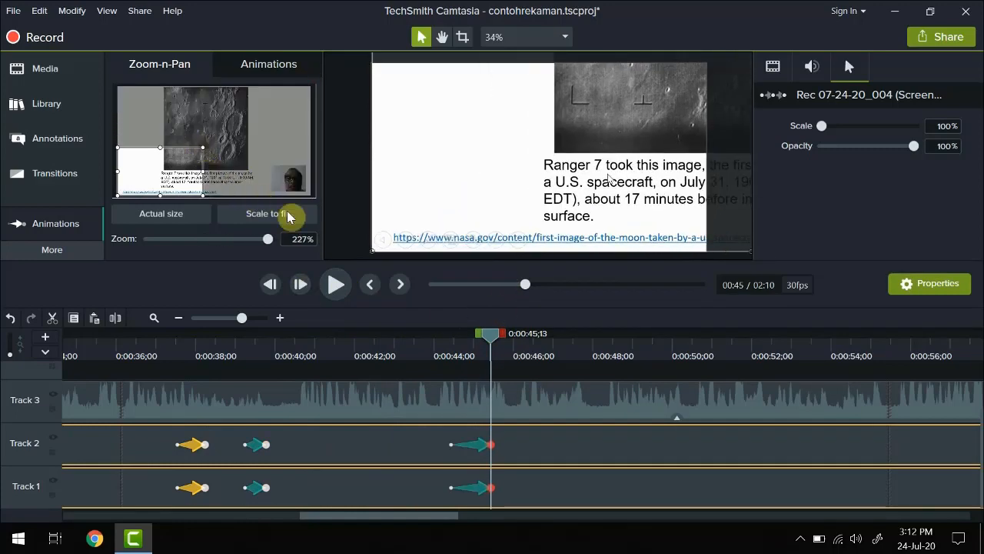
pyautogui.moveTo(116, 196); pyautogui.dragTo(133, 186)
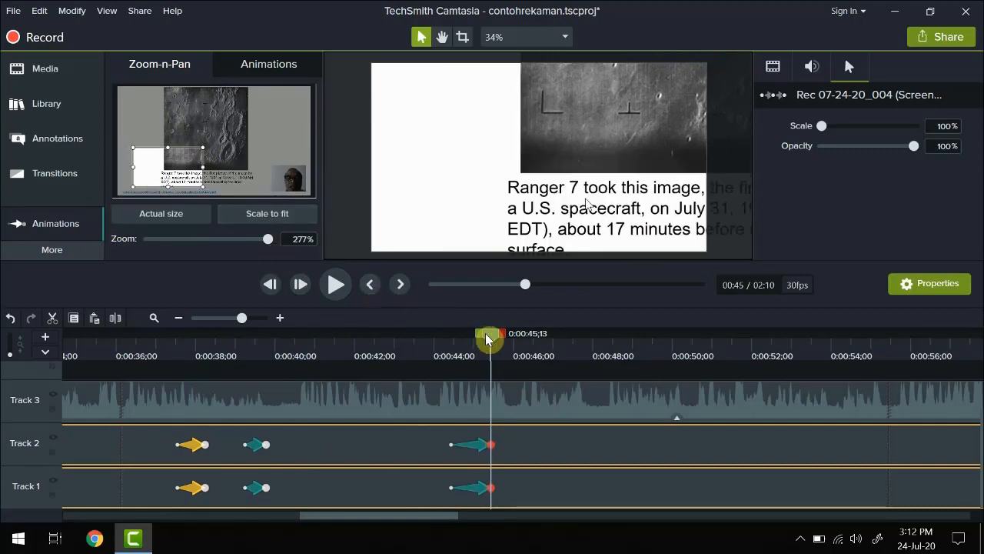
# Step: Add a scale-to-fit Zoom-n-Pan animation at 0:00:48;07 that returns to the full moon slide, and play it back
pyautogui.moveTo(489, 339); pyautogui.dragTo(339, 339)
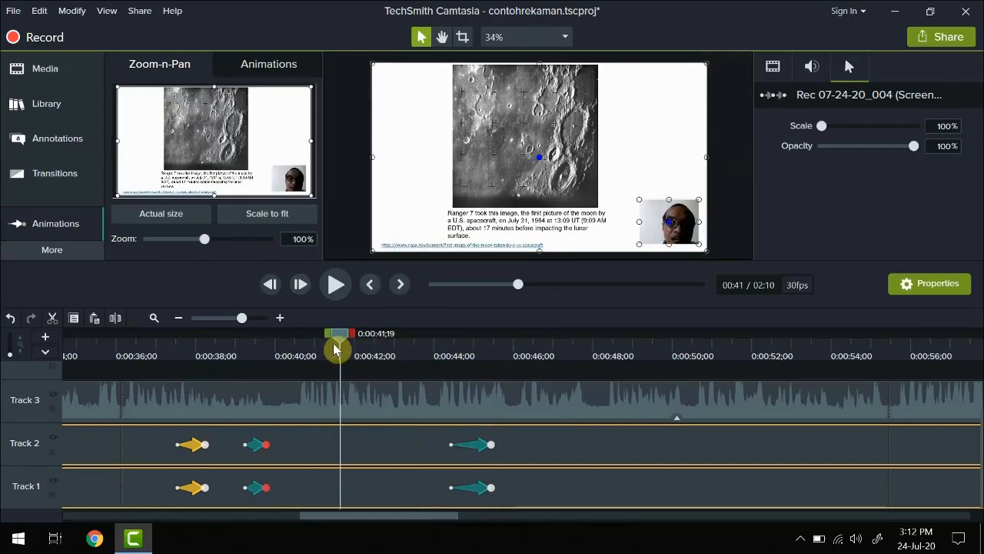
pyautogui.click(334, 284)
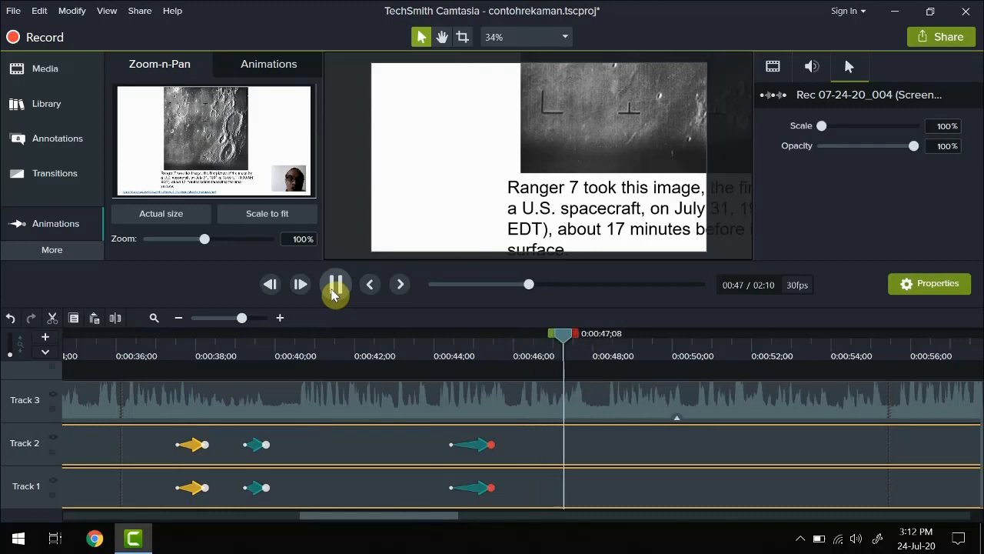
pyautogui.click(335, 286)
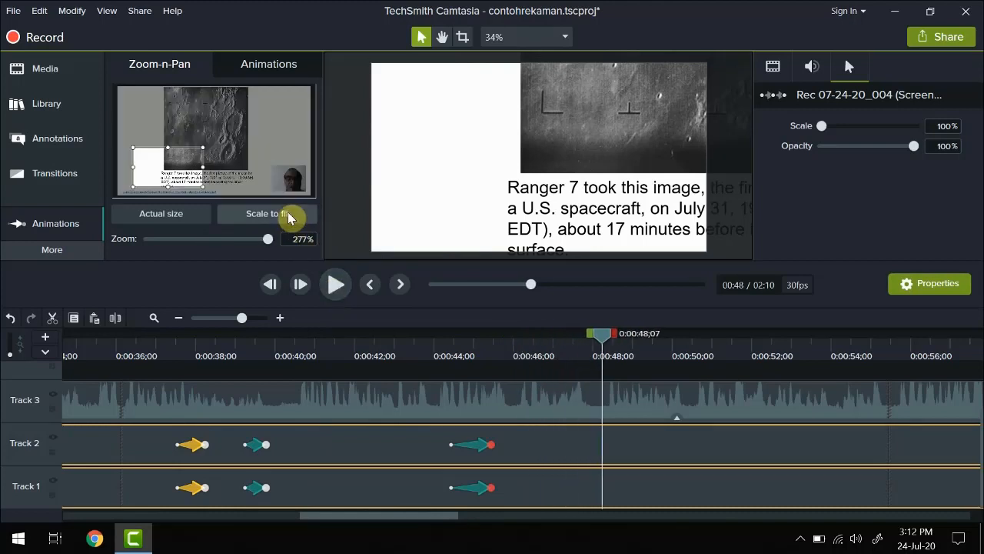
pyautogui.click(290, 216)
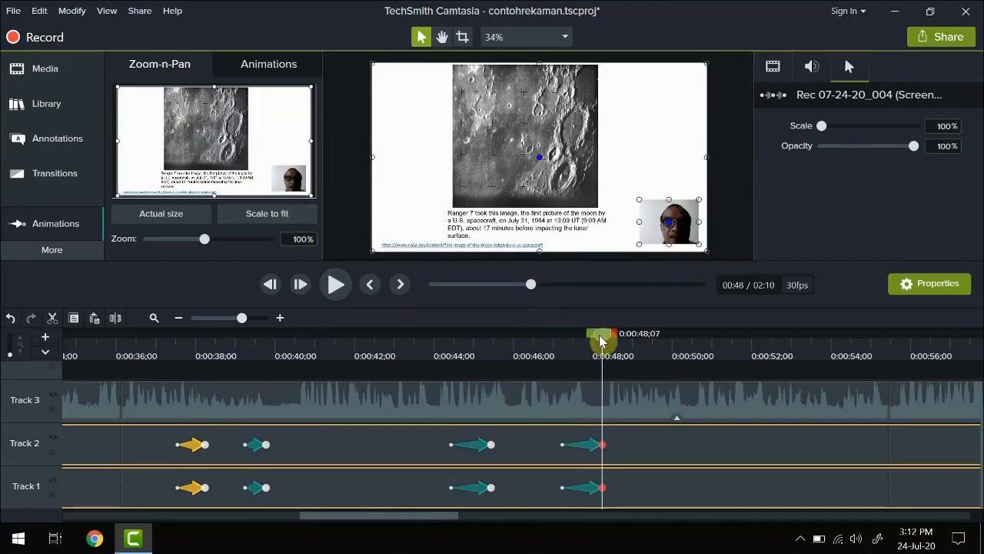
pyautogui.moveTo(601, 343); pyautogui.dragTo(425, 344)
pyautogui.click(335, 284)
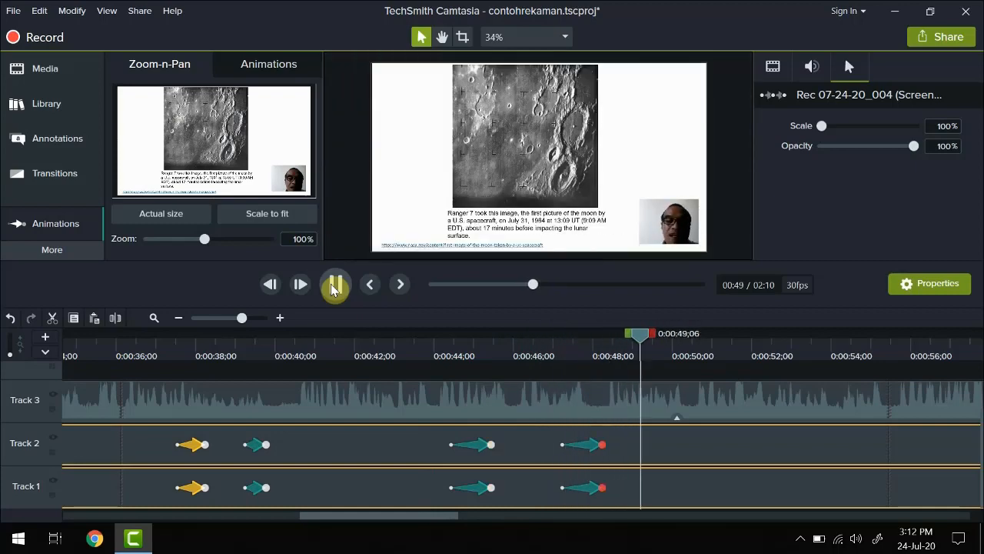
pyautogui.click(333, 289)
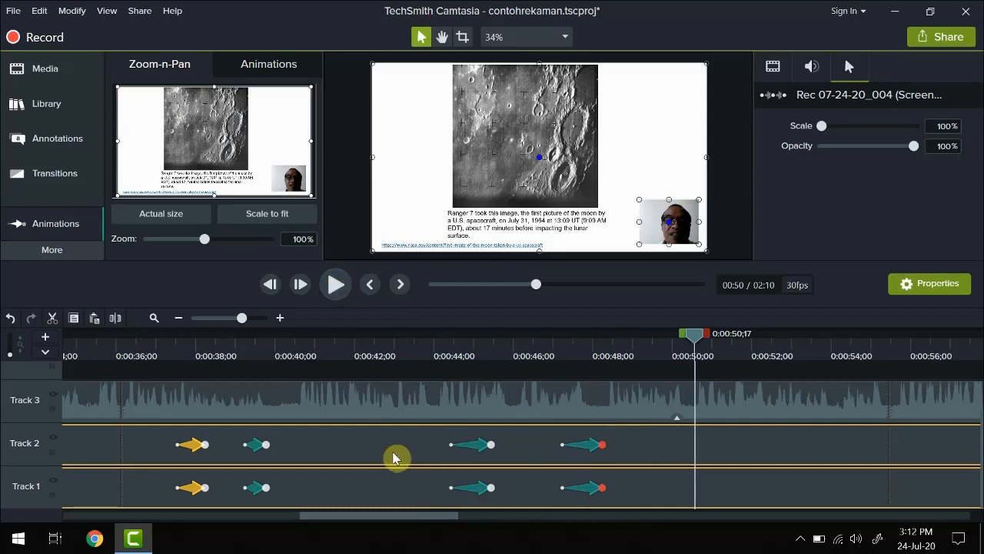
# Step: Delete the moon slide's zoom-in and zoom-out animations from Track 1 and Track 2, and dismiss the Sticky Keys prompt
pyautogui.click(480, 447)
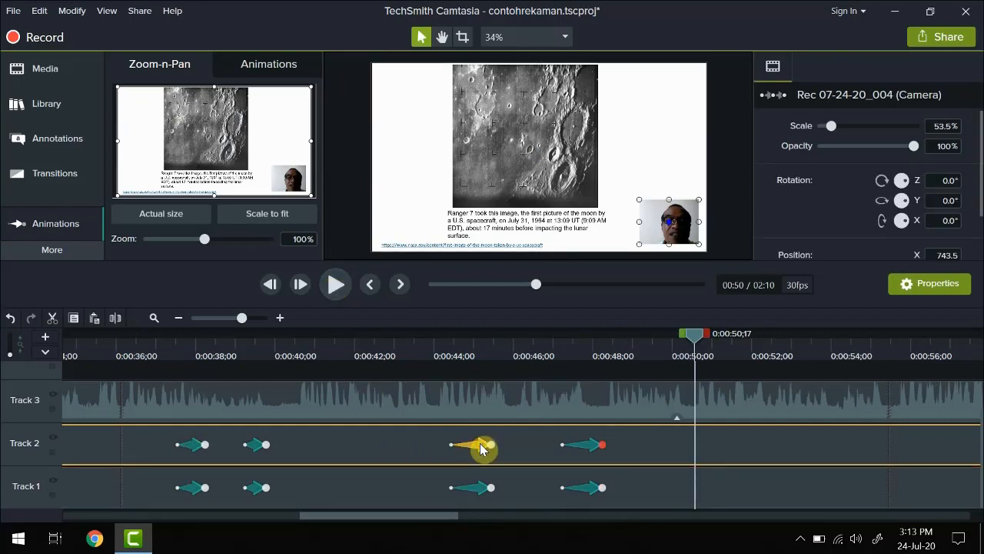
pyautogui.keyDown('ctrl'); pyautogui.click(477, 491); pyautogui.keyUp('ctrl')
pyautogui.keyDown('ctrl'); pyautogui.click(580, 449); pyautogui.keyUp('ctrl')
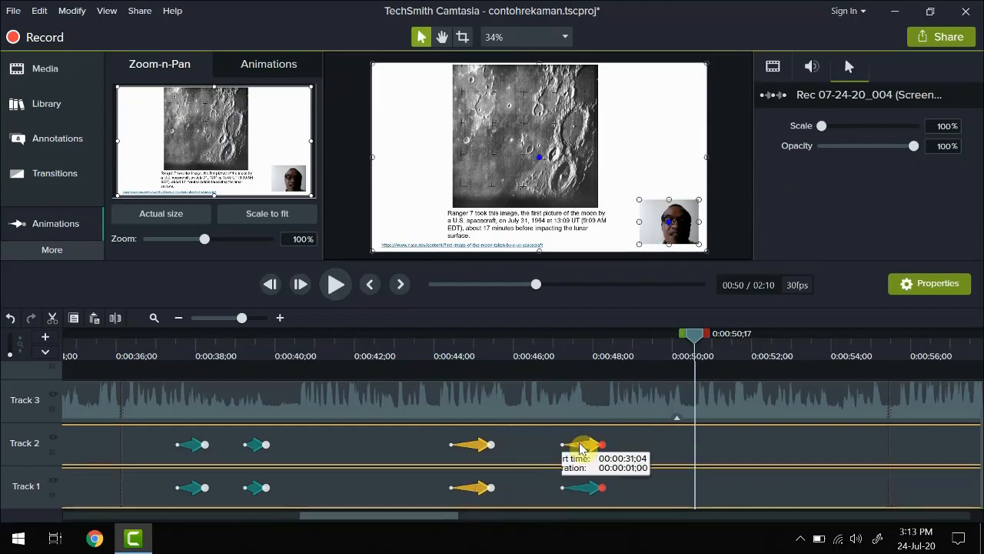
pyautogui.click(588, 494)
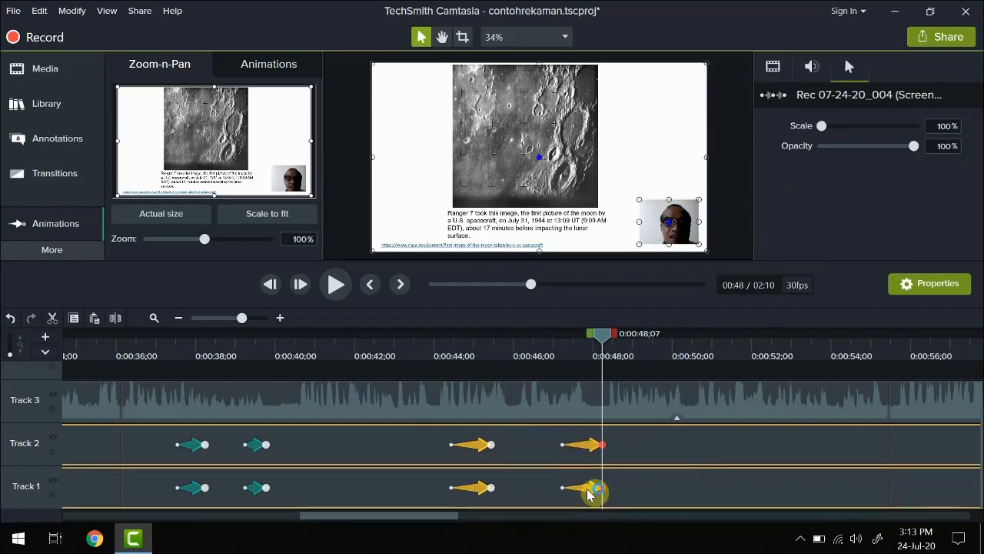
pyautogui.press('Delete')
pyautogui.press('shift')
pyautogui.press('shift')
pyautogui.press('shift')
pyautogui.press('shift')
pyautogui.press('shift')
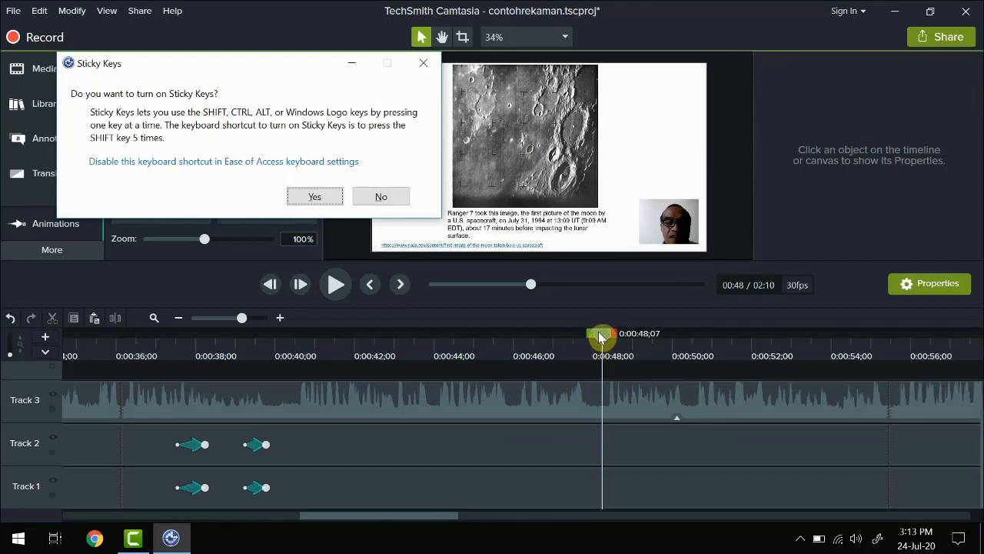
pyautogui.click(421, 67)
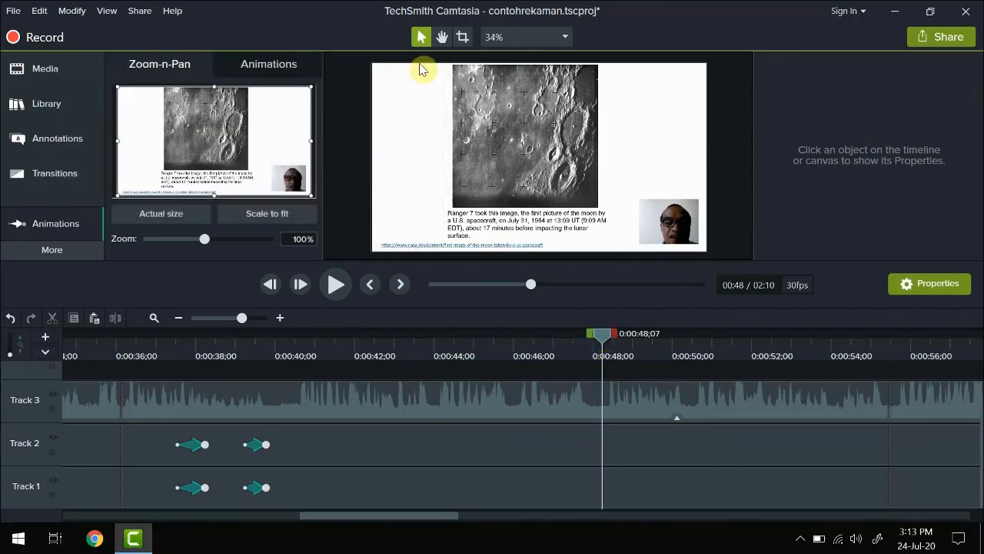
# Step: Find where the narration reaches the moon caption and add a red Sketch Motion circle over the caption's start at 0:00:44;01
pyautogui.moveTo(600, 332); pyautogui.dragTo(376, 354)
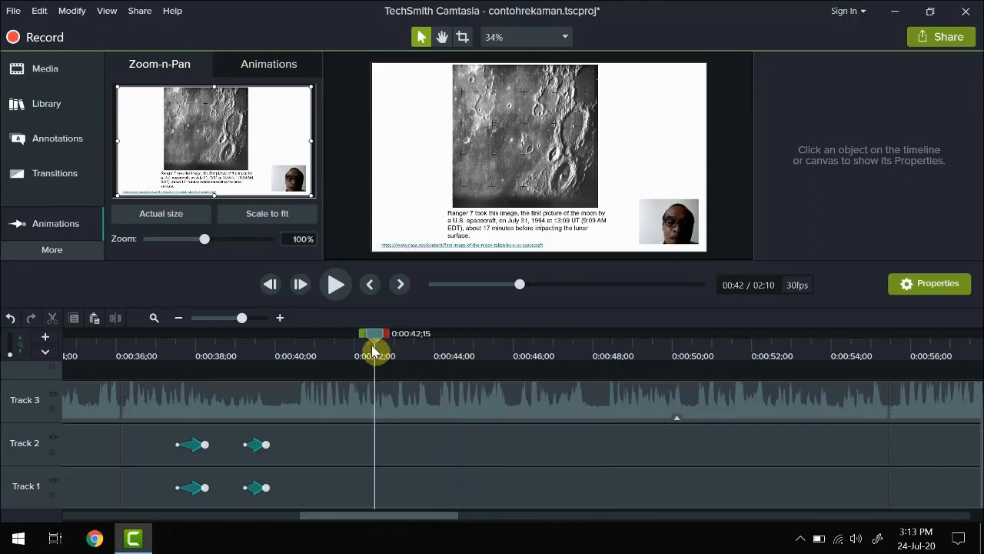
pyautogui.click(336, 286)
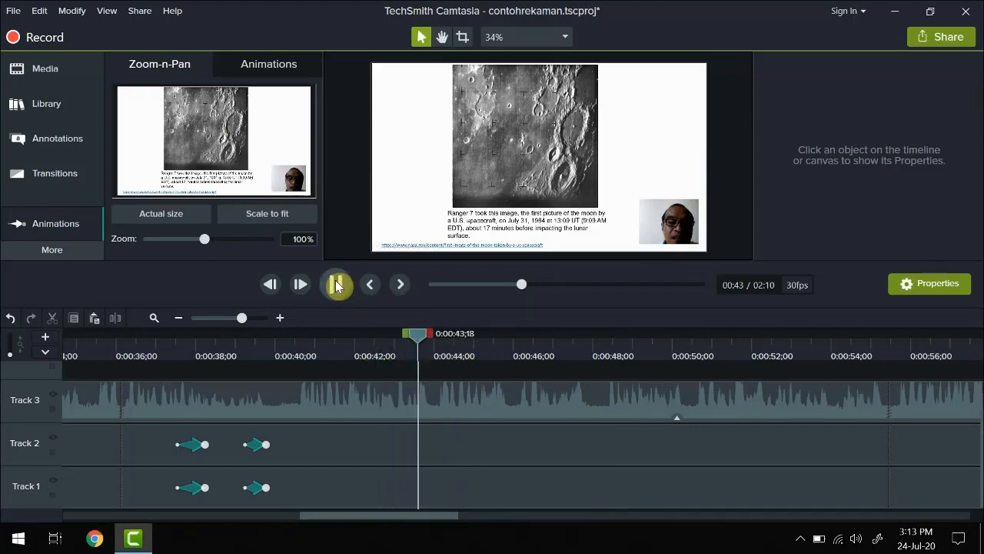
pyautogui.press('space')
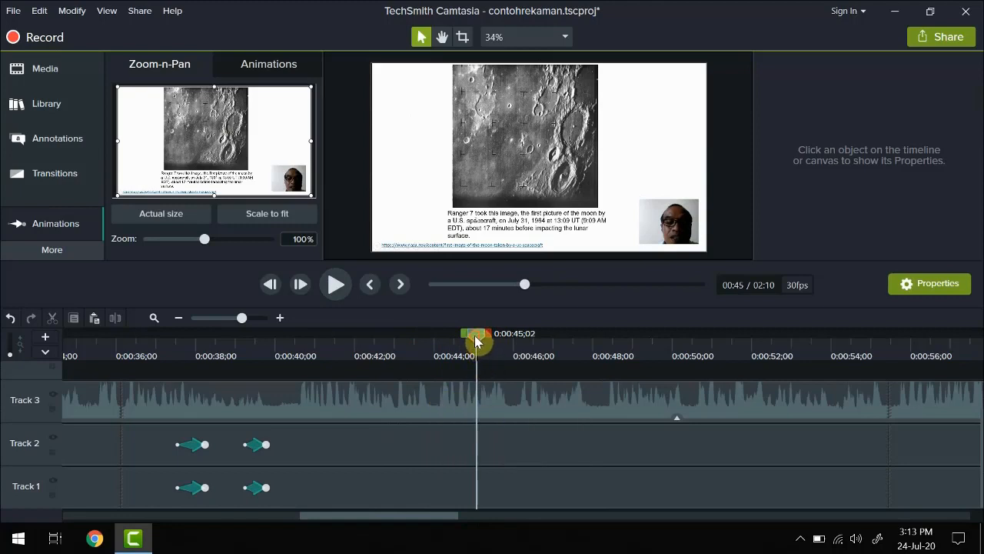
pyautogui.moveTo(476, 341); pyautogui.dragTo(435, 347)
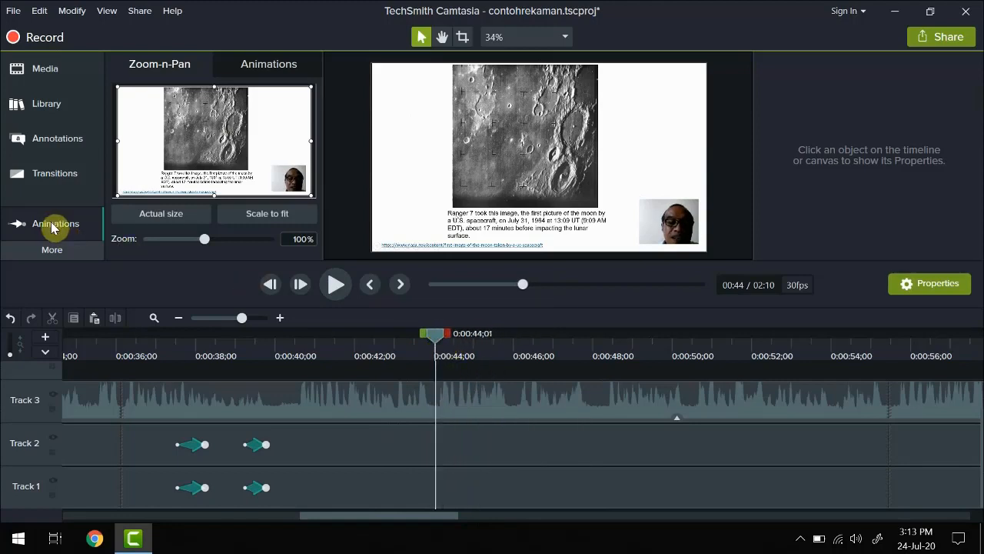
pyautogui.click(49, 142)
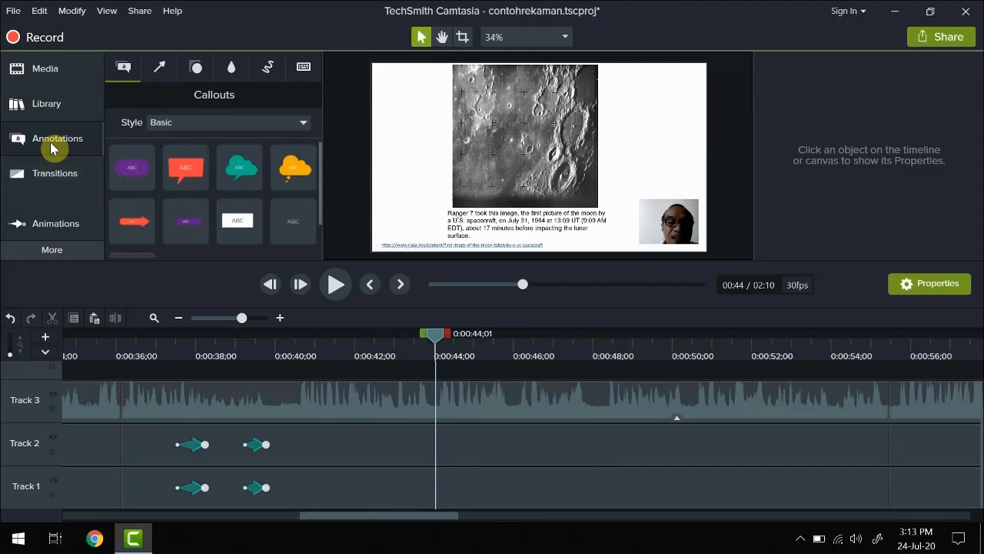
pyautogui.click(265, 67)
pyautogui.click(140, 137)
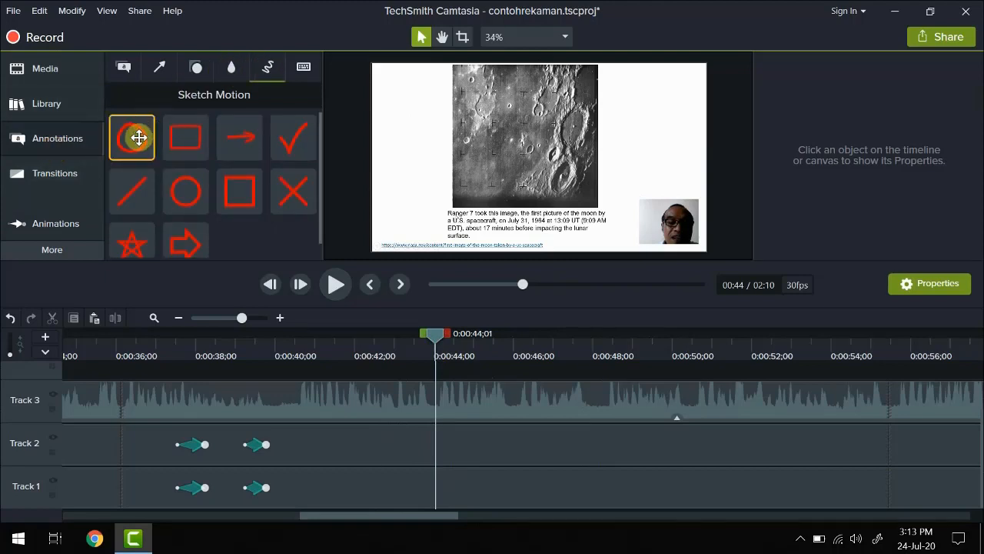
pyautogui.moveTo(138, 137)
pyautogui.mouseDown()
pyautogui.moveTo(395, 176)
pyautogui.moveTo(468, 213)
pyautogui.moveTo(466, 204)
pyautogui.mouseUp()
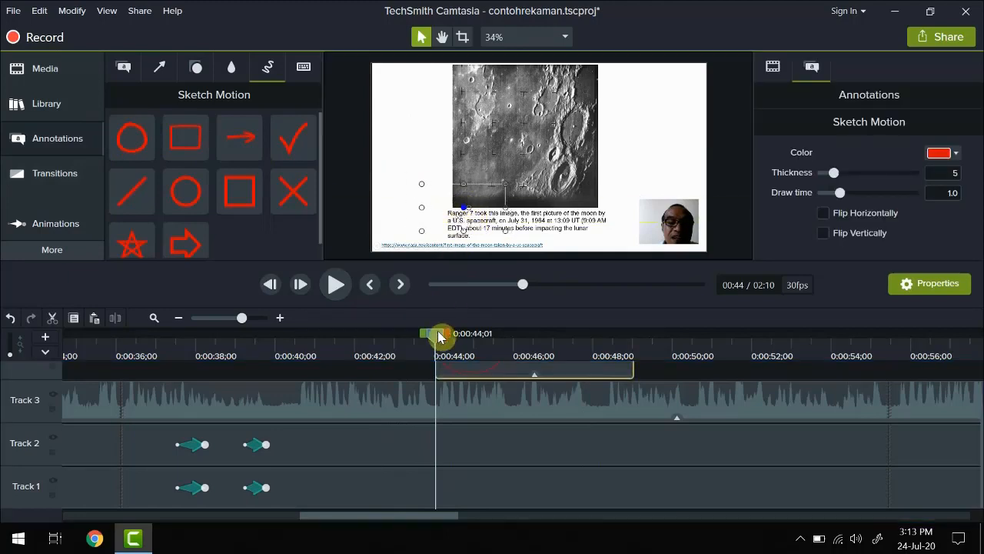
# Step: Shrink the sketch circle to fit around the words "Ranger 7" in the moon caption, and play it back
pyautogui.moveTo(436, 342); pyautogui.dragTo(467, 342)
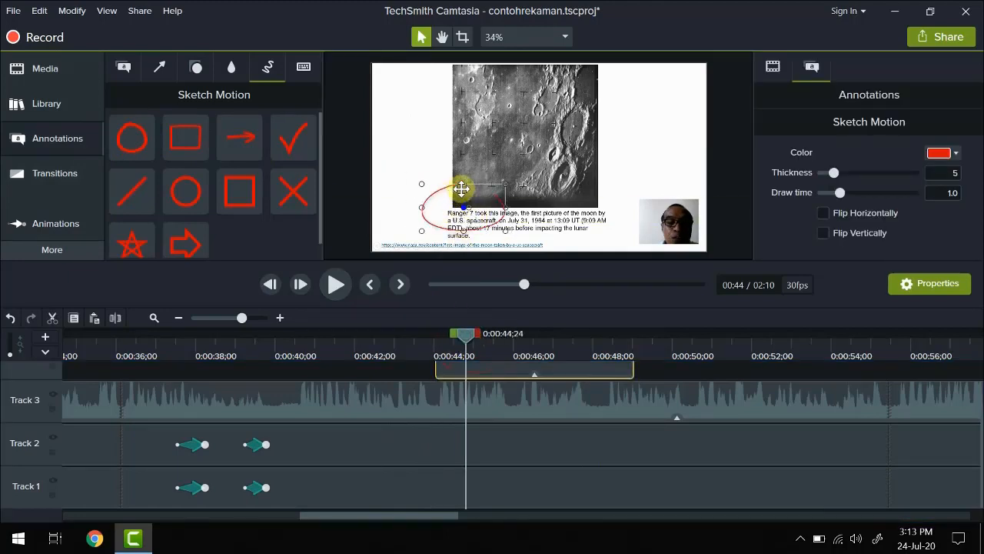
pyautogui.moveTo(463, 182); pyautogui.dragTo(463, 219)
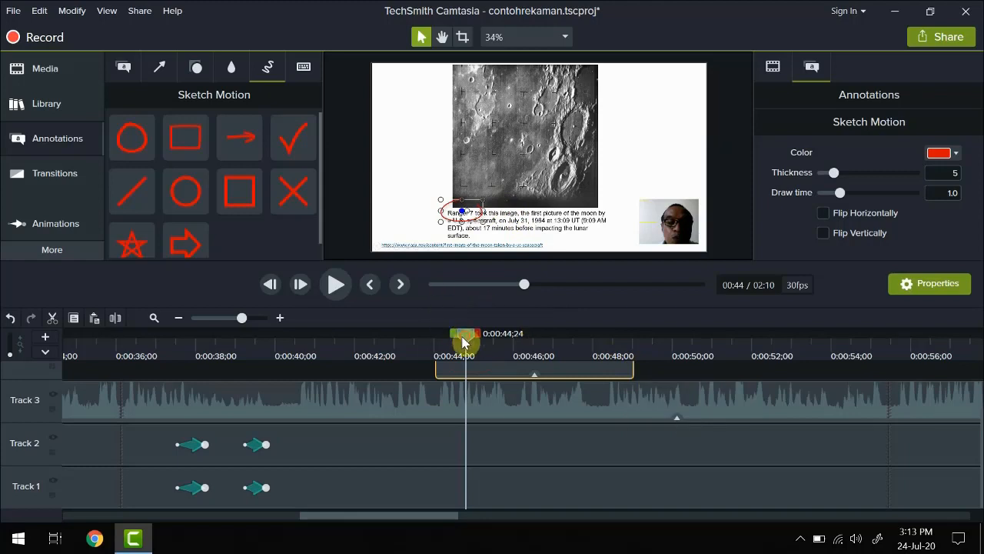
pyautogui.moveTo(464, 342); pyautogui.dragTo(362, 347)
pyautogui.click(338, 287)
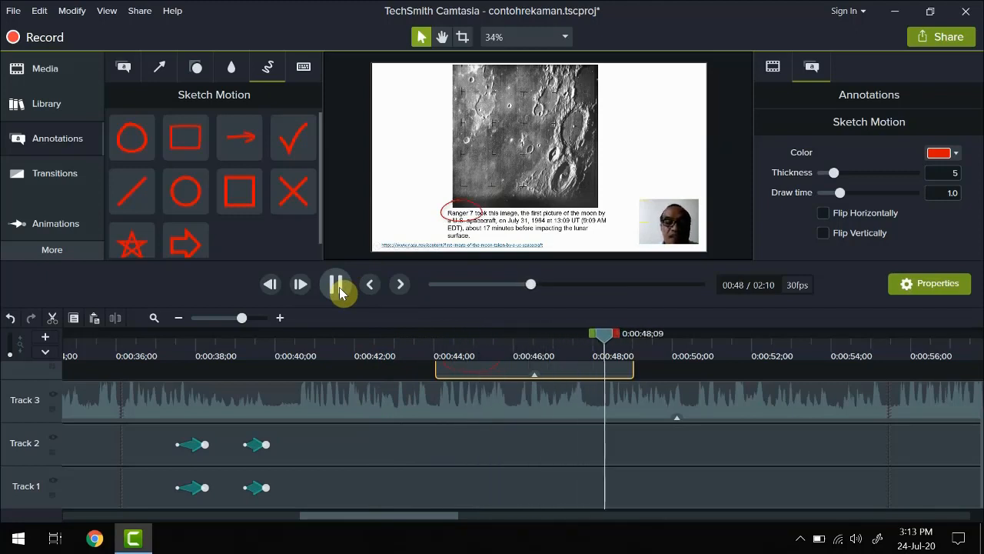
pyautogui.click(337, 284)
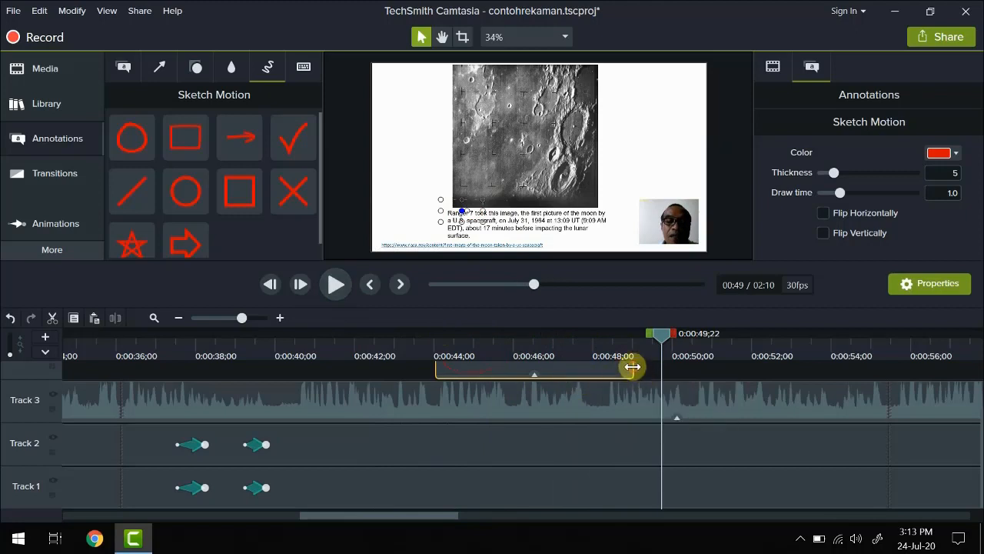
# Step: Shorten the sketch circle clip on Track 4 to end just before 0:00:46;00, and play it back
pyautogui.moveTo(631, 366); pyautogui.dragTo(509, 367)
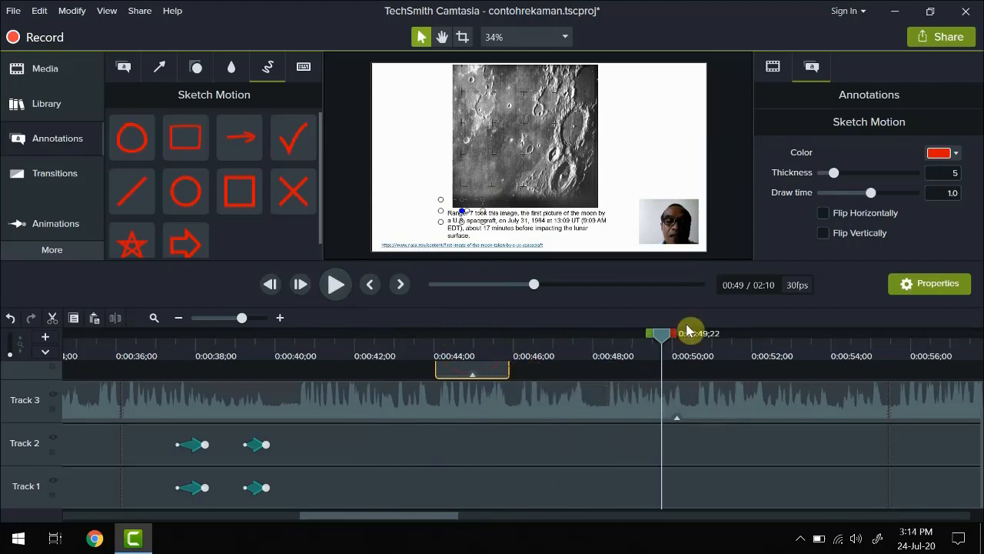
pyautogui.moveTo(665, 339); pyautogui.dragTo(395, 338)
pyautogui.click(336, 285)
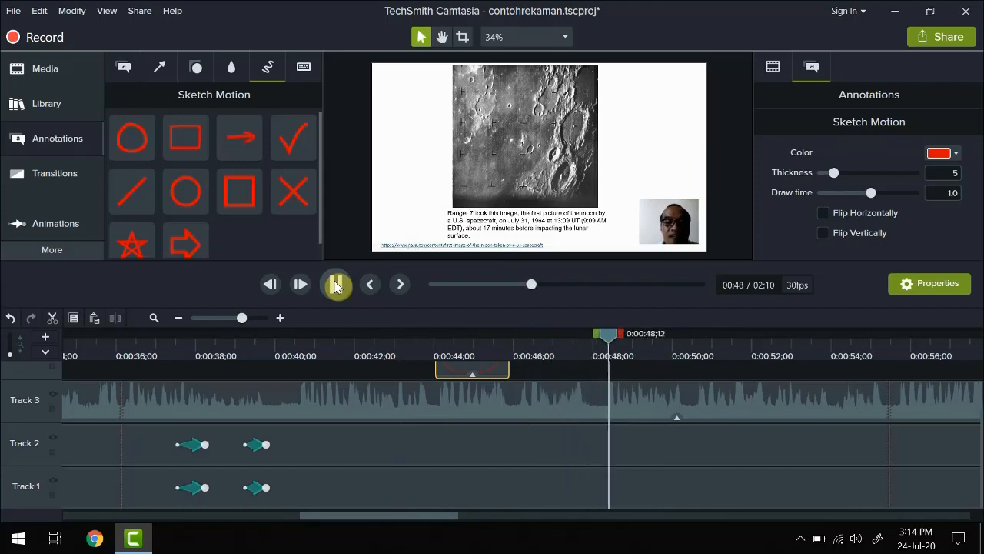
pyautogui.click(336, 286)
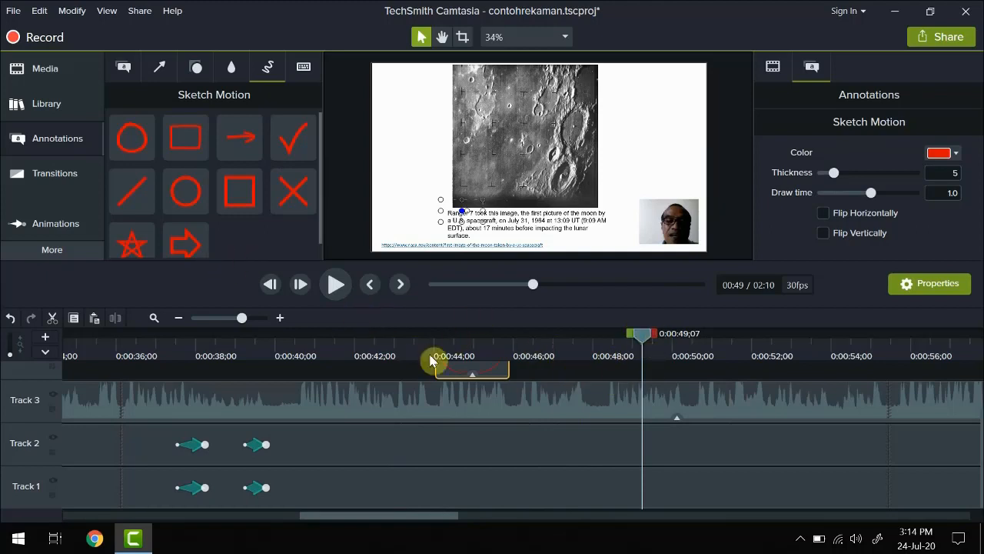
pyautogui.click(125, 72)
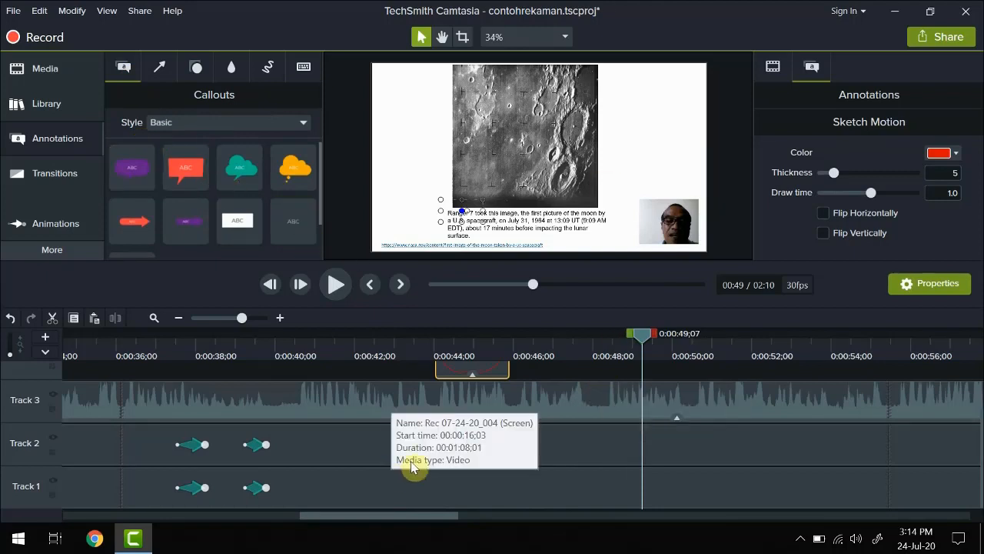
pyautogui.scroll(2, 313, 436)
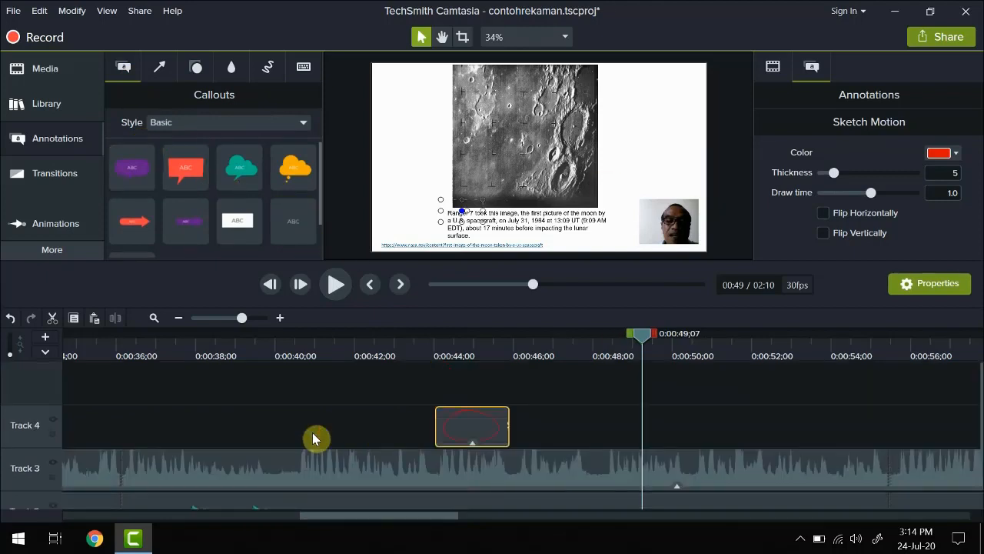
pyautogui.scroll(-2, 314, 437)
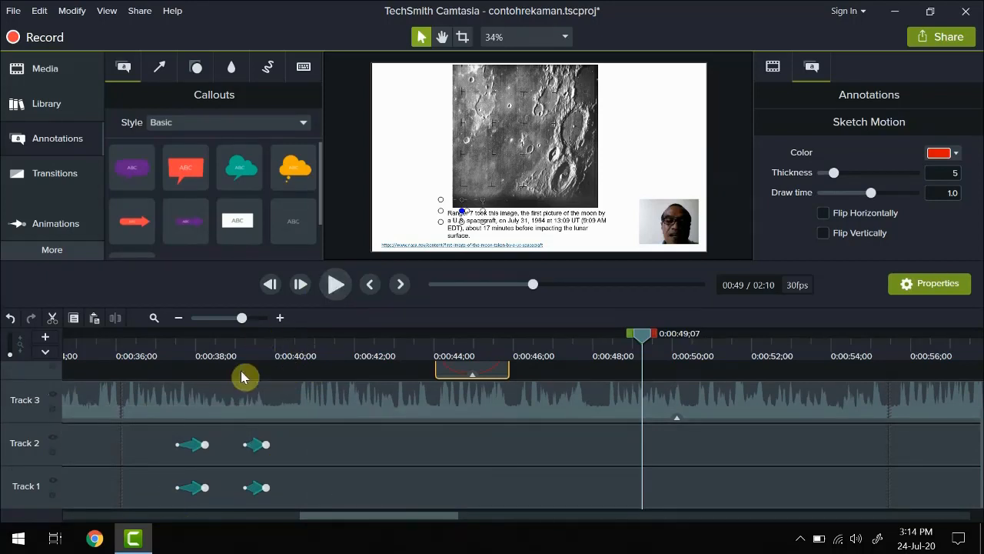
# Step: Add a Flip transition on Track 1 between the Rec 07-24-20_004 and Rec 07-24-20_005 screen recordings
pyautogui.moveTo(640, 338); pyautogui.dragTo(2, 402)
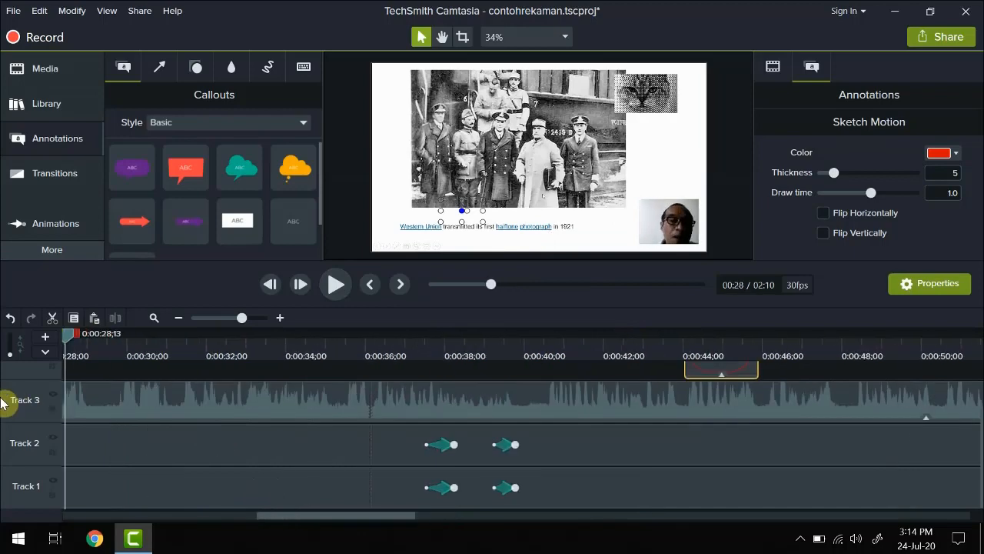
pyautogui.click(182, 318)
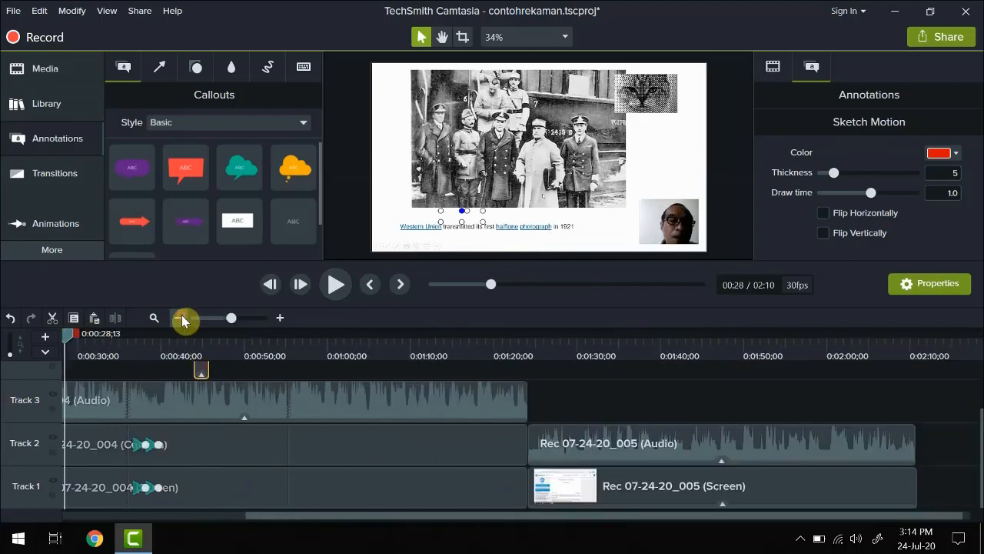
pyautogui.click(182, 319)
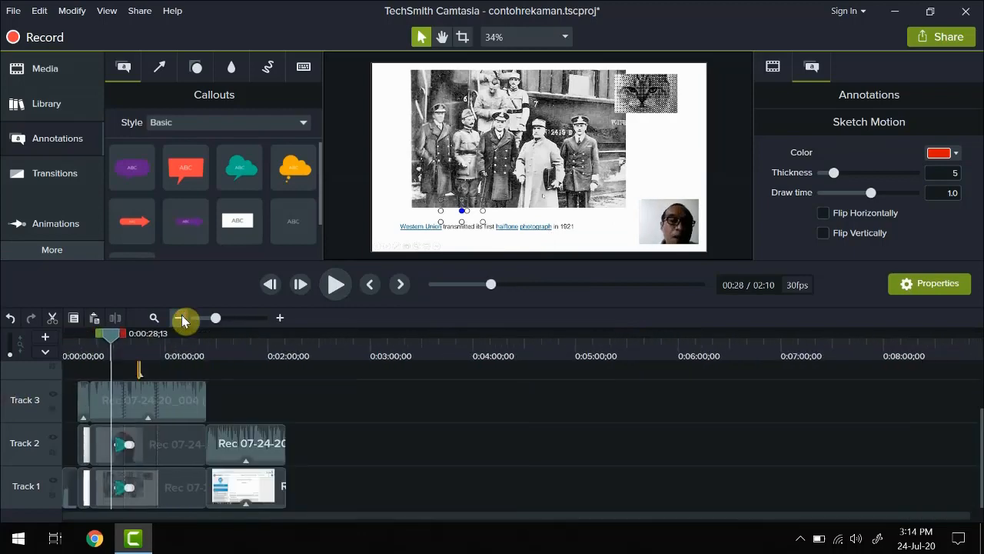
pyautogui.click(280, 317)
pyautogui.moveTo(182, 516); pyautogui.dragTo(55, 530)
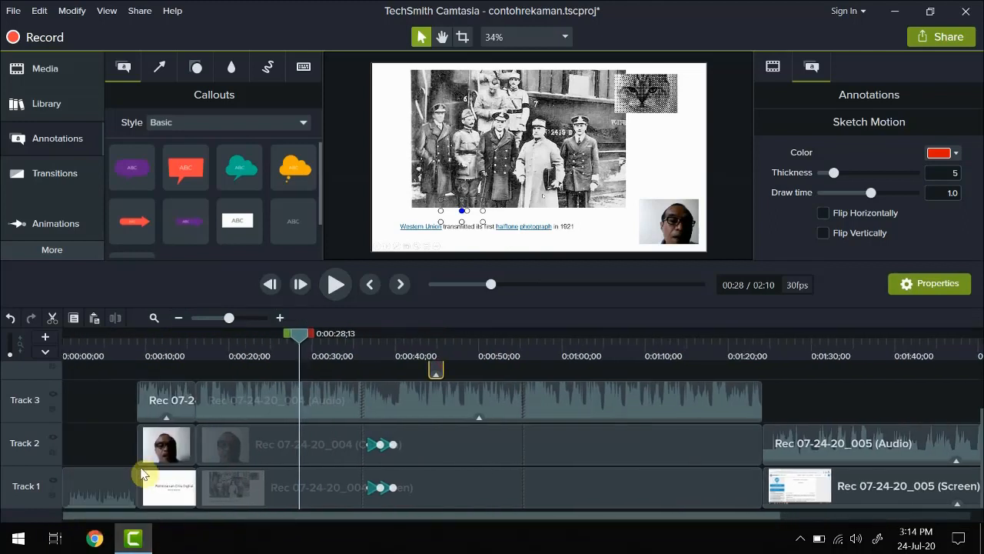
pyautogui.click(46, 167)
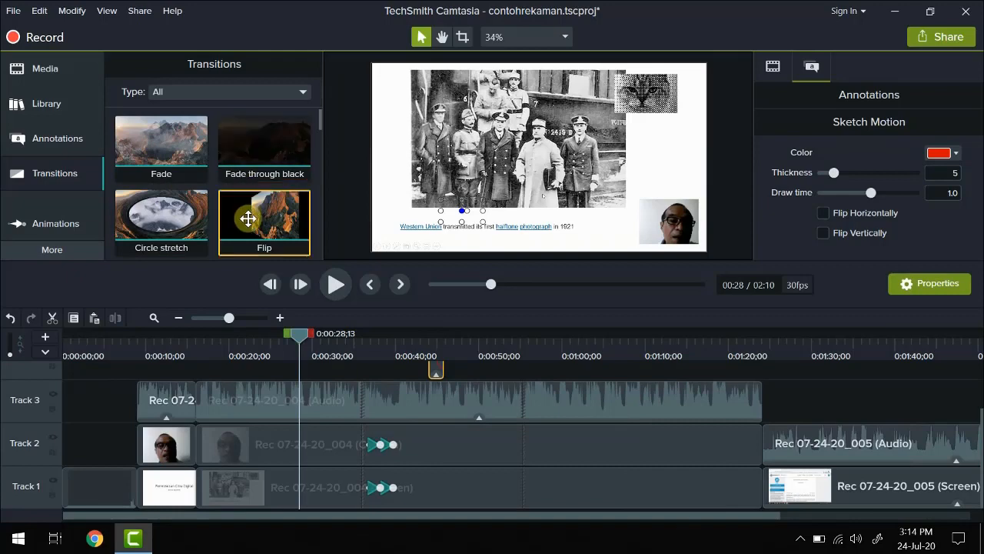
pyautogui.moveTo(262, 212)
pyautogui.mouseDown()
pyautogui.moveTo(672, 398)
pyautogui.moveTo(759, 492)
pyautogui.mouseUp()
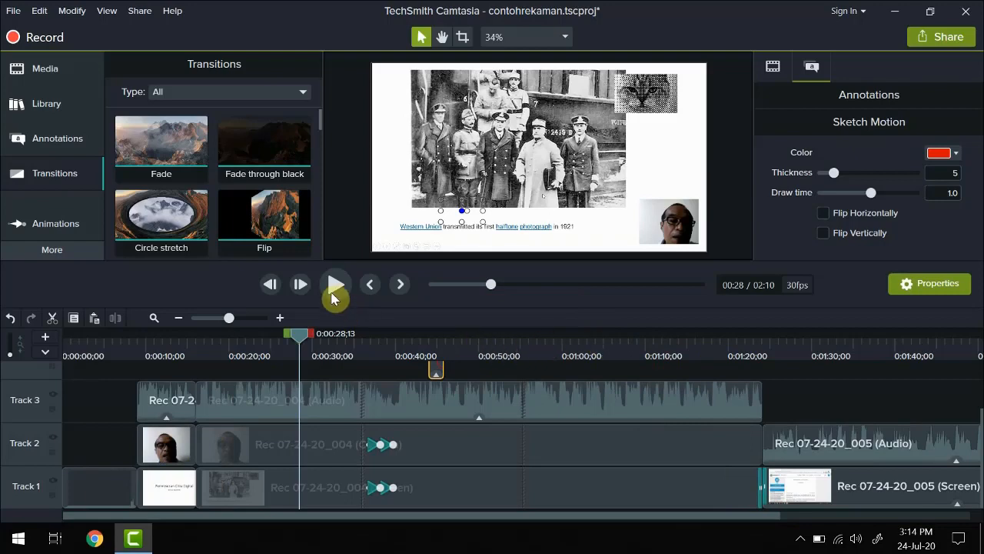
# Step: Play the join between the two screen recordings from 0:01:23;00 to review the Flip transition
pyautogui.click(756, 354)
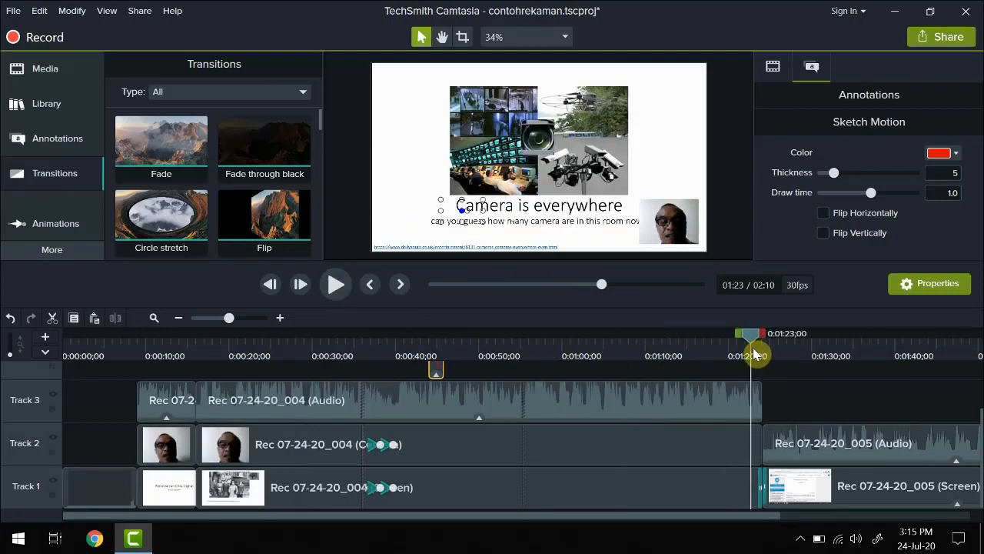
pyautogui.click(332, 288)
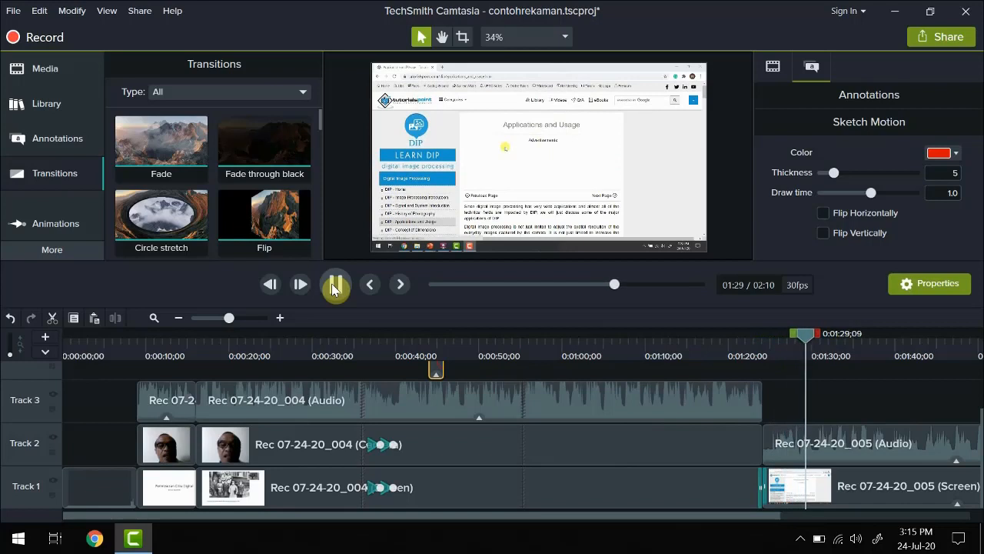
pyautogui.click(333, 287)
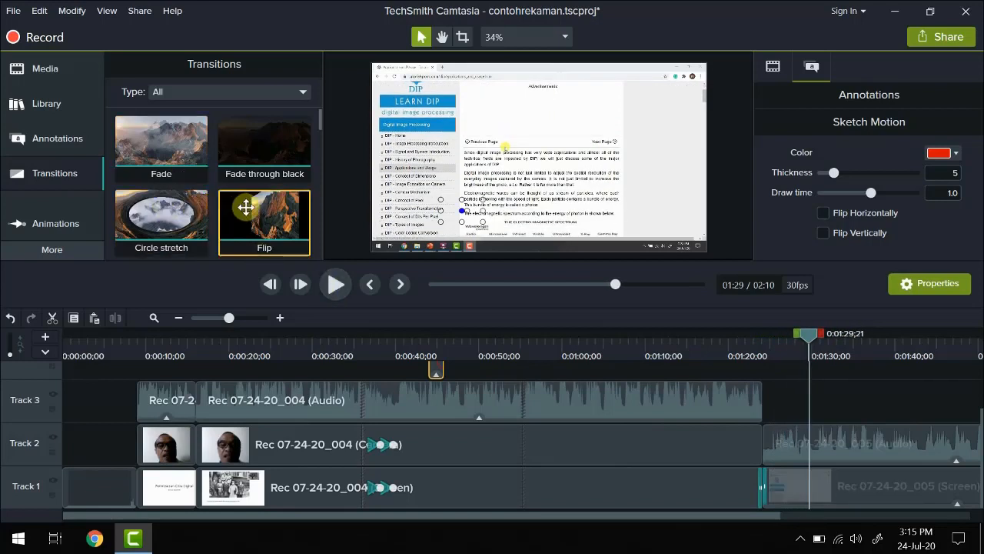
# Step: Add a Flip transition to the end of the Rec 07-24-20_004 camera clip on Track 2, and play both transitions from 0:01:15;29
pyautogui.moveTo(707, 471); pyautogui.dragTo(755, 451)
pyautogui.click(756, 452)
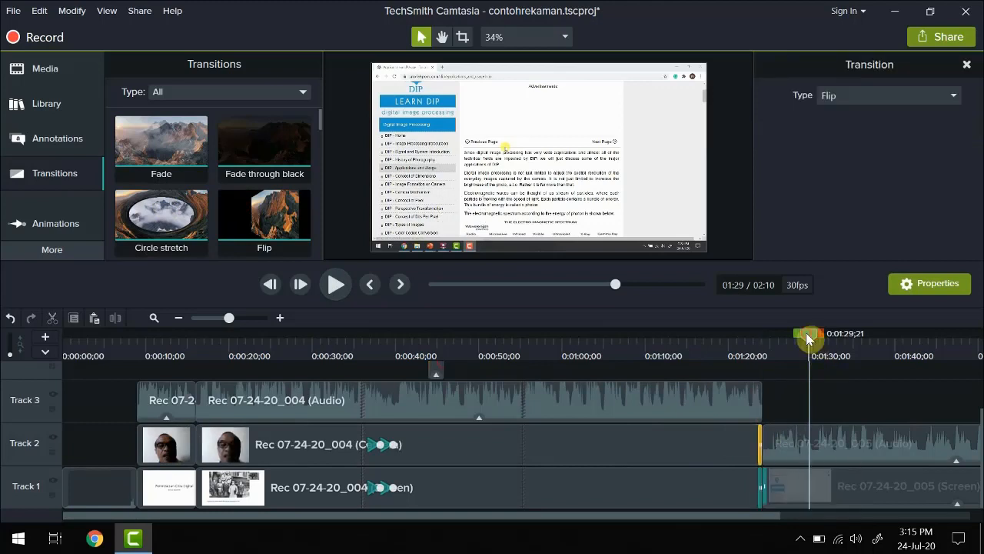
pyautogui.moveTo(807, 338); pyautogui.dragTo(693, 350)
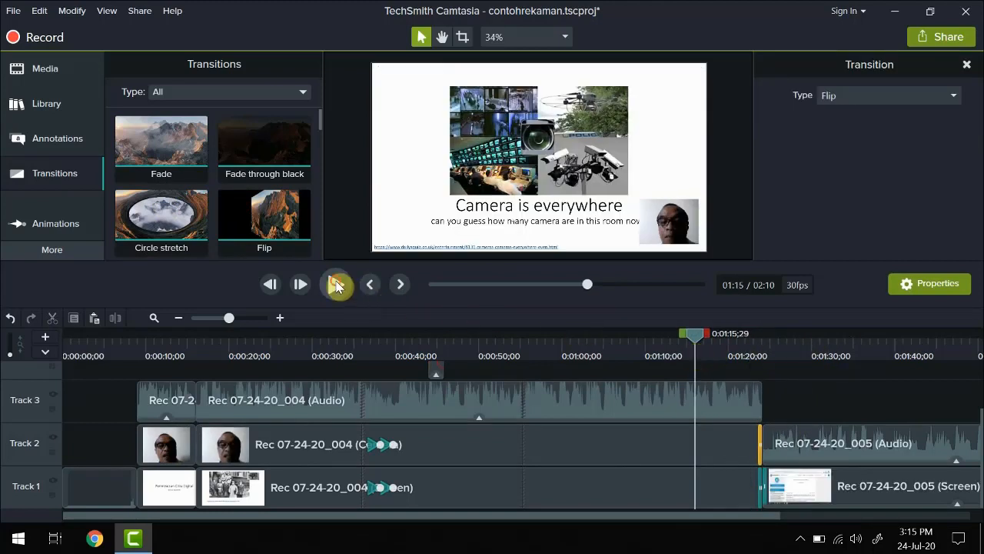
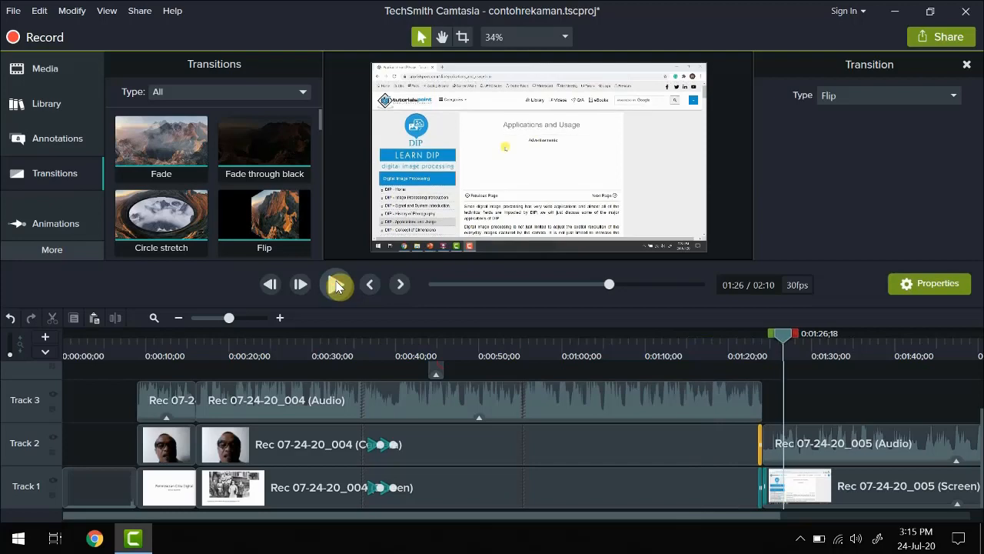
pyautogui.click(336, 285)
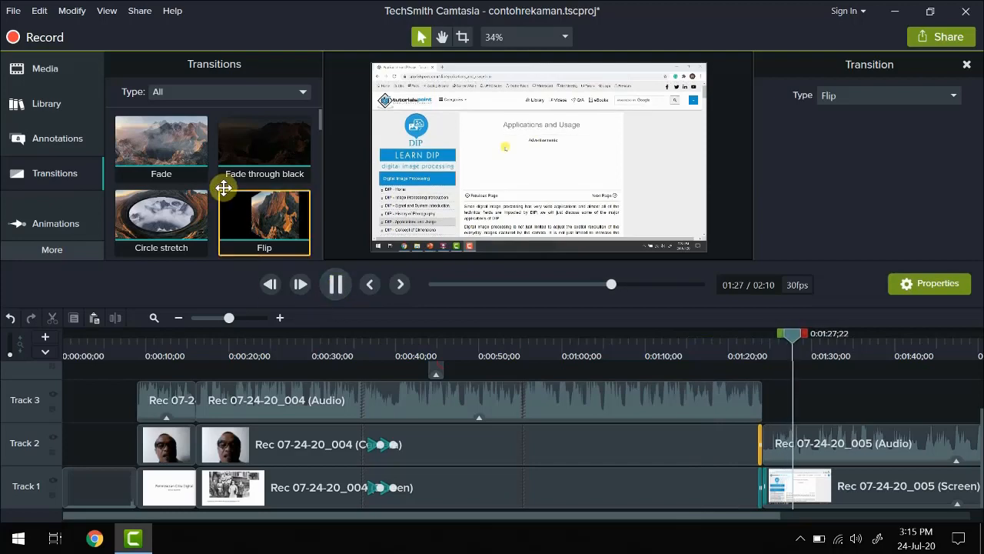
# Step: Stop the current playback and play the project from 0:00:00;00 to about 0:00:13;00 to review the opening
pyautogui.scroll(-3, 228, 186)
pyautogui.scroll(5, 228, 186)
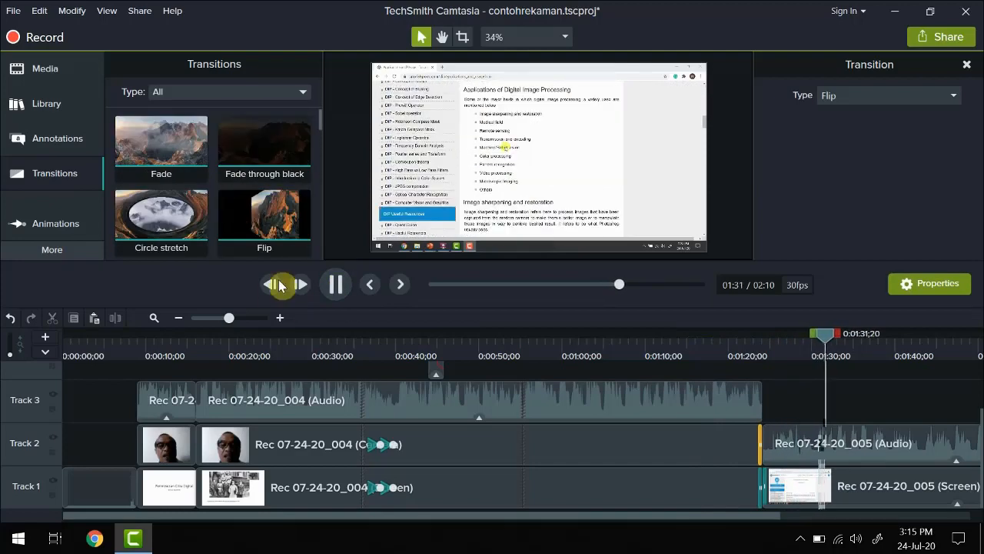
pyautogui.click(333, 285)
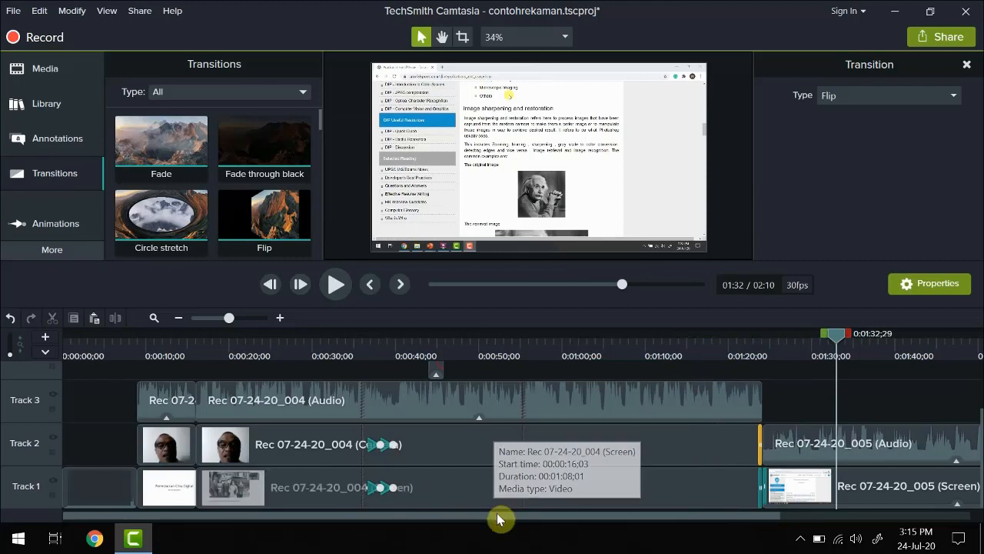
pyautogui.moveTo(499, 519); pyautogui.dragTo(355, 548)
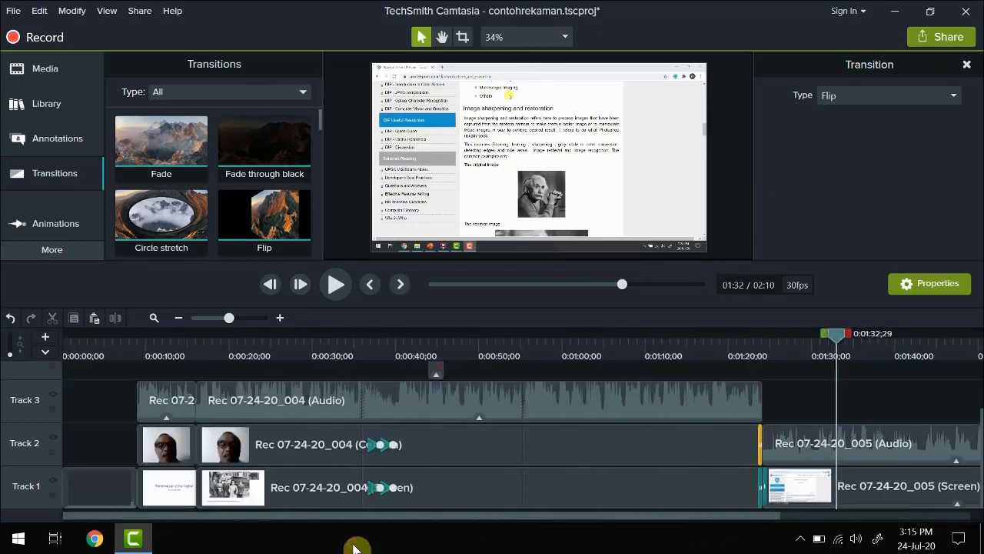
pyautogui.click(72, 356)
pyautogui.moveTo(69, 344); pyautogui.dragTo(48, 341)
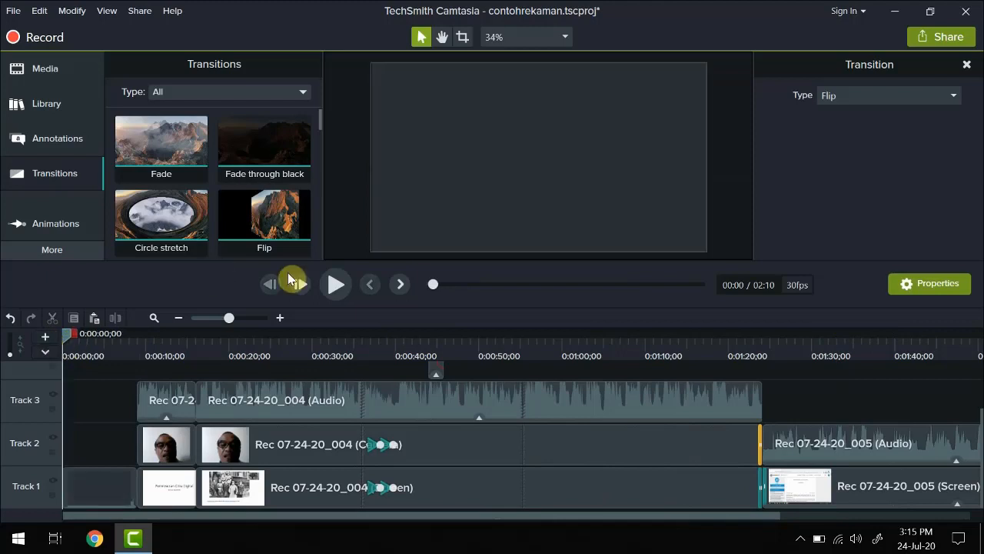
pyautogui.click(338, 285)
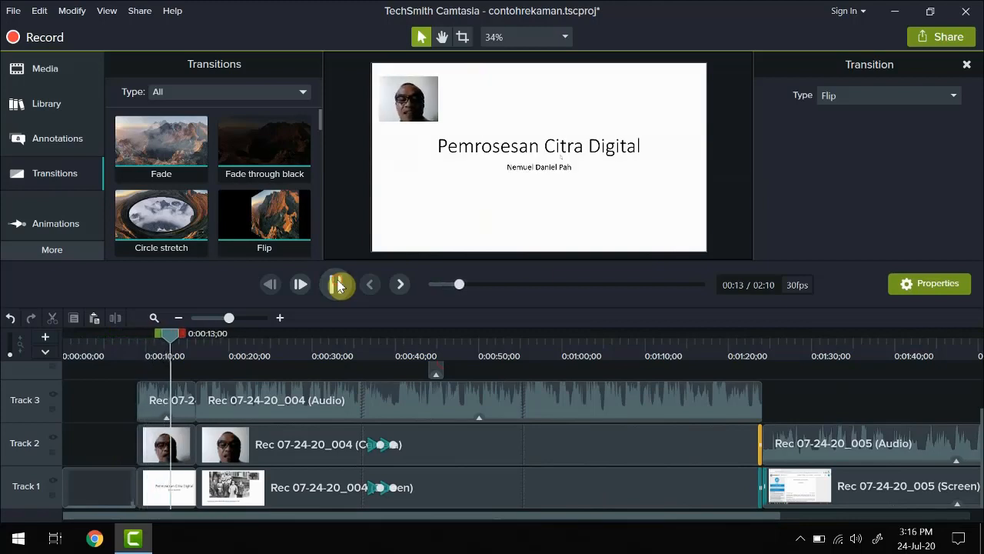
pyautogui.click(339, 285)
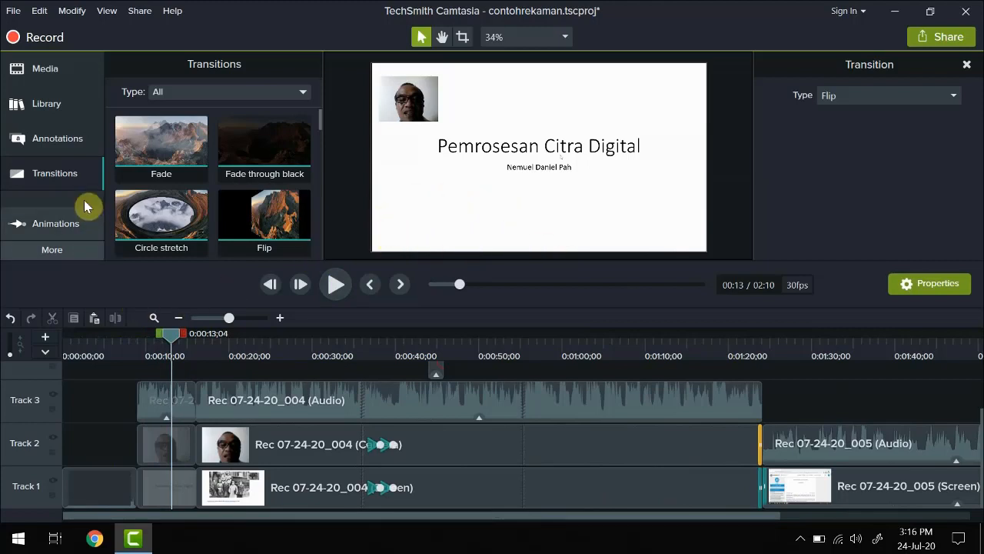
# Step: Add the Stan lower third from the Camtasia 2018 library to the canvas at 0:00:13;04
pyautogui.click(61, 108)
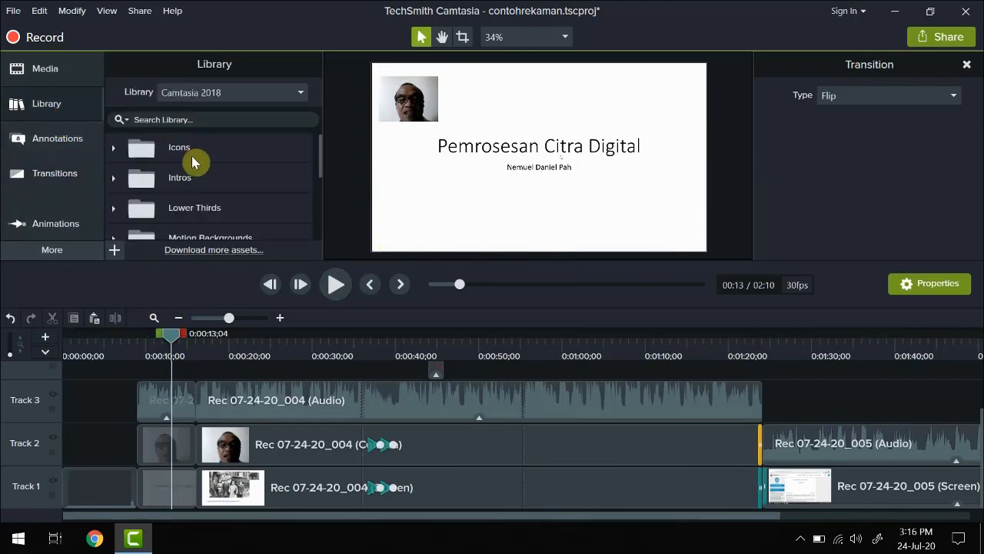
pyautogui.click(114, 209)
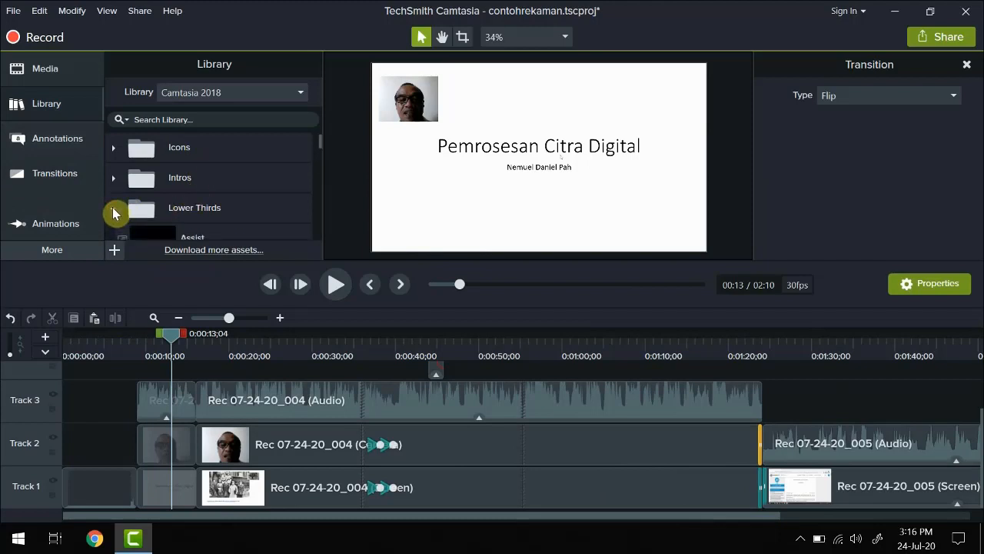
pyautogui.scroll(-10, 235, 192)
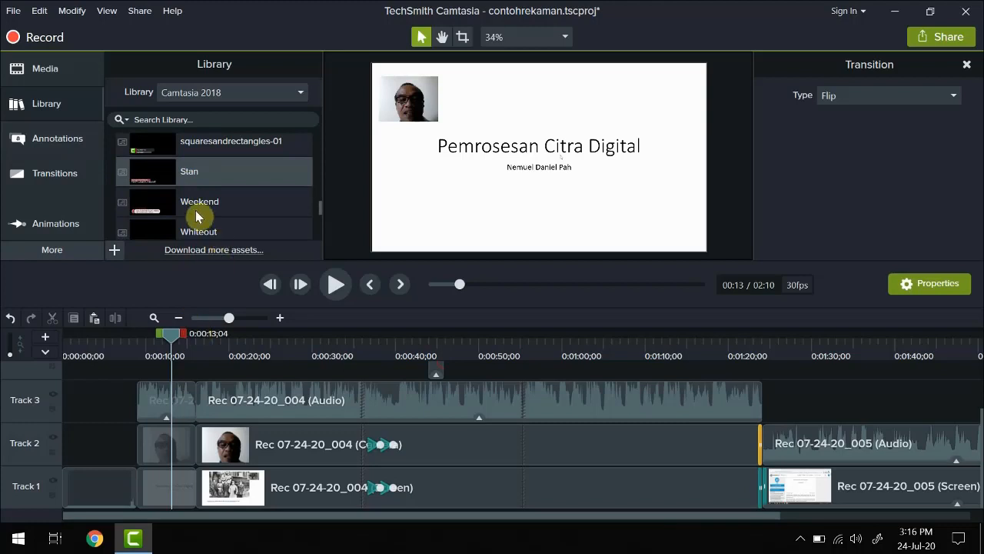
pyautogui.moveTo(163, 173); pyautogui.dragTo(504, 208)
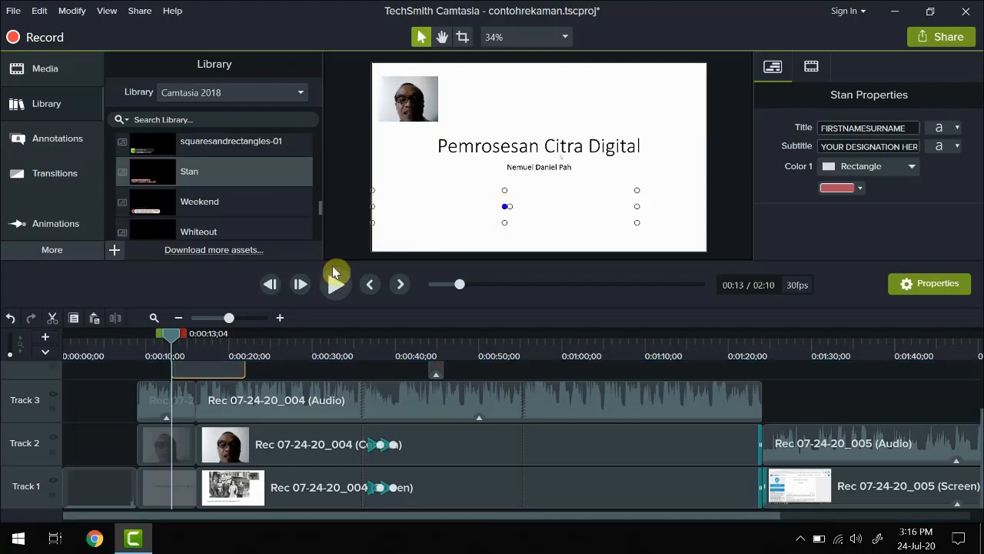
# Step: Play from 0:00:08;25 to about 0:00:17 to review the Stan lower third
pyautogui.moveTo(157, 333); pyautogui.dragTo(138, 335)
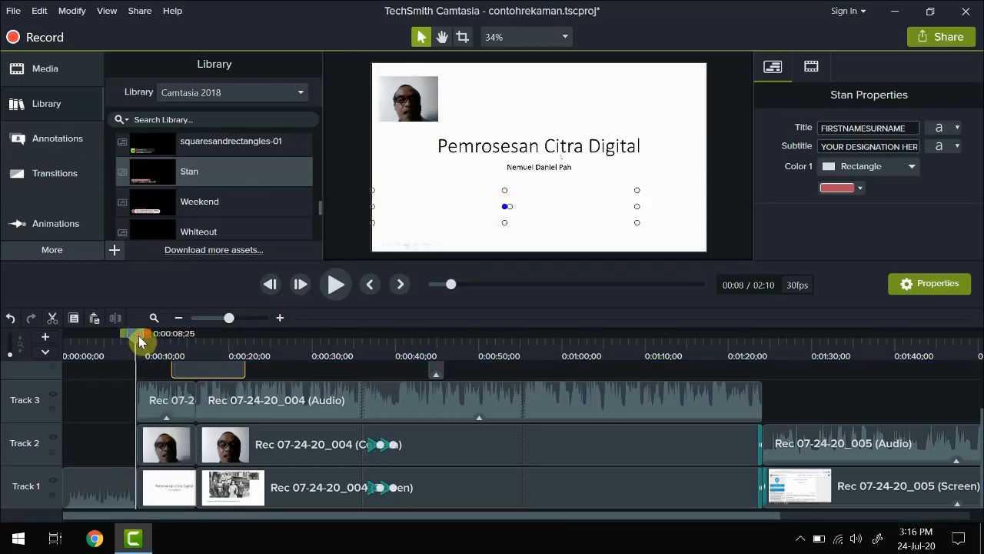
pyautogui.click(336, 285)
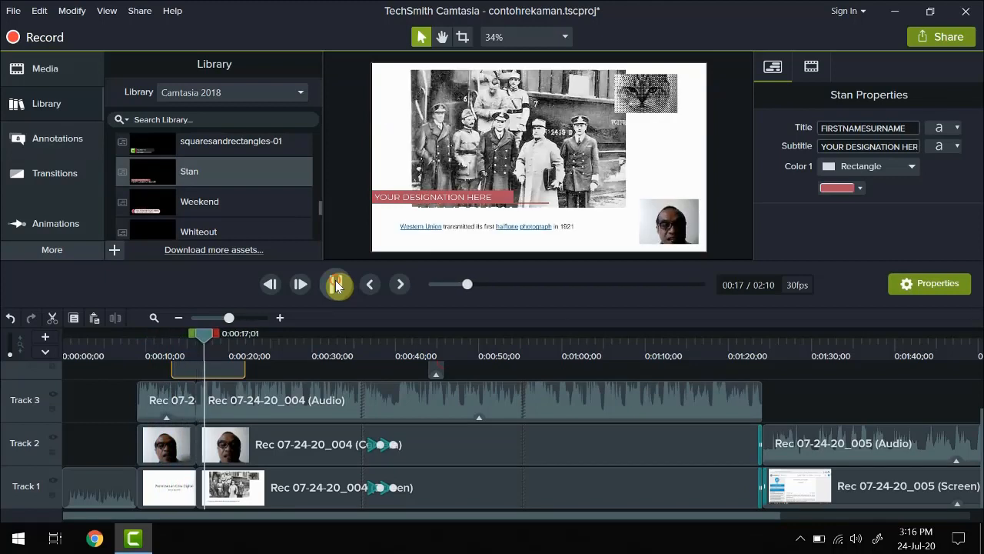
pyautogui.click(336, 286)
# Step: Move the Stan clip to start with the first camera clip, shorten it to end at about 0:00:13, and play it from 0:00:07;00
pyautogui.moveTo(194, 361)
pyautogui.mouseDown()
pyautogui.moveTo(161, 372)
pyautogui.moveTo(193, 374)
pyautogui.moveTo(173, 372)
pyautogui.mouseUp()
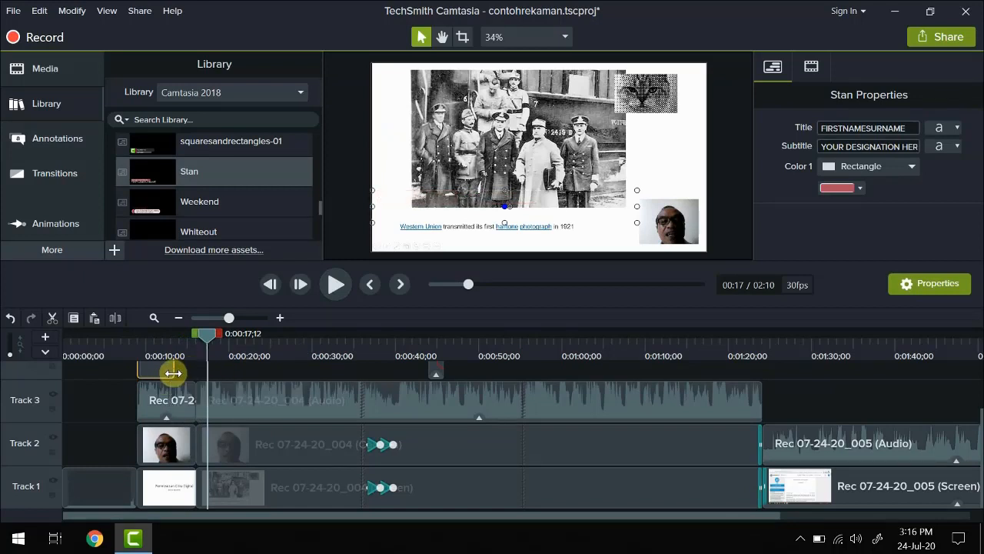
pyautogui.moveTo(208, 341); pyautogui.dragTo(121, 346)
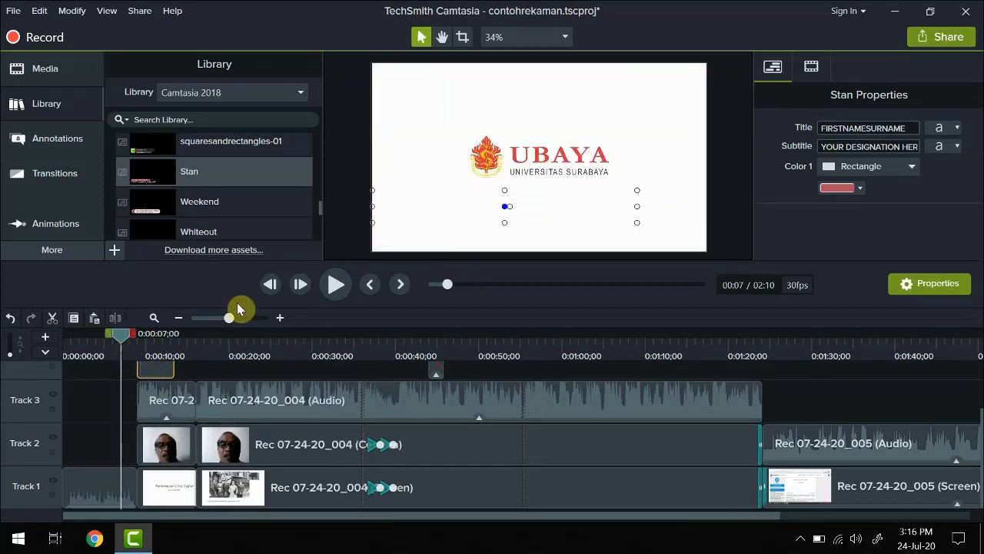
pyautogui.click(331, 286)
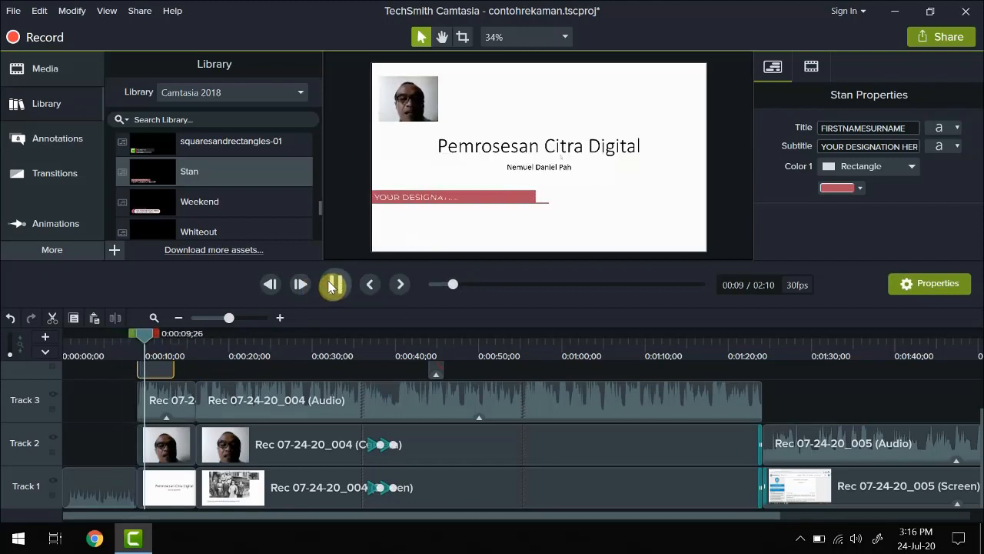
pyautogui.click(330, 285)
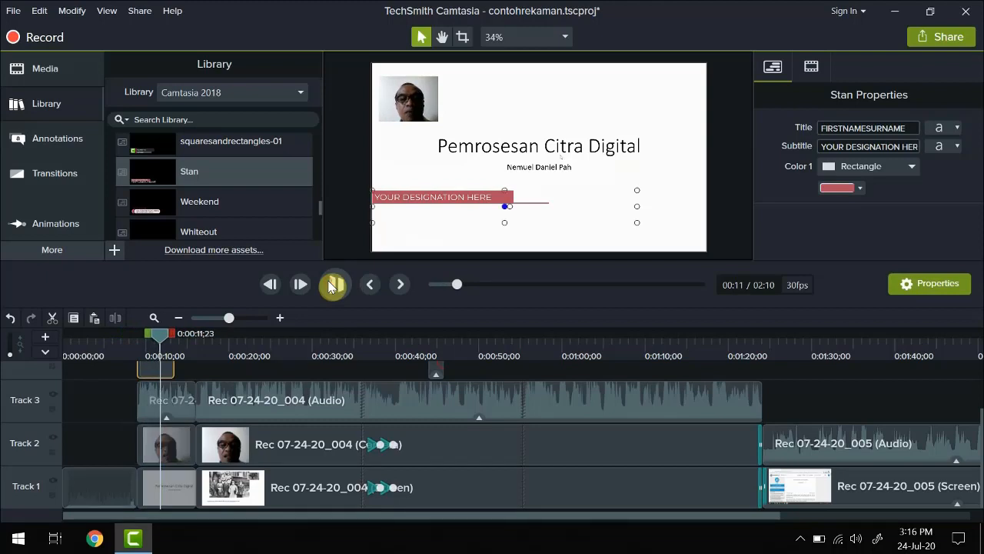
# Step: Move the lower third to the canvas's bottom edge, set its subtitle to UNIVERSITAS SURABAYA and enter the presenter's full name as title
pyautogui.click(458, 212)
pyautogui.moveTo(458, 213); pyautogui.dragTo(459, 239)
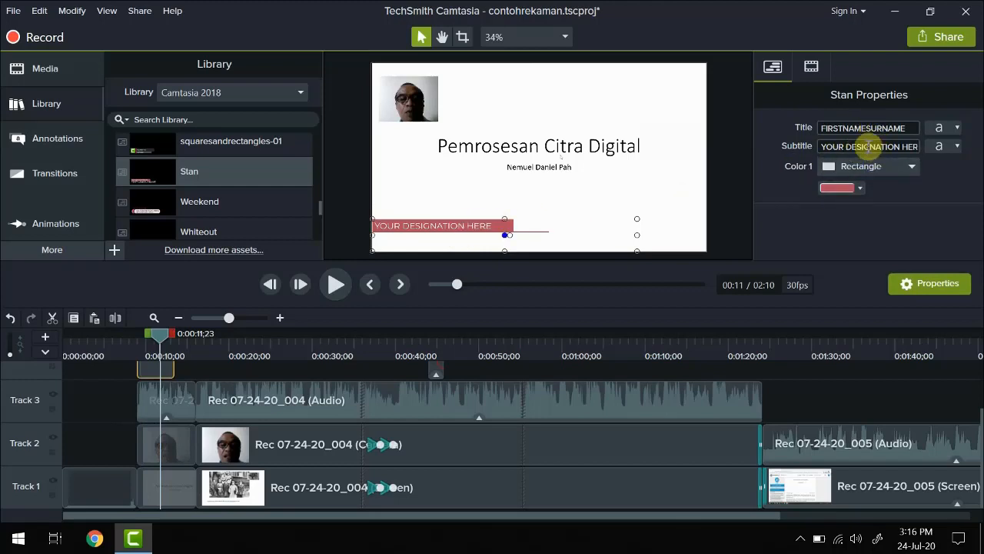
pyautogui.write('UNIVERSITAS SURABAYA')
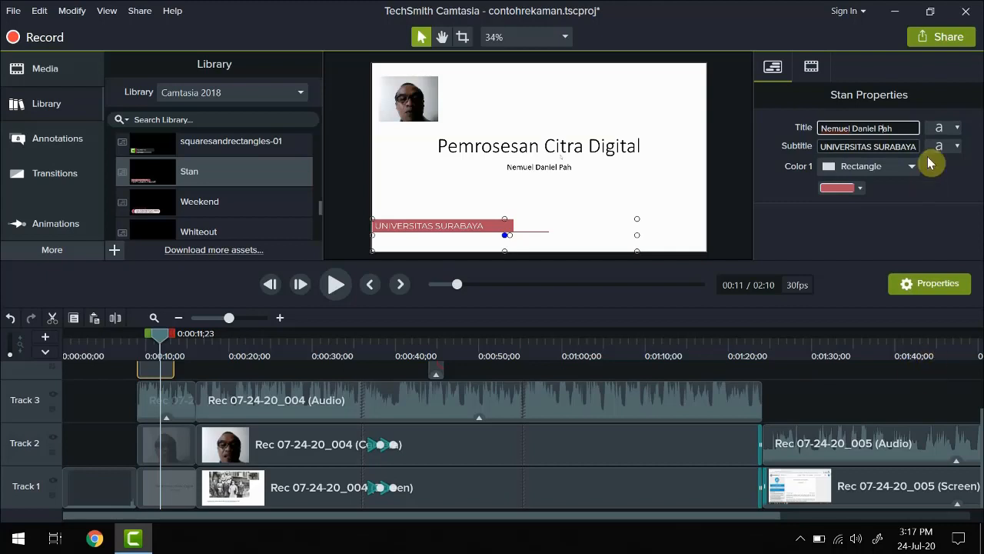
# Step: Set the font color of the lower third's title to red #EB1515
pyautogui.click(953, 129)
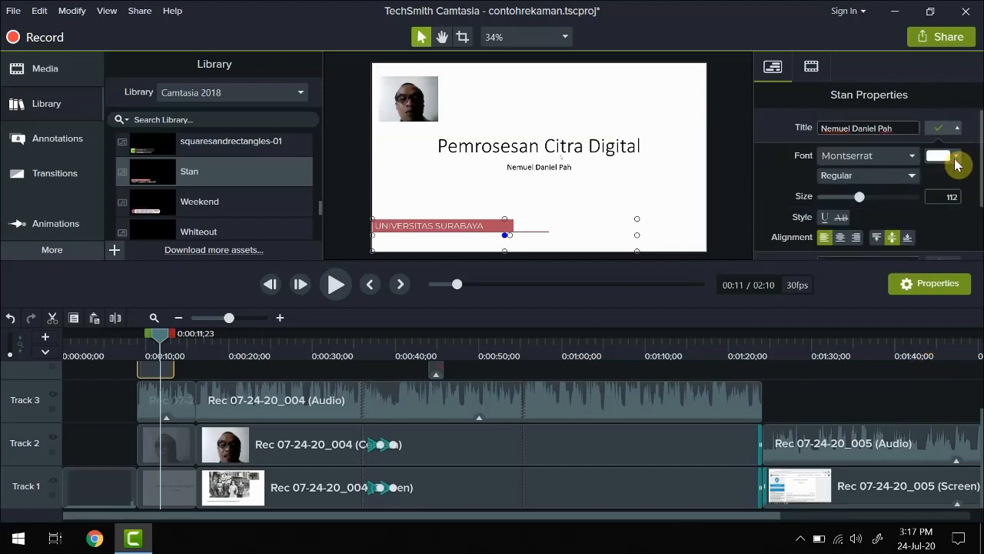
pyautogui.click(956, 158)
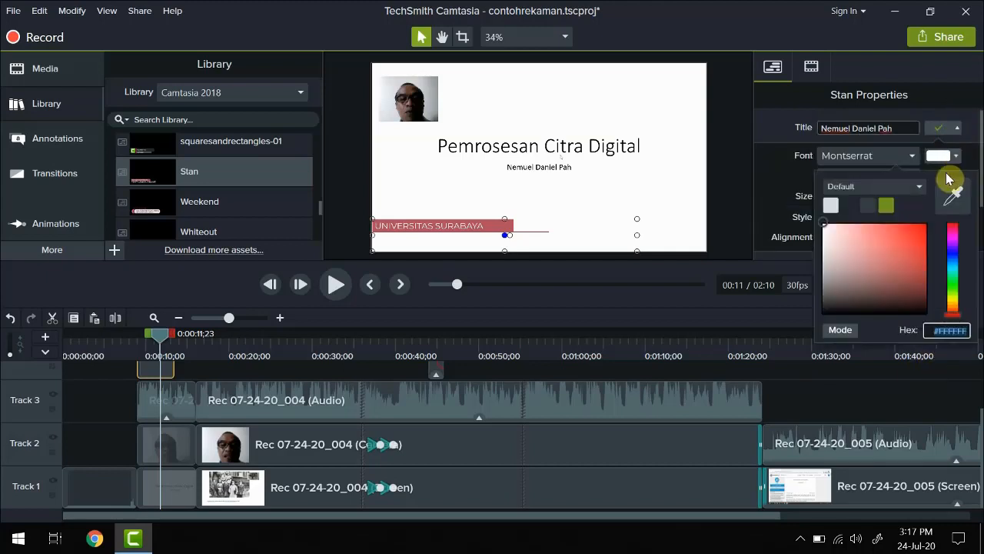
pyautogui.click(918, 230)
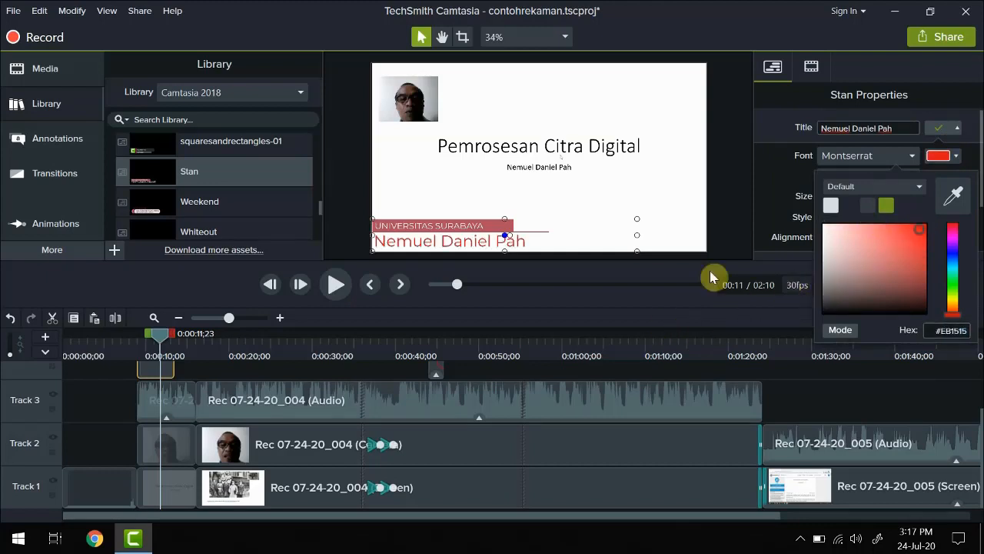
# Step: Play from 0:00:06;29 to about 0:00:17 to review the edited lower third
pyautogui.click(658, 288)
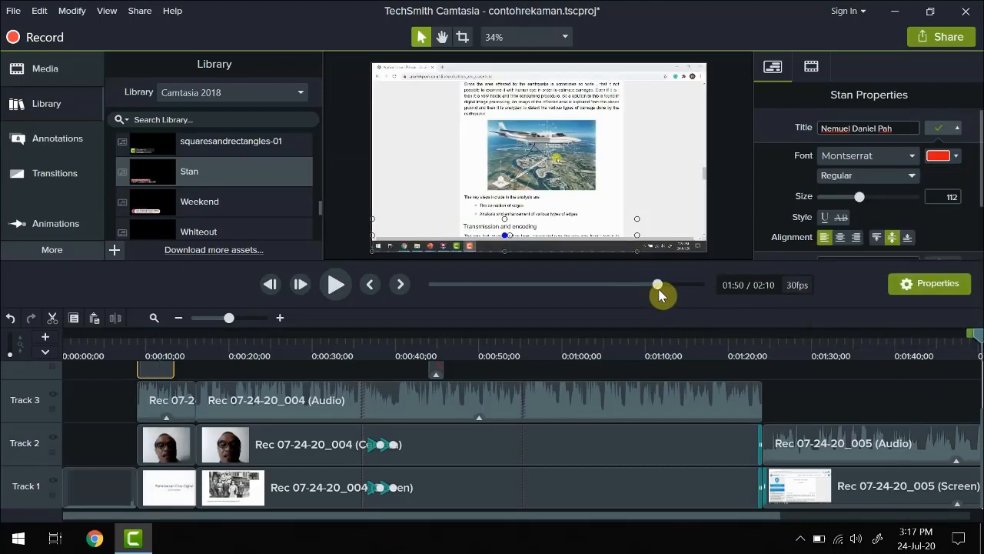
pyautogui.moveTo(136, 343); pyautogui.dragTo(119, 344)
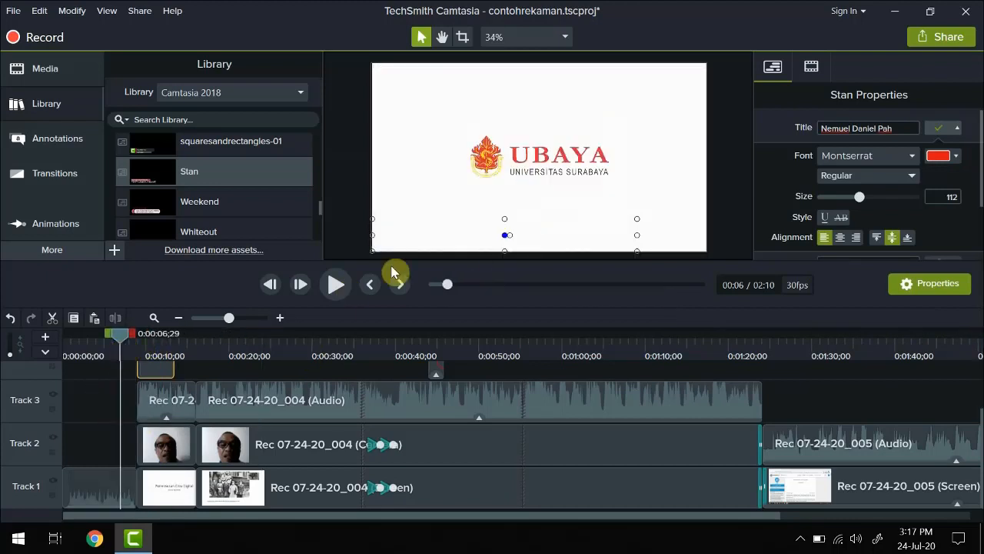
pyautogui.click(334, 284)
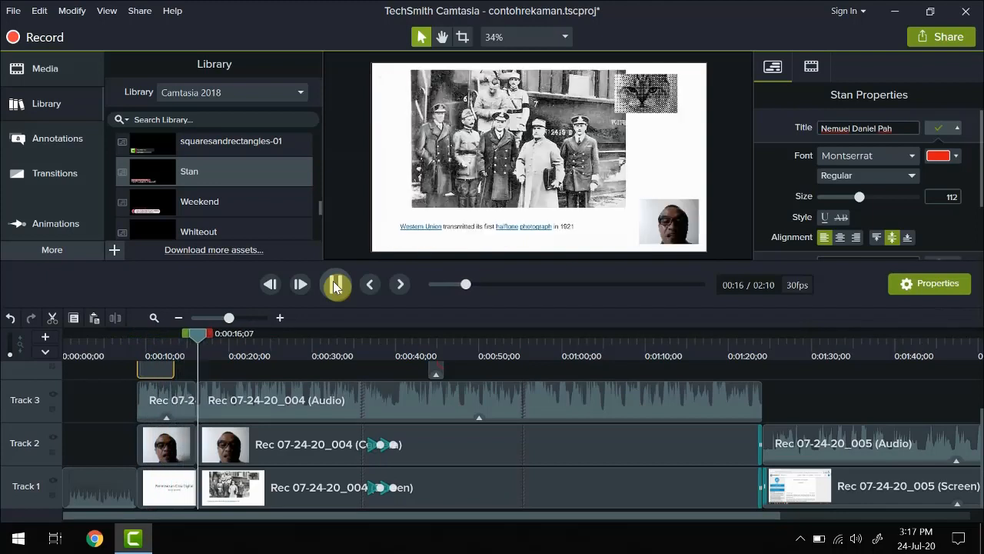
pyautogui.click(336, 287)
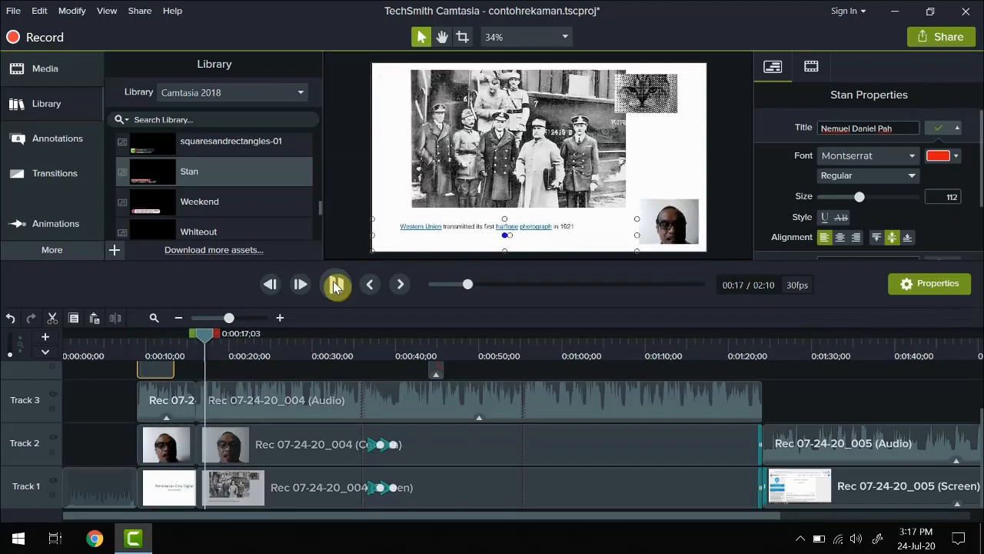
# Step: Enlarge the first Rec 07-24-20_004 camera clip on Track 2 to 300% scale and position it to fill the canvas
pyautogui.click(171, 436)
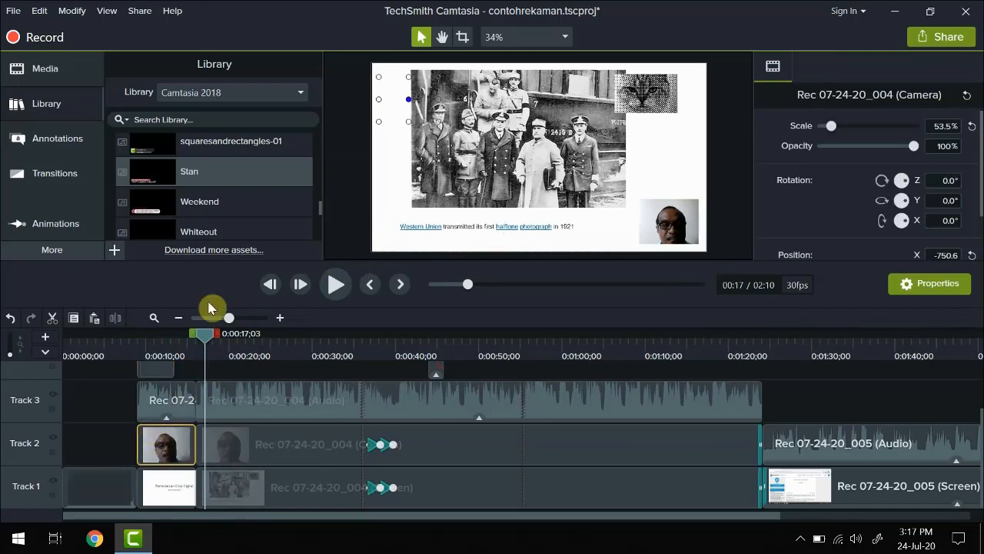
pyautogui.moveTo(209, 336); pyautogui.dragTo(163, 346)
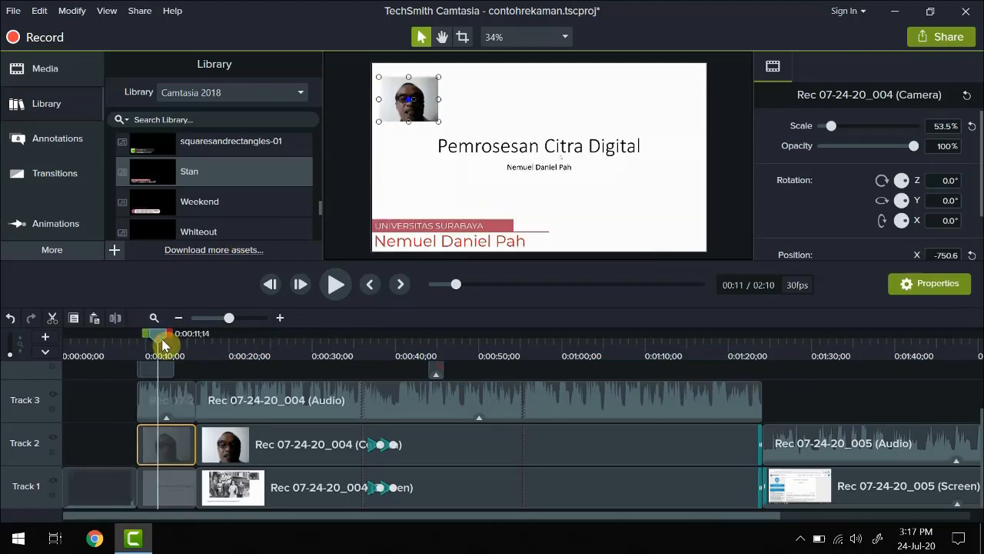
pyautogui.moveTo(415, 115); pyautogui.dragTo(578, 198)
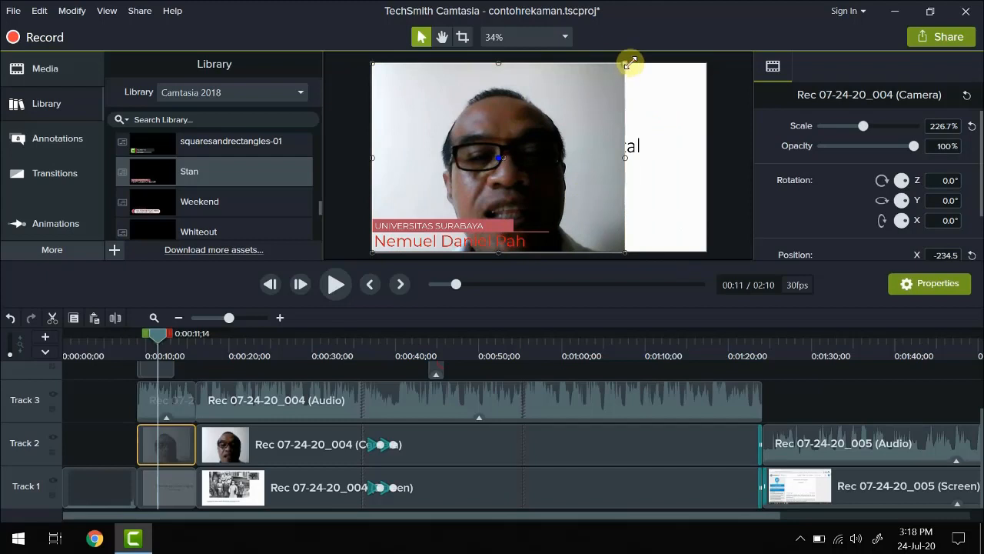
pyautogui.moveTo(630, 62); pyautogui.dragTo(702, 43)
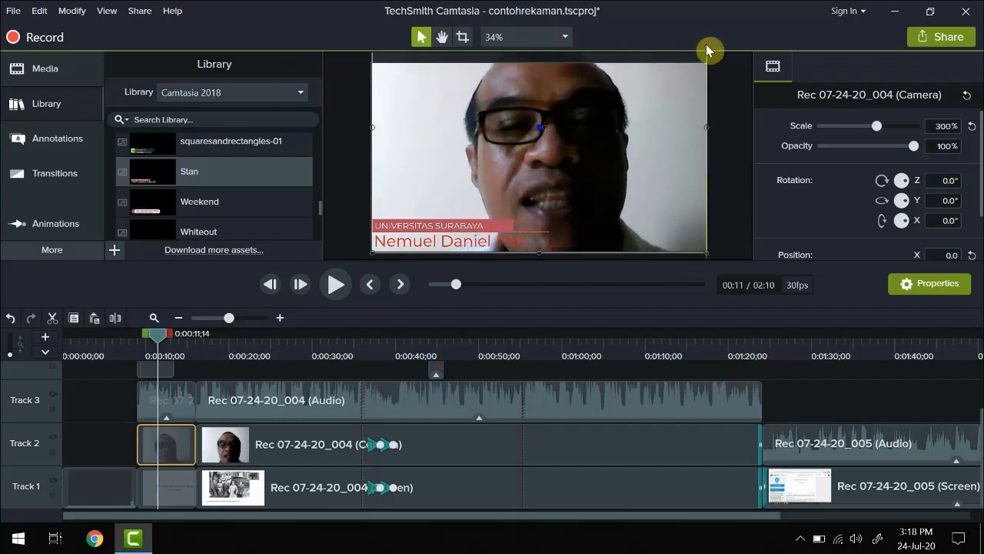
pyautogui.moveTo(620, 110)
pyautogui.mouseDown()
pyautogui.moveTo(606, 120)
pyautogui.moveTo(618, 128)
pyautogui.mouseUp()
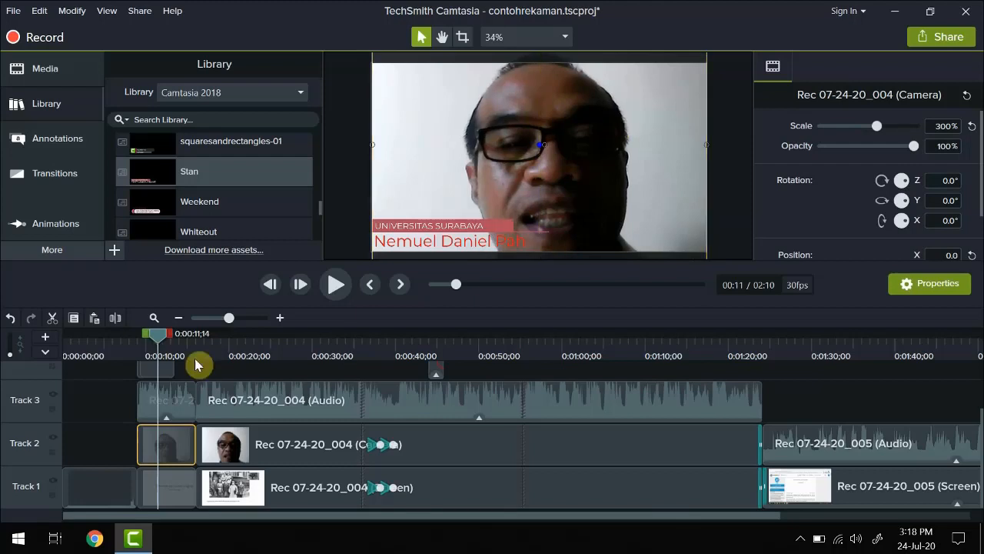
# Step: Play from 0:00:06;16 to about 0:00:19 to review the full-frame camera clip with the lower third
pyautogui.moveTo(157, 337); pyautogui.dragTo(117, 348)
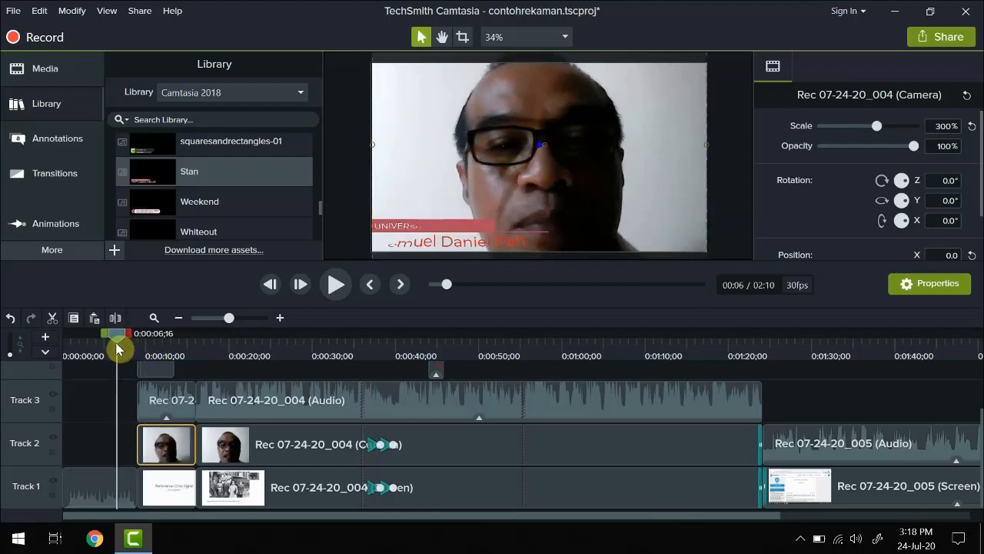
pyautogui.click(340, 285)
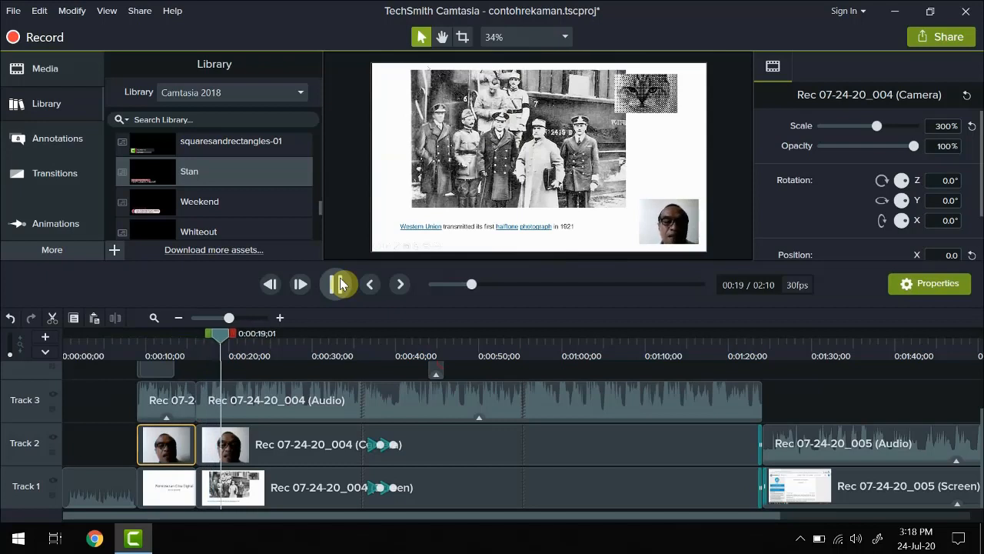
pyautogui.click(340, 285)
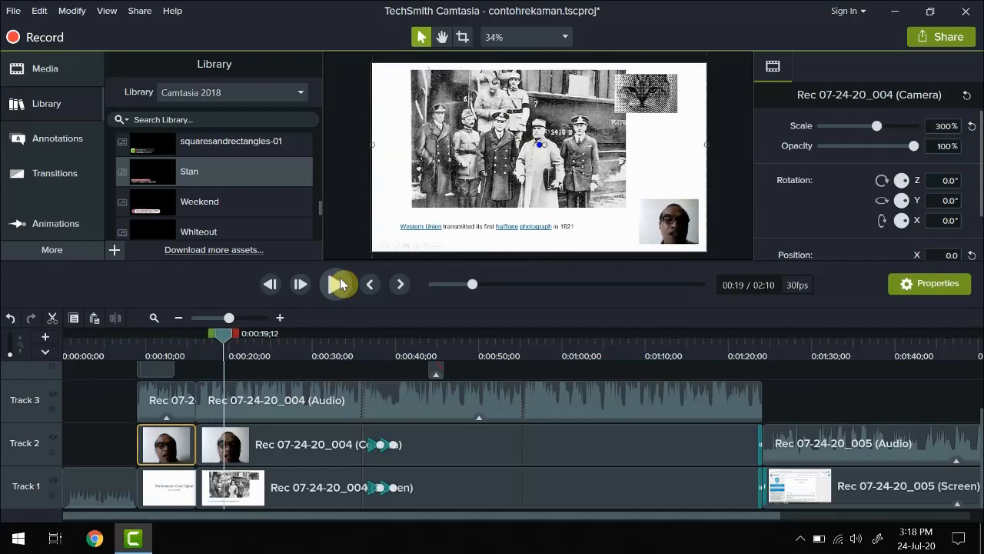
pyautogui.scroll(10, 169, 188)
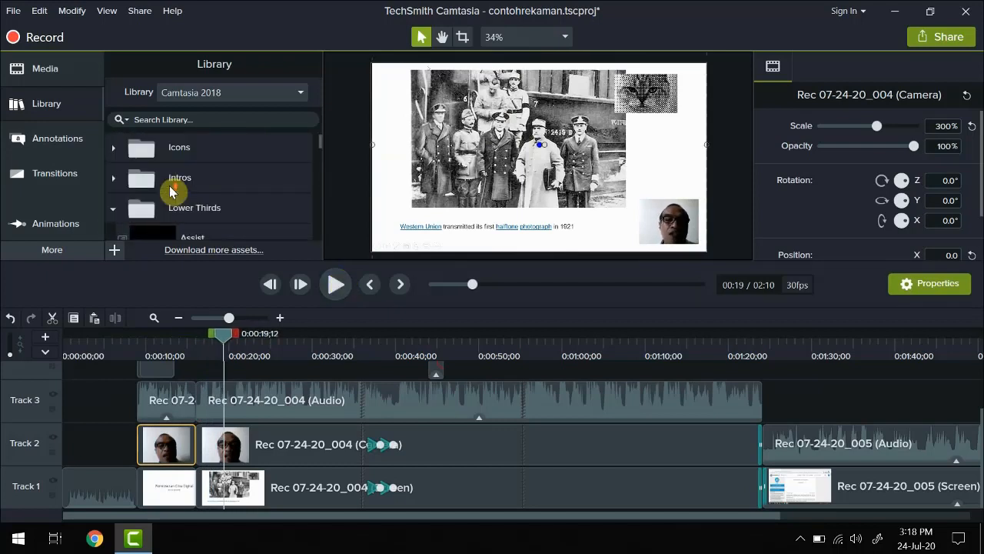
pyautogui.scroll(-10, 170, 193)
pyautogui.scroll(9, 170, 192)
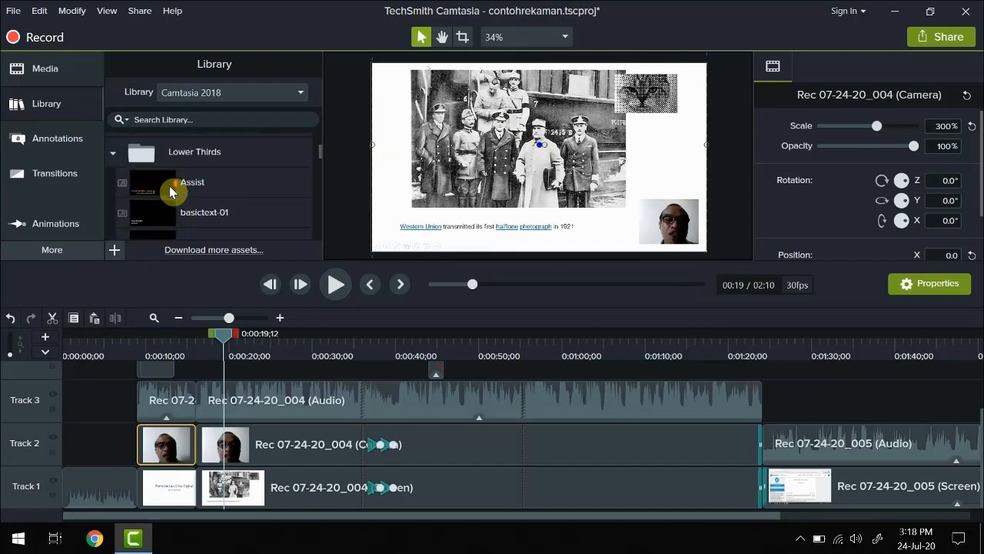
# Step: Add the asimpleway music track from the library to a new Track 5, starting at about 0:00:13
pyautogui.scroll(-10, 169, 191)
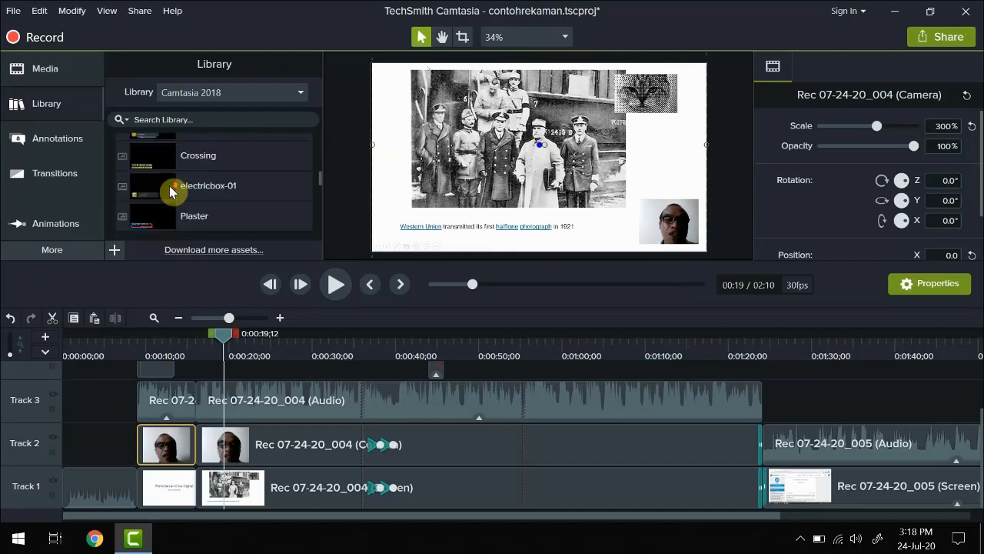
pyautogui.click(113, 166)
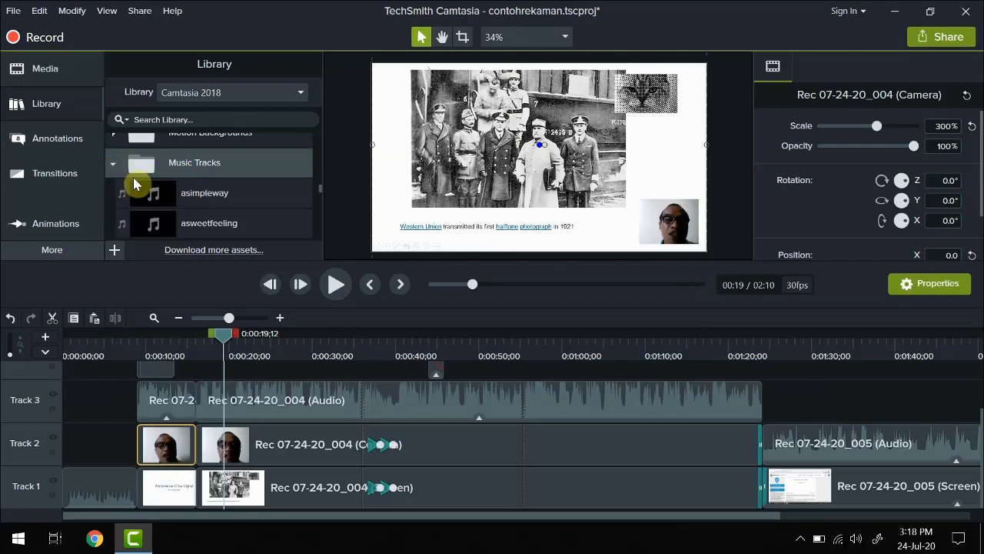
pyautogui.moveTo(193, 197); pyautogui.dragTo(246, 362)
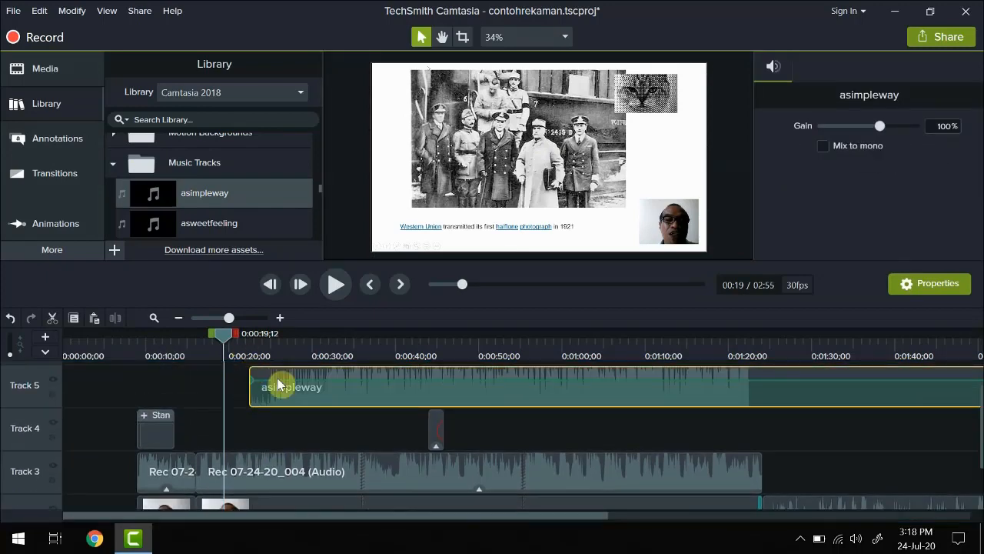
pyautogui.moveTo(323, 393); pyautogui.dragTo(244, 402)
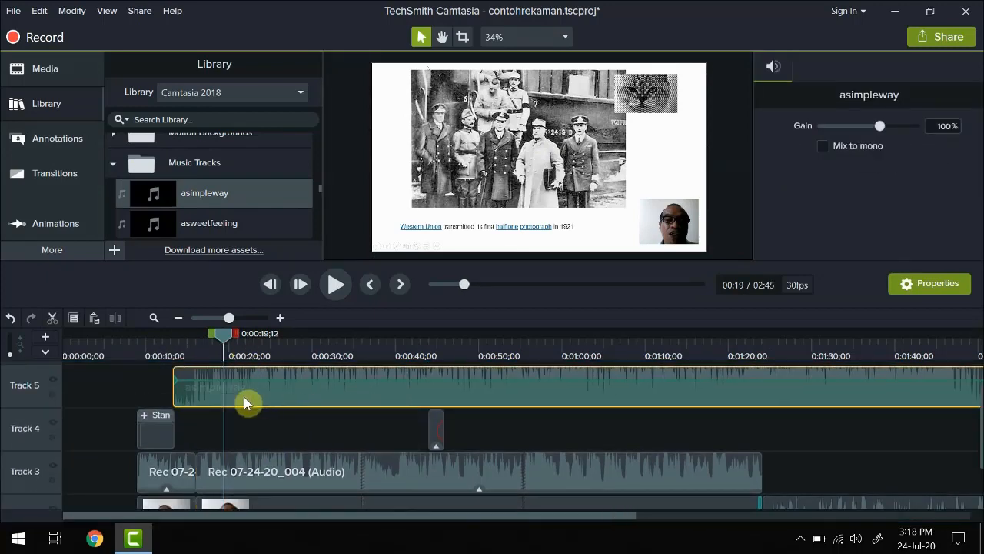
# Step: Play the presenter's opening section up to about 0:00:18 to hear the background music against the speech
pyautogui.moveTo(223, 333); pyautogui.dragTo(139, 346)
pyautogui.click(337, 286)
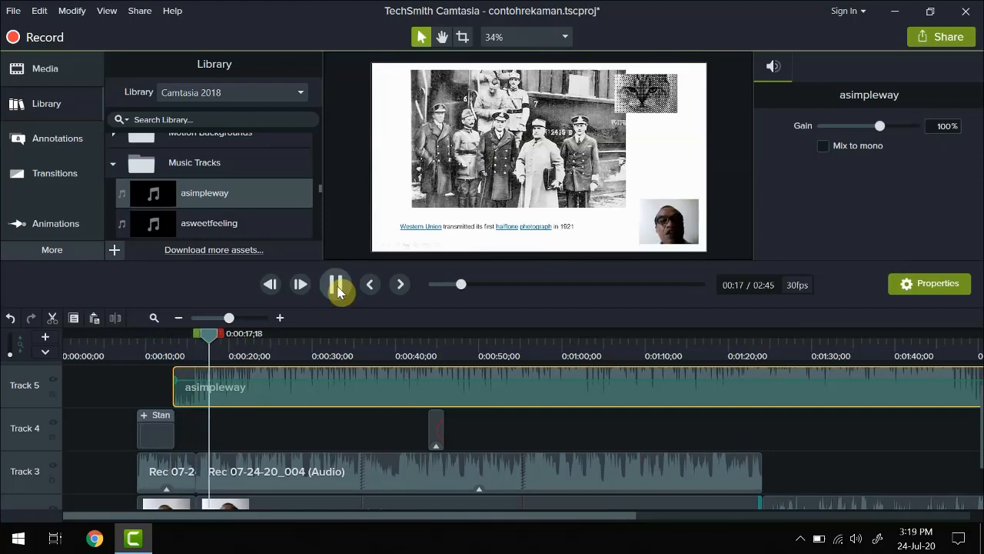
pyautogui.click(337, 286)
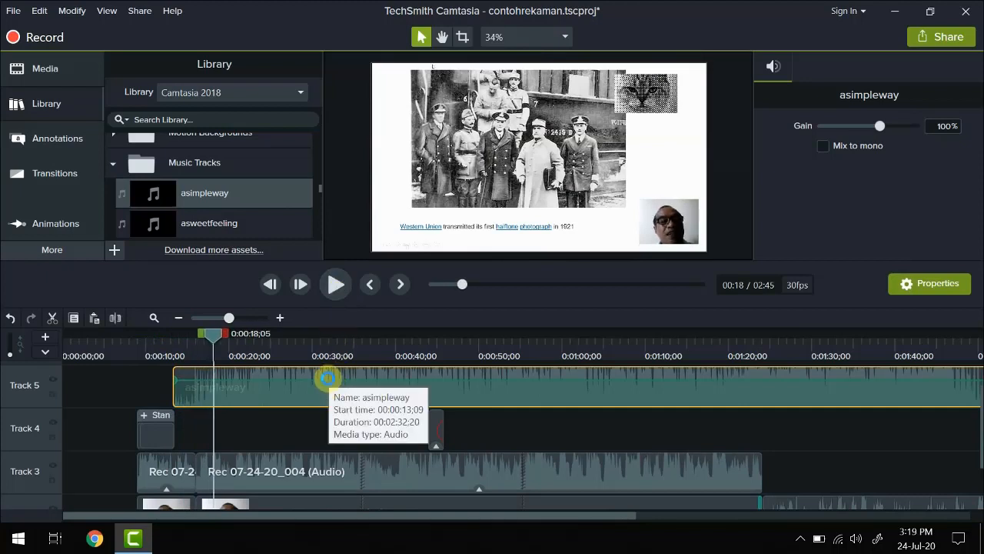
# Step: Lower the asimpleway clip's volume to a faint background level and play from 0:00:10;10 to about 0:00:28 to check it
pyautogui.click(326, 378)
pyautogui.moveTo(329, 388); pyautogui.dragTo(329, 401)
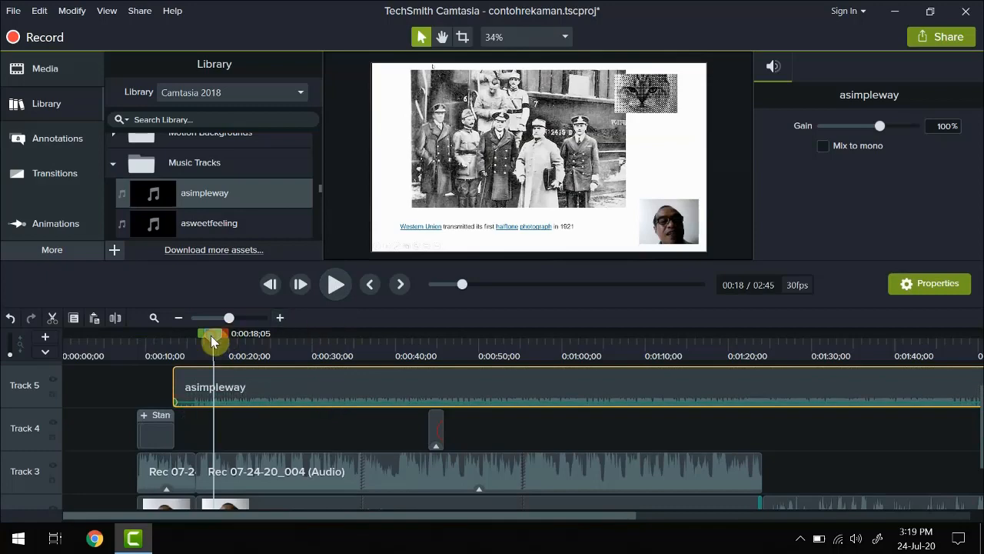
pyautogui.moveTo(213, 343); pyautogui.dragTo(148, 338)
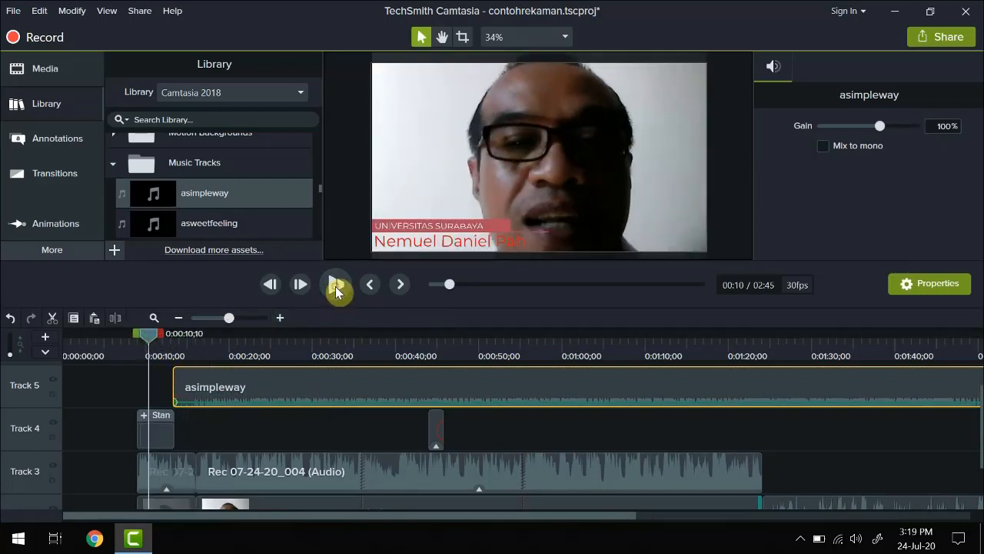
pyautogui.click(336, 286)
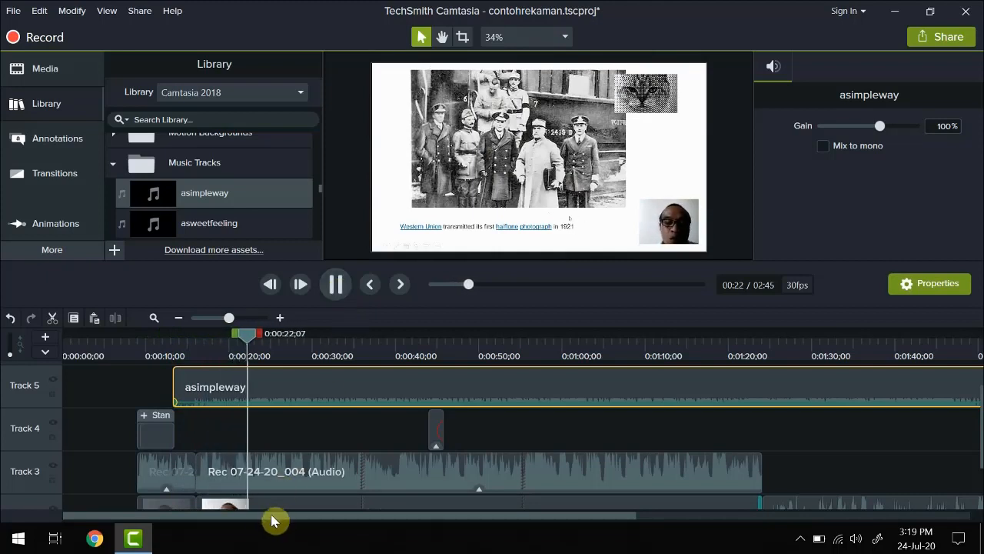
pyautogui.moveTo(277, 519); pyautogui.dragTo(554, 514)
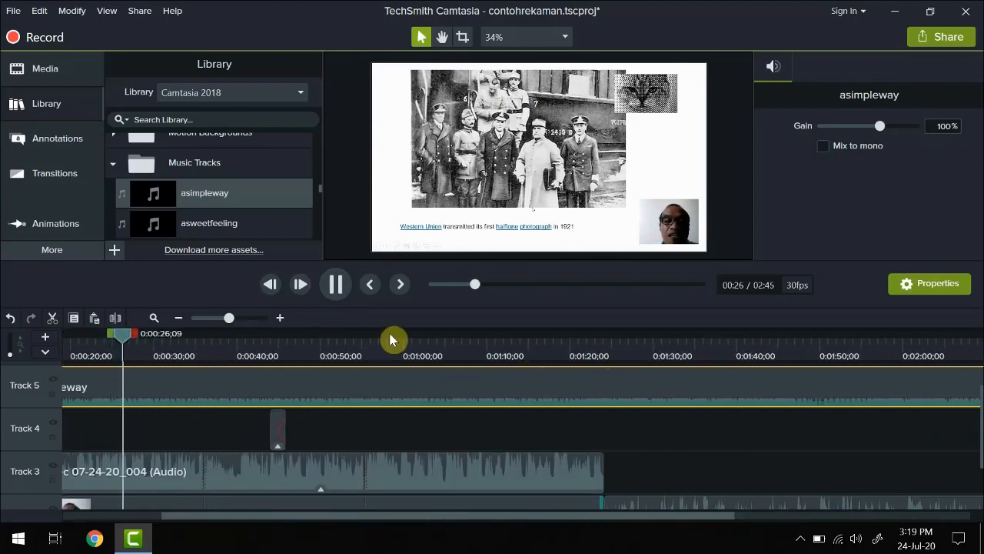
pyautogui.click(337, 287)
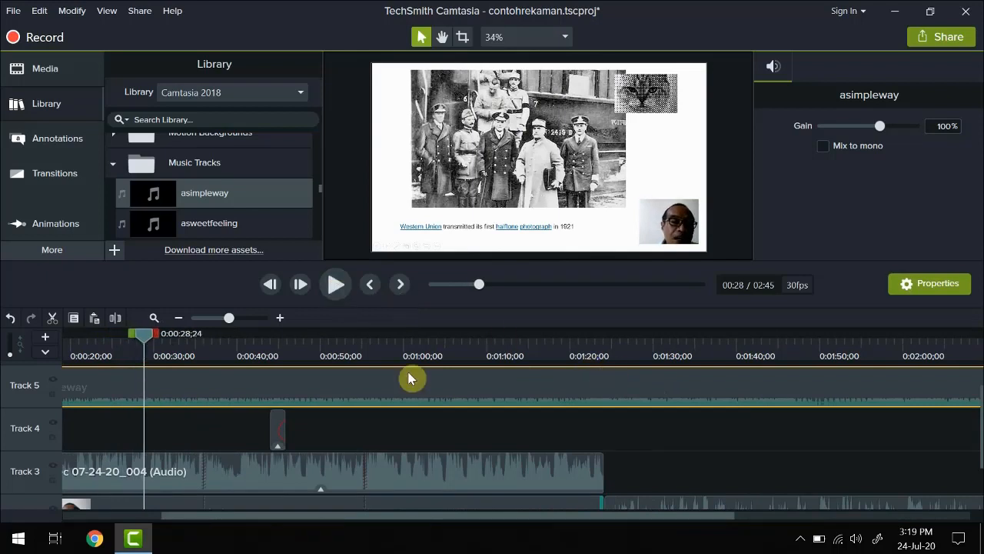
# Step: Split the asimpleway clip at 0:02:11;17, just past the end of the recording, and delete the remainder
pyautogui.click(643, 352)
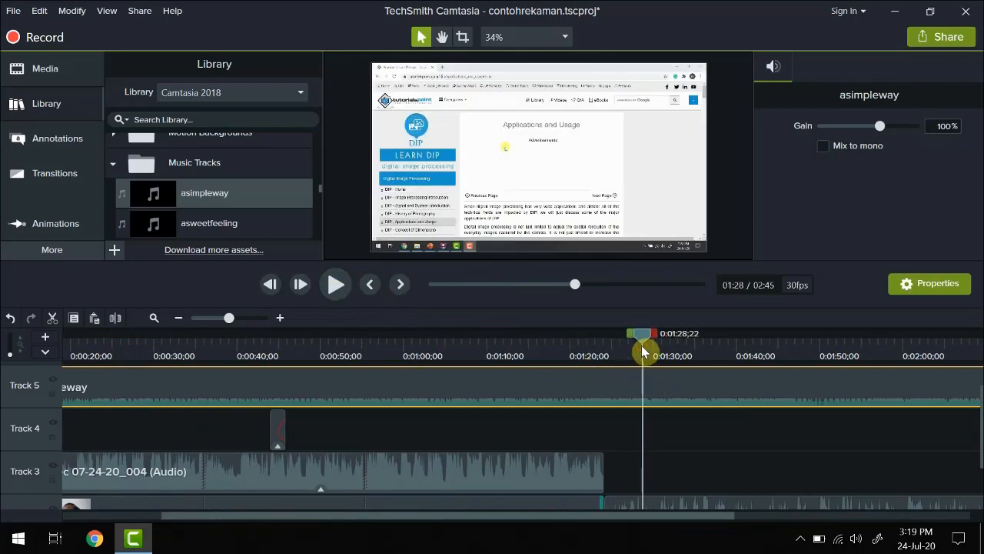
pyautogui.moveTo(602, 516); pyautogui.dragTo(734, 513)
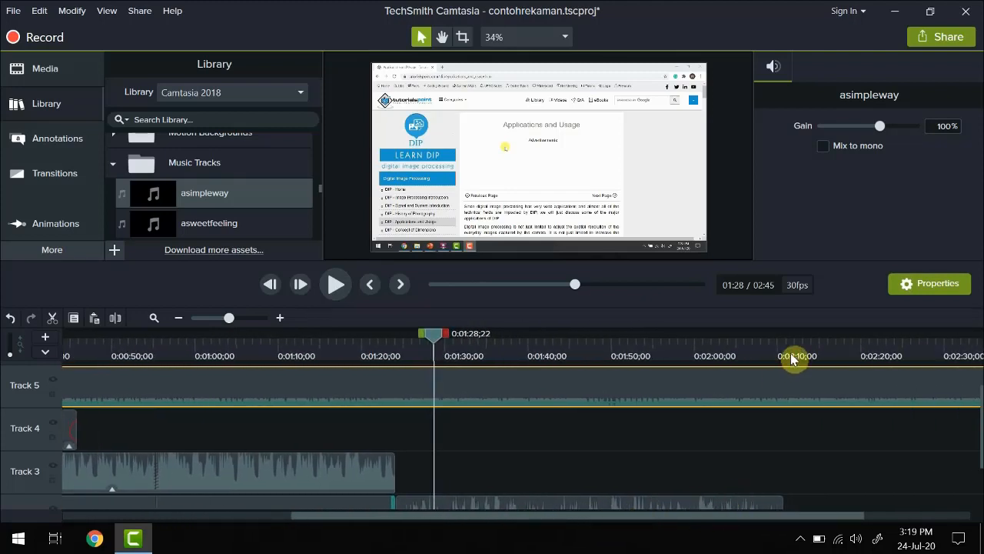
pyautogui.click(793, 359)
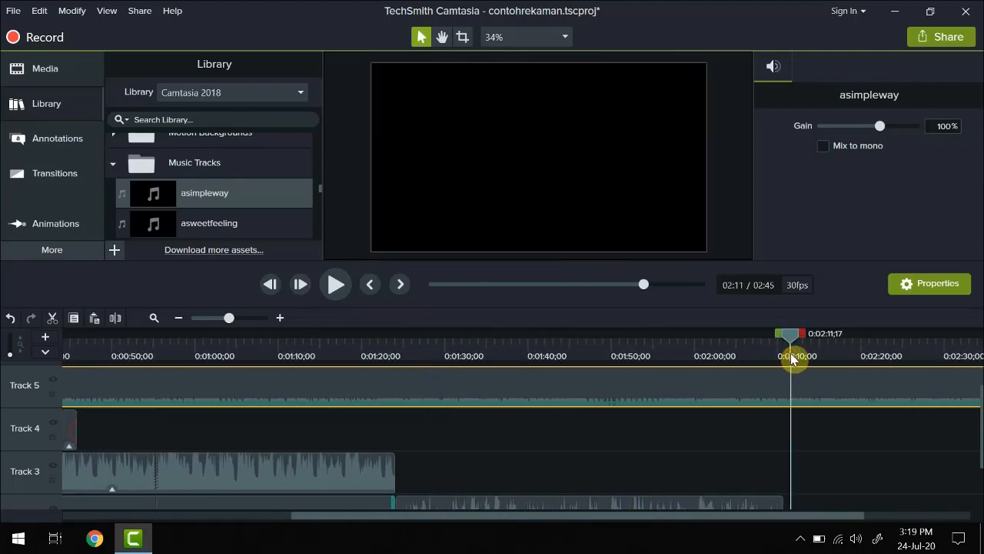
pyautogui.click(117, 317)
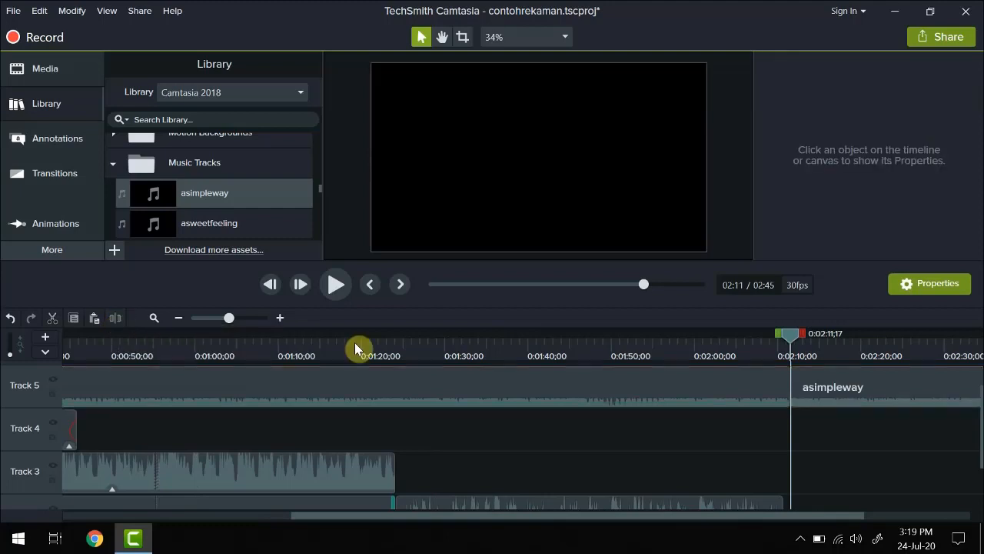
pyautogui.click(869, 377)
pyautogui.press('Delete')
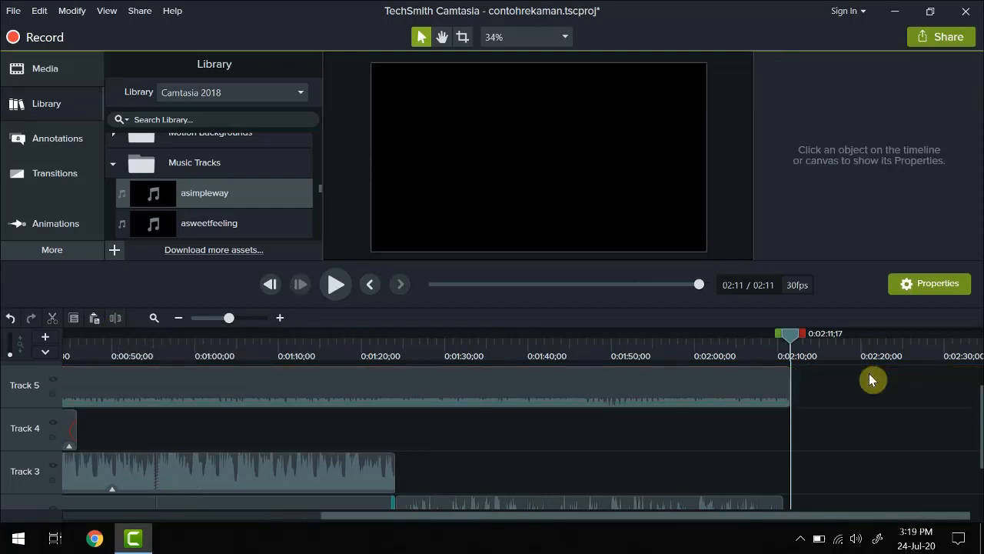
# Step: Trim the end of the asimpleway clip to line up with the end of the Track 1 recording
pyautogui.moveTo(791, 337); pyautogui.dragTo(831, 337)
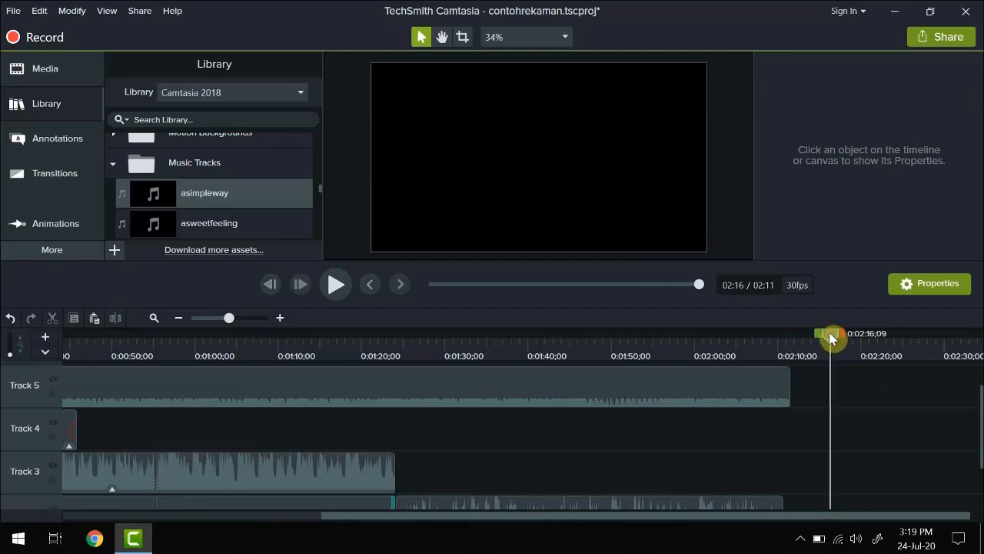
pyautogui.click(281, 318)
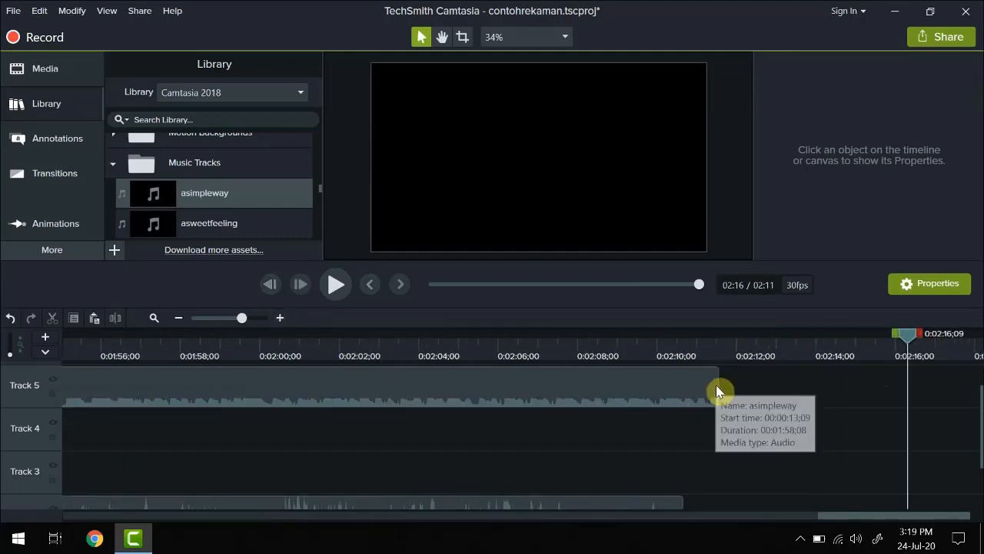
pyautogui.moveTo(716, 382); pyautogui.dragTo(685, 389)
pyautogui.scroll(-2, 711, 431)
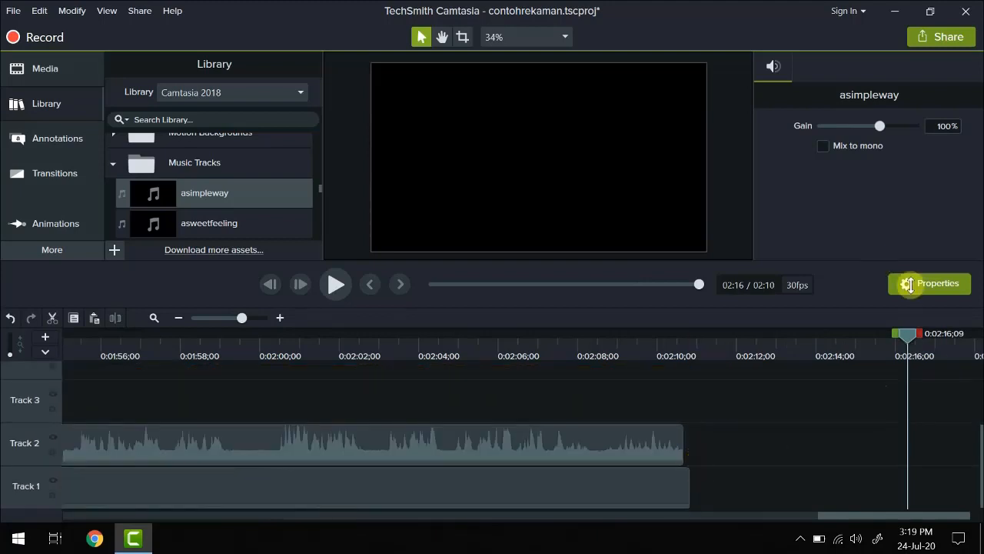
pyautogui.scroll(2, 797, 422)
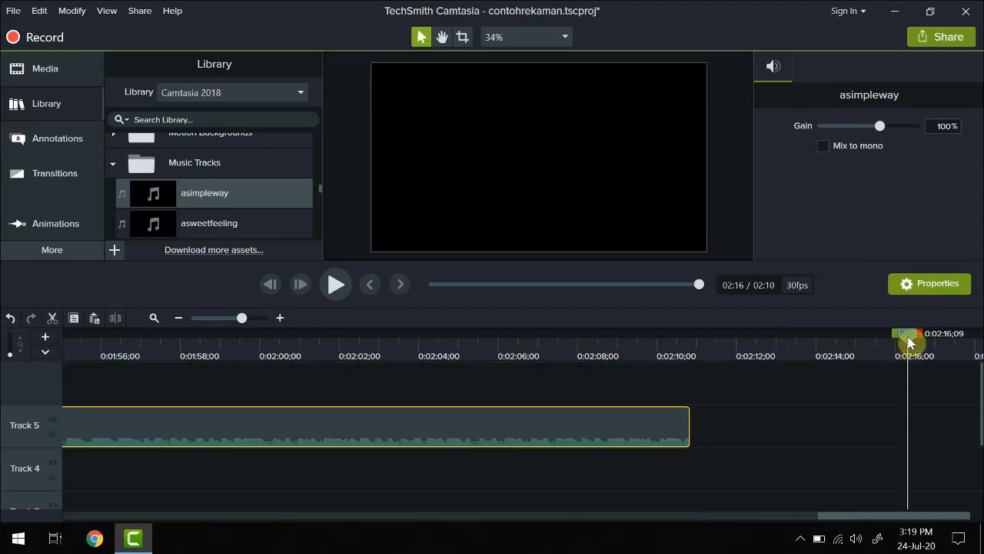
# Step: Play from 0:02:08;19 to the end of the timeline to review how the music ends
pyautogui.moveTo(909, 343); pyautogui.dragTo(603, 433)
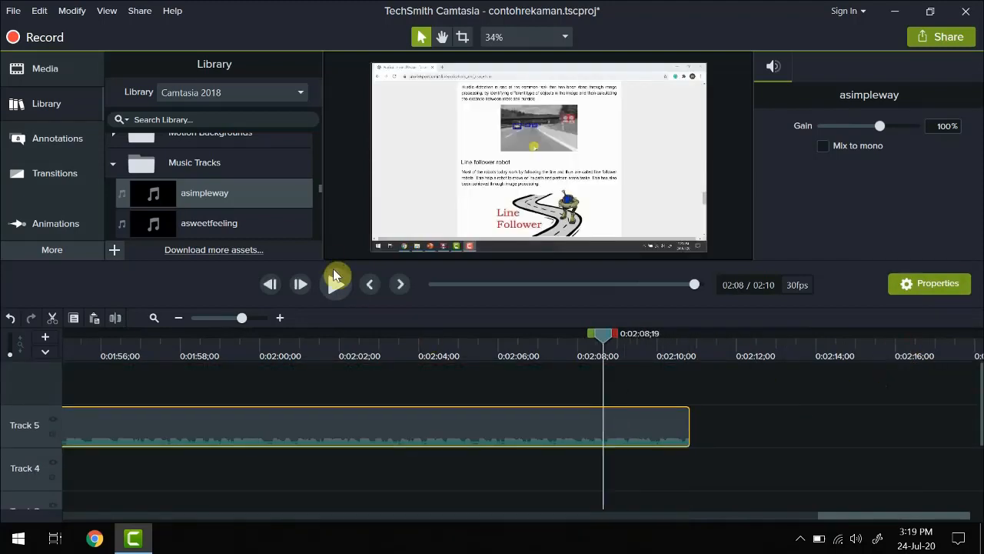
pyautogui.click(335, 282)
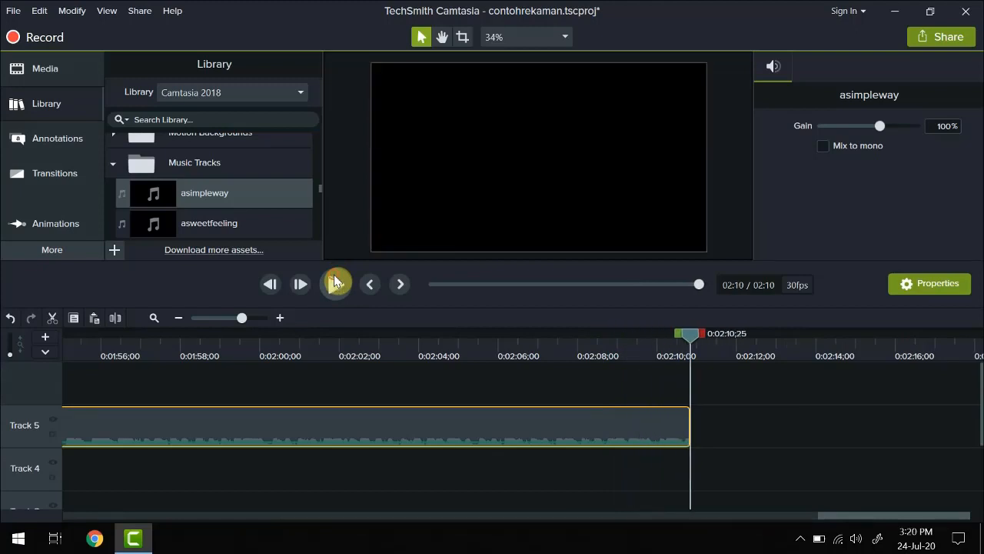
pyautogui.click(336, 282)
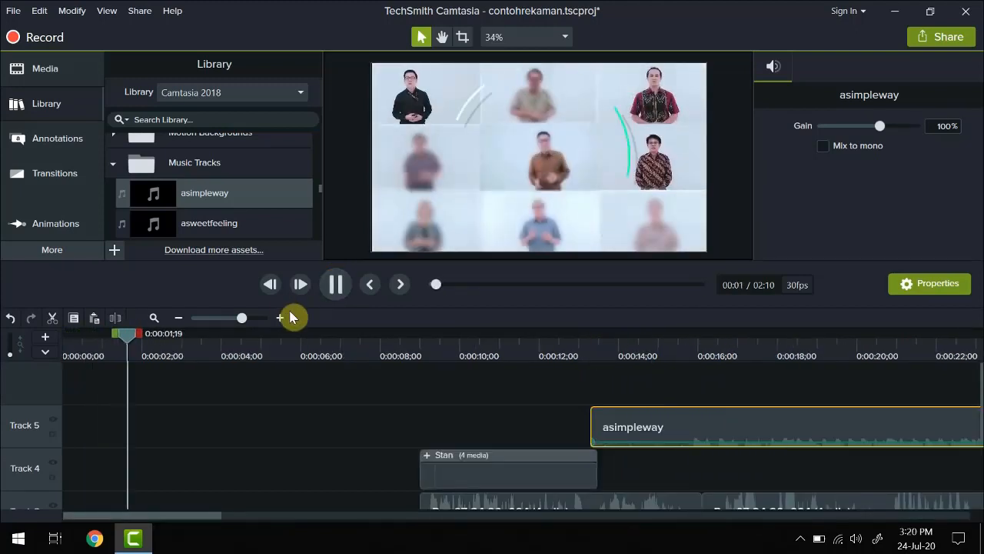
pyautogui.click(335, 284)
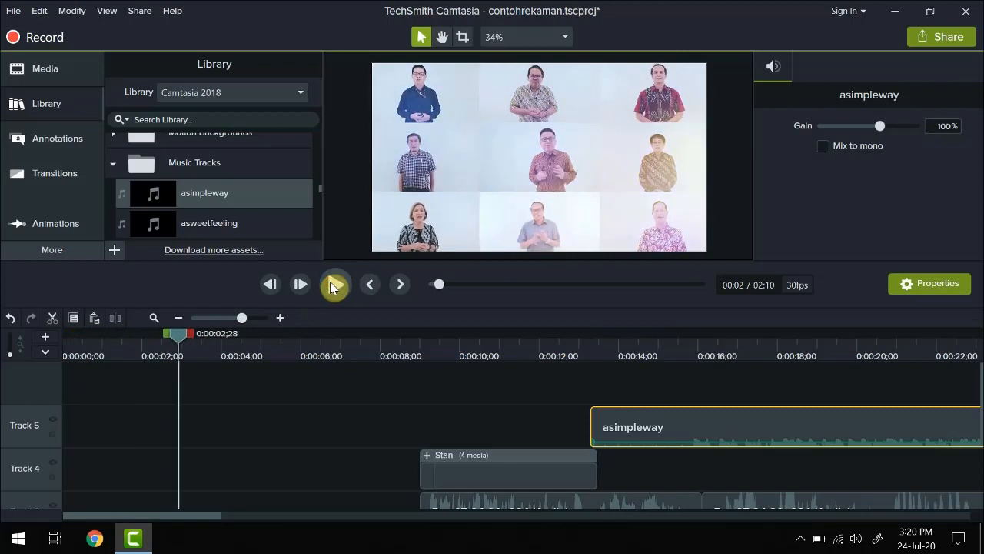
# Step: Delete the asimpleway music clip from Track 5
pyautogui.click(179, 320)
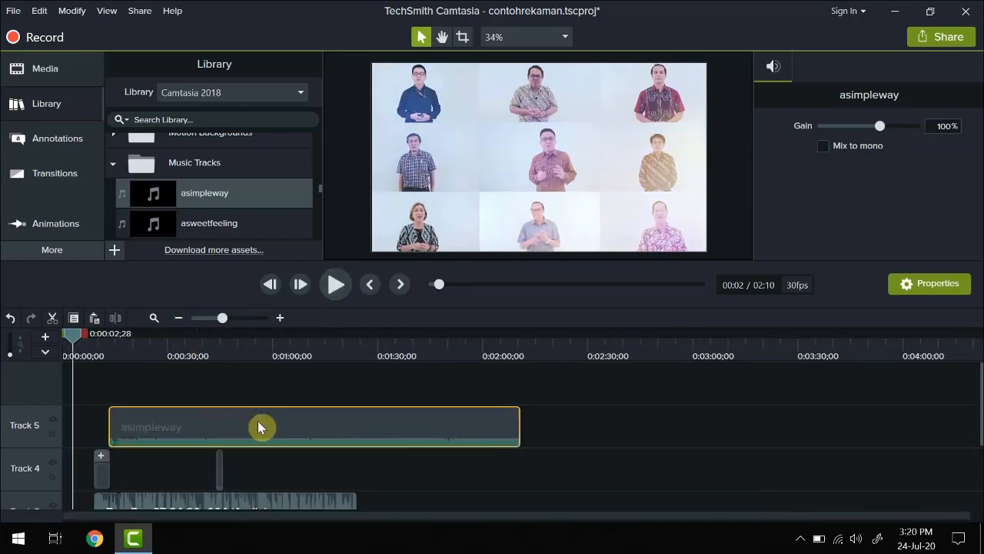
pyautogui.press('Delete')
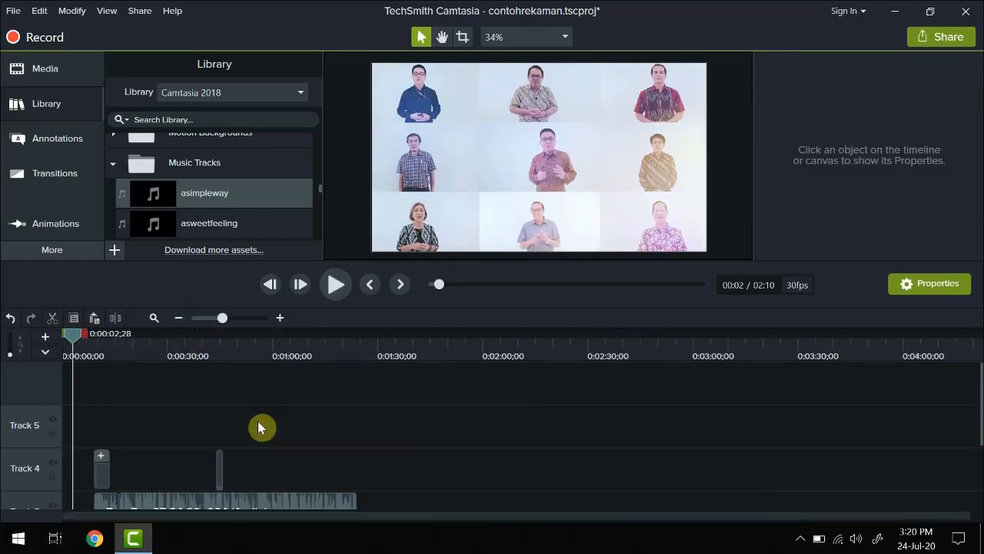
# Step: Play the intro from the start of the timeline to about 0:00:06 to review it
pyautogui.scroll(-3, 258, 422)
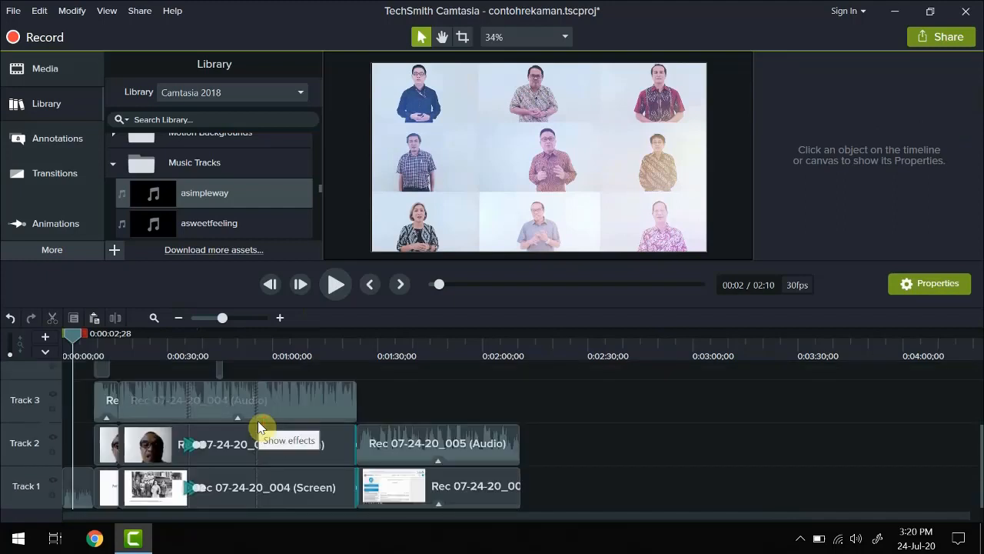
pyautogui.moveTo(72, 346); pyautogui.dragTo(62, 343)
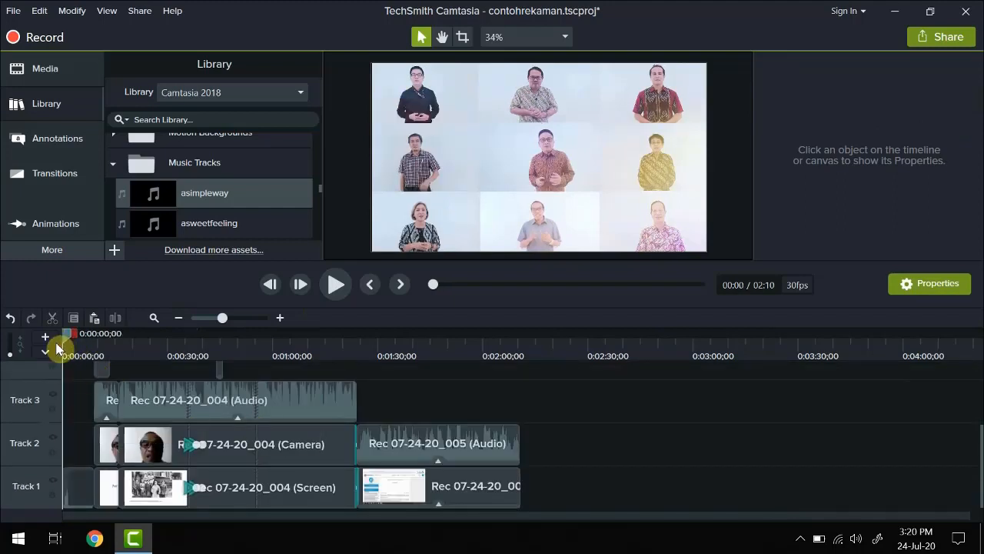
pyautogui.click(336, 286)
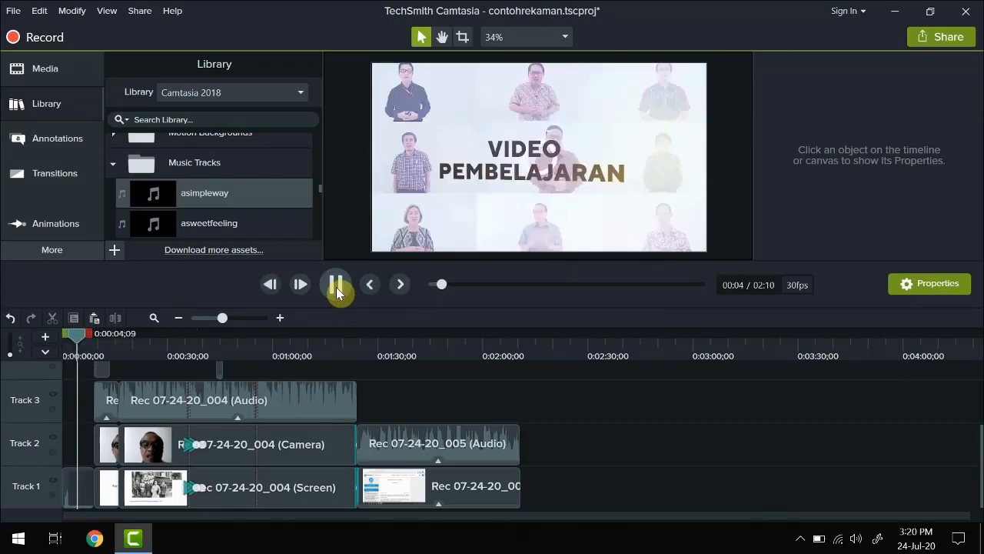
pyautogui.click(336, 287)
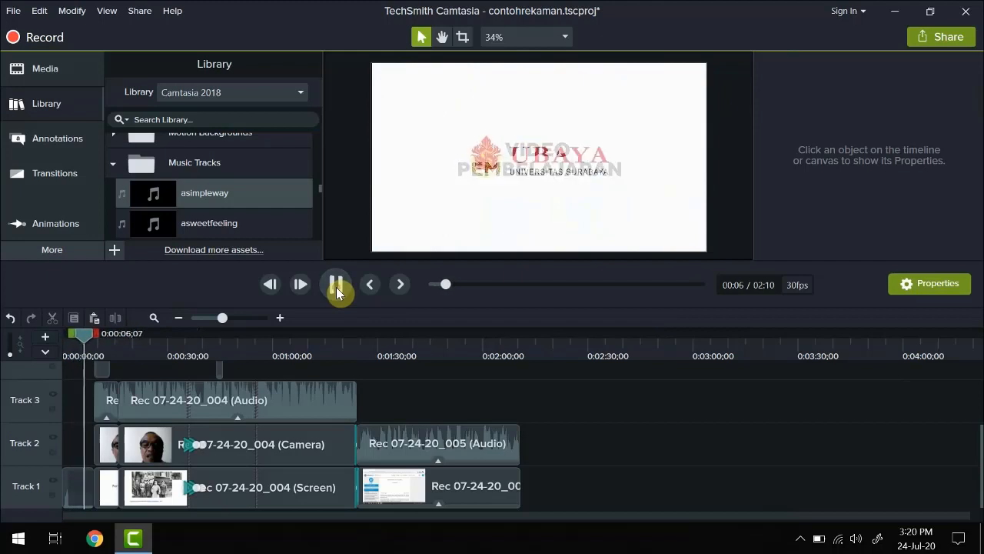
# Step: Copy the INTRO FIX clip to the end of Track 1 and place it directly after the Rec 07-24-20_005 screen clip
pyautogui.click(74, 480)
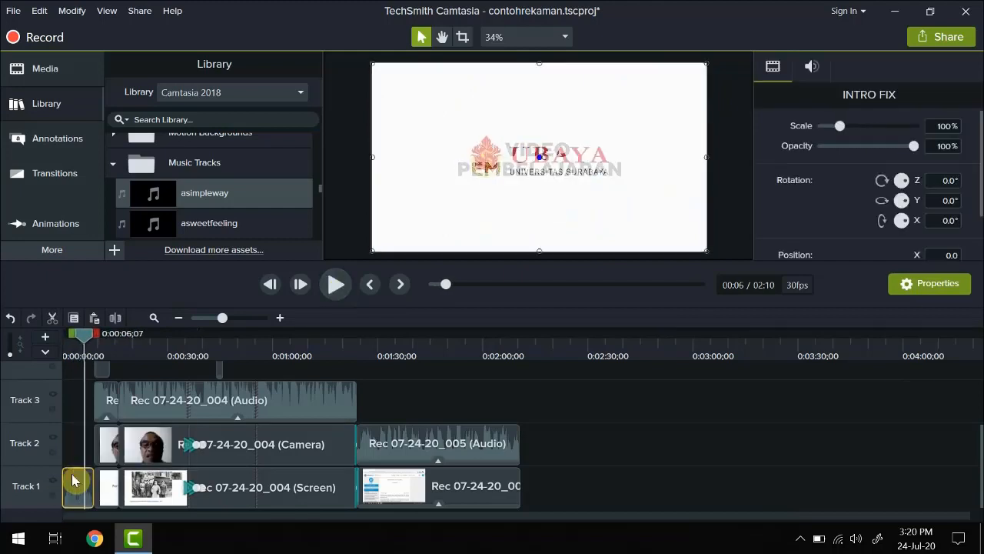
pyautogui.click(532, 351)
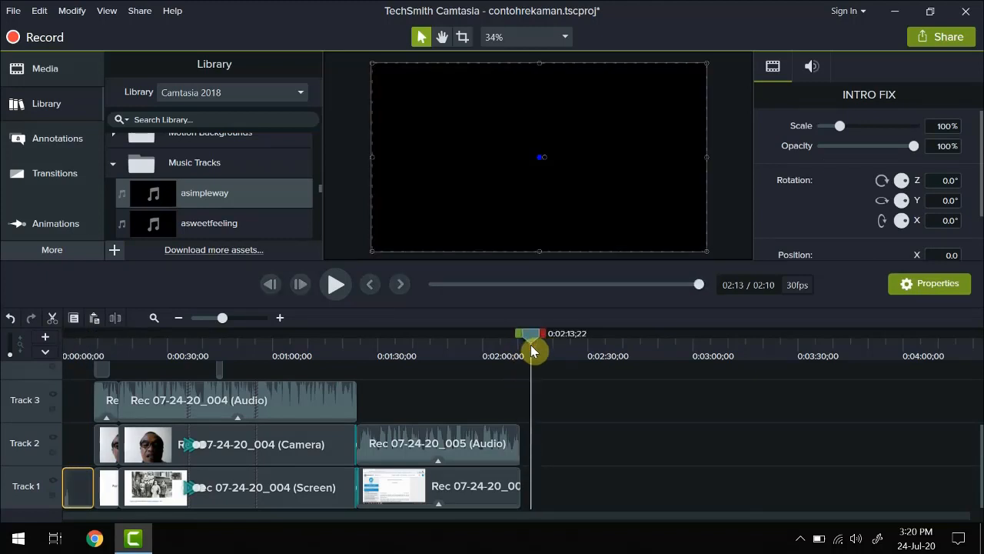
pyautogui.hotkey('ctrl', 'x')
pyautogui.hotkey('ctrl', 'v')
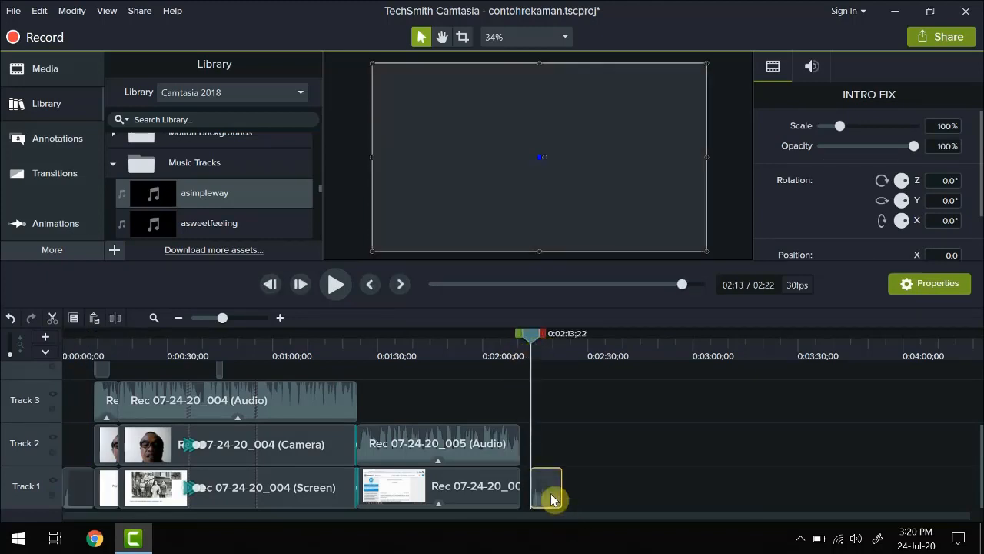
pyautogui.moveTo(551, 499); pyautogui.dragTo(530, 499)
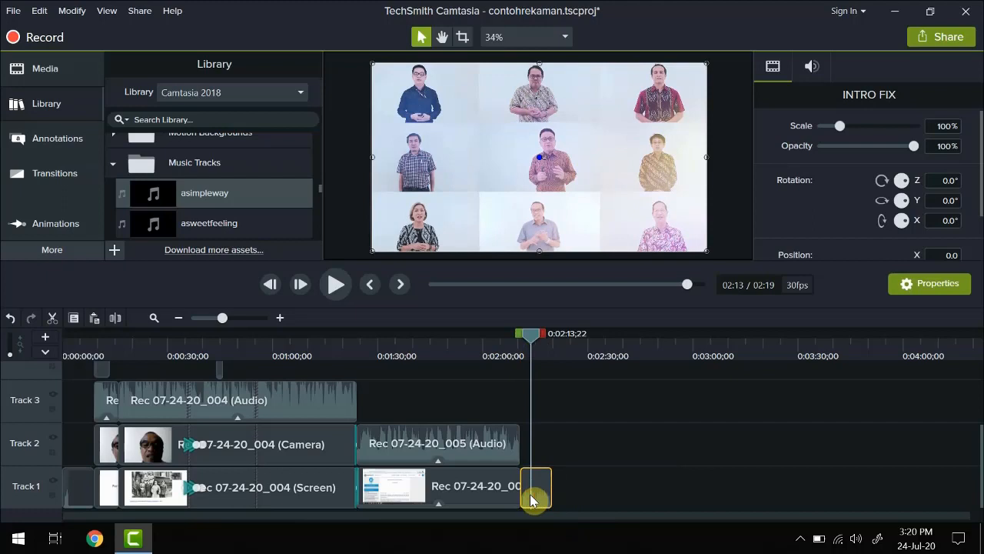
# Step: Play from 0:01:59;21 to about 0:02:11 to review the change from the screen recording to the closing clip
pyautogui.moveTo(527, 338); pyautogui.dragTo(481, 338)
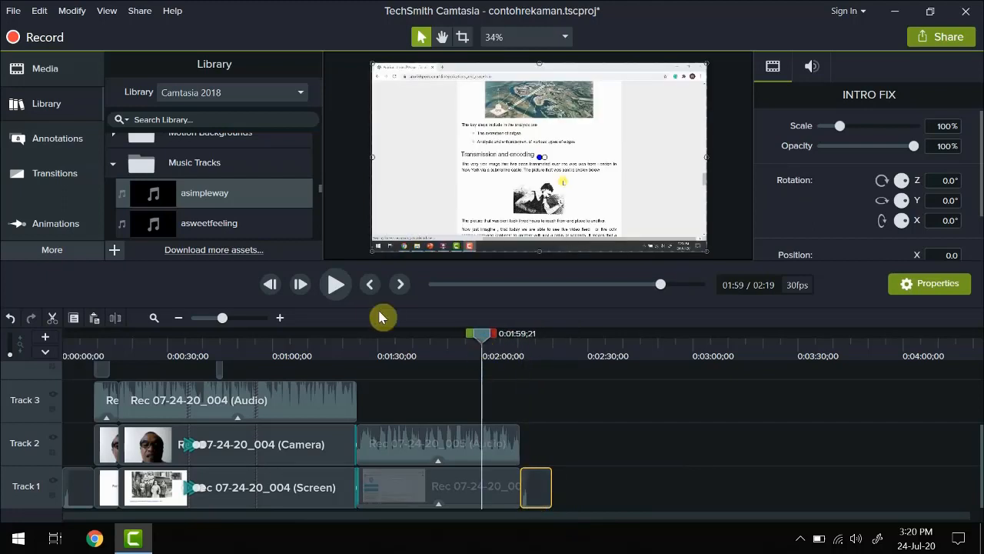
pyautogui.click(339, 292)
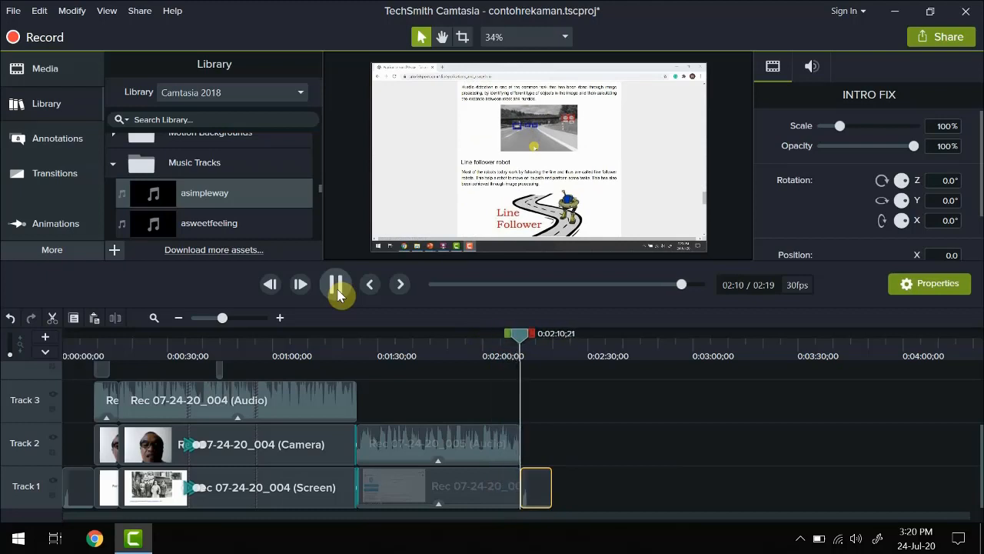
pyautogui.click(338, 290)
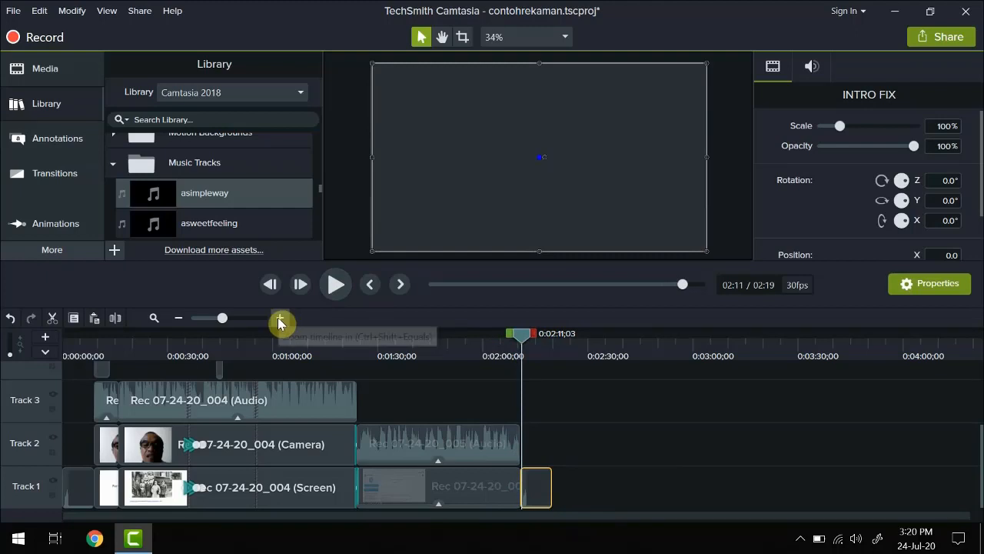
# Step: Find the end of the speech and split the Rec 07-24-20_005 audio and screen clips at 0:02:08;23
pyautogui.click(280, 320)
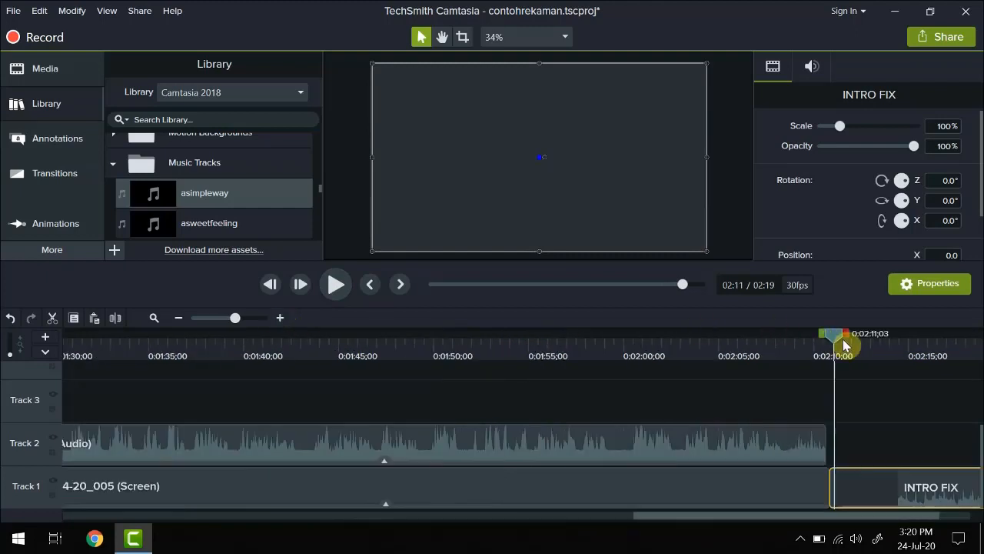
pyautogui.moveTo(838, 338); pyautogui.dragTo(710, 343)
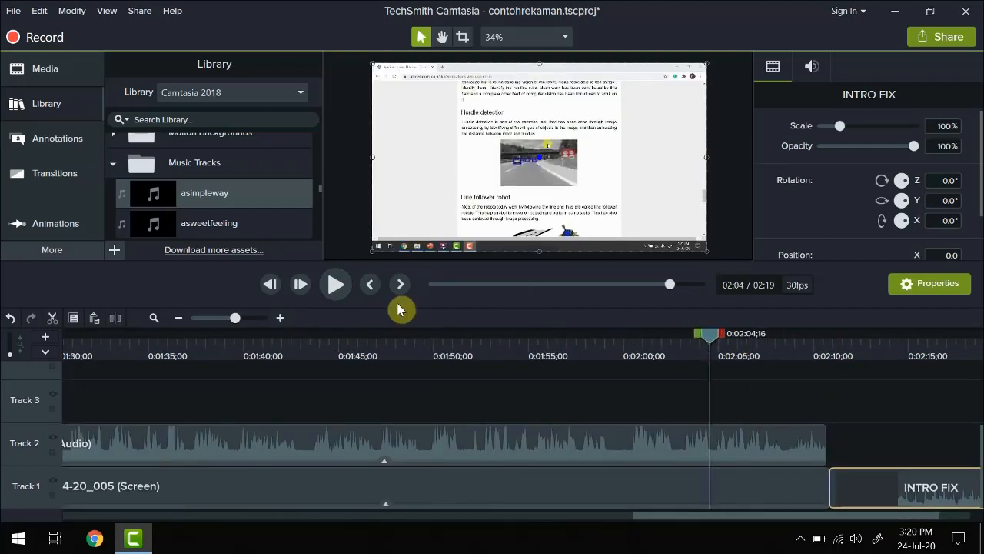
pyautogui.click(336, 286)
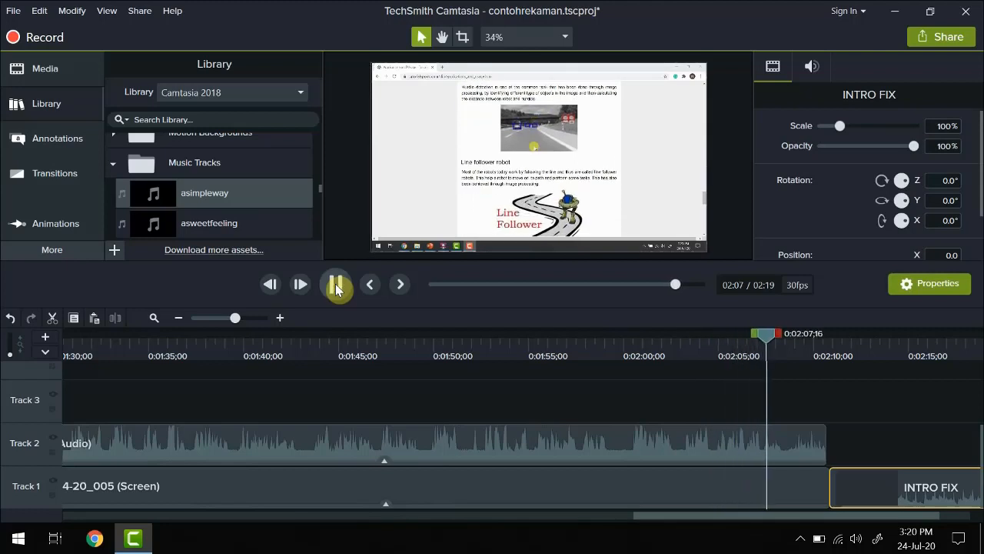
pyautogui.click(336, 286)
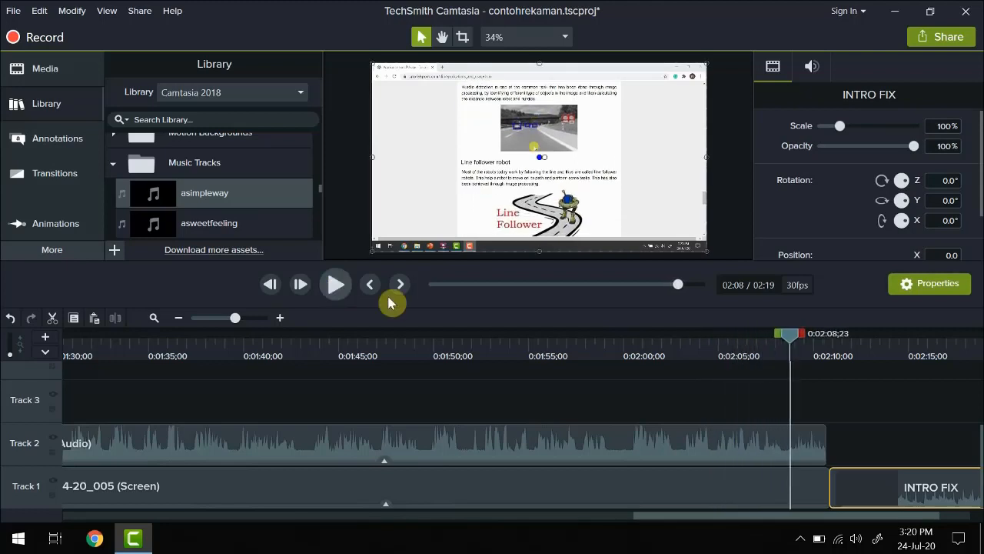
pyautogui.click(736, 450)
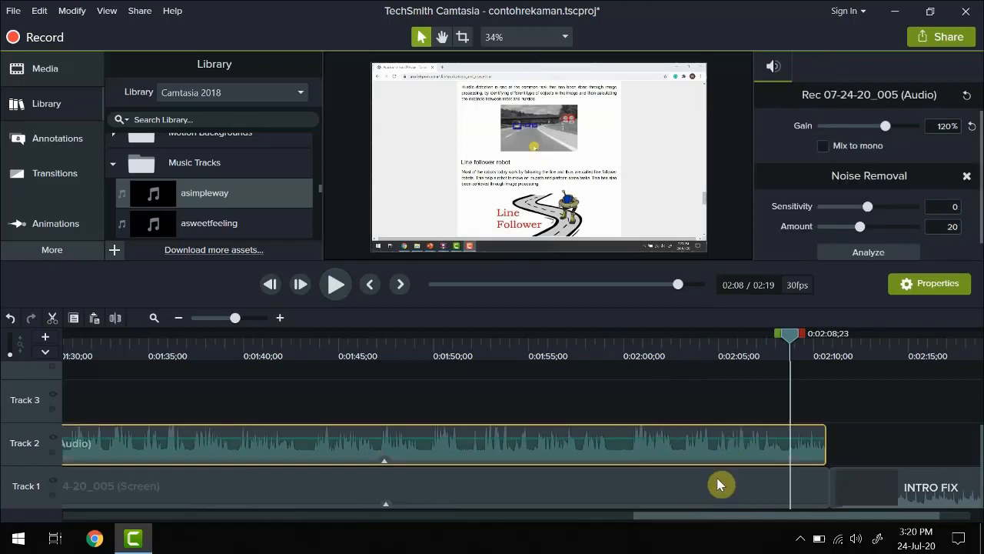
pyautogui.click(720, 484)
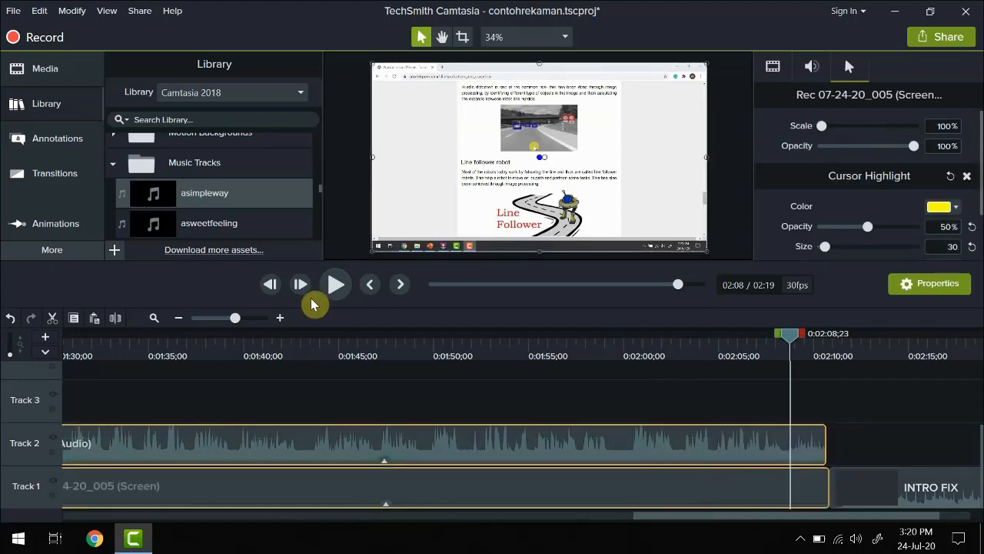
pyautogui.click(119, 320)
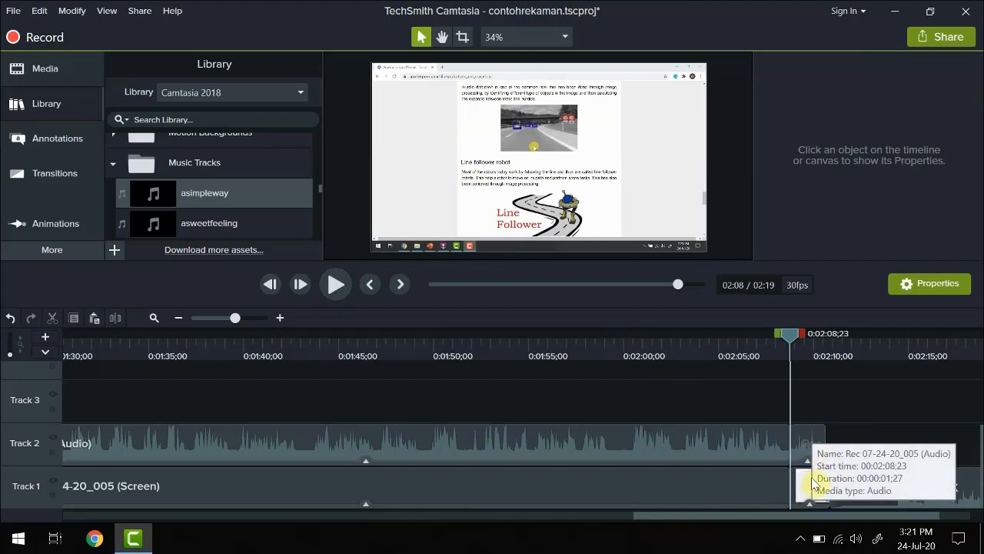
# Step: Delete the leftover audio and screen pieces after the split and move the closing INTRO FIX clip directly against the screen clip
pyautogui.click(804, 457)
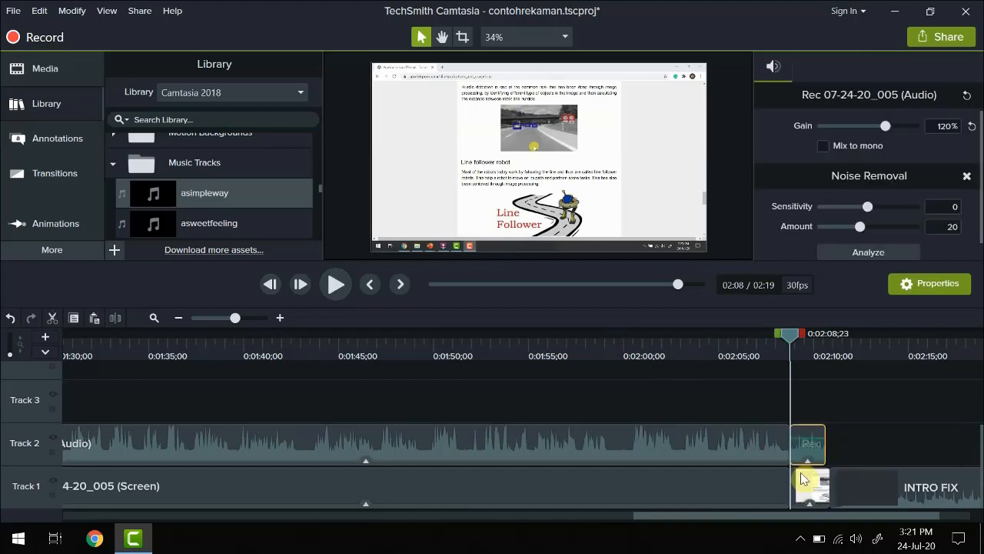
pyautogui.click(803, 484)
pyautogui.press('Delete')
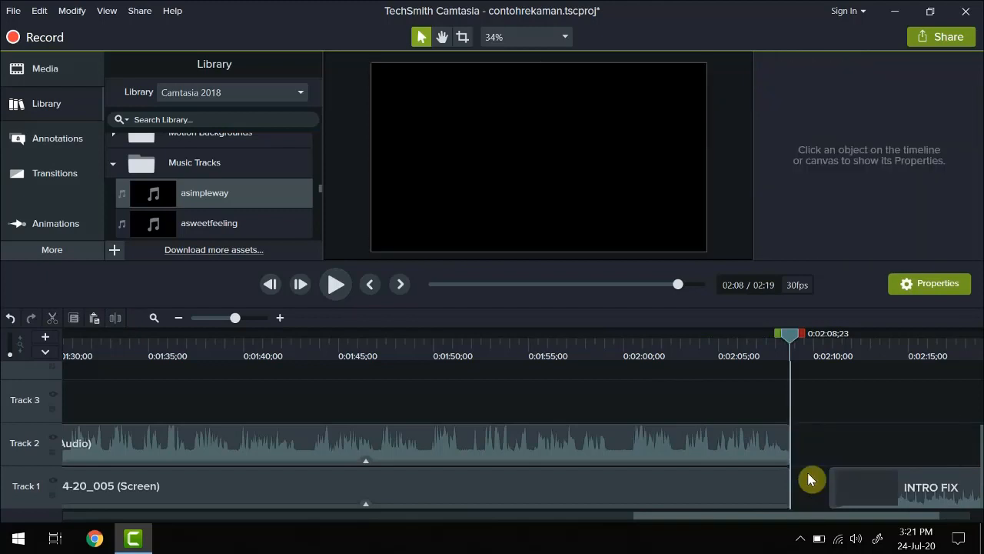
pyautogui.moveTo(815, 442); pyautogui.dragTo(790, 469)
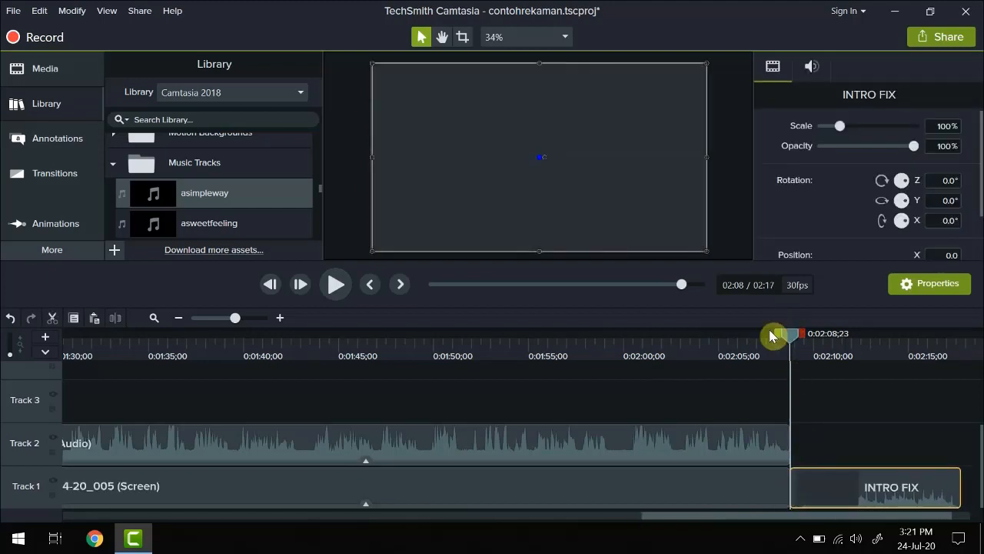
# Step: Play from 0:02:02;24 to about 0:02:12;27 to check the tightened change to the closing clip
pyautogui.click(677, 338)
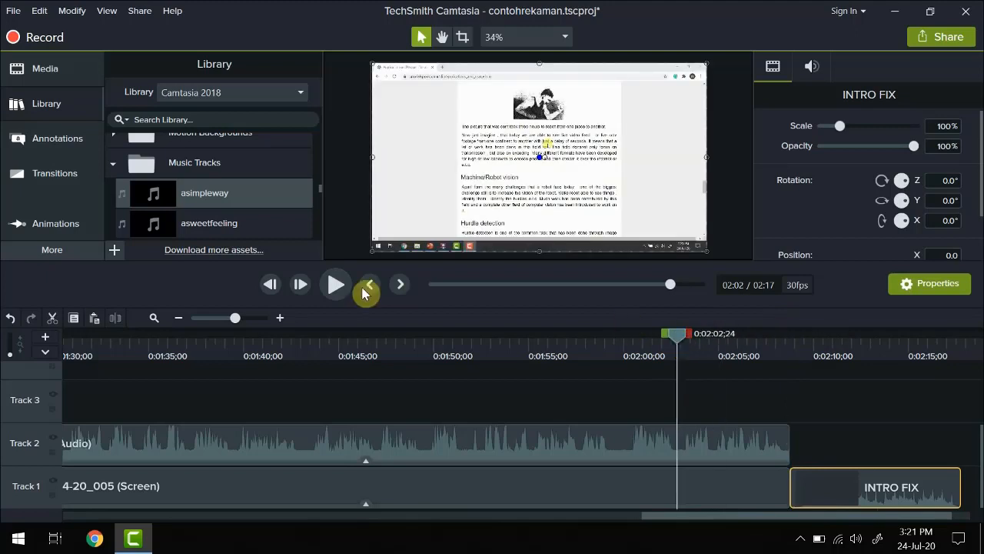
pyautogui.click(336, 286)
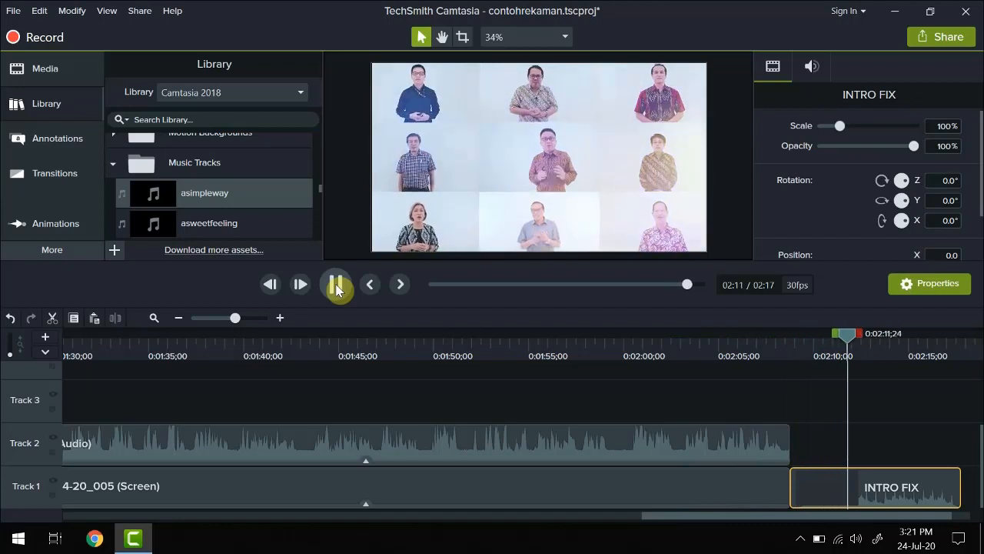
pyautogui.click(336, 286)
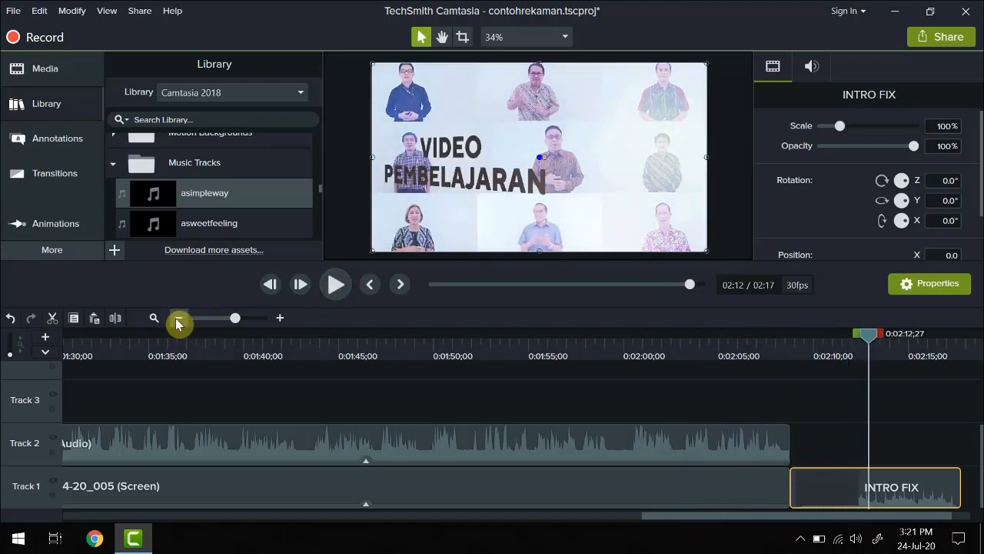
# Step: Add the UBAYA TRANSPARAN logo image from the project media to Track 5 above the lower-third title
pyautogui.click(177, 320)
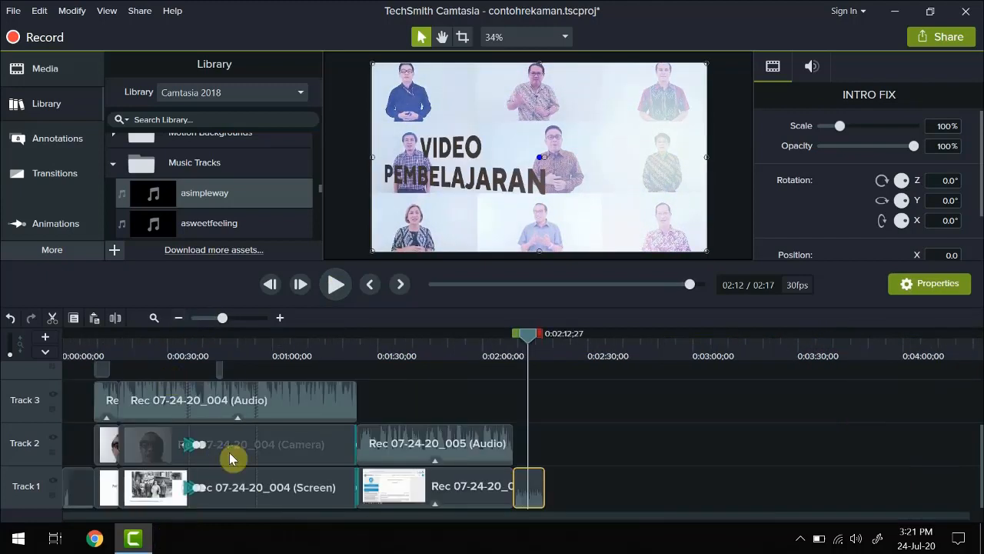
pyautogui.scroll(1, 231, 457)
pyautogui.scroll(2, 230, 456)
pyautogui.scroll(-3, 230, 456)
pyautogui.click(36, 73)
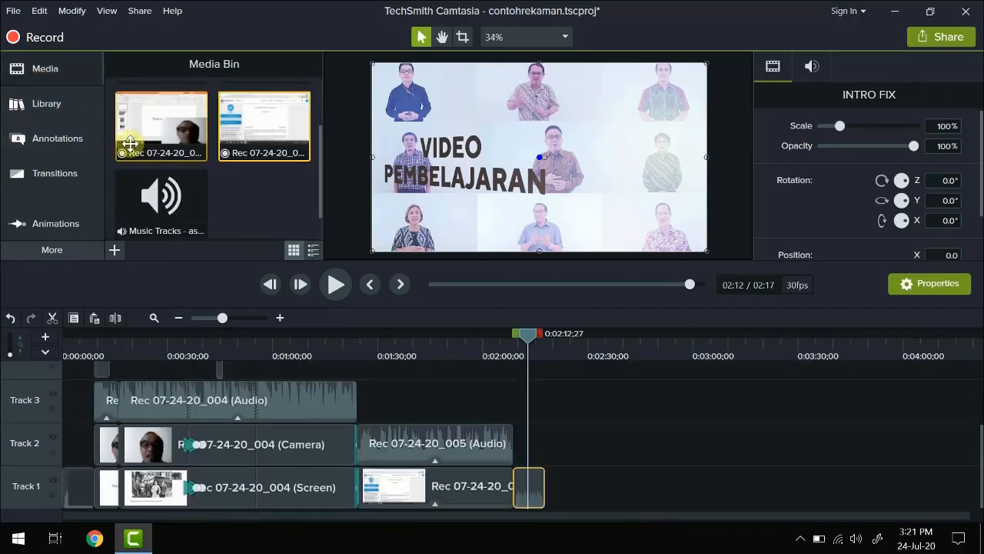
pyautogui.scroll(1, 191, 199)
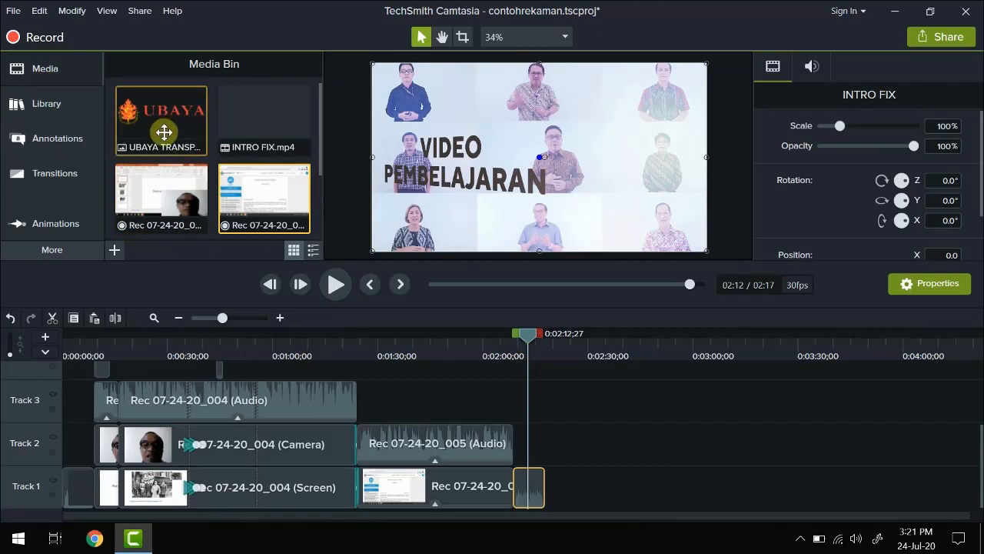
pyautogui.scroll(2, 167, 400)
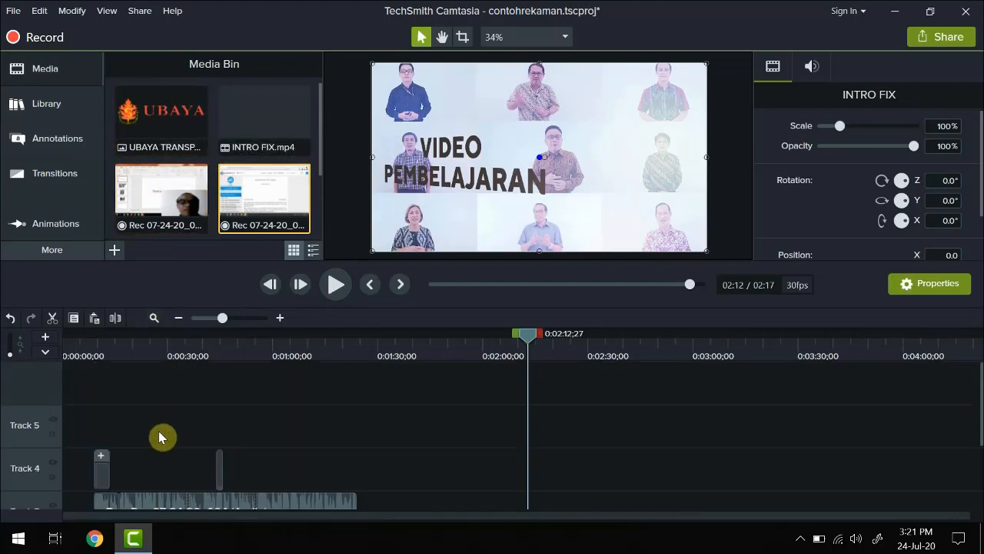
pyautogui.moveTo(154, 123); pyautogui.dragTo(92, 429)
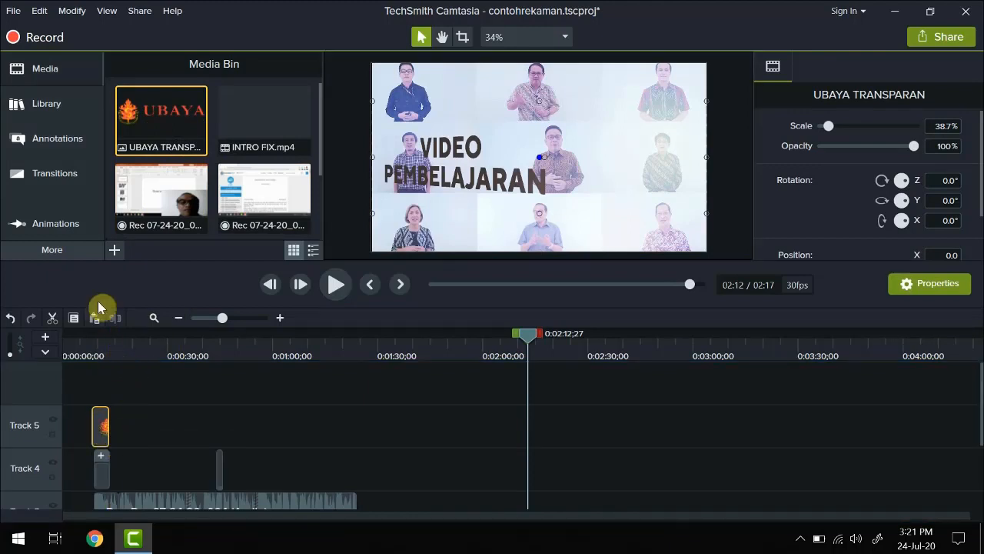
# Step: Align the start of the UBAYA TRANSPARAN clip on Track 5 with the start of the title group on Track 4
pyautogui.click(104, 347)
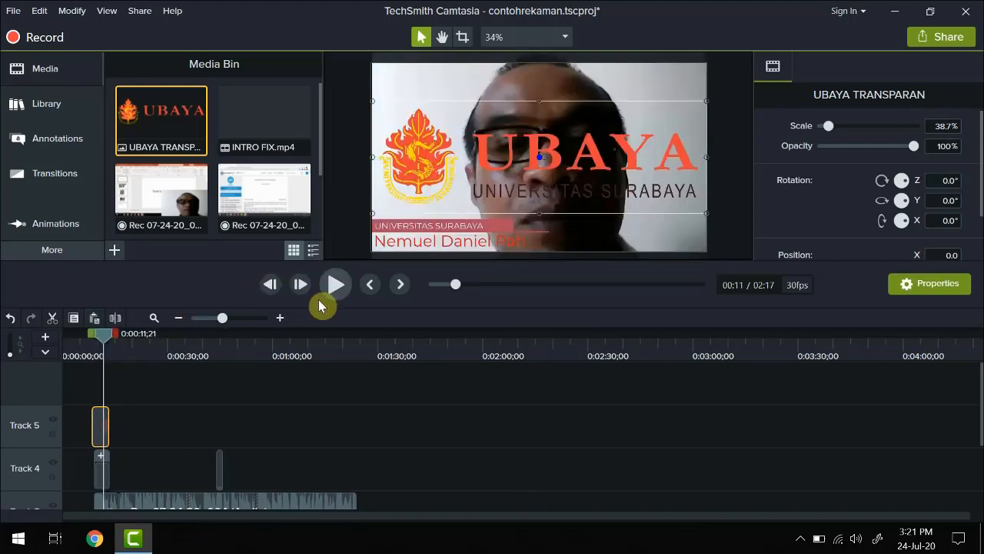
pyautogui.click(279, 320)
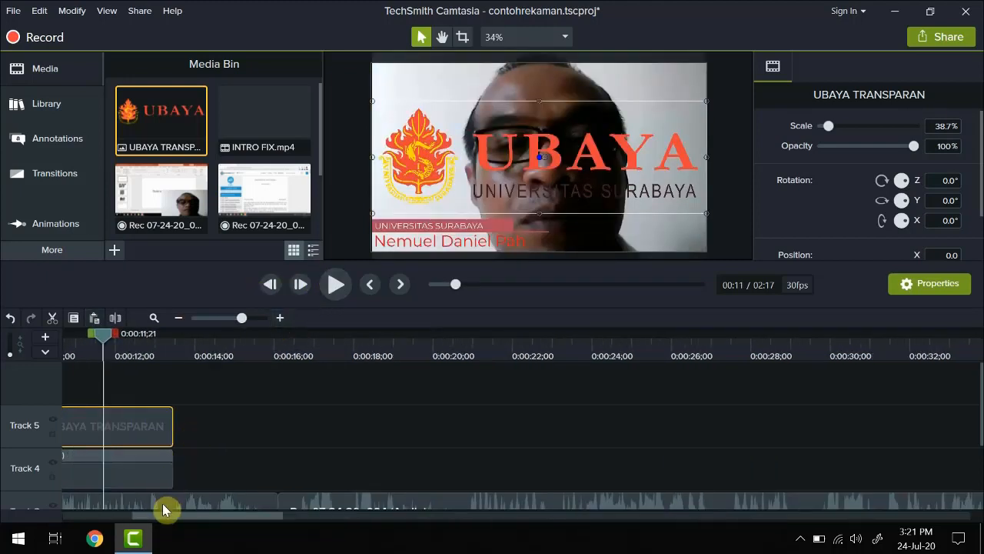
pyautogui.moveTo(146, 522); pyautogui.dragTo(96, 518)
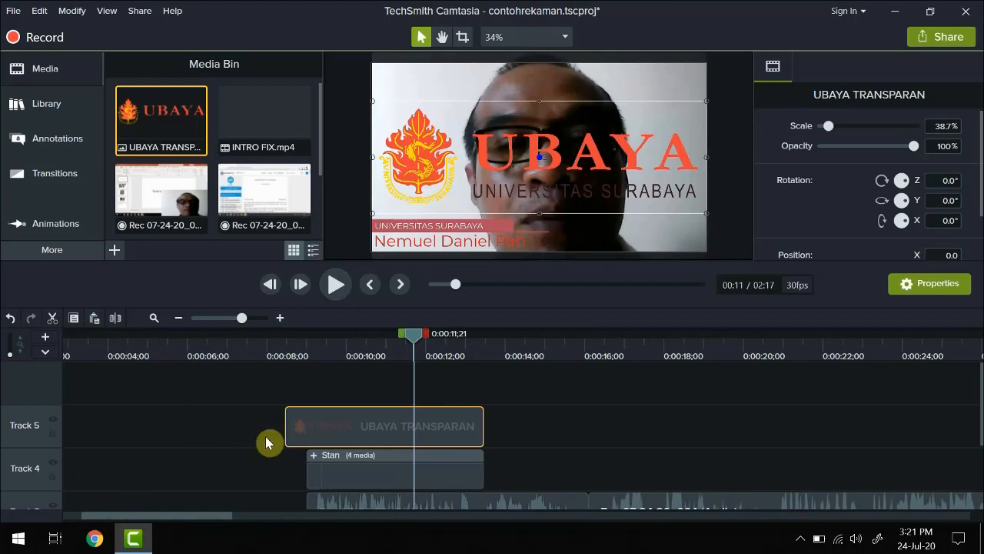
pyautogui.moveTo(304, 427); pyautogui.dragTo(328, 427)
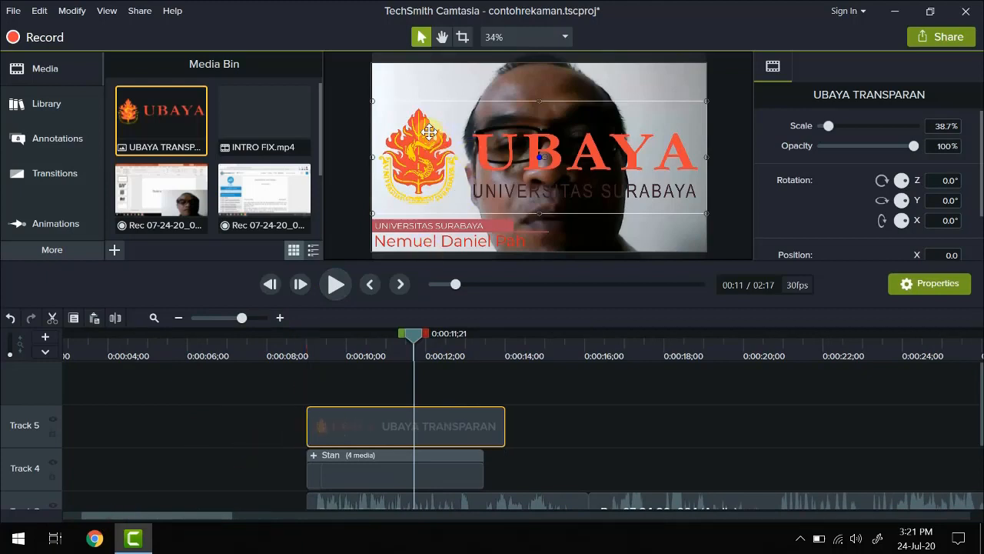
# Step: Shrink the UBAYA logo to a scale of about 4.6% and place it in the upper-right corner of the video frame
pyautogui.moveTo(372, 101); pyautogui.dragTo(566, 222)
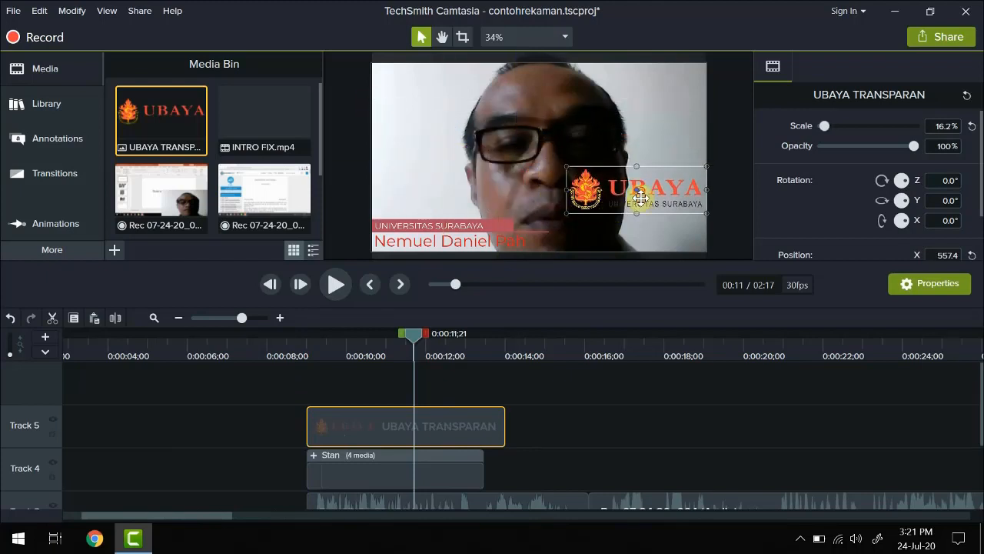
pyautogui.moveTo(641, 197); pyautogui.dragTo(640, 95)
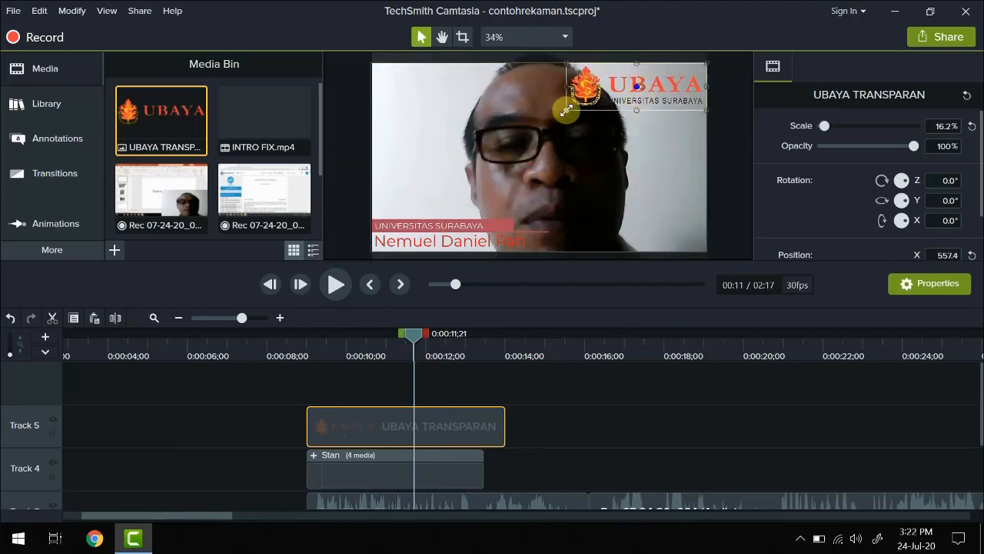
pyautogui.moveTo(566, 110); pyautogui.dragTo(676, 69)
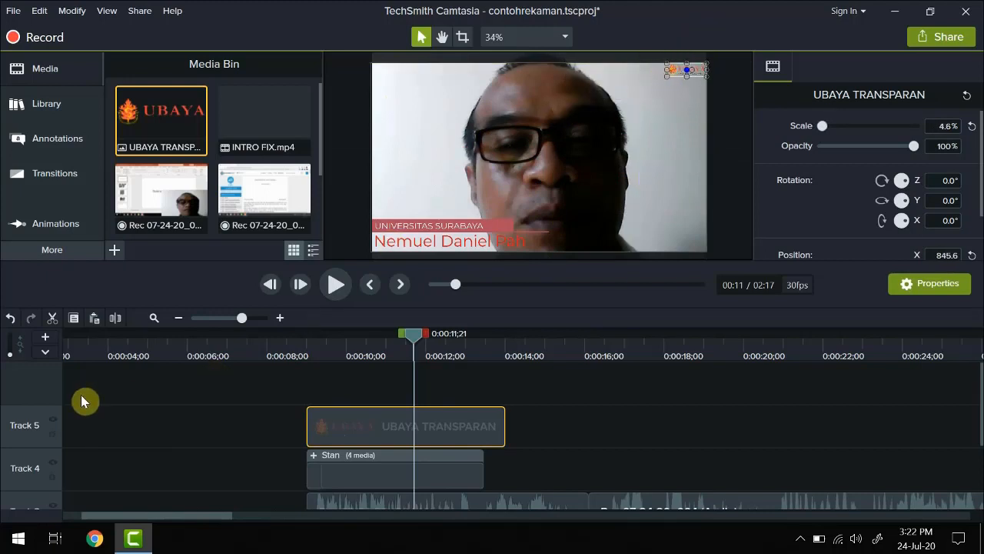
# Step: Extend the UBAYA TRANSPARAN clip on Track 5 to the end of the closing INTRO FIX clip on Track 1
pyautogui.click(179, 319)
pyautogui.click(180, 319)
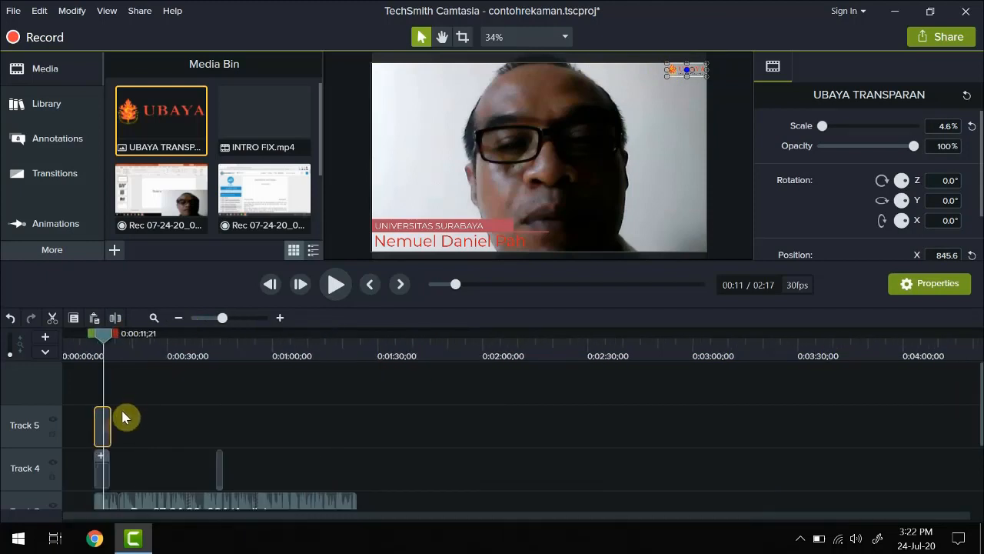
pyautogui.moveTo(110, 423); pyautogui.dragTo(359, 429)
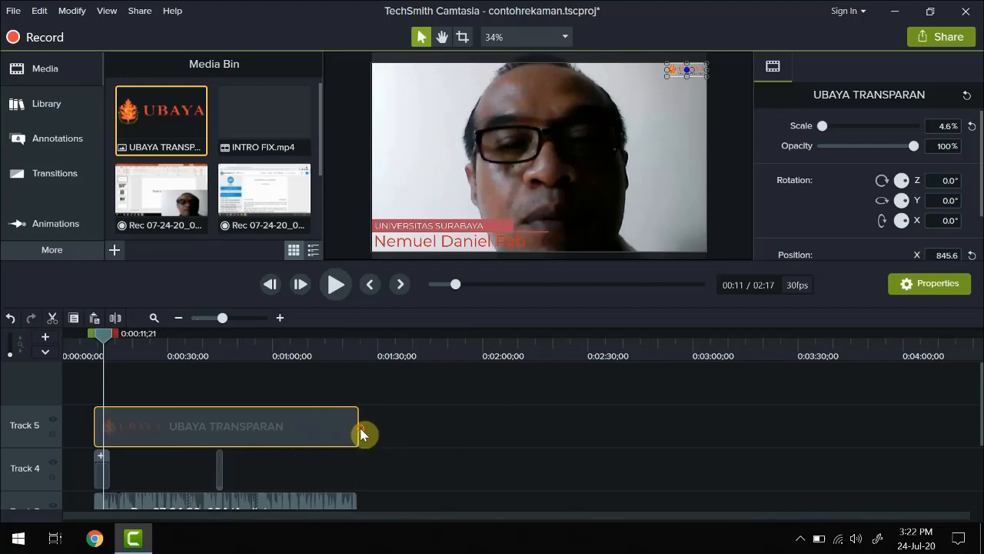
pyautogui.scroll(-3, 386, 441)
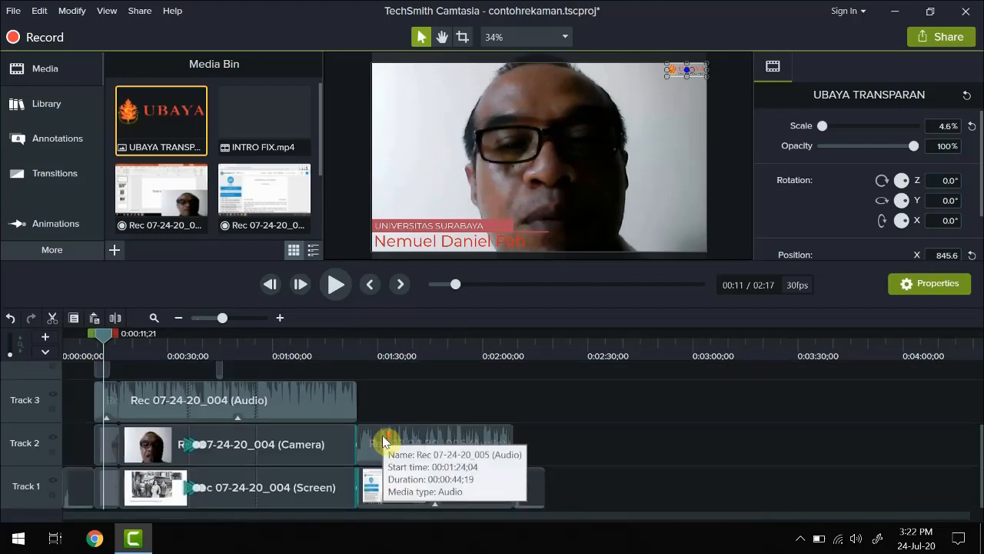
pyautogui.scroll(2, 386, 441)
pyautogui.scroll(-3, 386, 442)
pyautogui.click(384, 439)
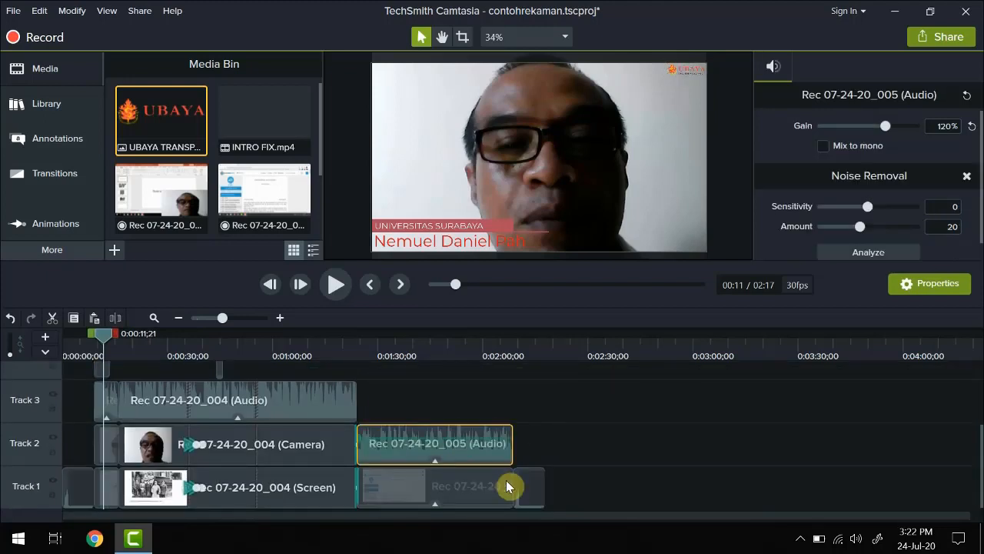
pyautogui.scroll(3, 559, 425)
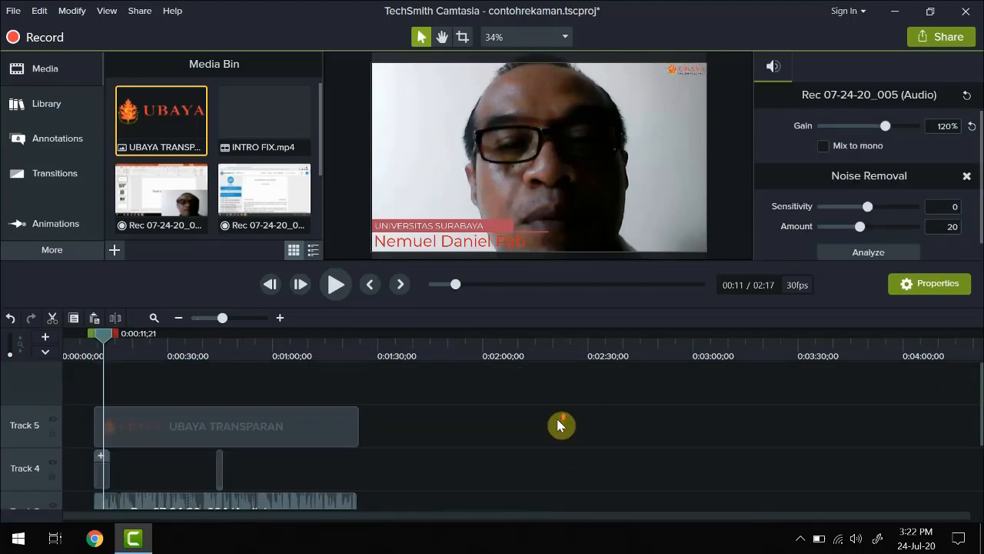
pyautogui.click(355, 435)
pyautogui.moveTo(356, 427); pyautogui.dragTo(542, 421)
pyautogui.scroll(-3, 575, 423)
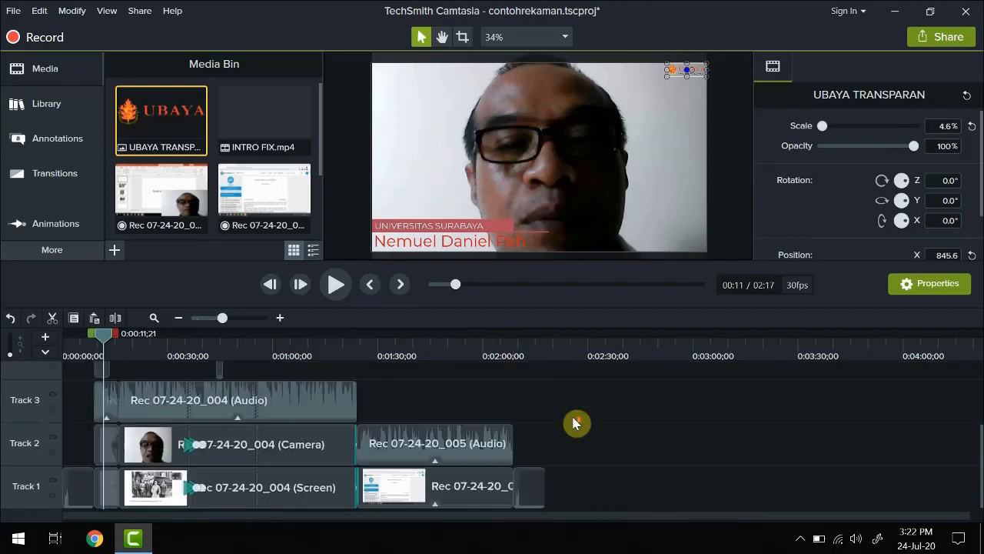
pyautogui.scroll(3, 576, 423)
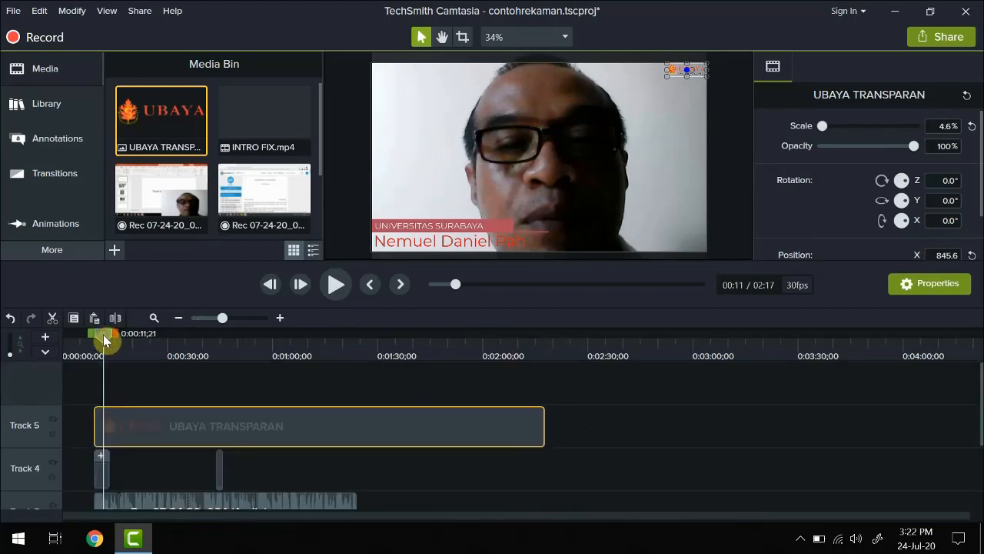
# Step: Play back the video from about 2 seconds, through the intro and into the lecture, to check the logo watermark
pyautogui.moveTo(103, 335); pyautogui.dragTo(73, 336)
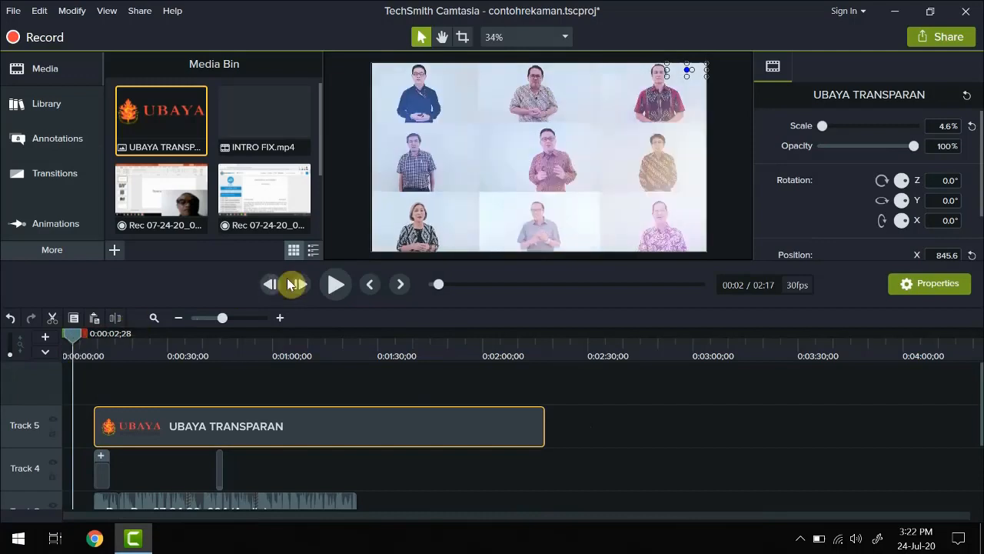
pyautogui.click(343, 285)
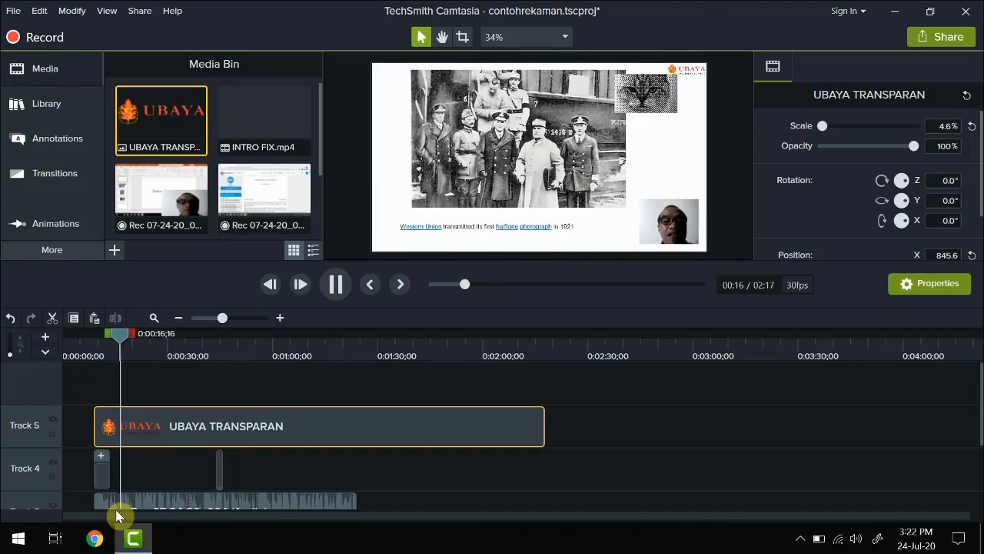
pyautogui.click(335, 285)
pyautogui.scroll(-3, 171, 478)
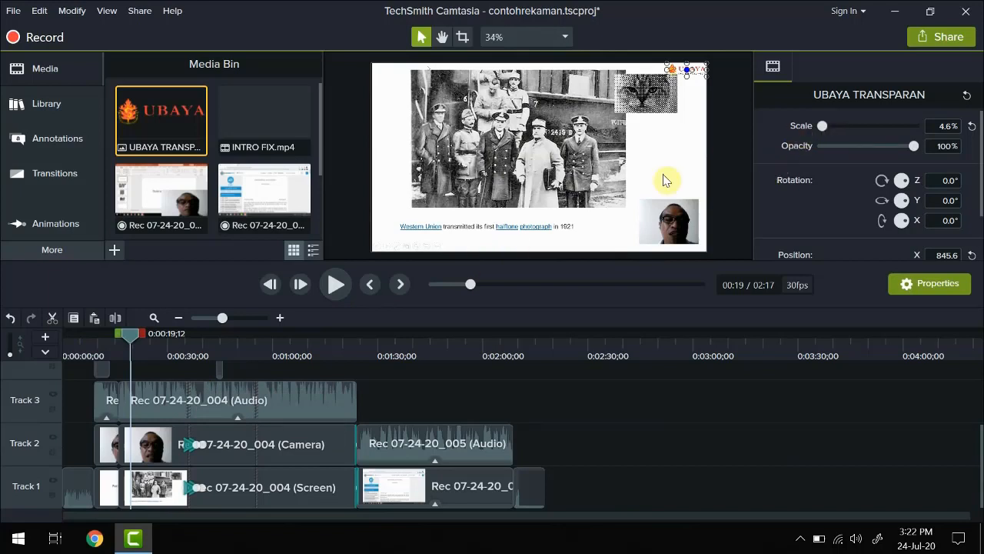
# Step: Start producing the project as a local video file with the MP4 only (up to 720p) preset
pyautogui.click(929, 39)
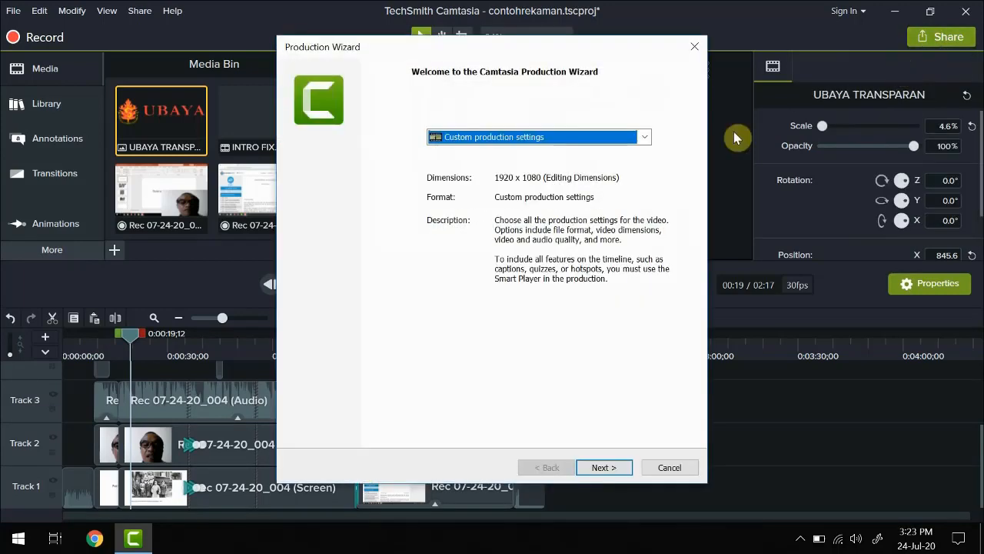
pyautogui.click(647, 139)
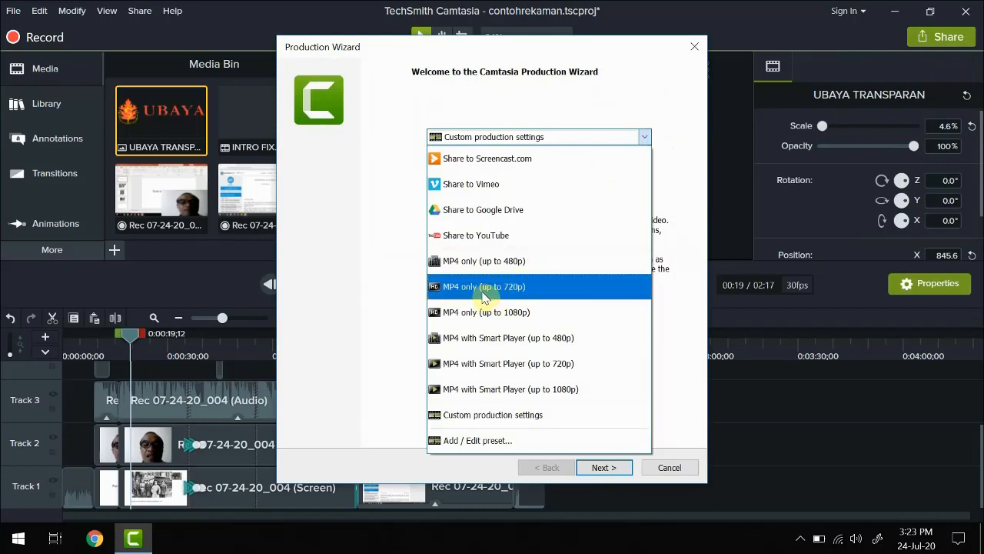
pyautogui.click(511, 290)
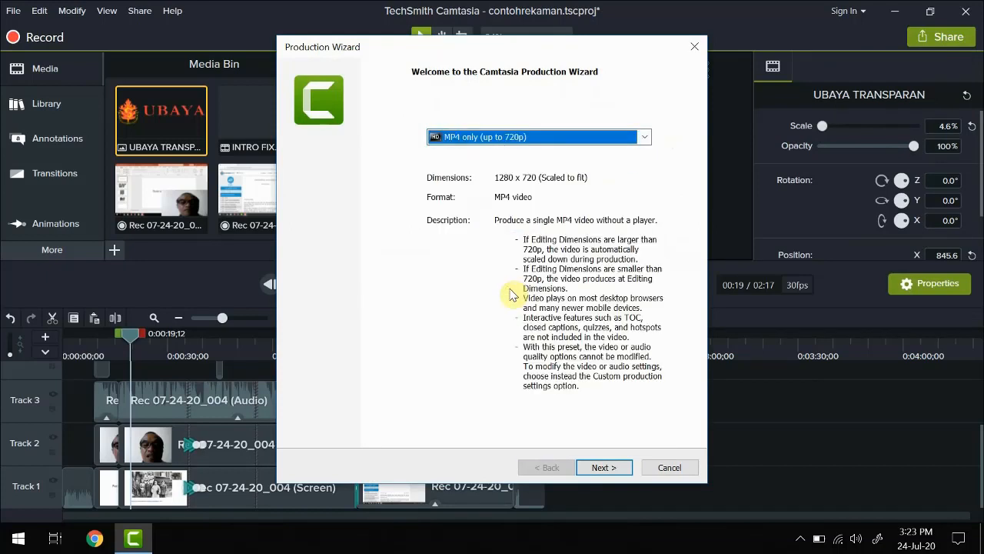
pyautogui.click(592, 467)
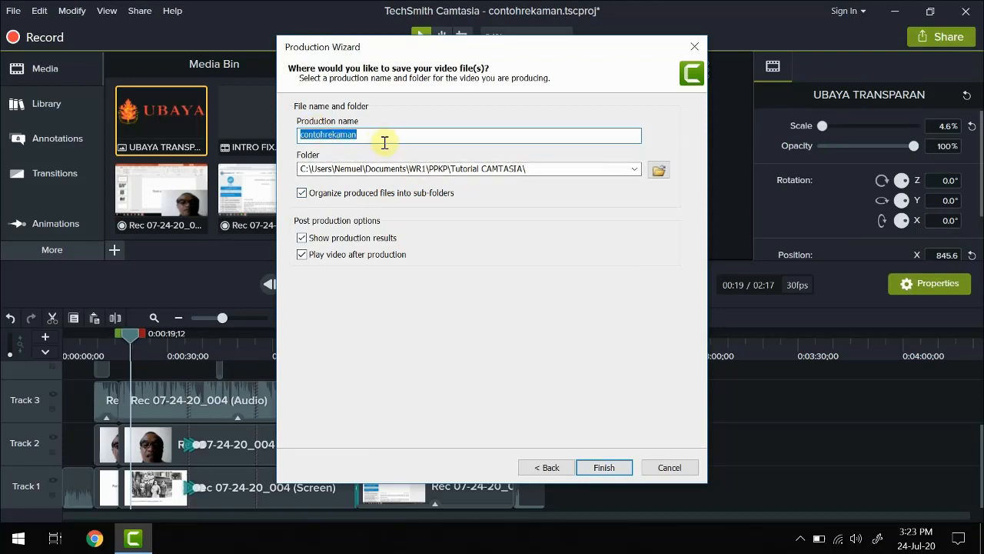
# Step: Name the production Pelajaran1 and start rendering the video into the Tutorial CAMTASIA folder
pyautogui.write('Pelajar')
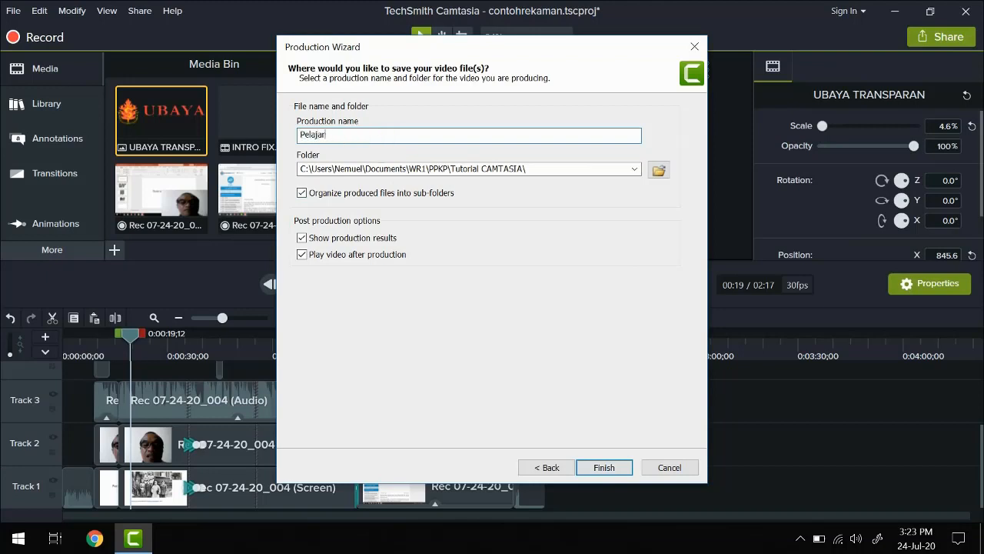
pyautogui.write('an1')
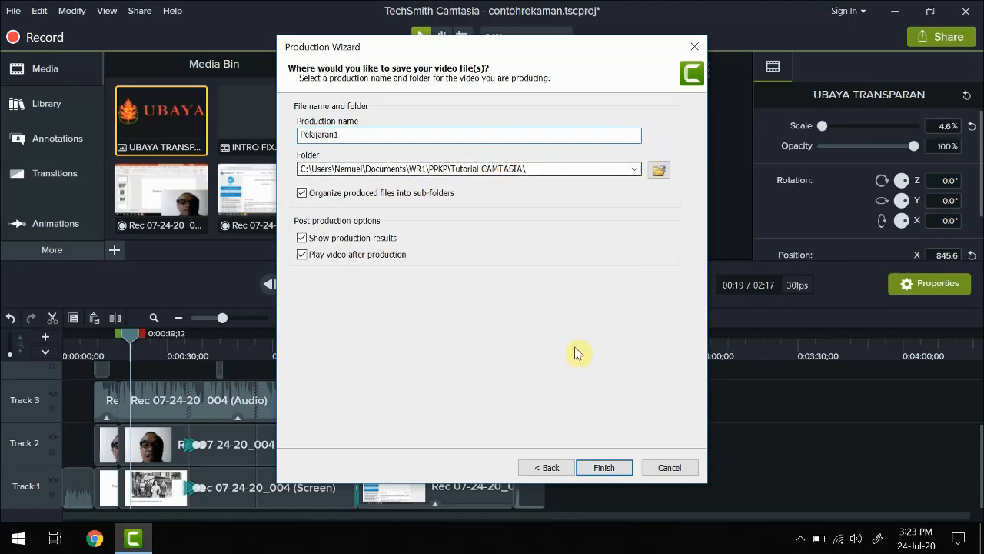
pyautogui.click(604, 469)
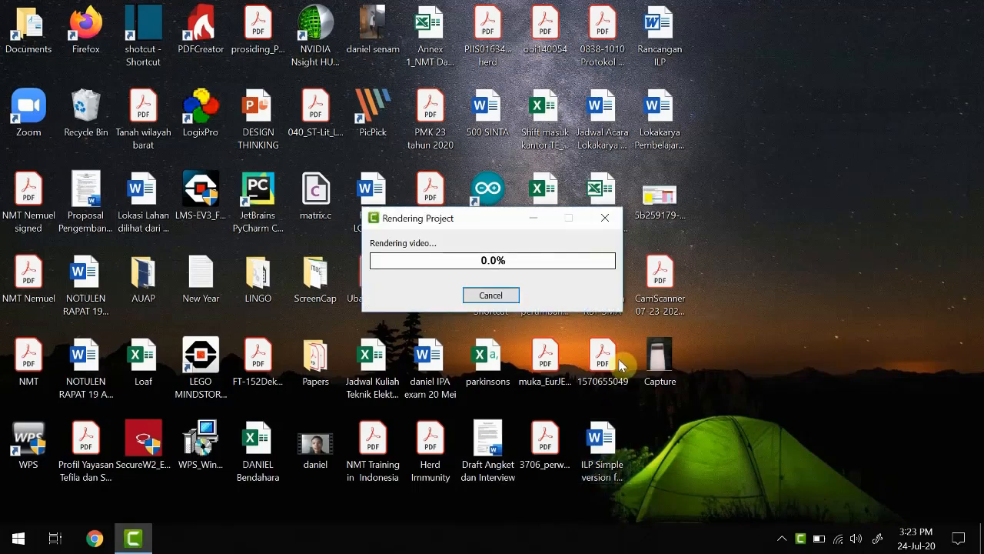